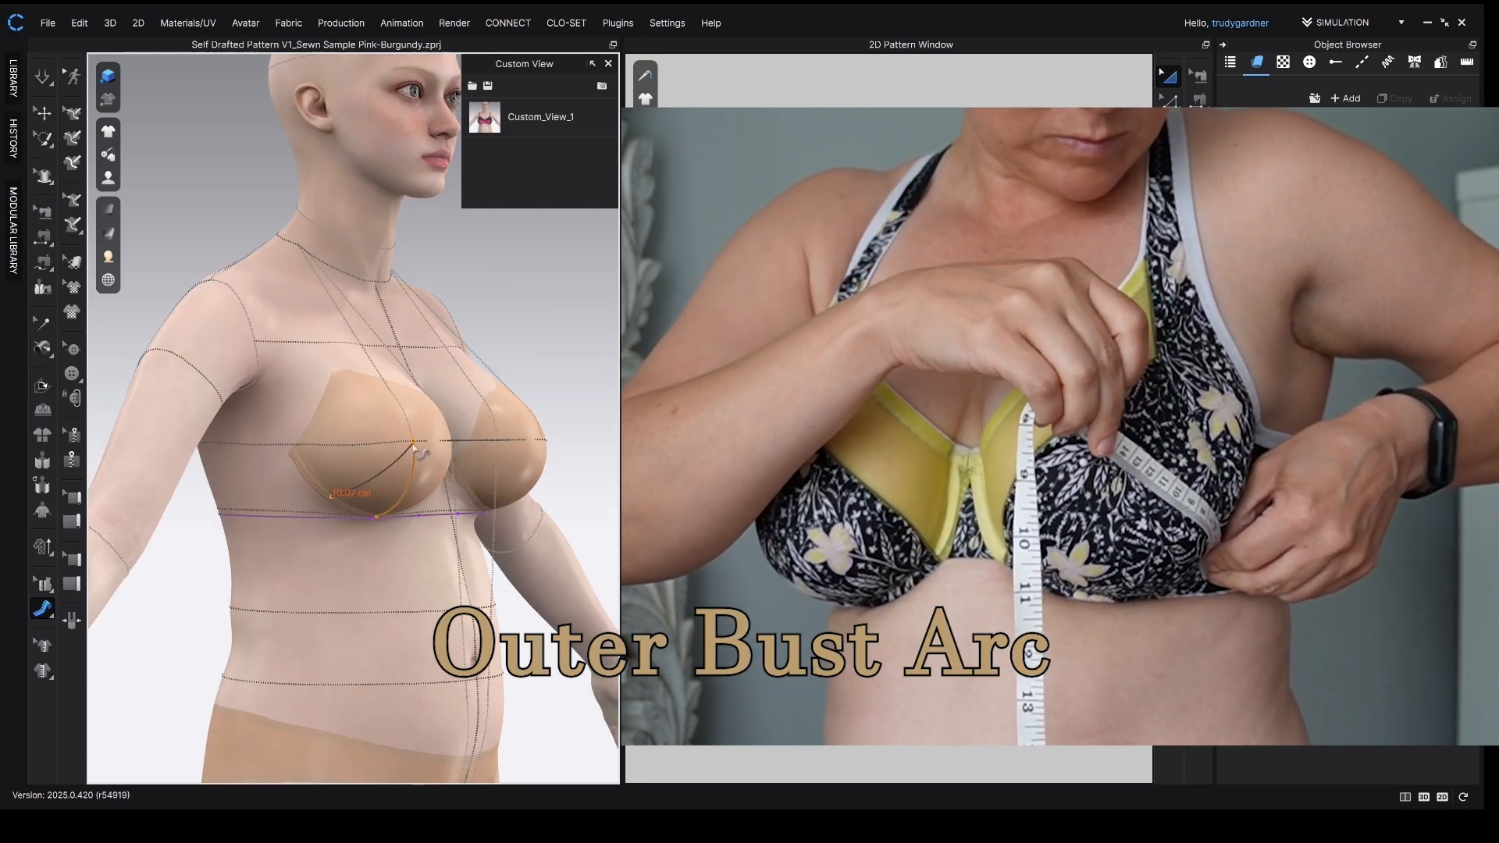
- Measure the outer bust arc on the avatar's bust, from the bust apex toward the outer end of the breast root
{"action": "left_click_drag", "start_coordinate": [414, 445], "coordinate": [411, 440]}
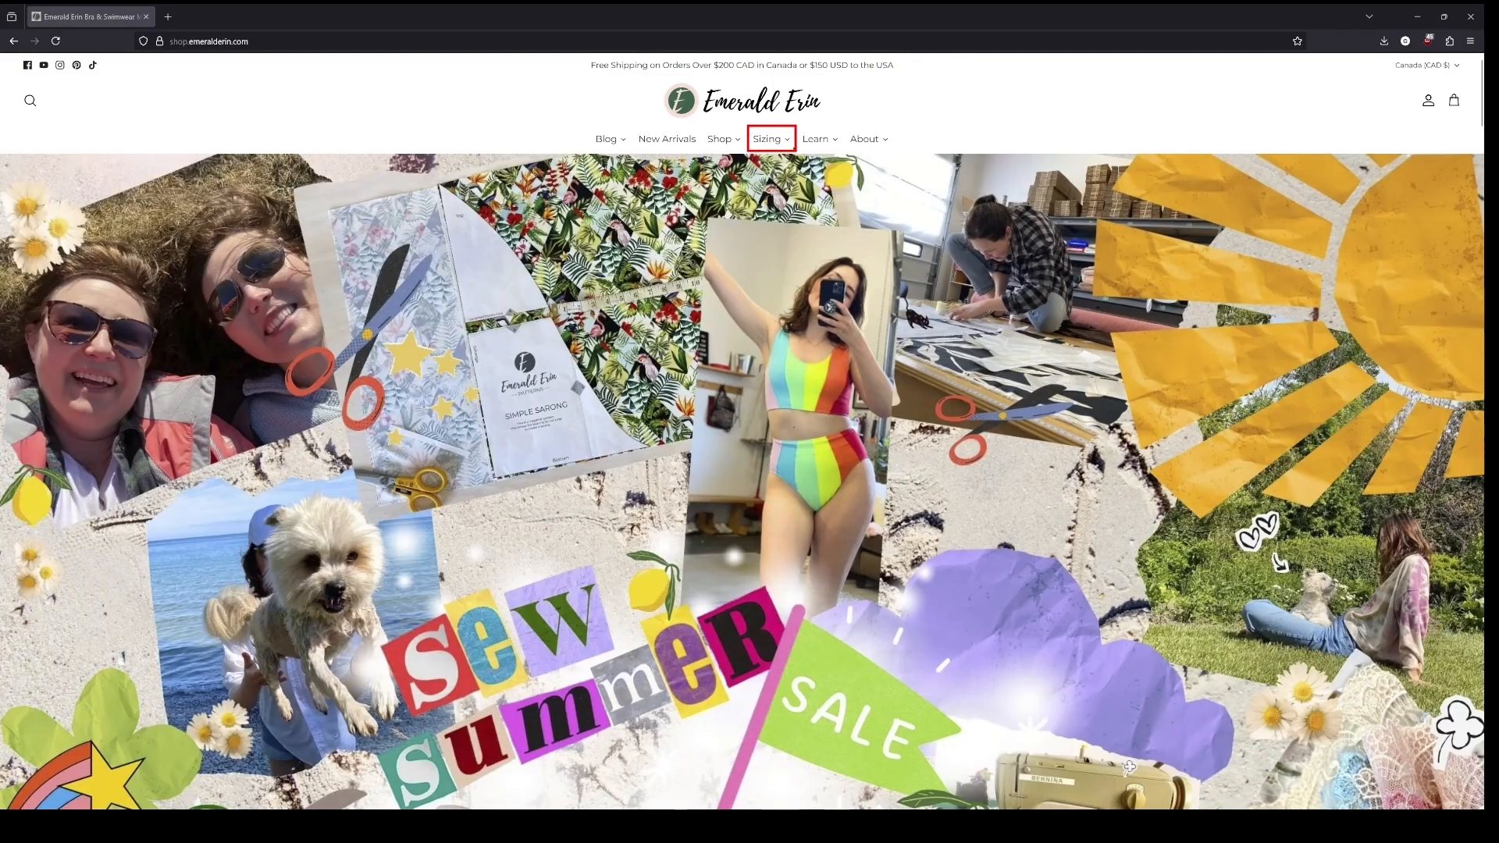
- Switch to the Emerald Erin website in the browser and open its Sizing options
{"action": "left_click", "coordinate": [787, 145]}
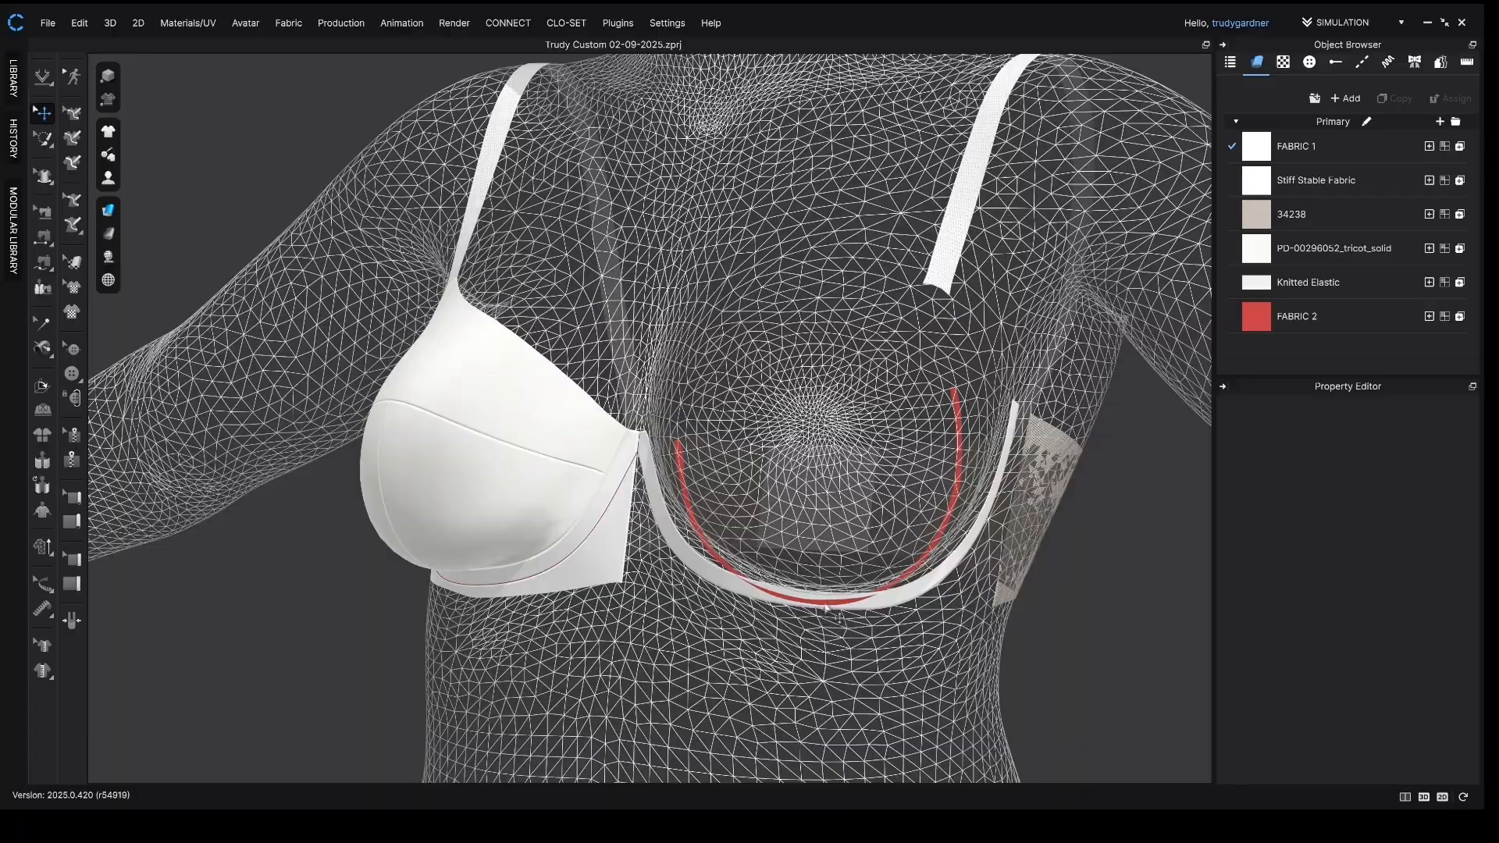
- Compare the red wire piece with the Stiff Stable Fabric wire piece around the uncovered breast on the 3D avatar
{"action": "left_click", "coordinate": [830, 606]}
{"action": "right_click_drag", "start_coordinate": [832, 609], "coordinate": [952, 565]}
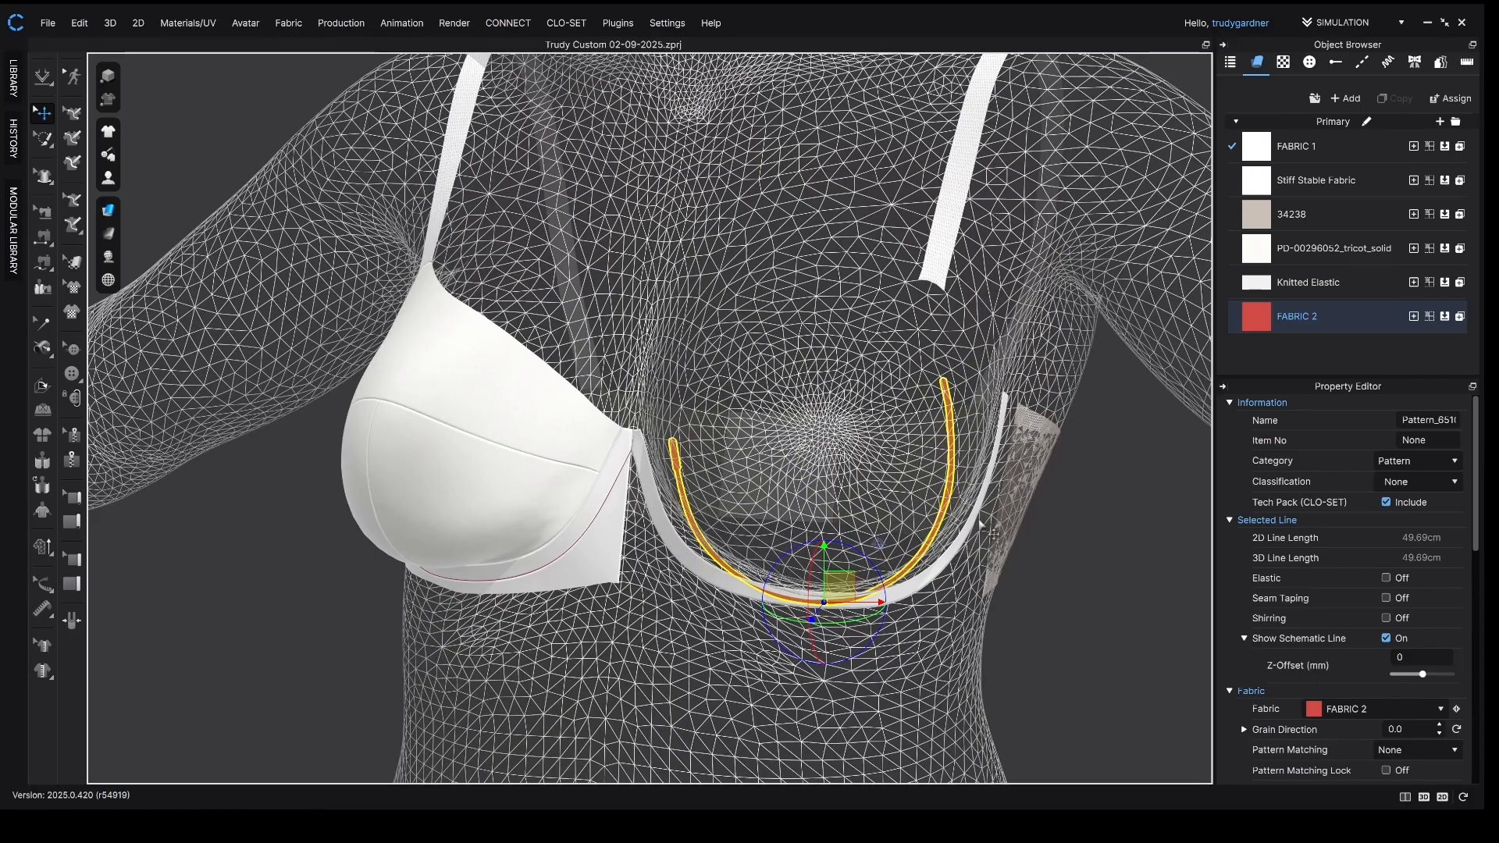
{"action": "left_click", "coordinate": [1140, 609]}
{"action": "left_click", "coordinate": [832, 612]}
{"action": "right_click_drag", "start_coordinate": [680, 479], "coordinate": [716, 556]}
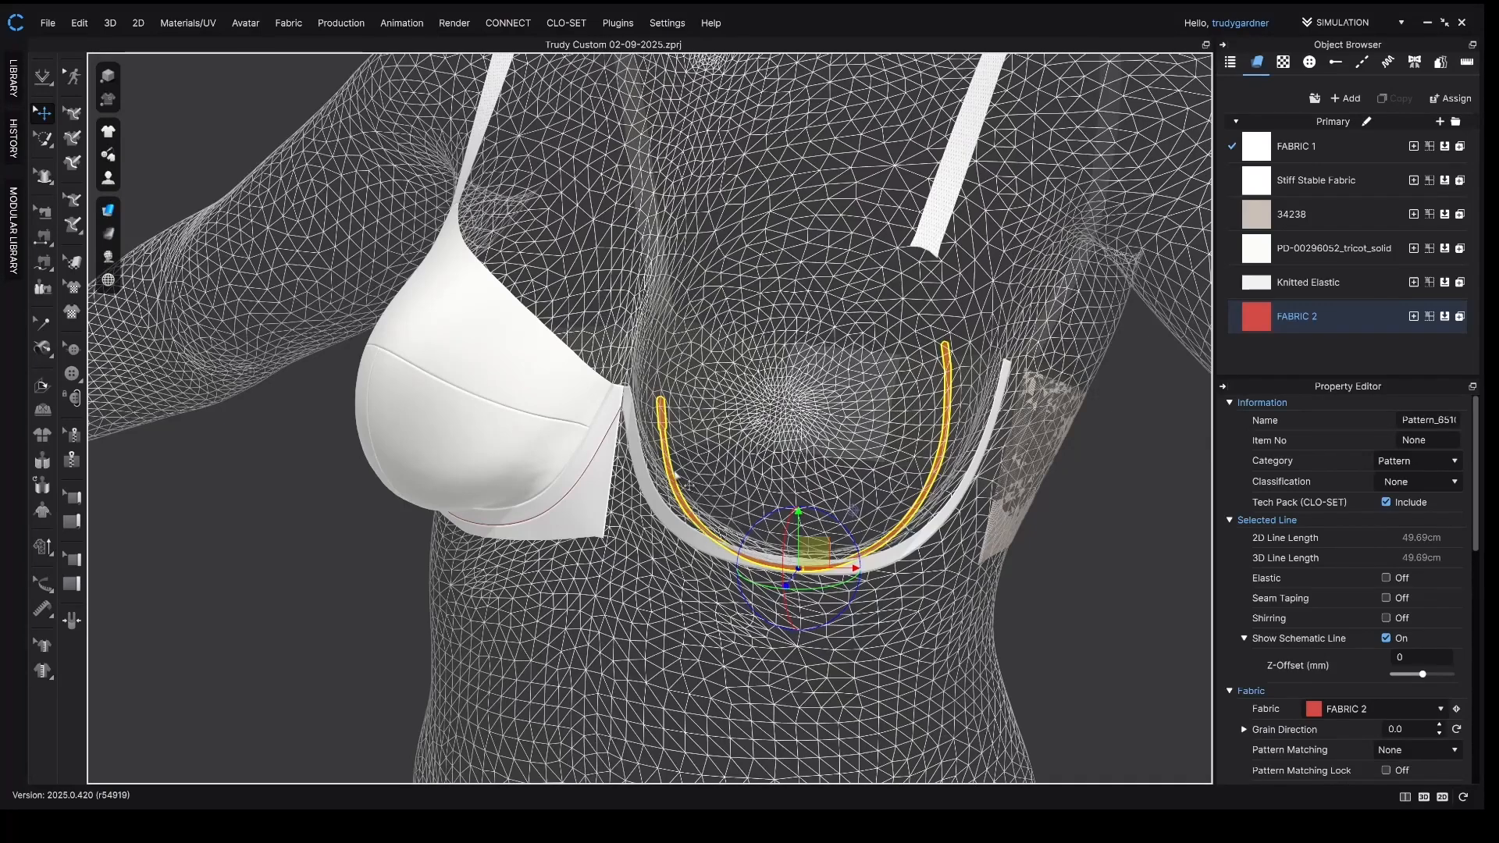
{"action": "left_click", "coordinate": [962, 499]}
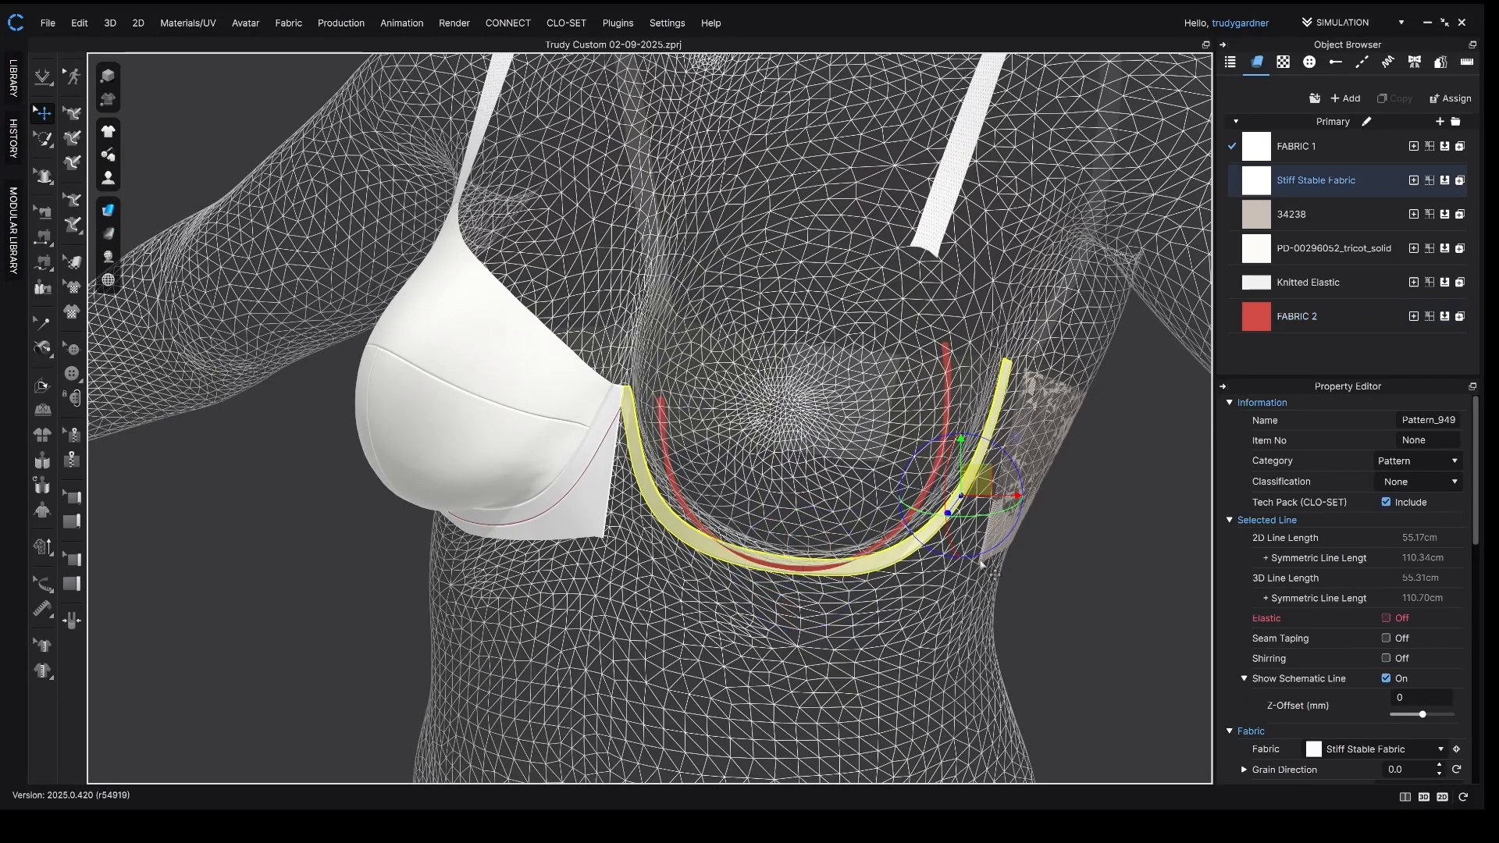
{"action": "right_click_drag", "start_coordinate": [962, 500], "coordinate": [985, 555]}
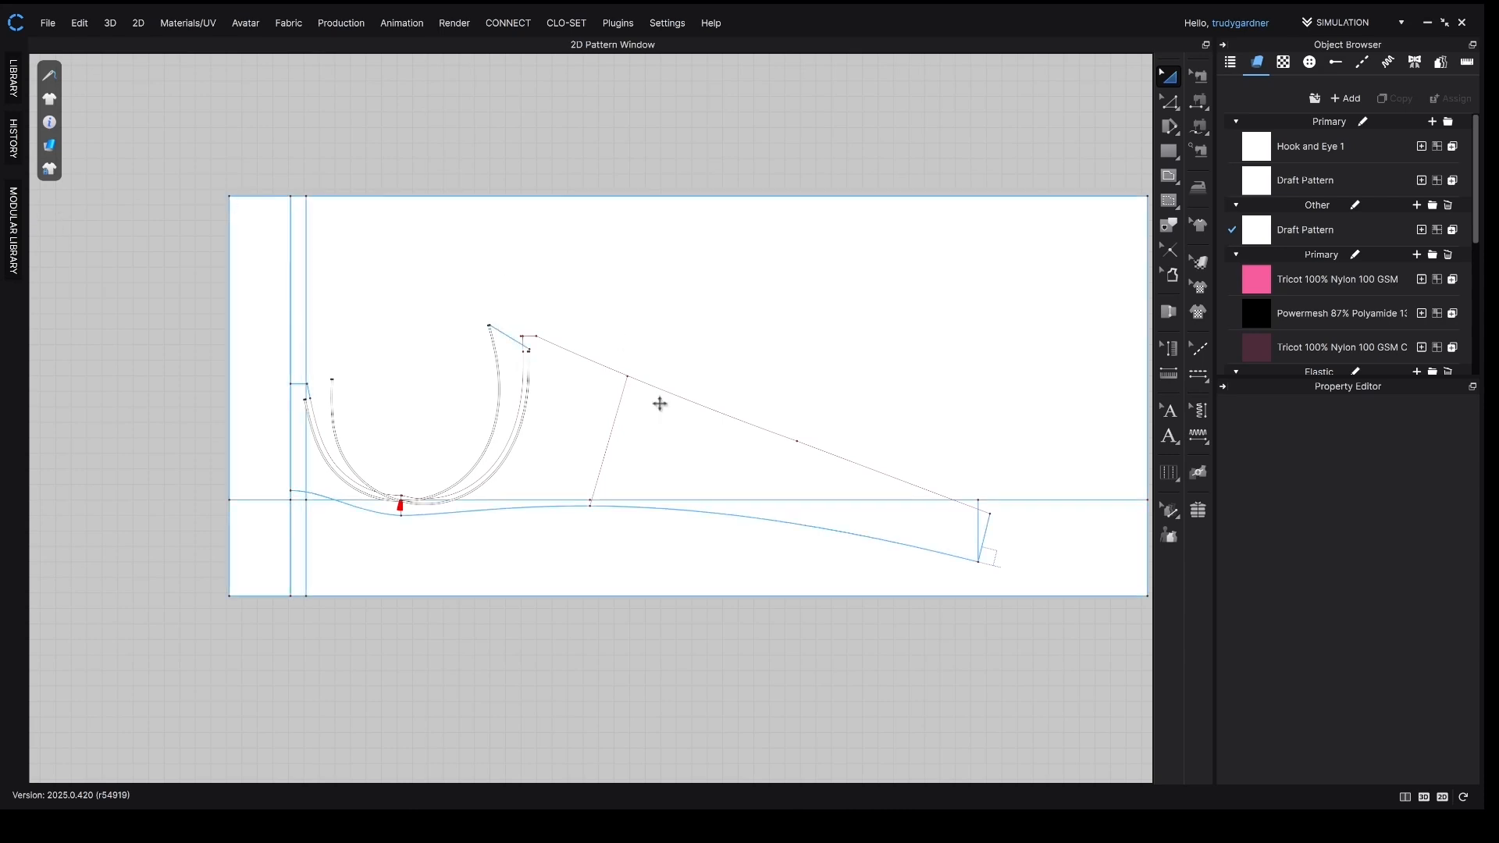
- Examine the band draft, inspecting its lower band curve, the underwire piece and the short line at the wire's outer end
{"action": "left_click", "coordinate": [592, 414]}
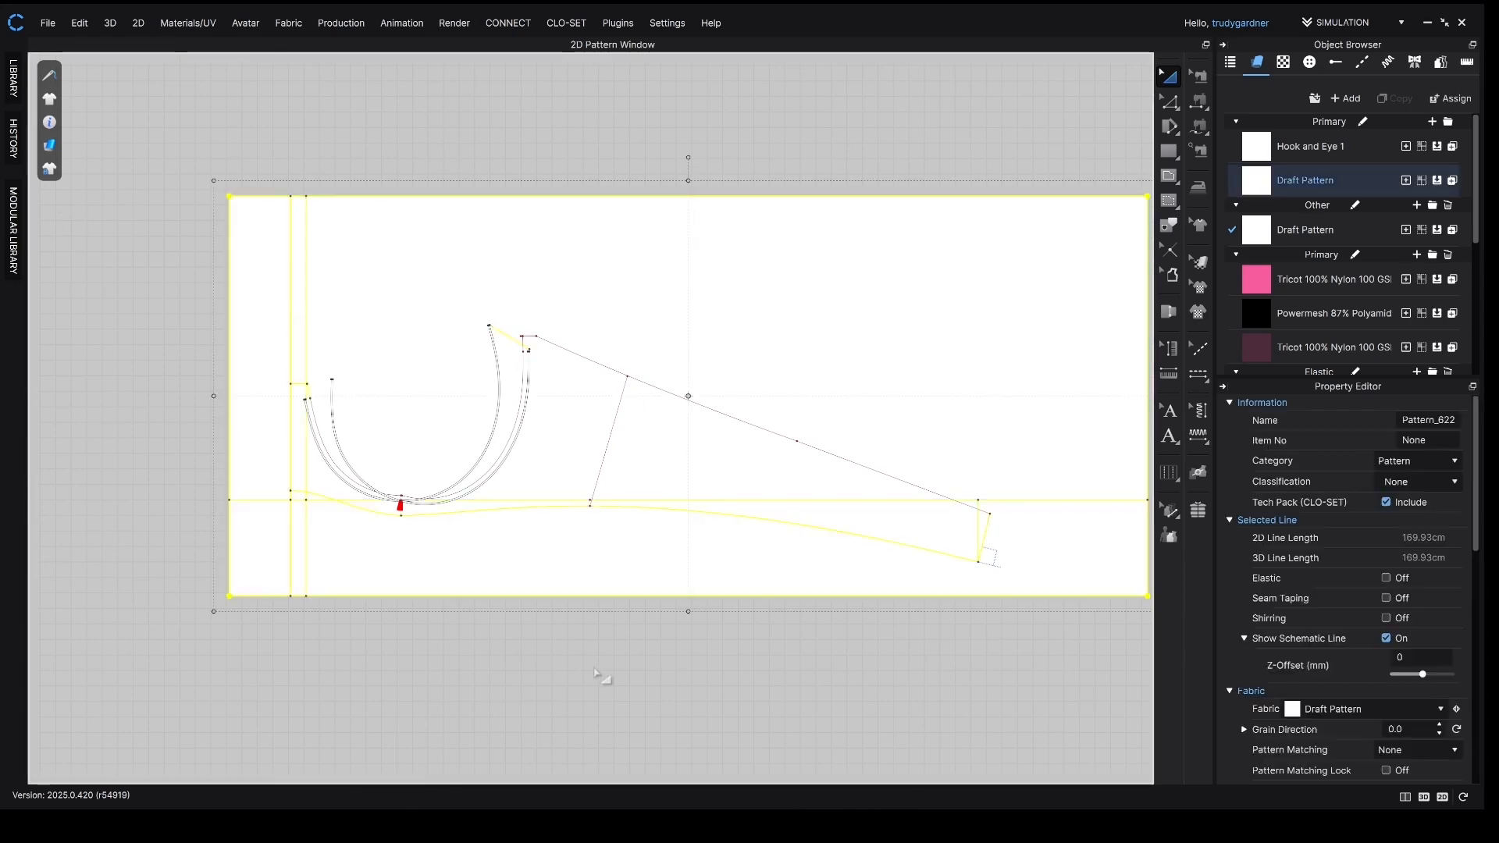
{"action": "left_click", "coordinate": [553, 714]}
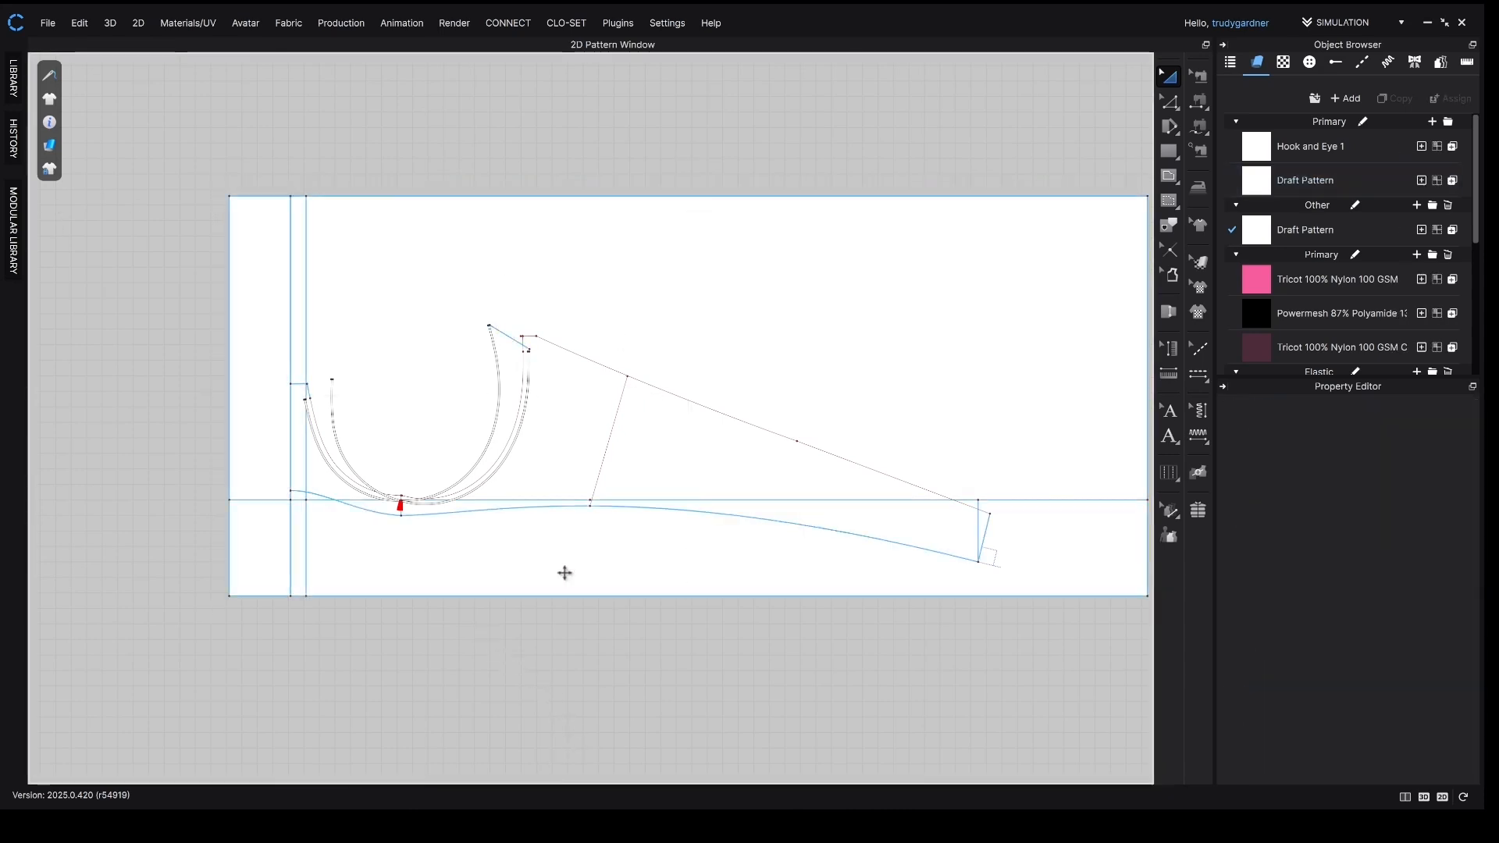
{"action": "left_click", "coordinate": [965, 556]}
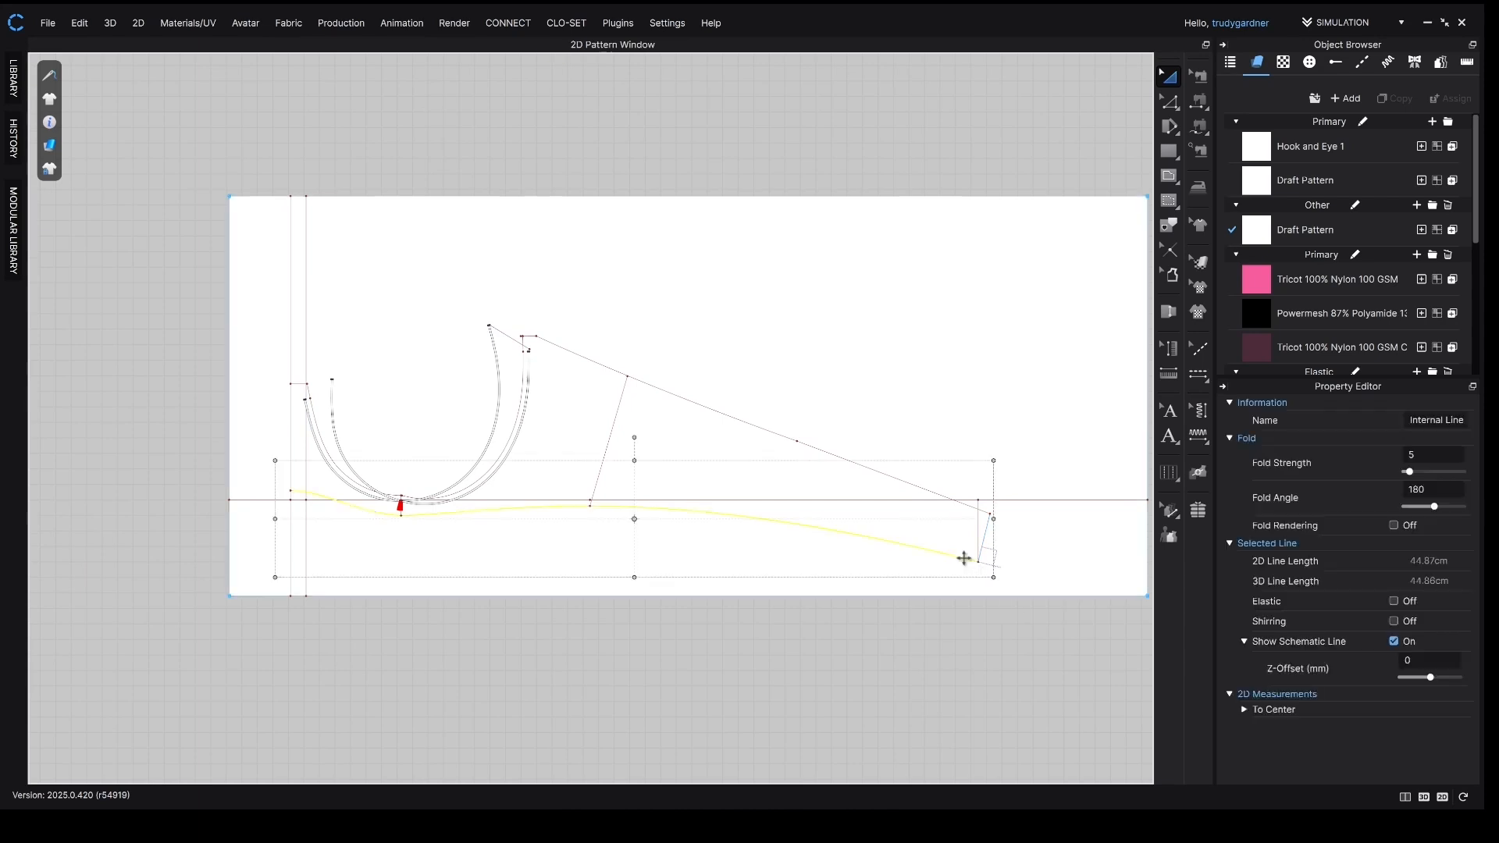
{"action": "left_click", "coordinate": [492, 343]}
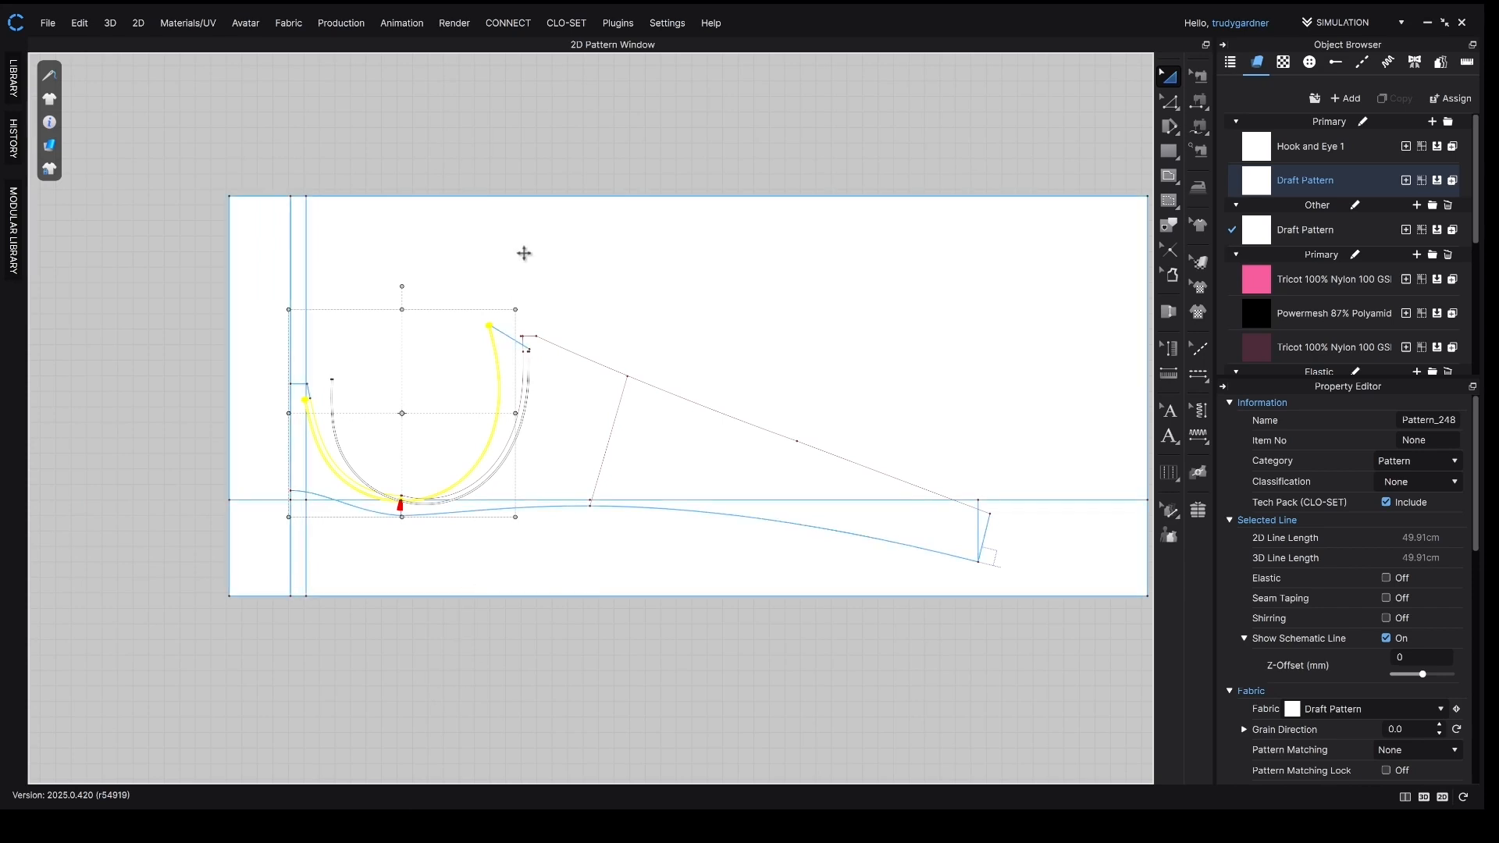
{"action": "left_click", "coordinate": [511, 333]}
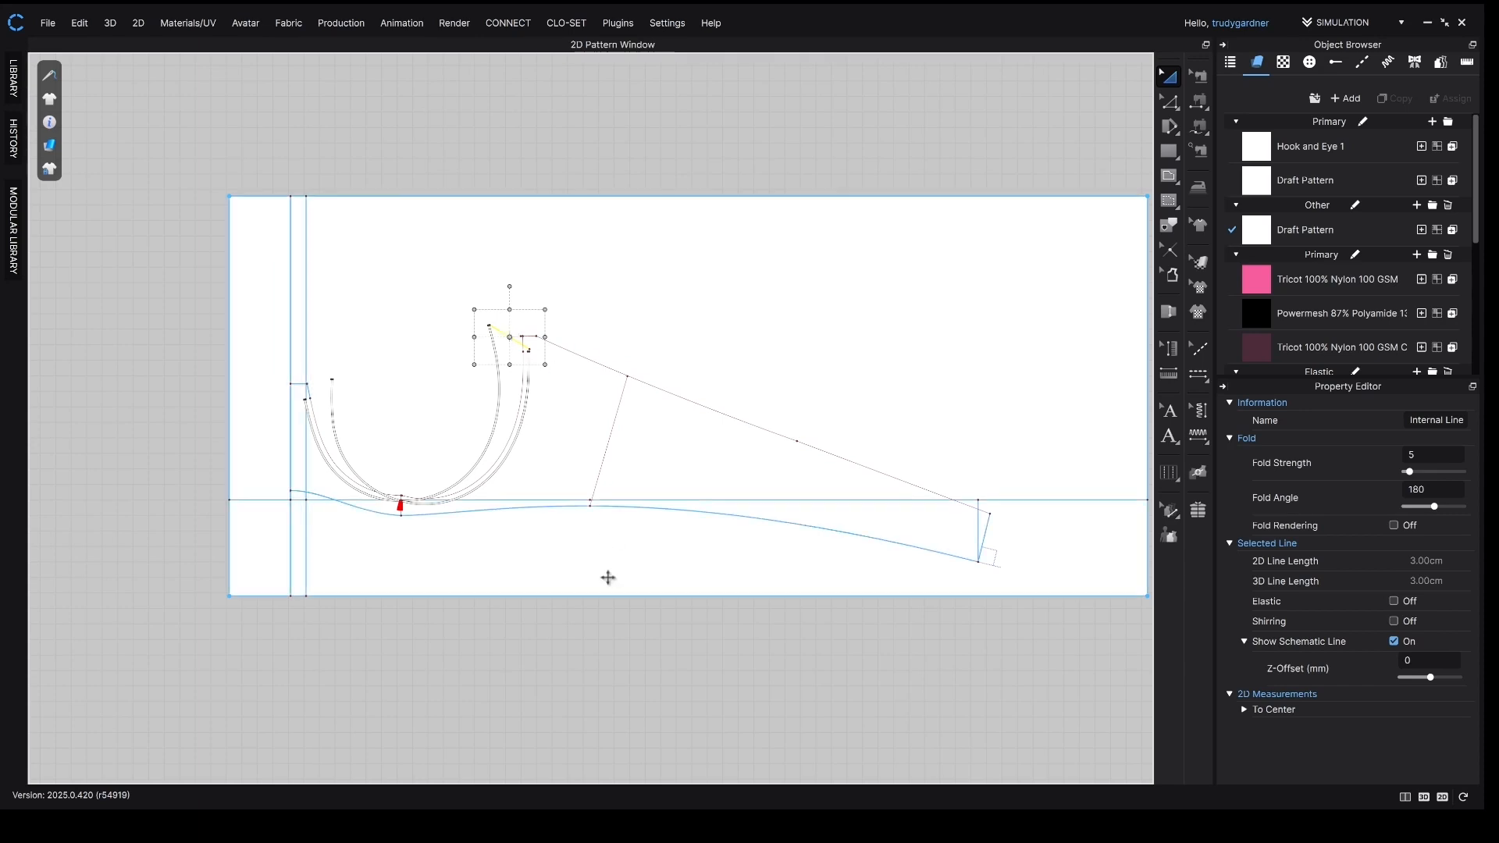
{"action": "left_click", "coordinate": [627, 668]}
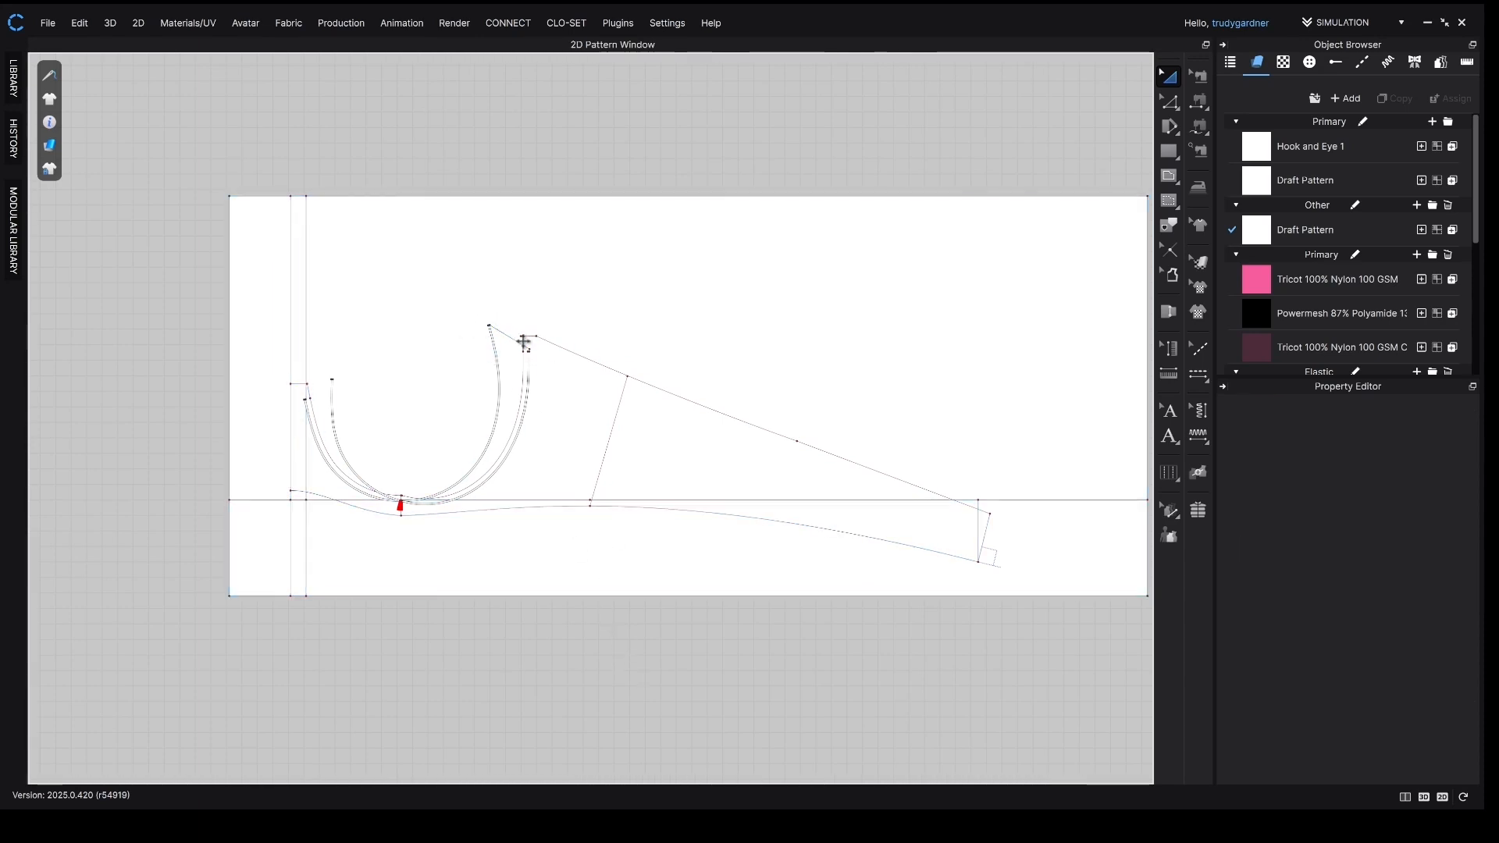
- Examine the lower cup draft sheet located above the band draft in the 2D pattern layout
{"action": "scroll", "coordinate": [681, 641], "scroll_direction": "down", "scroll_amount": 2}
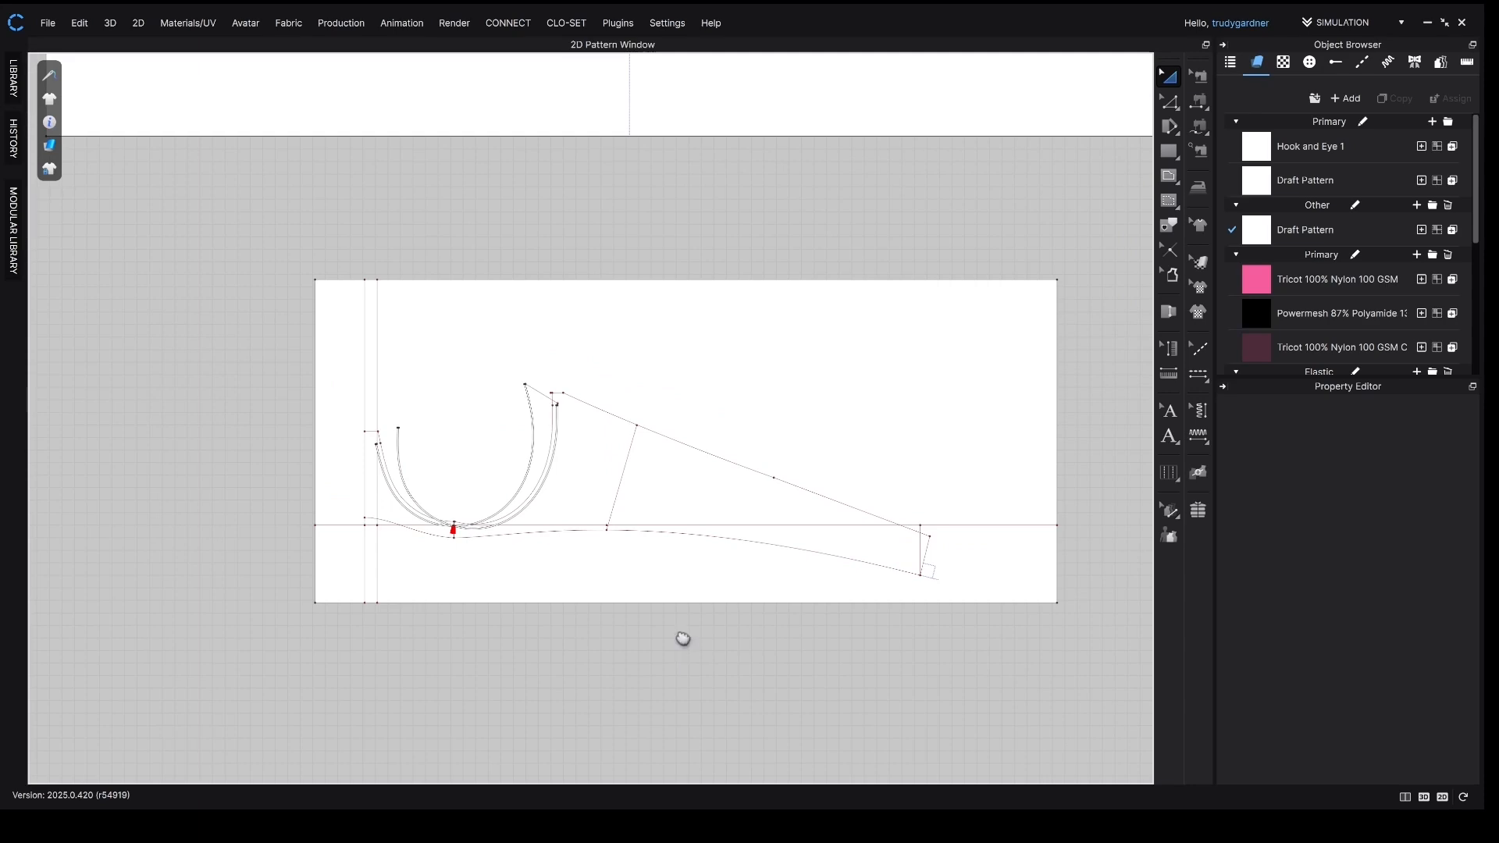
{"action": "middle_click_drag", "start_coordinate": [681, 641], "coordinate": [647, 632]}
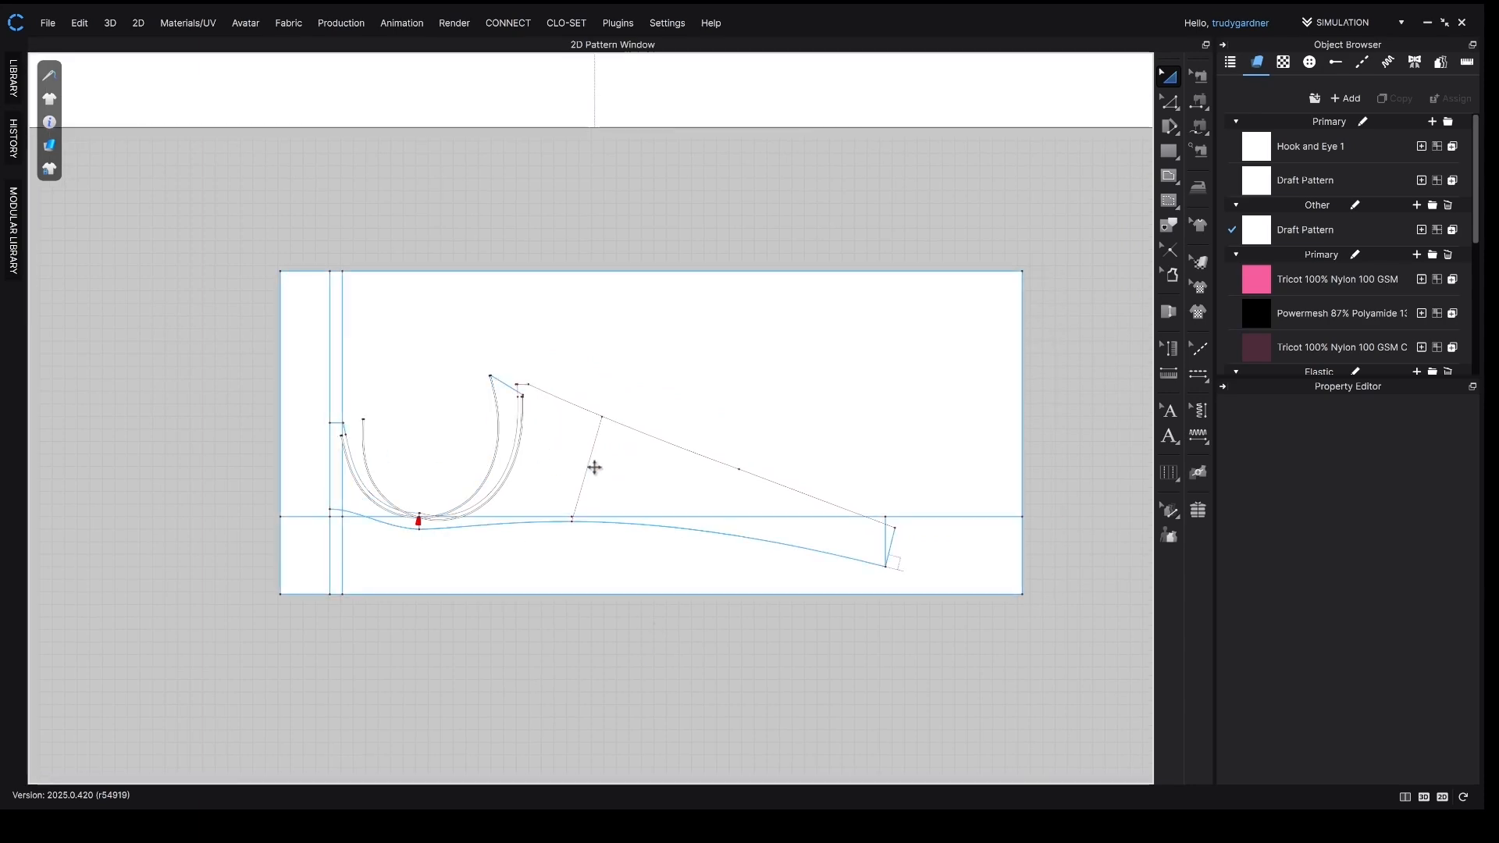
{"action": "scroll", "coordinate": [706, 486], "scroll_direction": "down", "scroll_amount": 4}
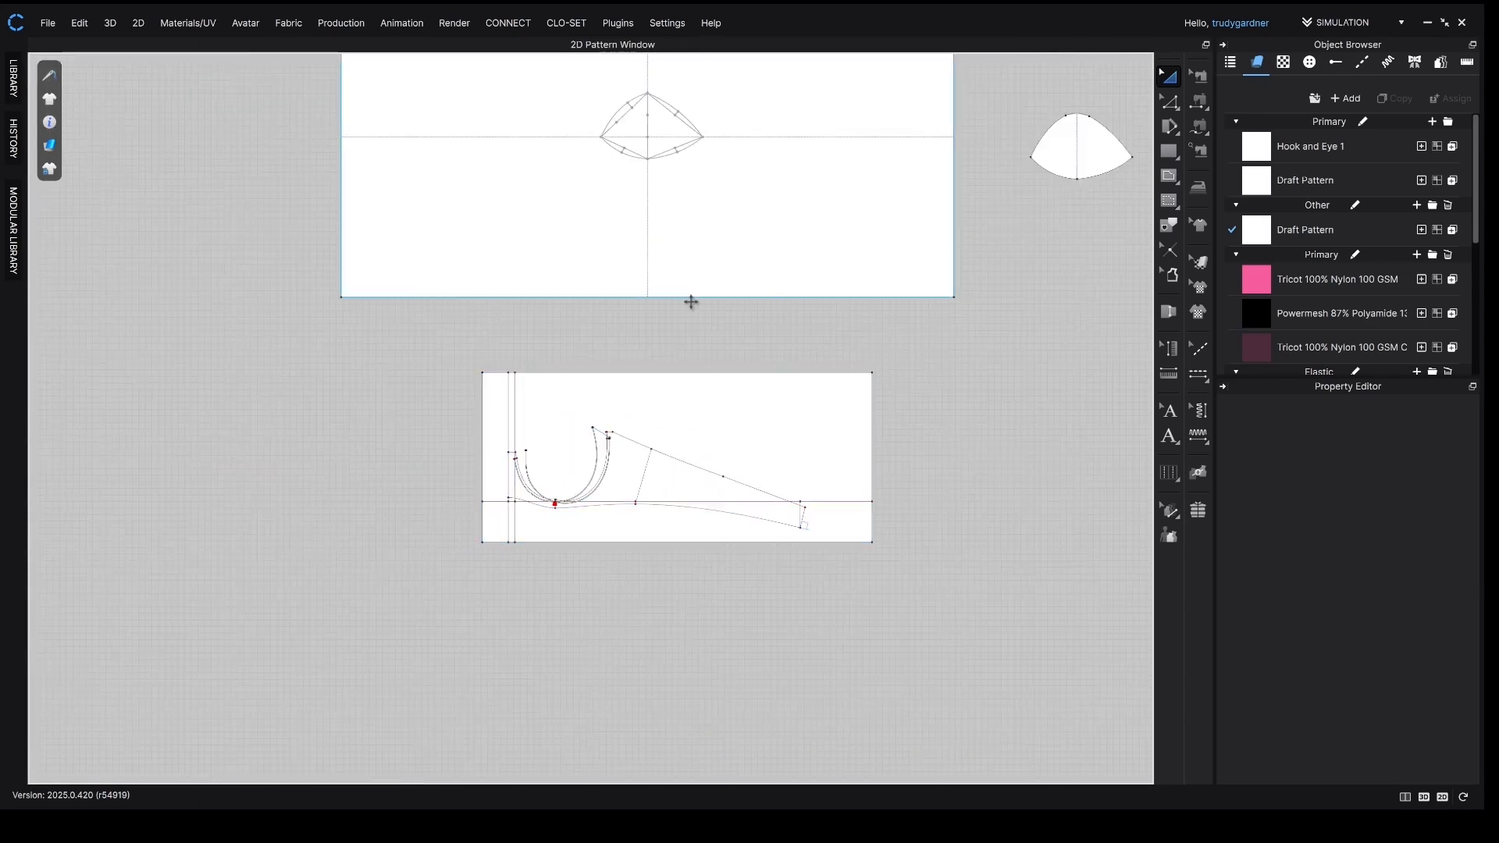
{"action": "middle_click_drag", "start_coordinate": [689, 301], "coordinate": [687, 489]}
{"action": "scroll", "coordinate": [627, 313], "scroll_direction": "up", "scroll_amount": 2}
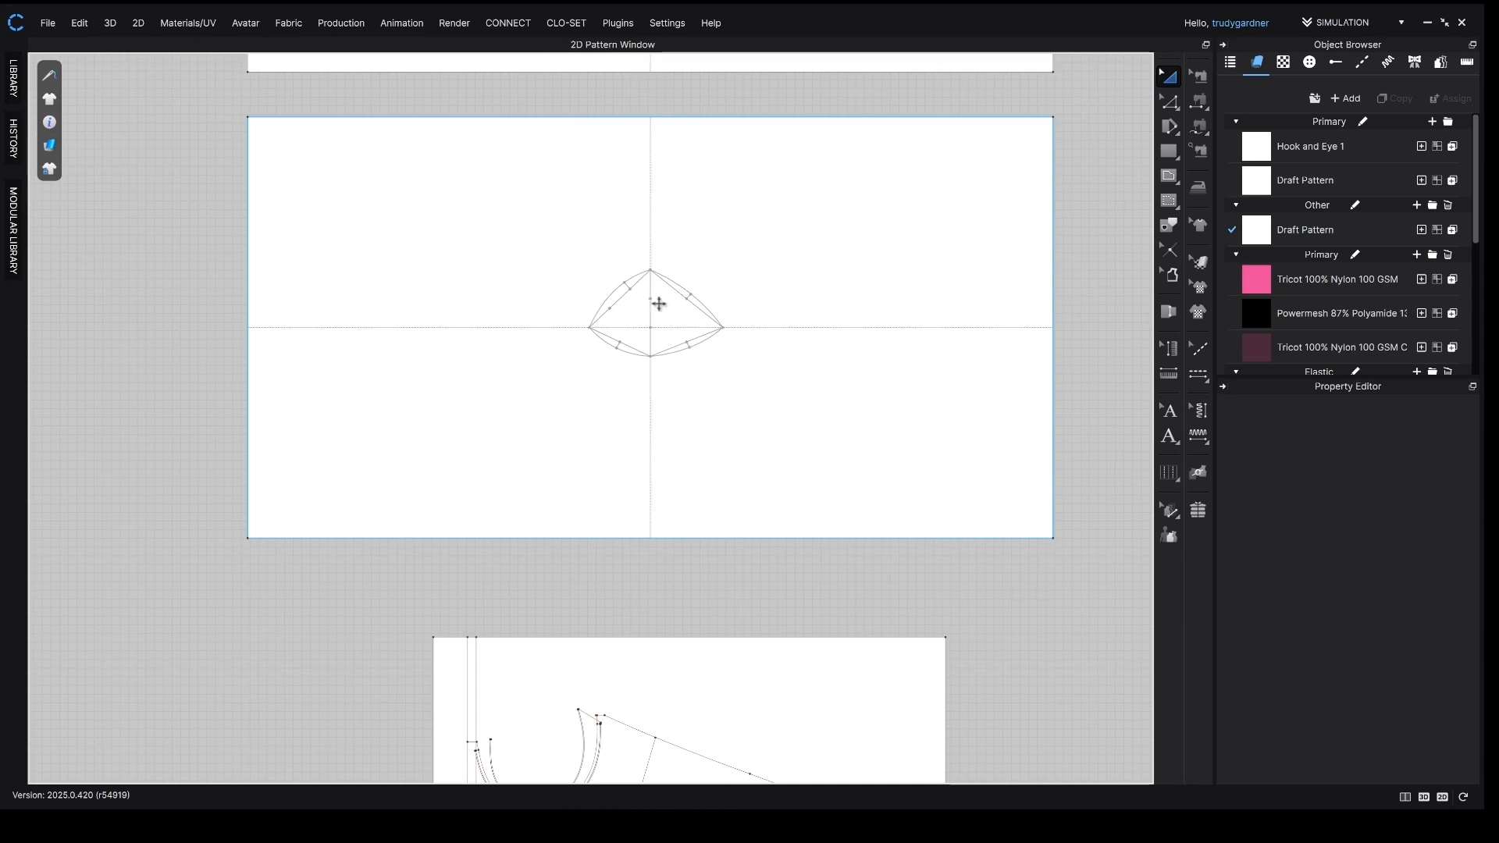
{"action": "scroll", "coordinate": [648, 300], "scroll_direction": "down", "scroll_amount": 1}
{"action": "middle_click_drag", "start_coordinate": [650, 295], "coordinate": [623, 388]}
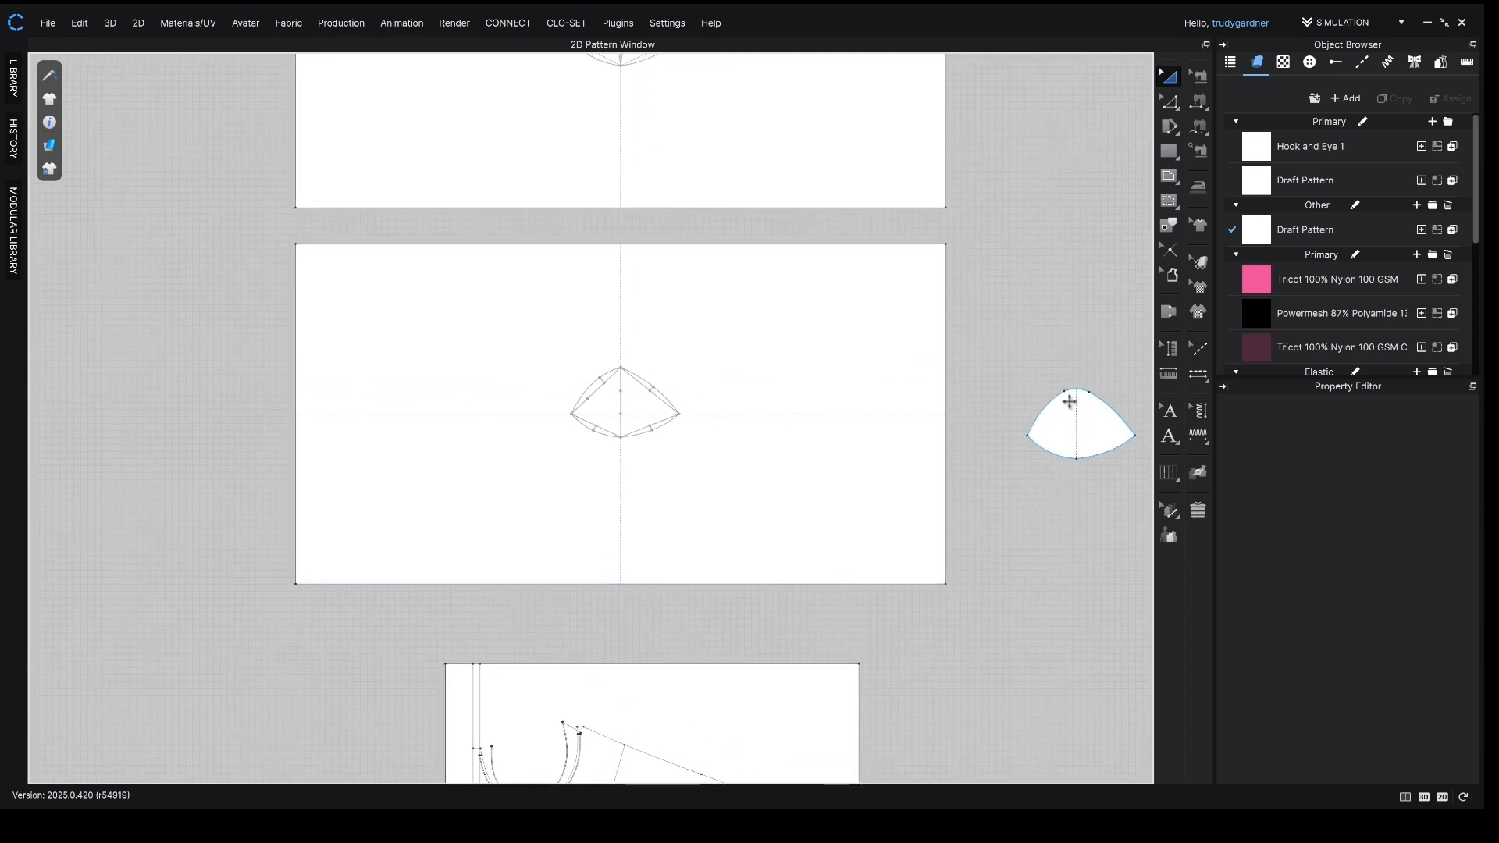
- Examine the separate white cup piece and the finished bra pieces, selecting the burgundy outer lower cup
{"action": "scroll", "coordinate": [1036, 409], "scroll_direction": "down", "scroll_amount": 2}
{"action": "scroll", "coordinate": [1031, 408], "scroll_direction": "down", "scroll_amount": 2}
{"action": "middle_click_drag", "start_coordinate": [1031, 408], "coordinate": [662, 401]}
{"action": "scroll", "coordinate": [662, 401], "scroll_direction": "down", "scroll_amount": 2}
{"action": "middle_click_drag", "start_coordinate": [1059, 581], "coordinate": [588, 502]}
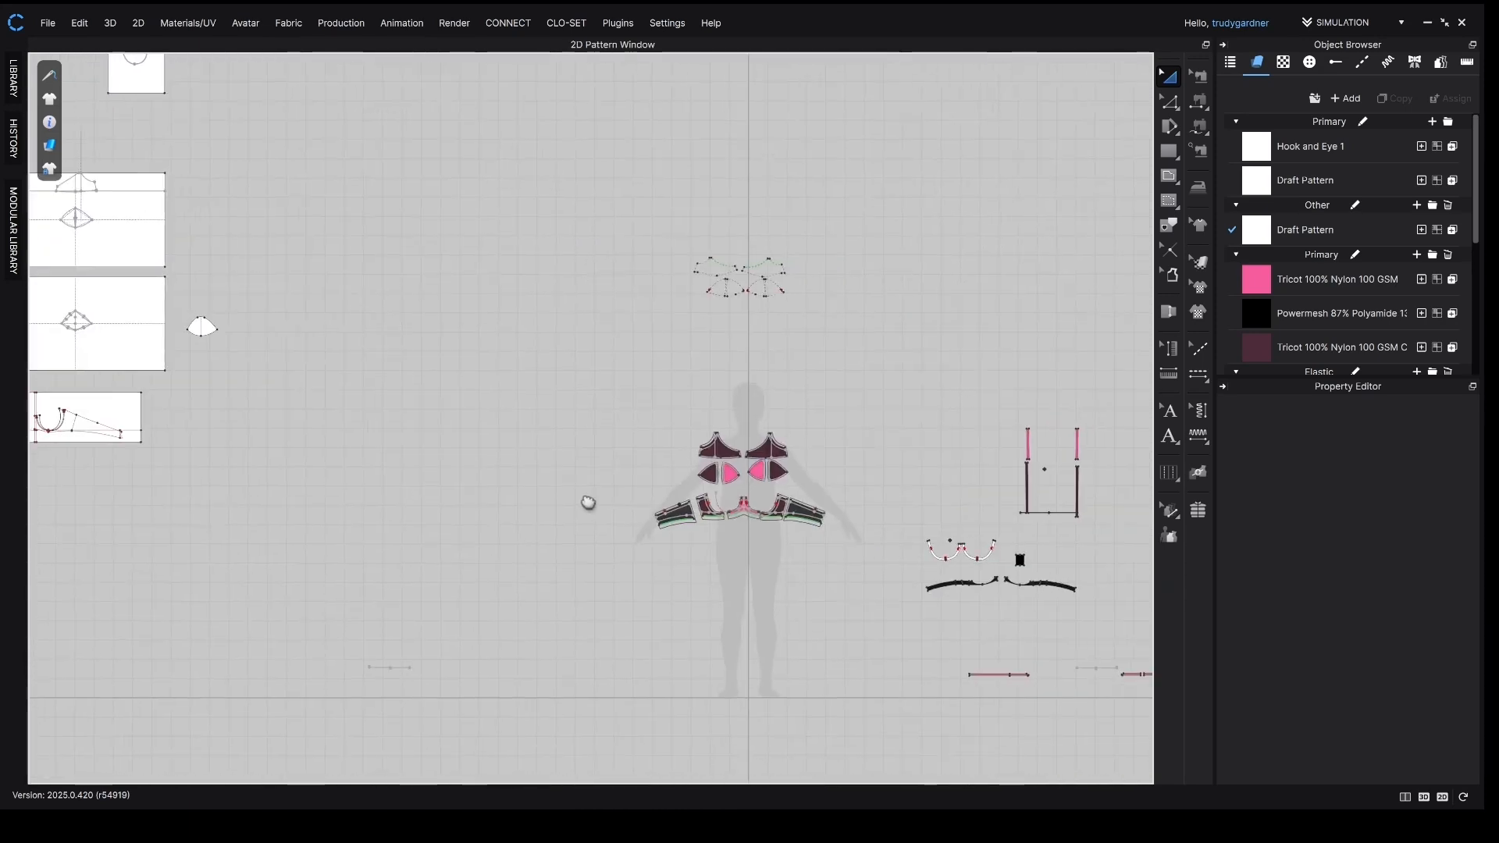
{"action": "scroll", "coordinate": [695, 469], "scroll_direction": "up", "scroll_amount": 3}
{"action": "scroll", "coordinate": [732, 463], "scroll_direction": "up", "scroll_amount": 1}
{"action": "left_click", "coordinate": [868, 482]}
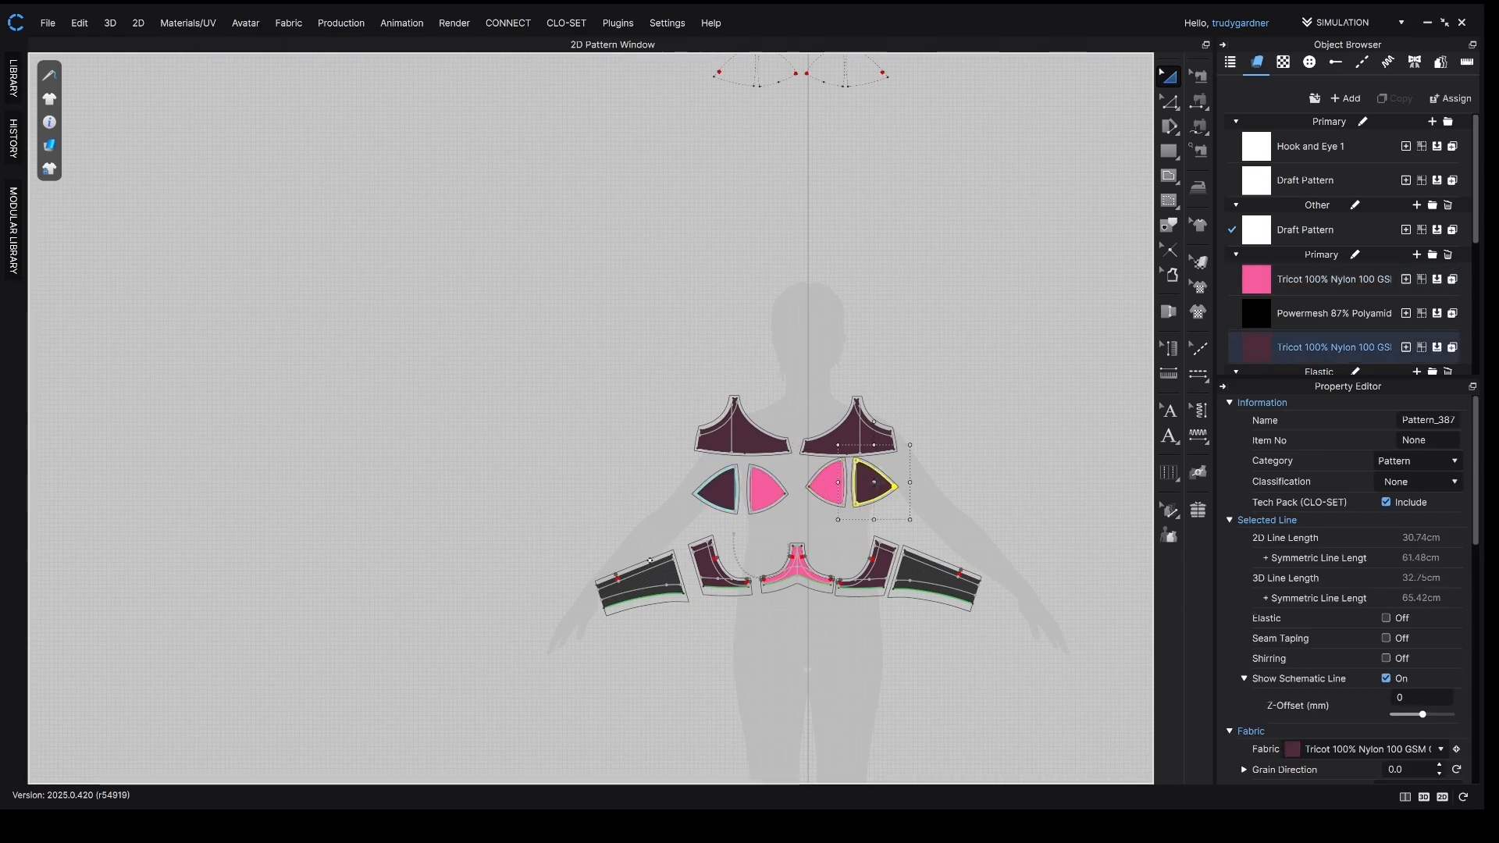
- Examine the draft sheet containing the upper cup outline, selecting its base rectangle
{"action": "scroll", "coordinate": [612, 396], "scroll_direction": "down", "scroll_amount": 3}
{"action": "middle_click_drag", "start_coordinate": [572, 392], "coordinate": [1018, 513]}
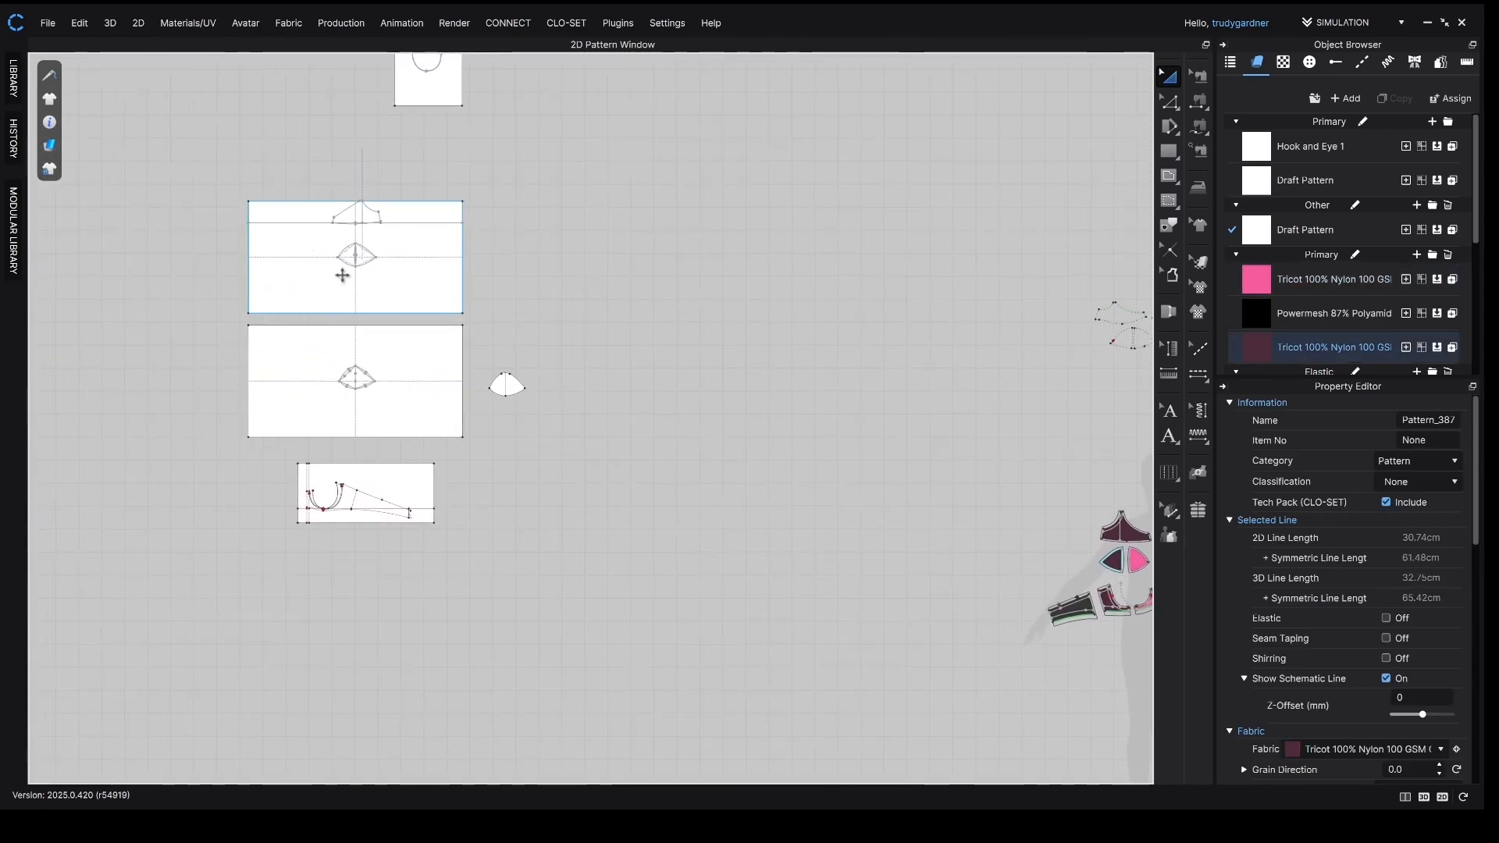
{"action": "middle_click_drag", "start_coordinate": [380, 316], "coordinate": [425, 389]}
{"action": "scroll", "coordinate": [425, 389], "scroll_direction": "up", "scroll_amount": 4}
{"action": "middle_click_drag", "start_coordinate": [398, 260], "coordinate": [388, 391]}
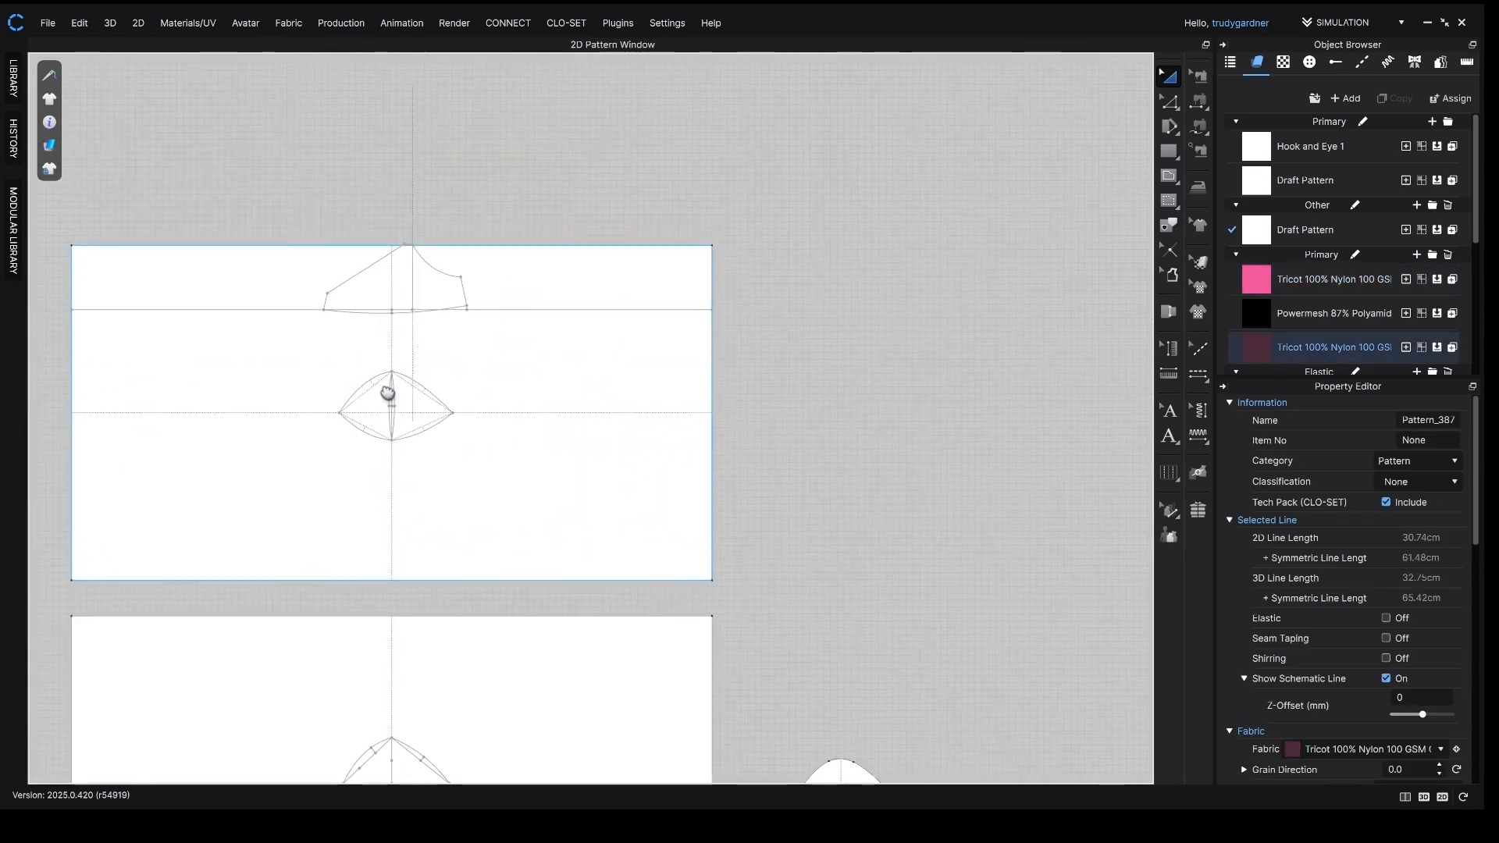
{"action": "left_click", "coordinate": [361, 274]}
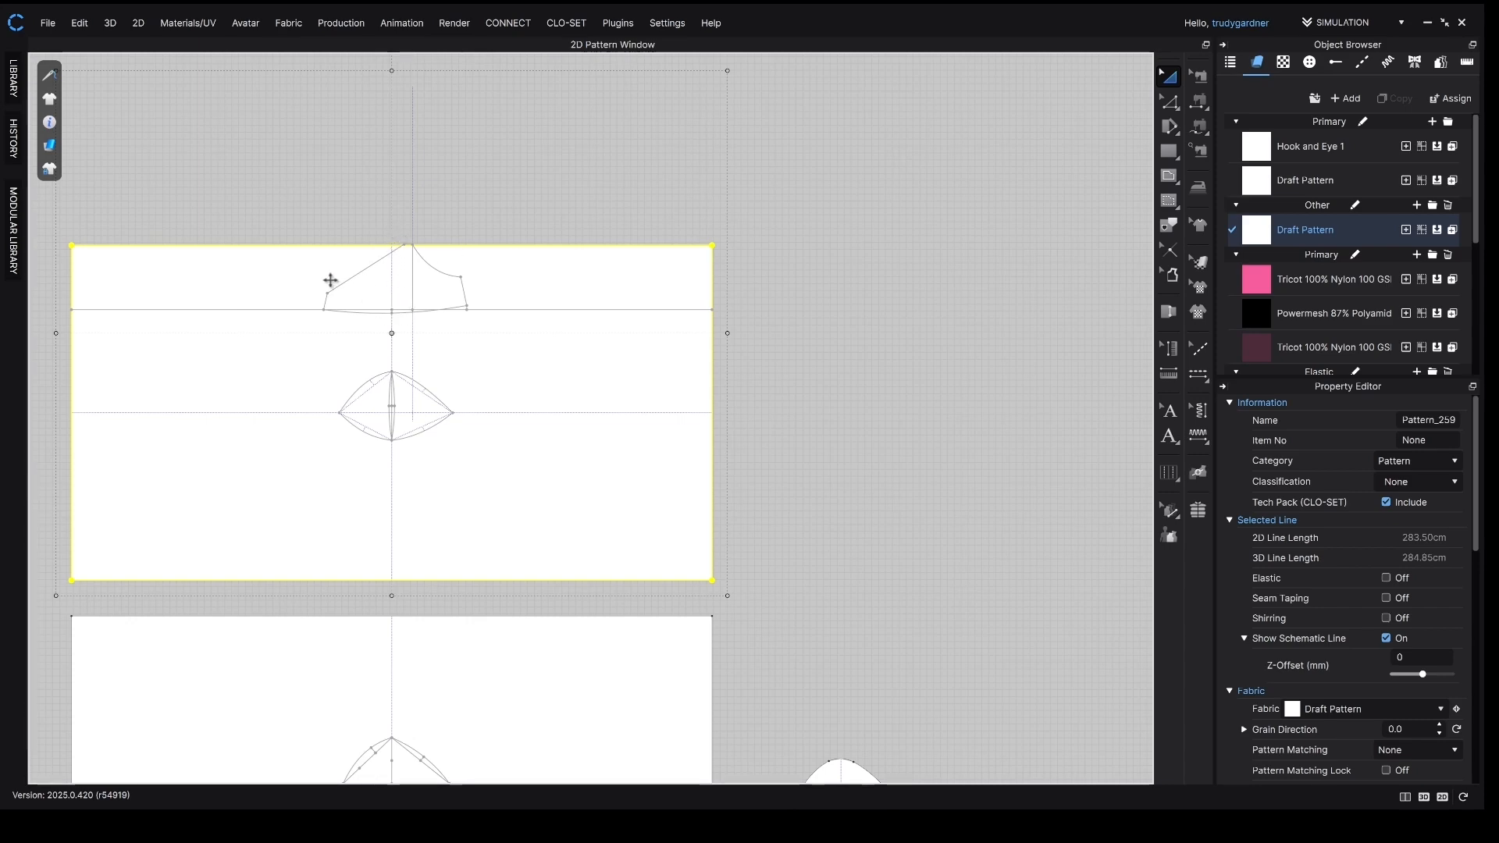
{"action": "scroll", "coordinate": [443, 317], "scroll_direction": "down", "scroll_amount": 2}
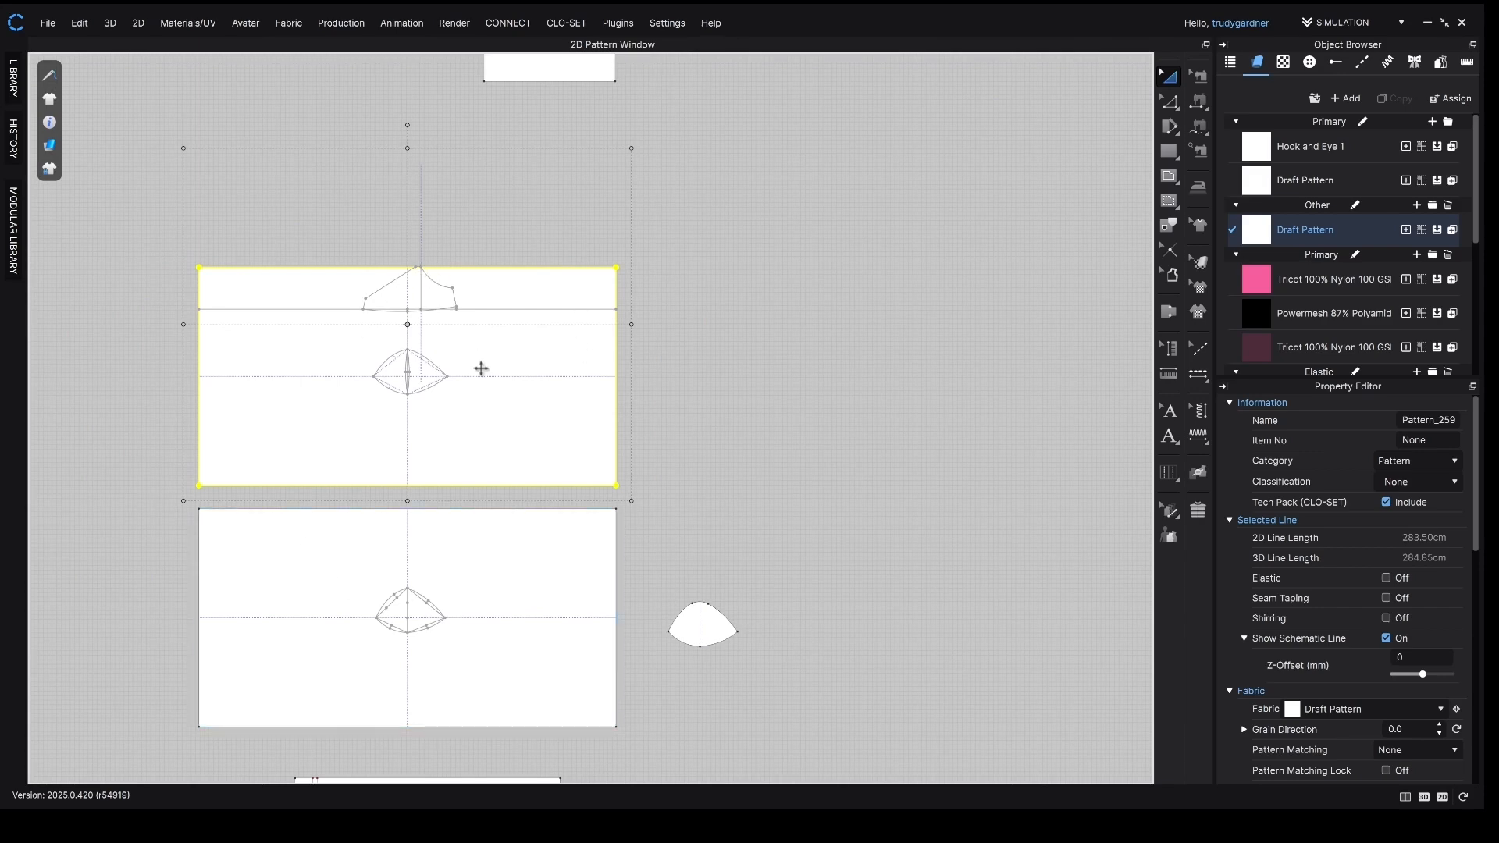
- Bring the finished bra pieces into view and show the 3D and 2D windows side by side
{"action": "scroll", "coordinate": [484, 453], "scroll_direction": "down", "scroll_amount": 4}
{"action": "middle_click_drag", "start_coordinate": [820, 430], "coordinate": [407, 432]}
{"action": "middle_click_drag", "start_coordinate": [741, 520], "coordinate": [650, 355]}
{"action": "middle_click_drag", "start_coordinate": [902, 581], "coordinate": [874, 454]}
{"action": "scroll", "coordinate": [866, 456], "scroll_direction": "up", "scroll_amount": 3}
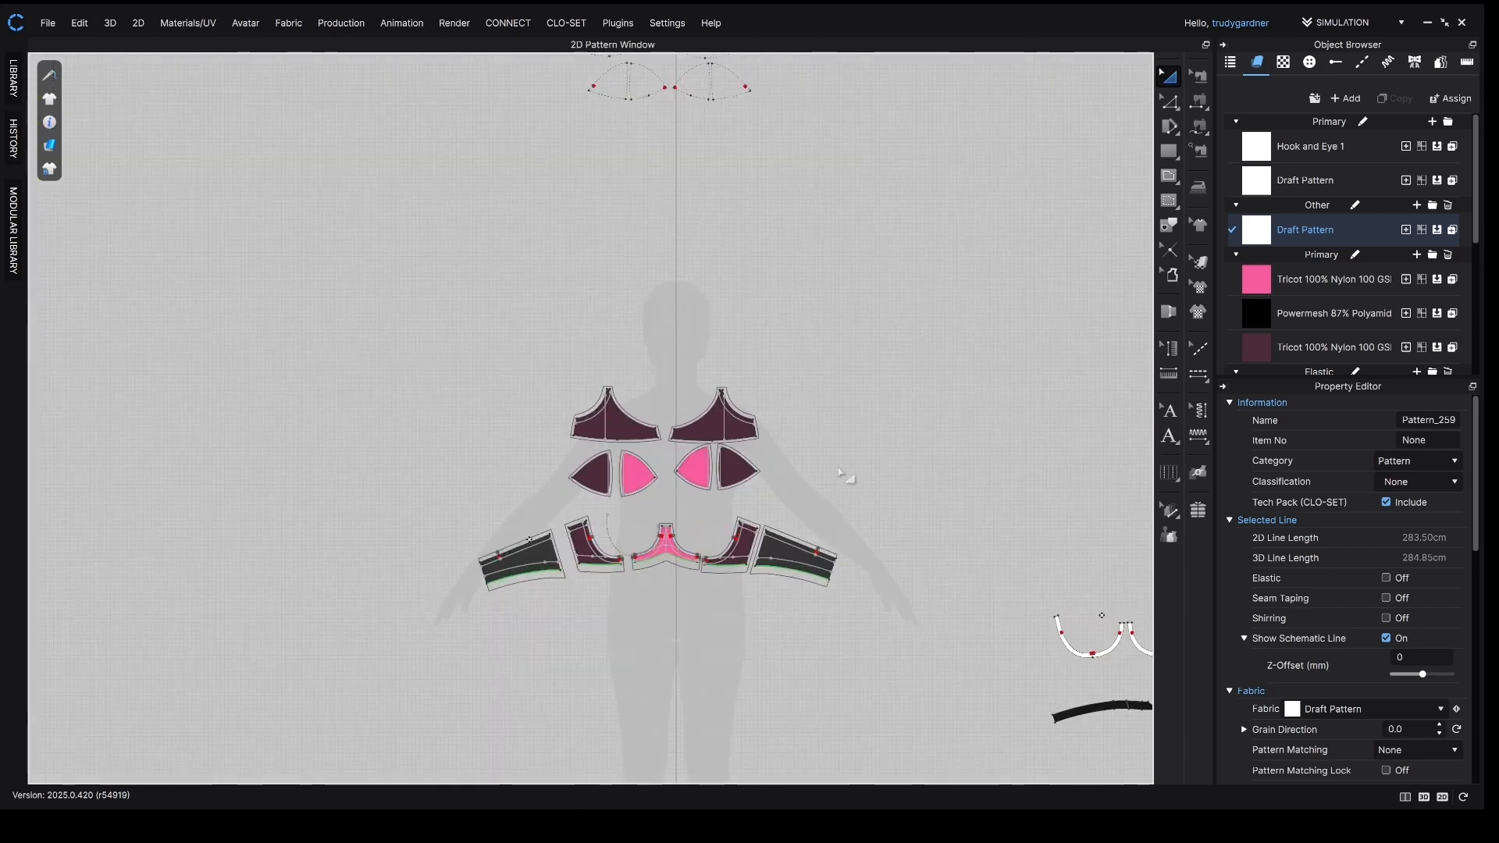
{"action": "scroll", "coordinate": [859, 437], "scroll_direction": "up", "scroll_amount": 5}
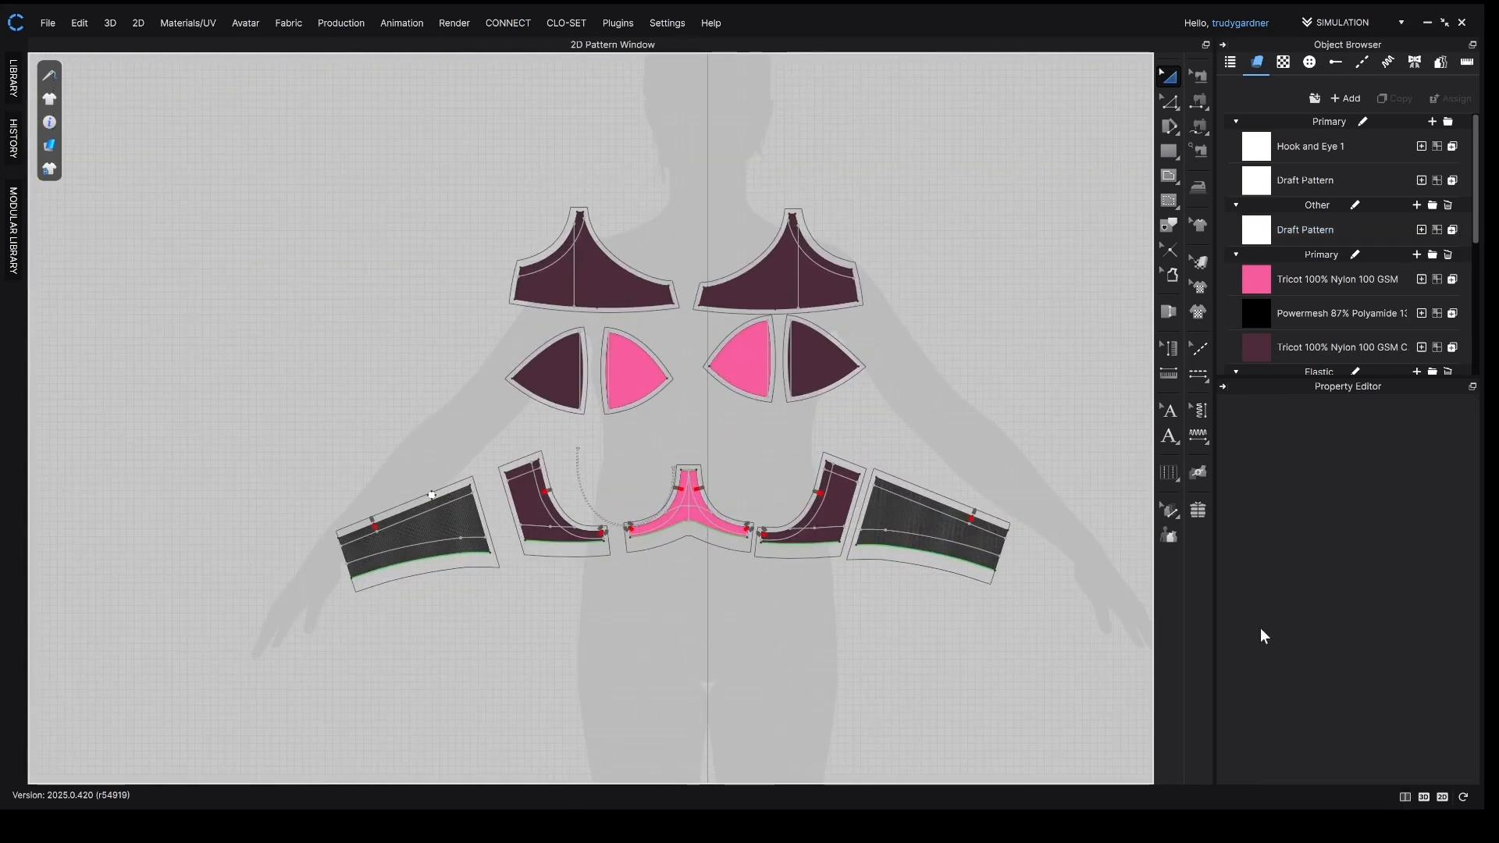
{"action": "left_click", "coordinate": [1405, 797]}
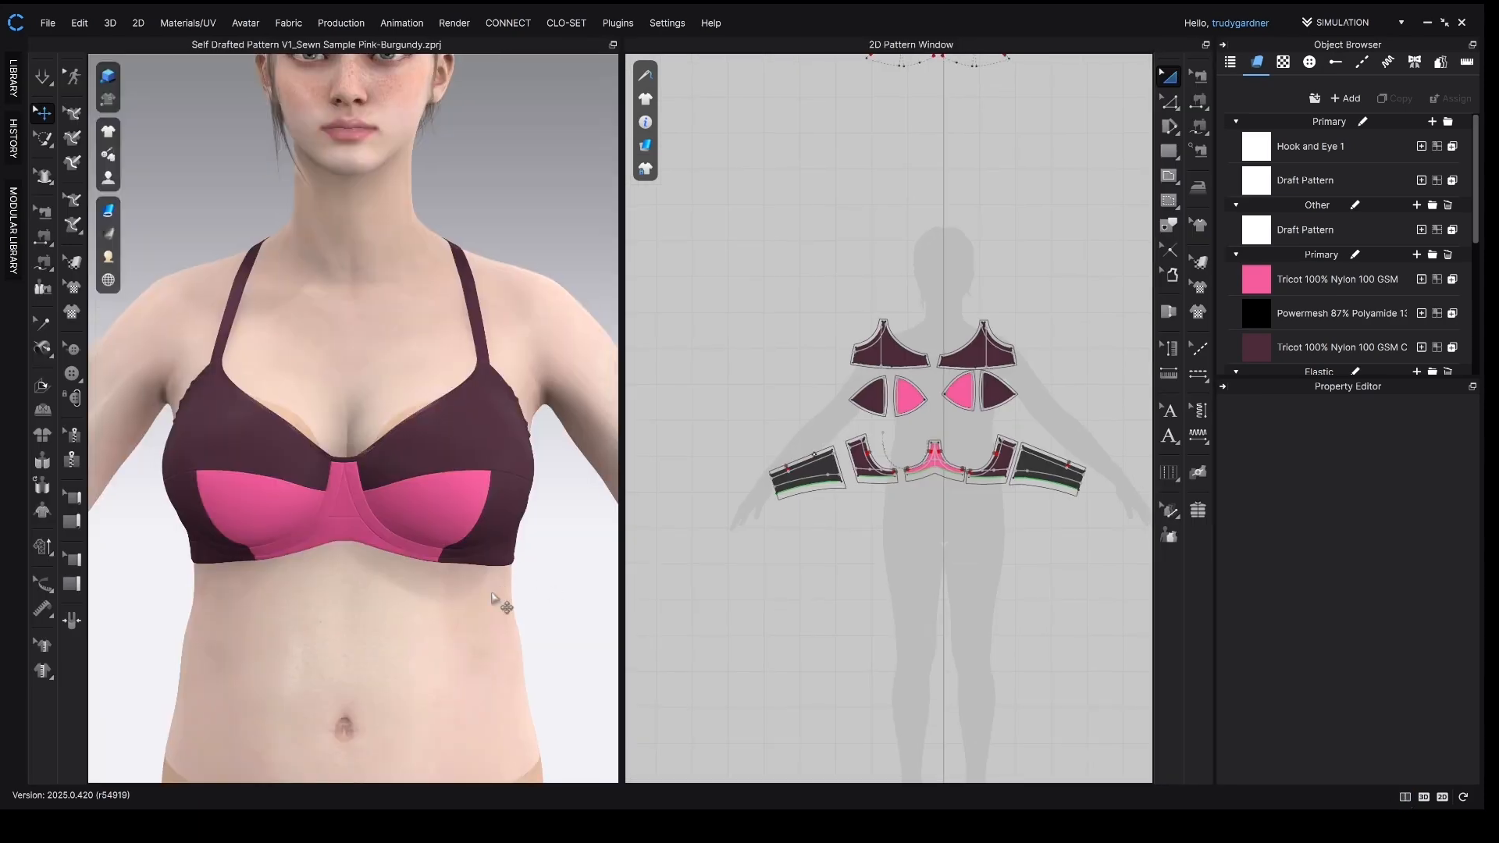
- Hide the seam allowances on the finished bra pattern pieces in the 2D window
{"action": "right_click_drag", "start_coordinate": [453, 578], "coordinate": [434, 549]}
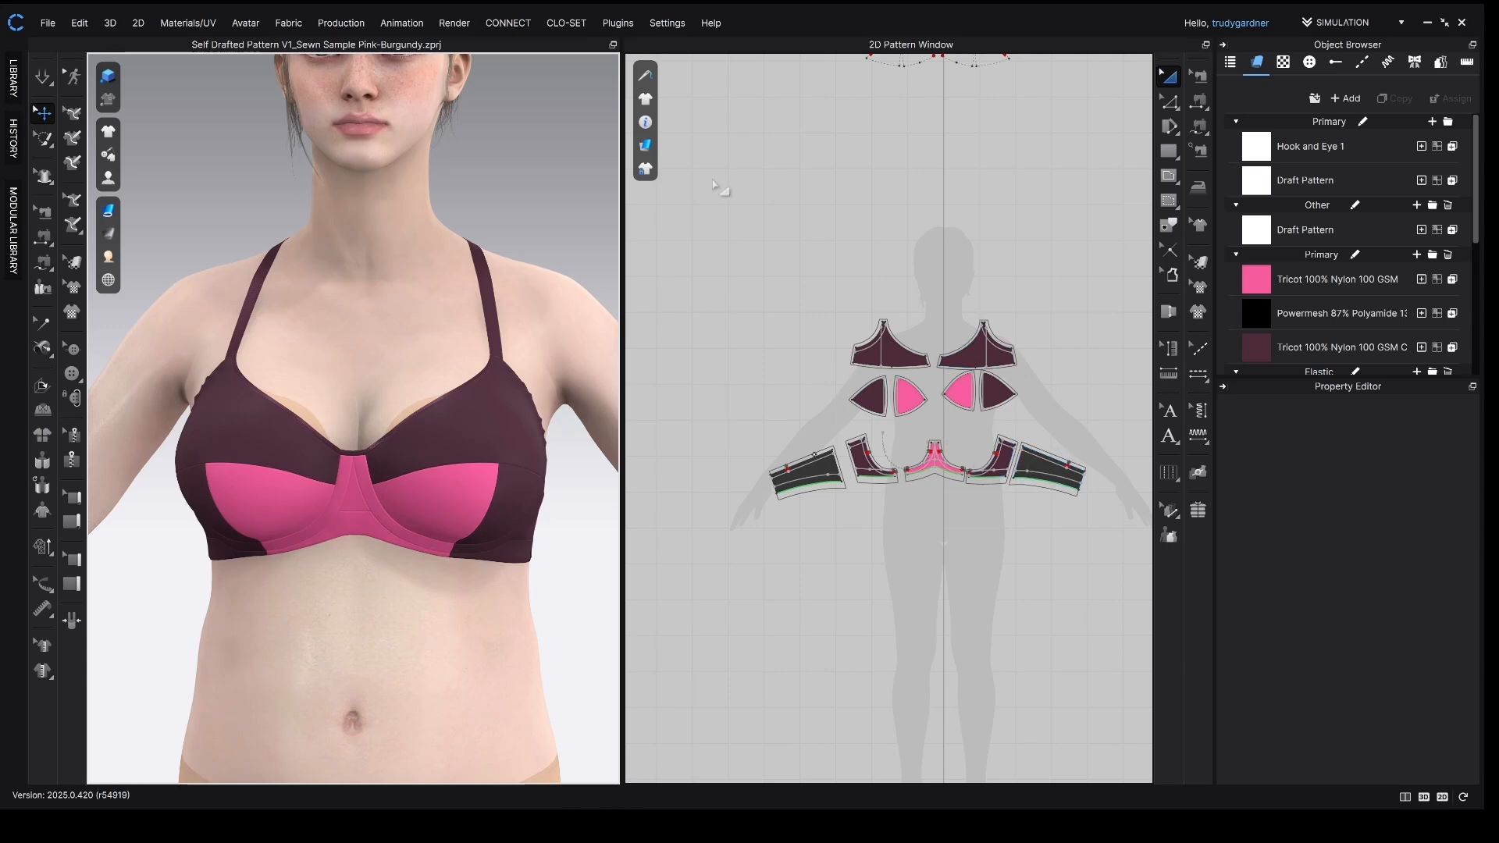
{"action": "mouse_move", "coordinate": [650, 101]}
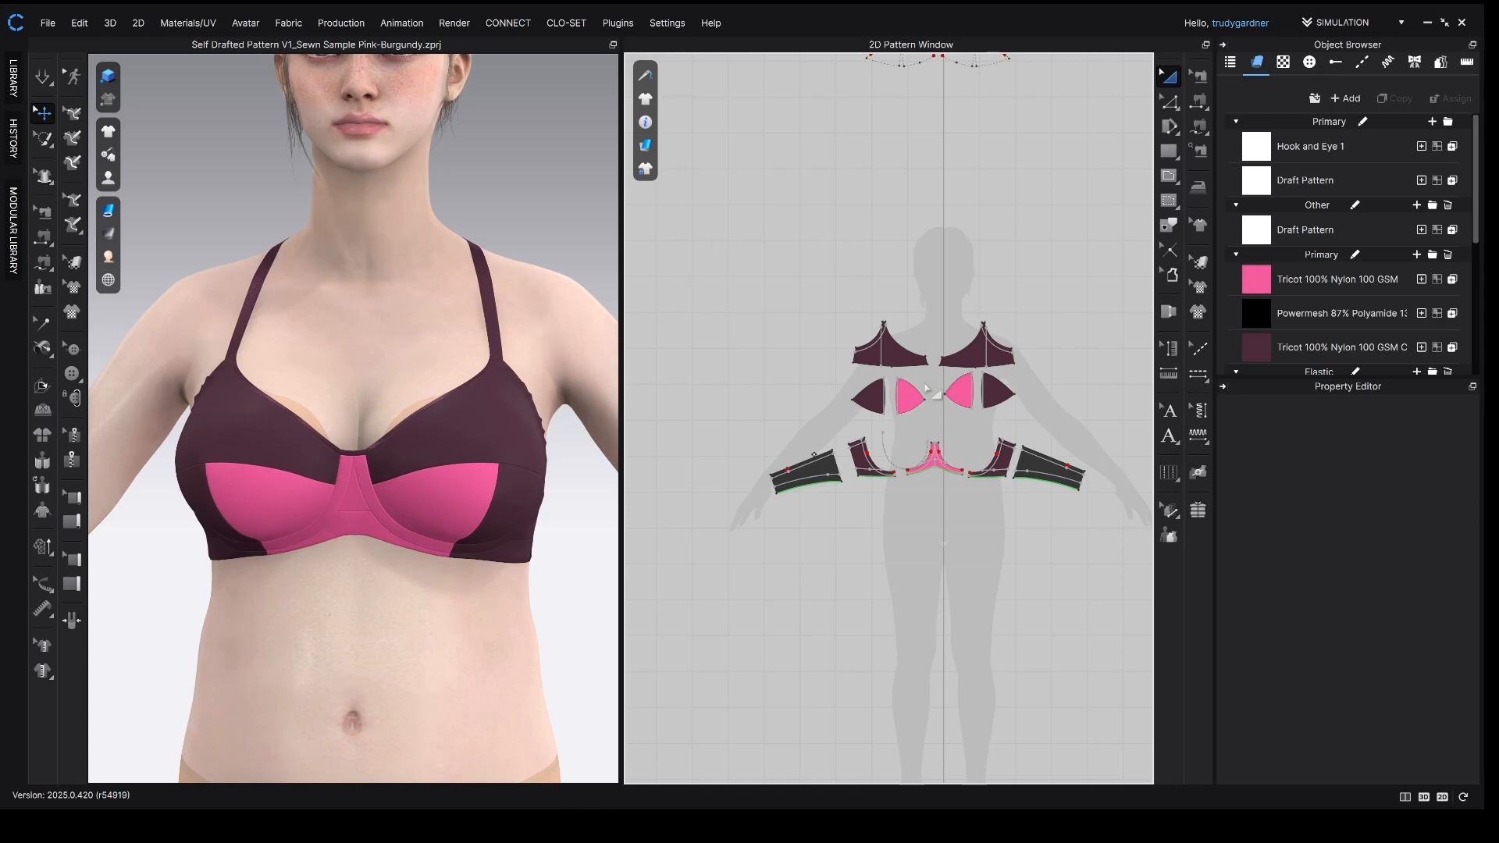
{"action": "scroll", "coordinate": [928, 427], "scroll_direction": "down", "scroll_amount": 4}
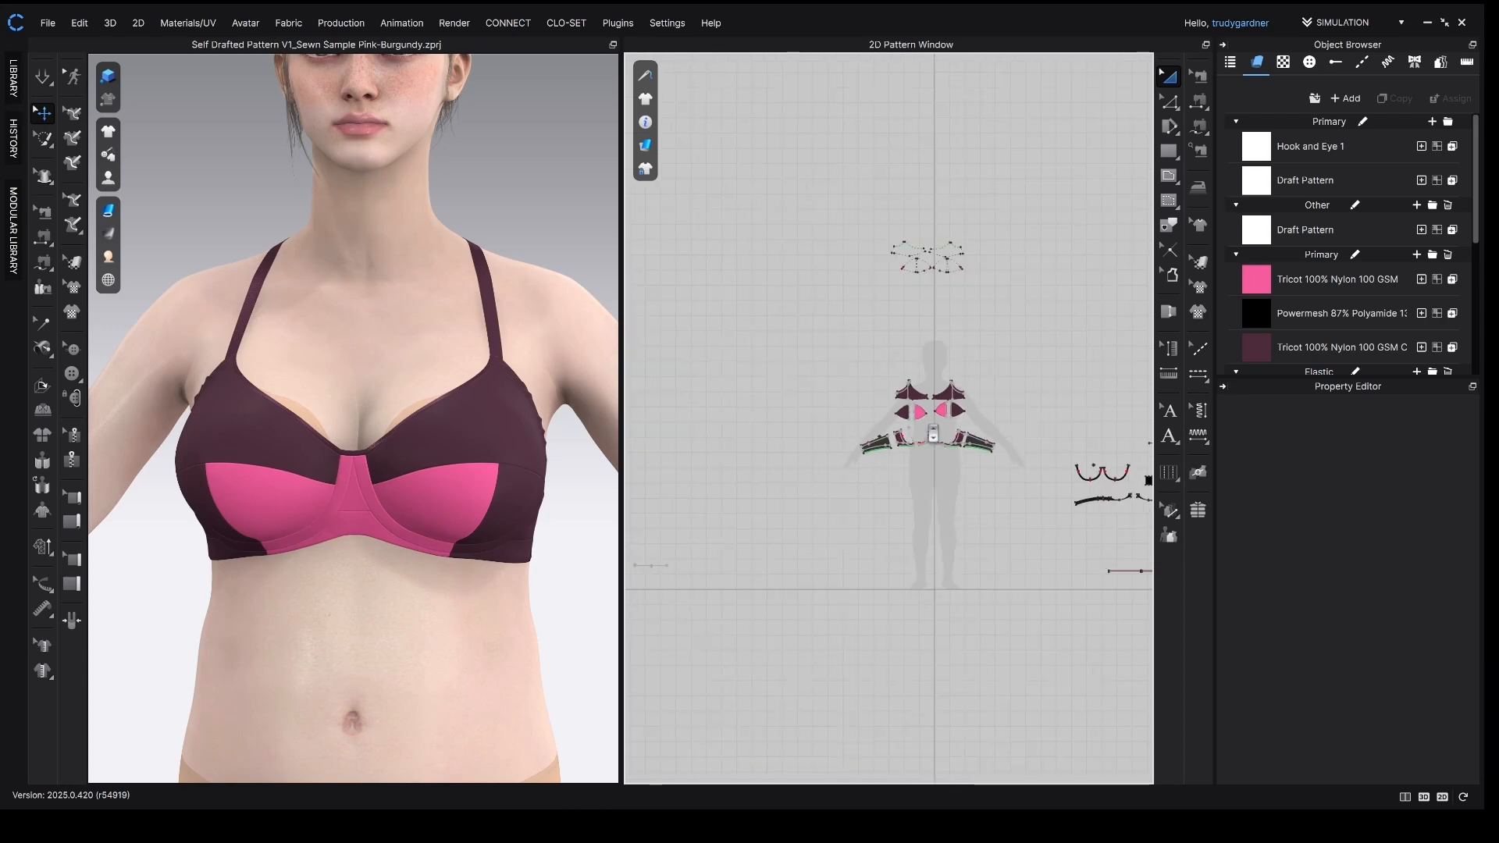
{"action": "middle_click_drag", "start_coordinate": [927, 430], "coordinate": [869, 323]}
{"action": "middle_click_drag", "start_coordinate": [974, 362], "coordinate": [952, 360]}
{"action": "scroll", "coordinate": [853, 341], "scroll_direction": "up", "scroll_amount": 5}
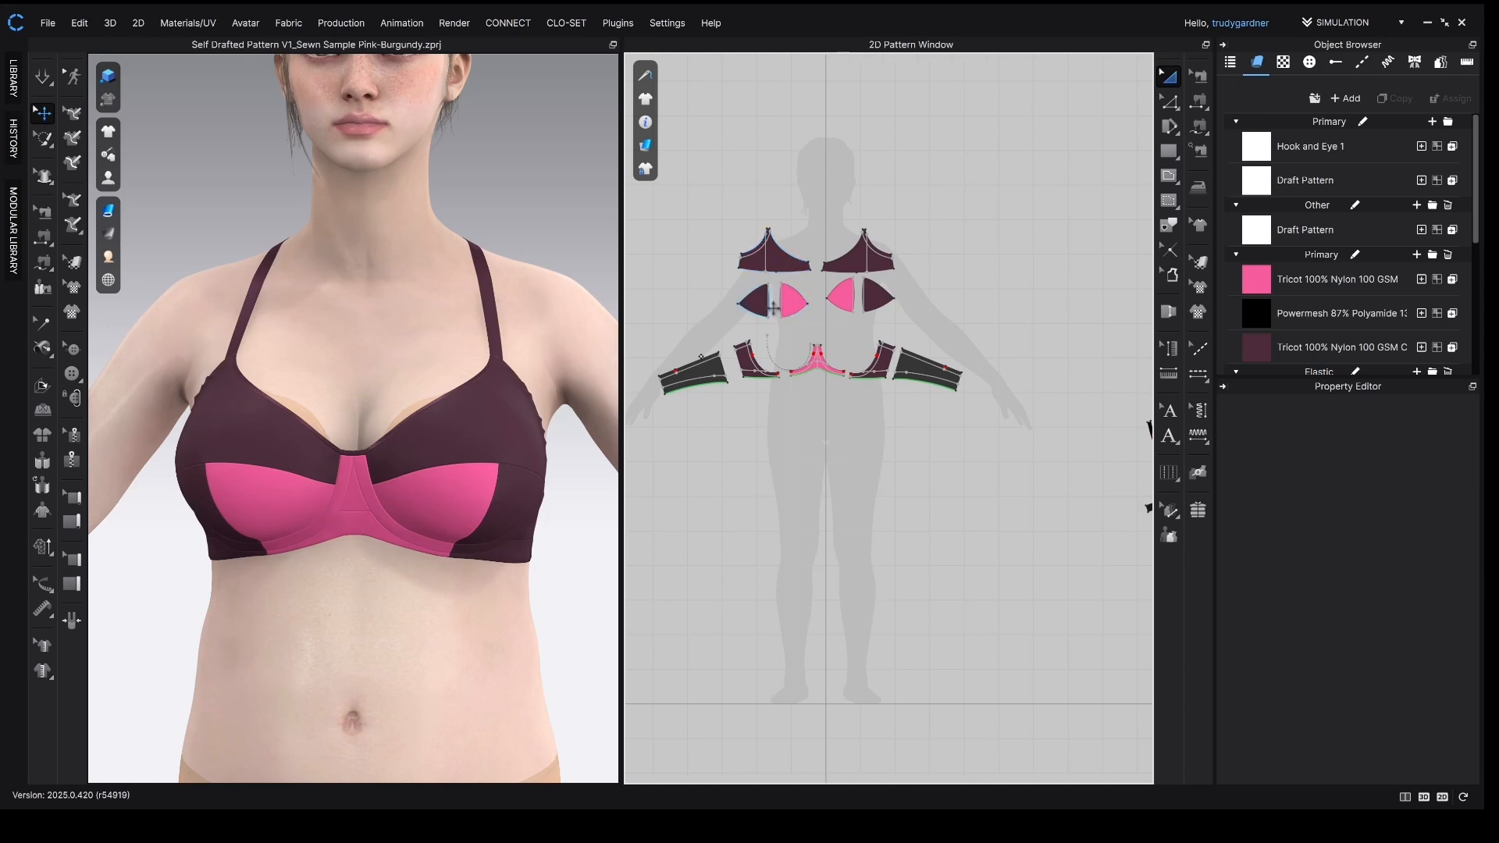
- Match the upper and lower cup pieces on the sewn 3D bra to their 2D patterns
{"action": "left_click", "coordinate": [472, 420]}
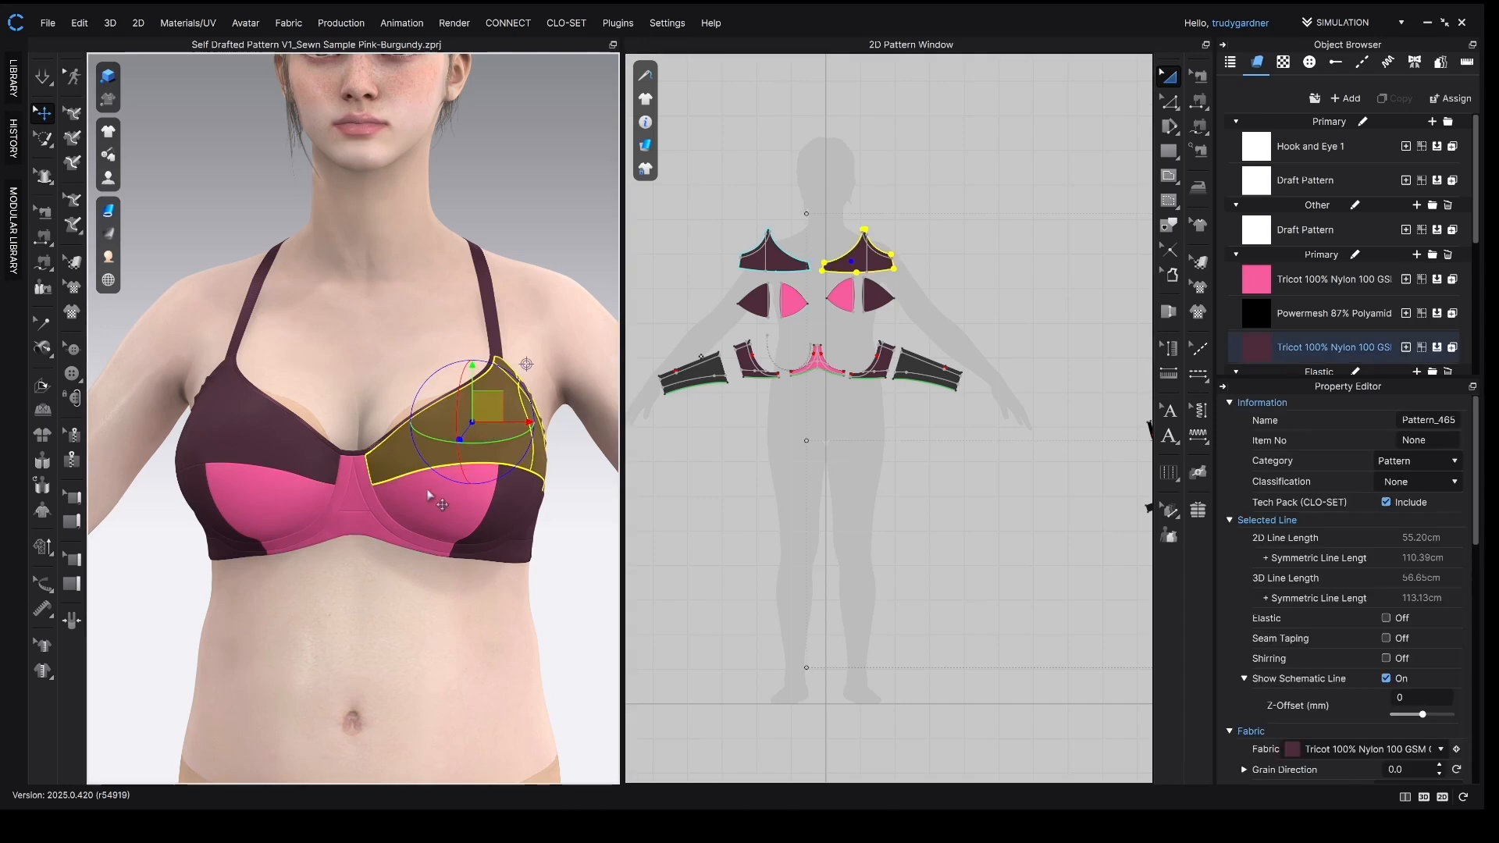
{"action": "left_click", "coordinate": [488, 515]}
{"action": "left_click", "coordinate": [511, 527]}
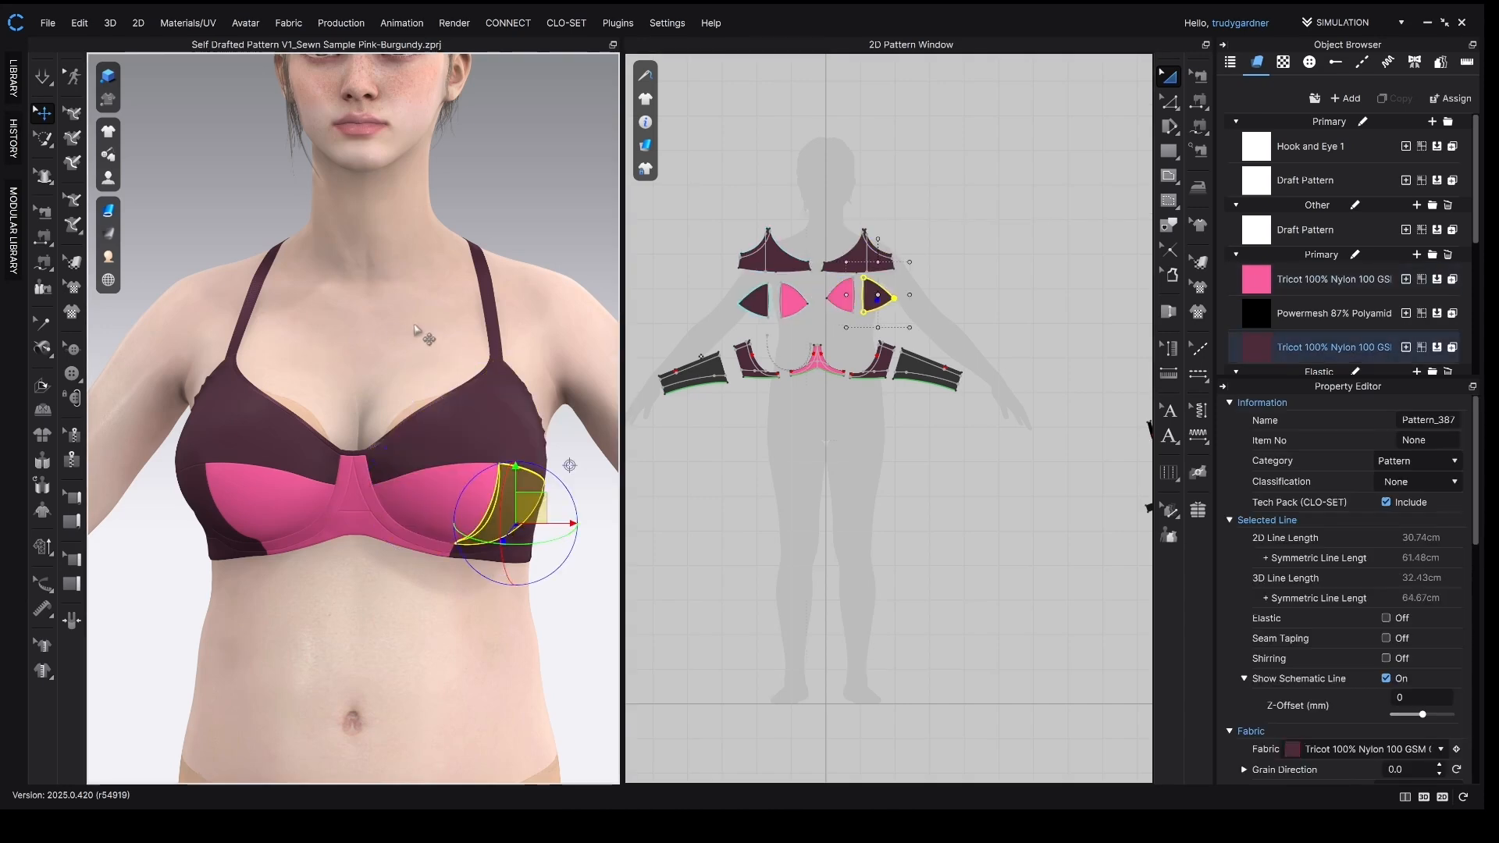
{"action": "right_click_drag", "start_coordinate": [416, 326], "coordinate": [423, 323]}
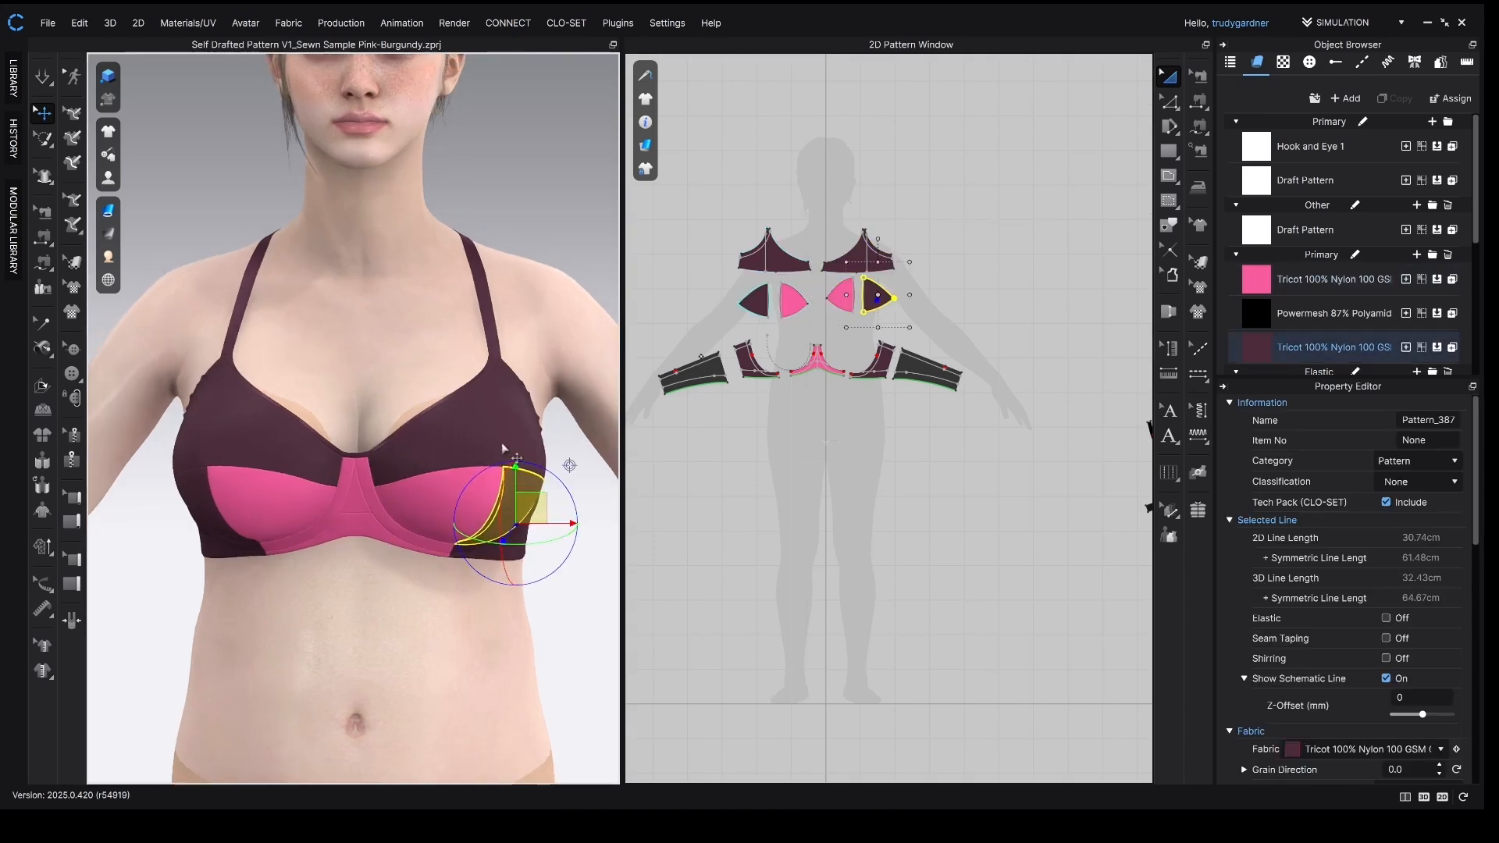
{"action": "left_click", "coordinate": [580, 547]}
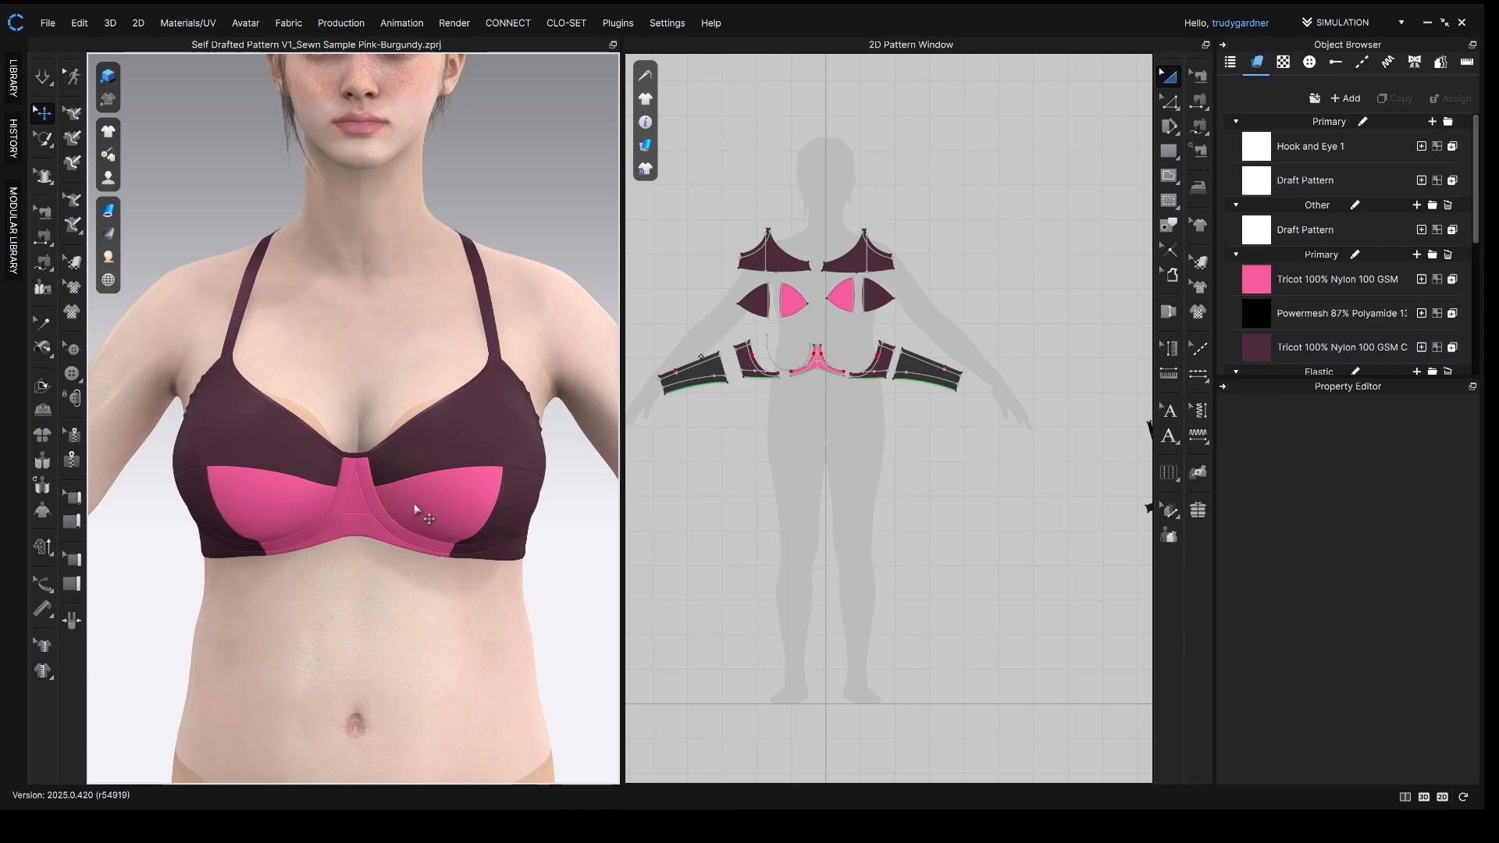
{"action": "right_click_drag", "start_coordinate": [941, 316], "coordinate": [1019, 391]}
{"action": "scroll", "coordinate": [1020, 392], "scroll_direction": "up", "scroll_amount": 2}
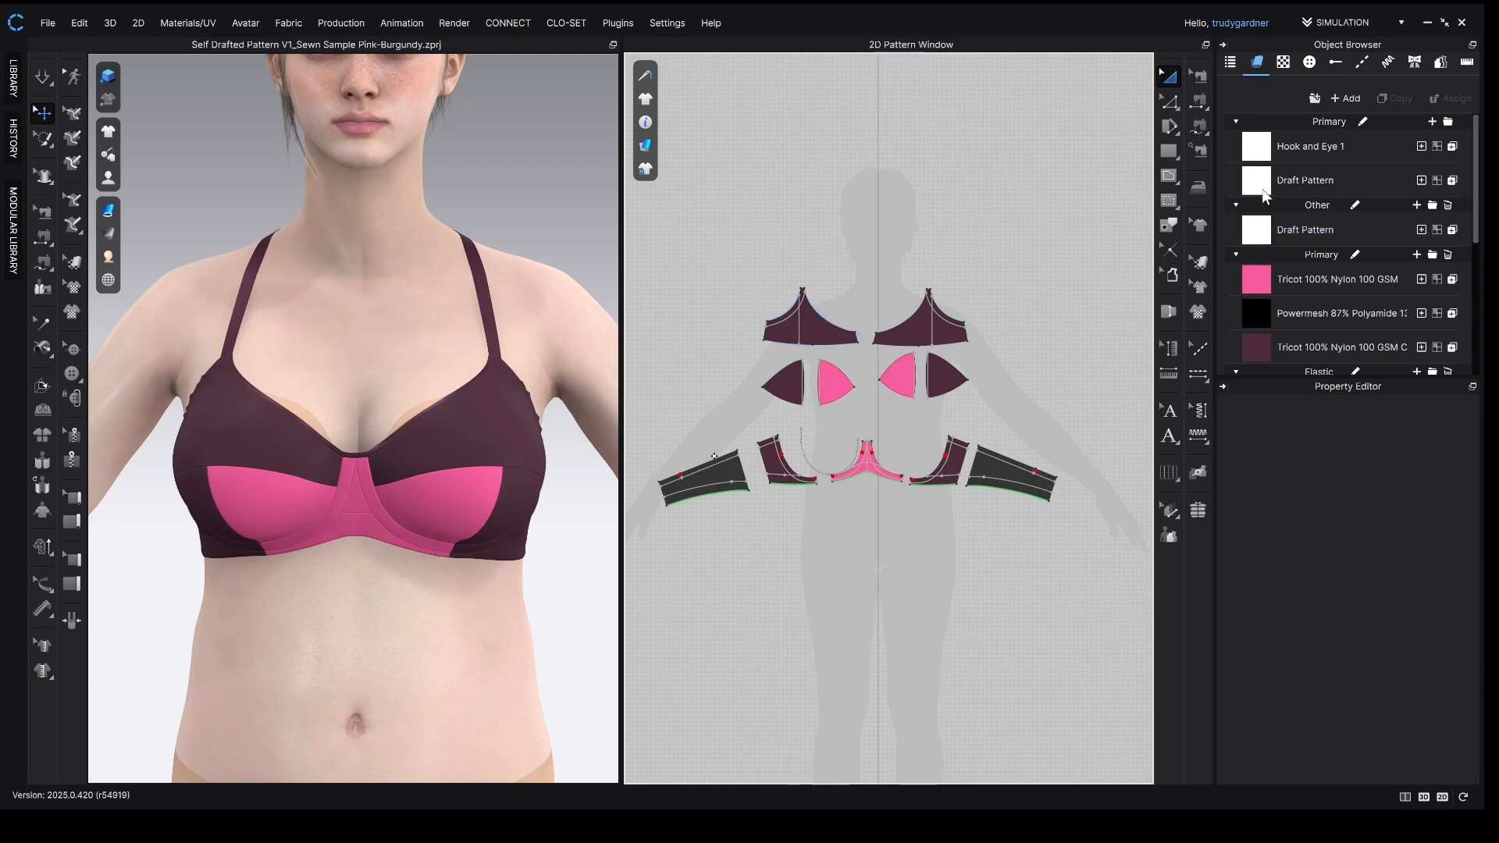
- Highlight the bra pieces that use the pink Tricot 100% Nylon 100 GSM fabric and check the fabric's import options
{"action": "left_click", "coordinate": [1263, 276]}
{"action": "right_click", "coordinate": [1263, 276]}
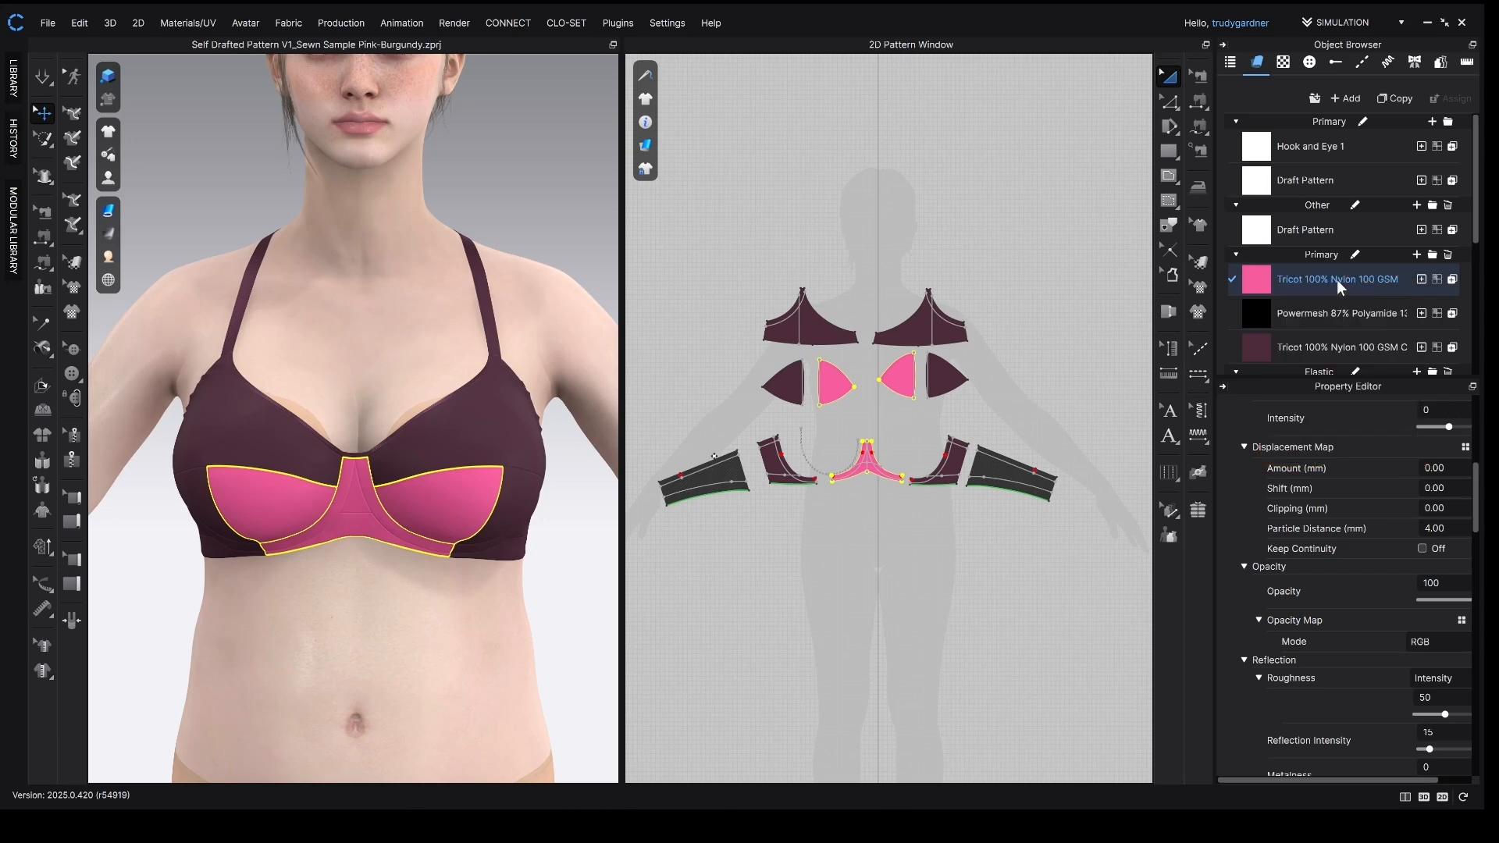
{"action": "right_click", "coordinate": [1337, 280]}
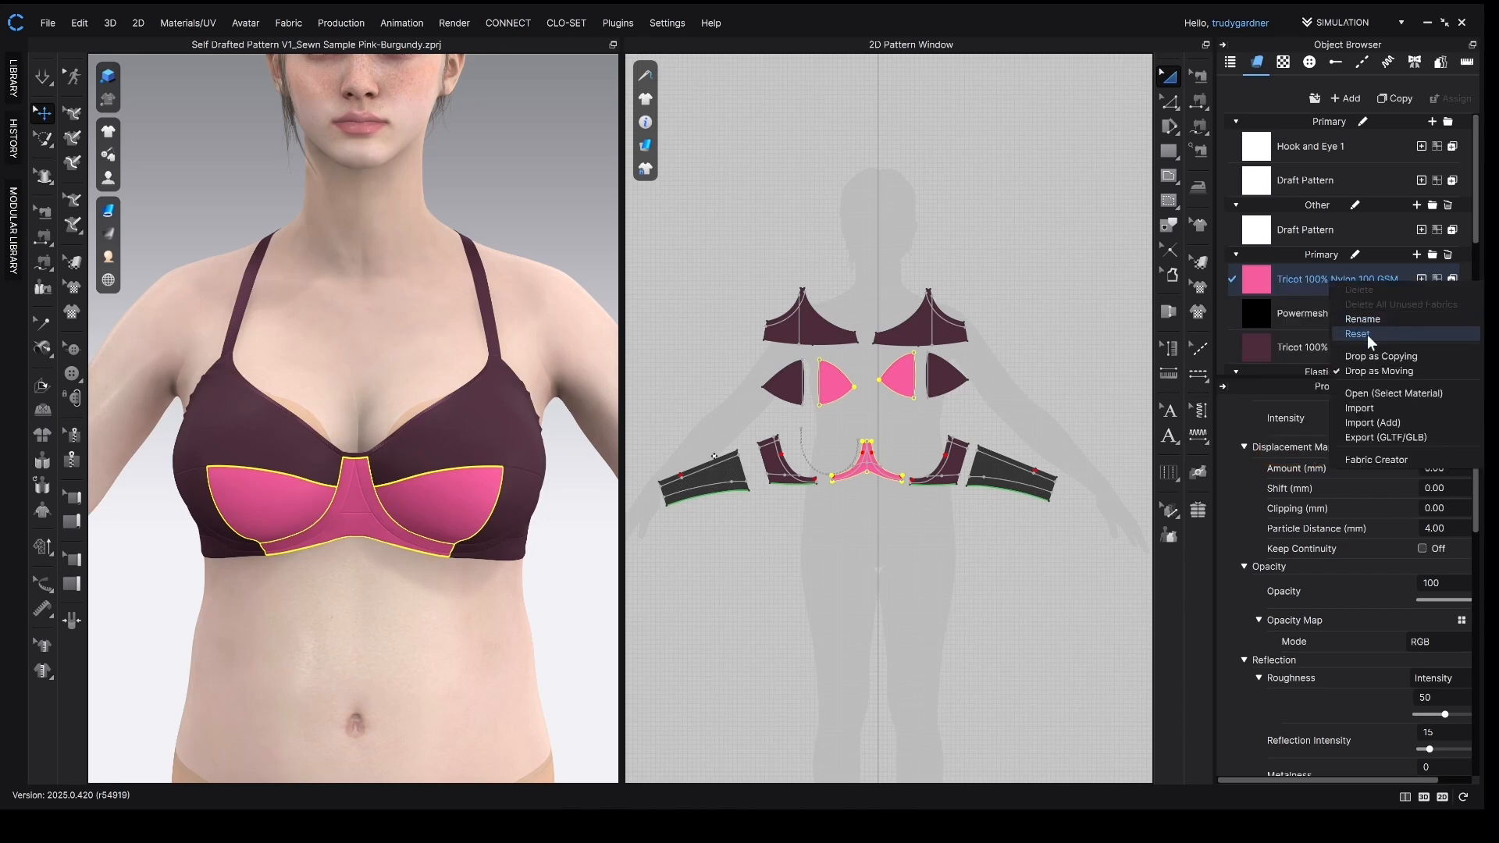
{"action": "left_click", "coordinate": [1029, 277]}
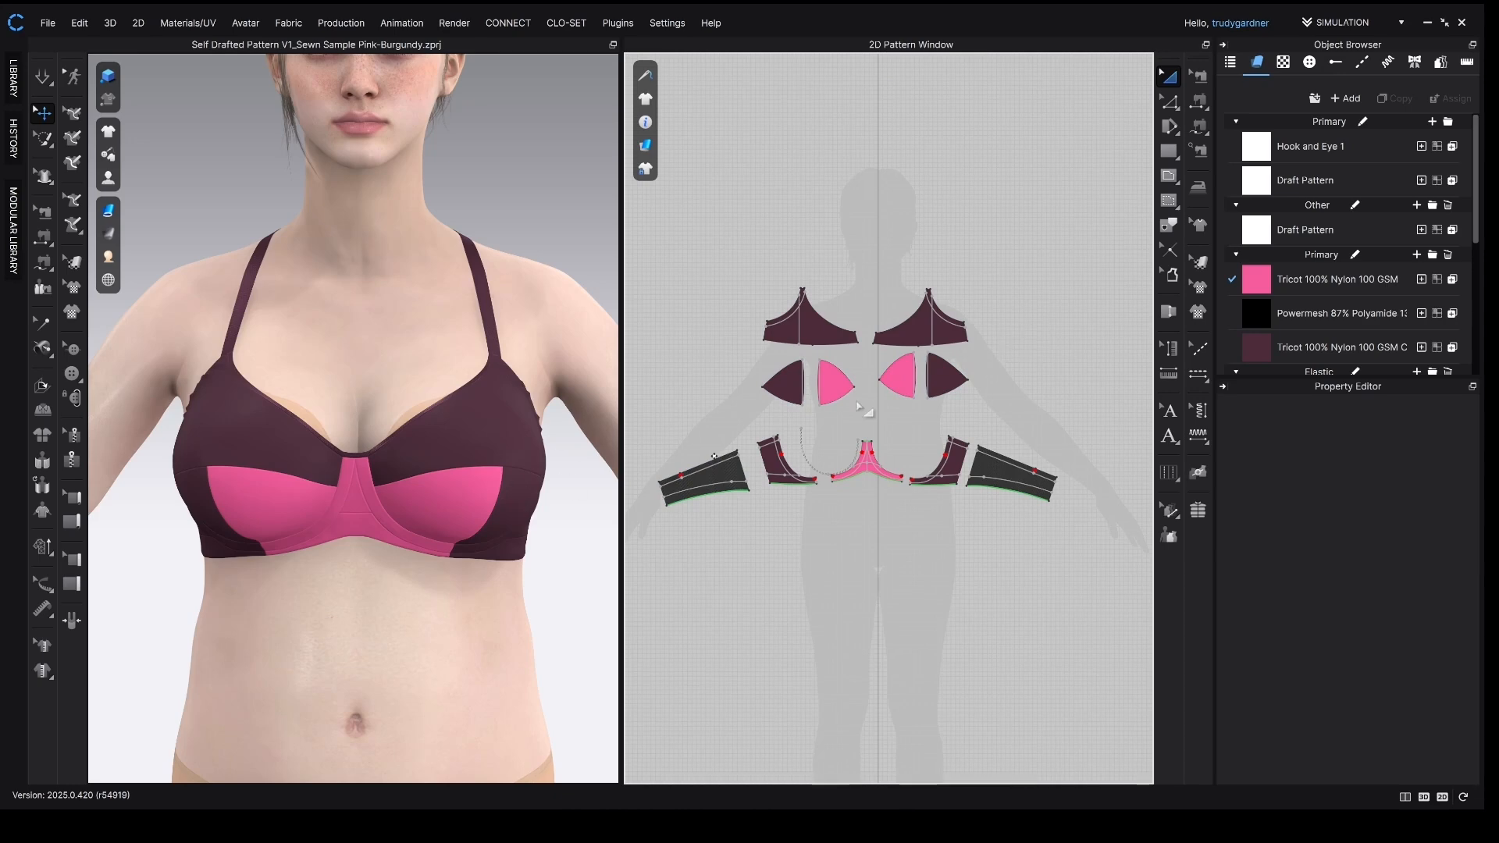
{"action": "left_click", "coordinate": [1262, 278]}
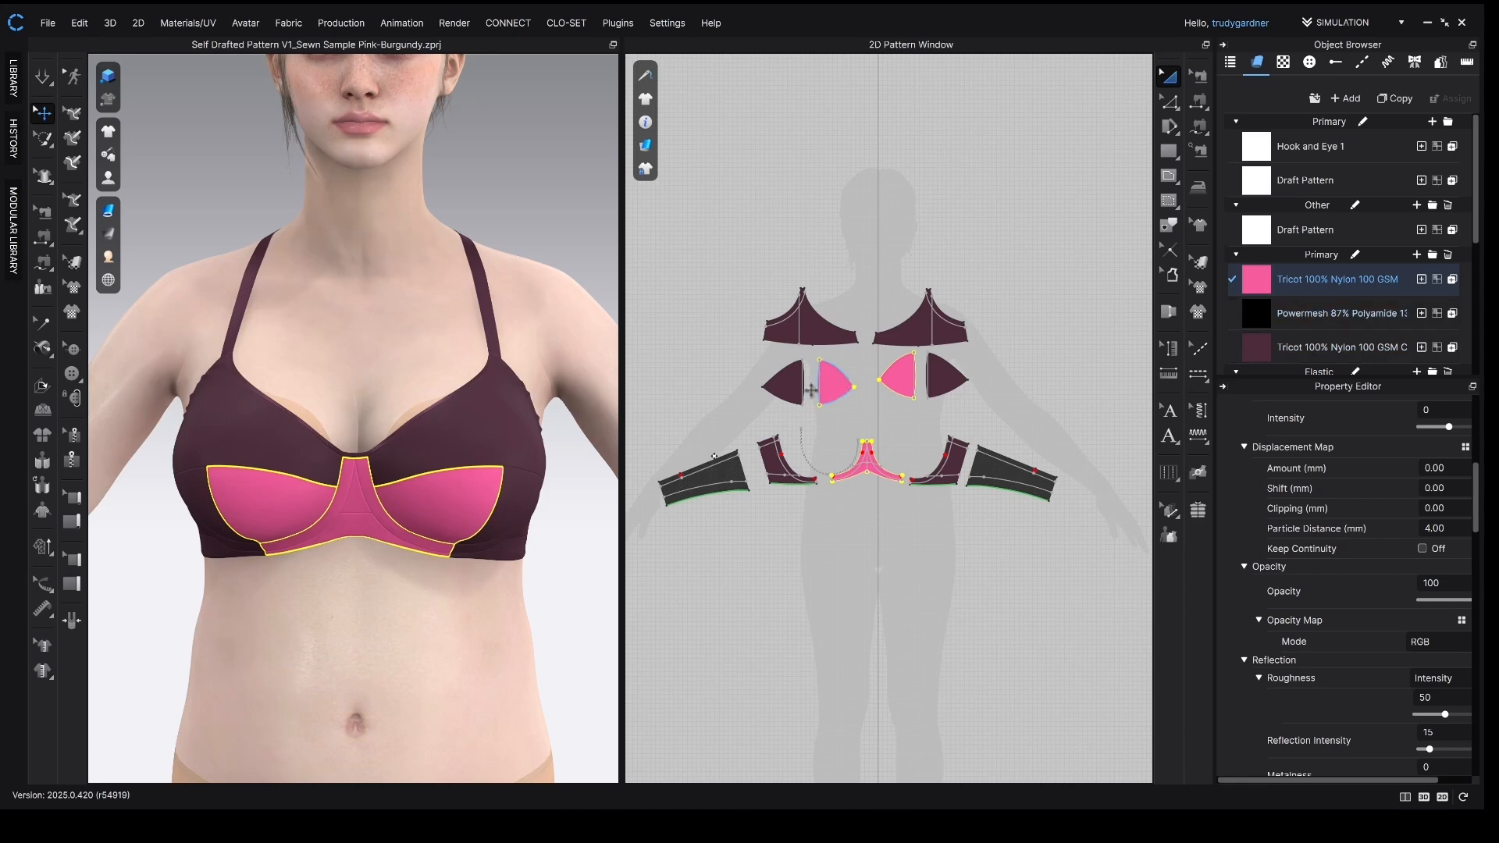
{"action": "left_click", "coordinate": [568, 578]}
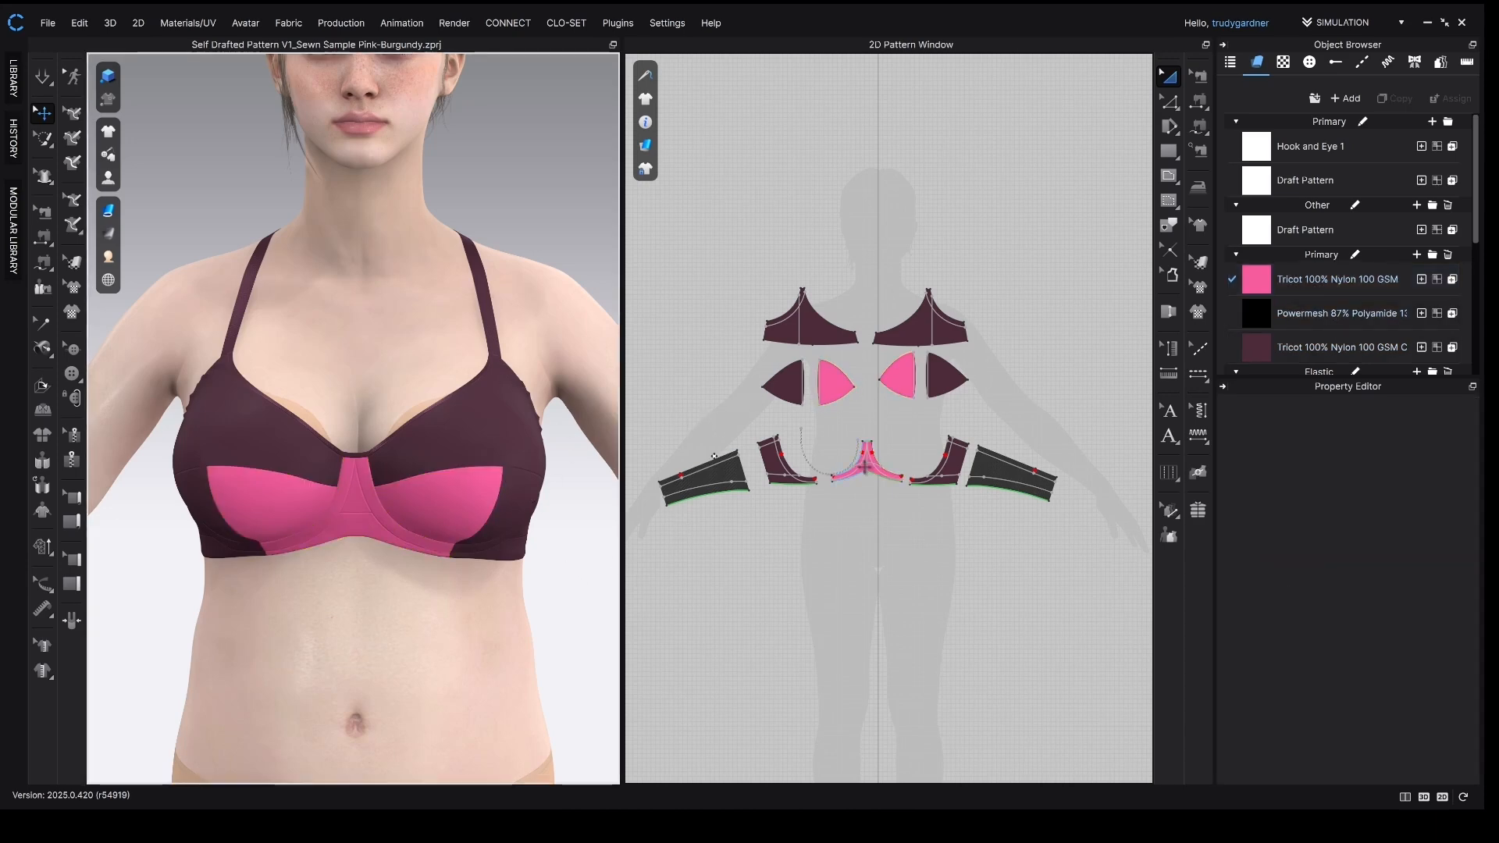
- Select the strap and neckline elastic patterns and show the knitted and woven elastic presets in the fabric library
{"action": "scroll", "coordinate": [863, 473], "scroll_direction": "down", "scroll_amount": 5}
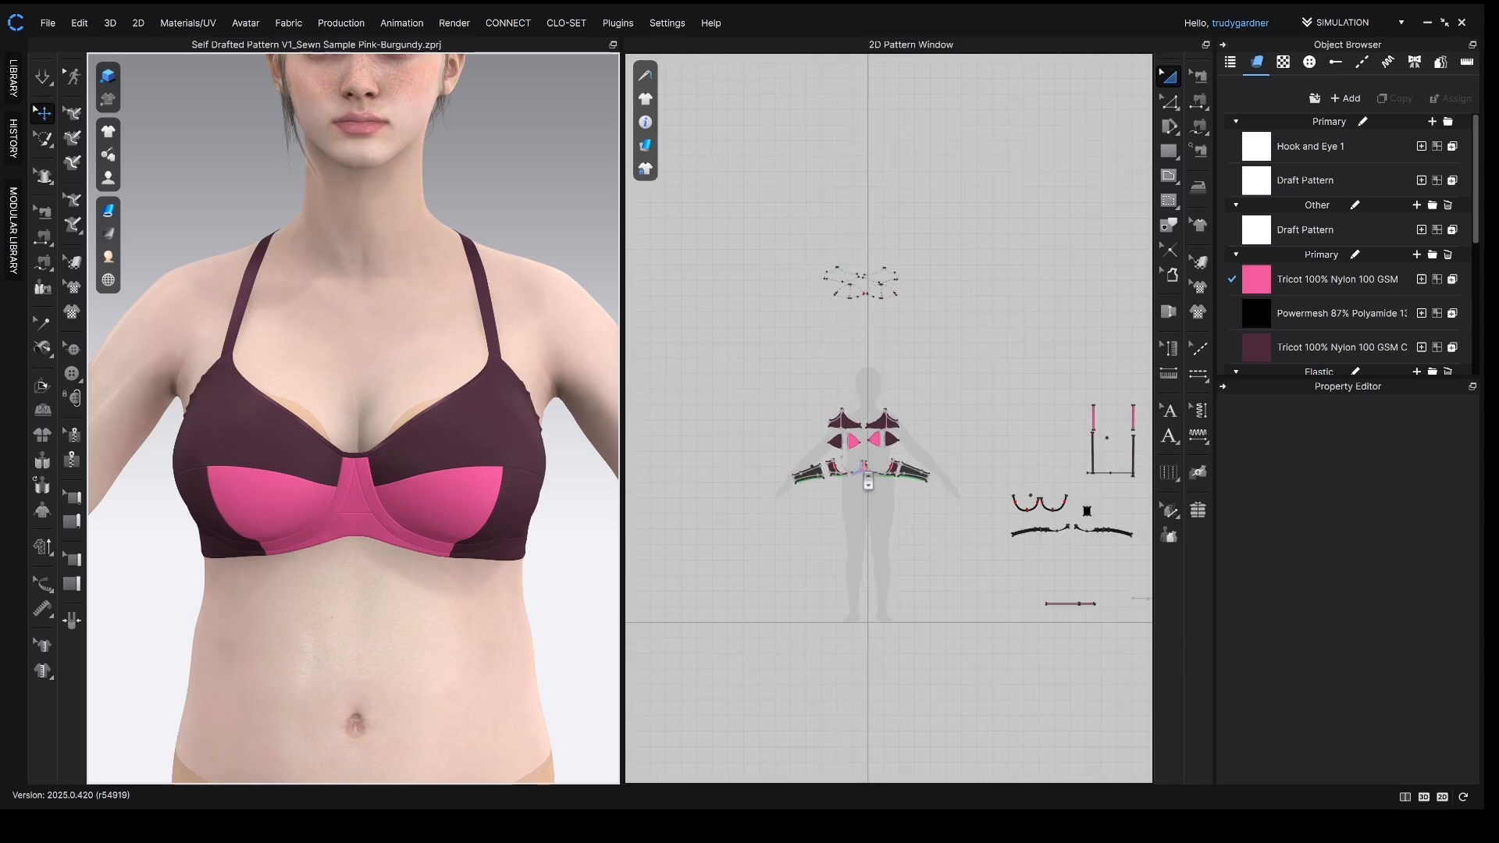
{"action": "left_click", "coordinate": [952, 464]}
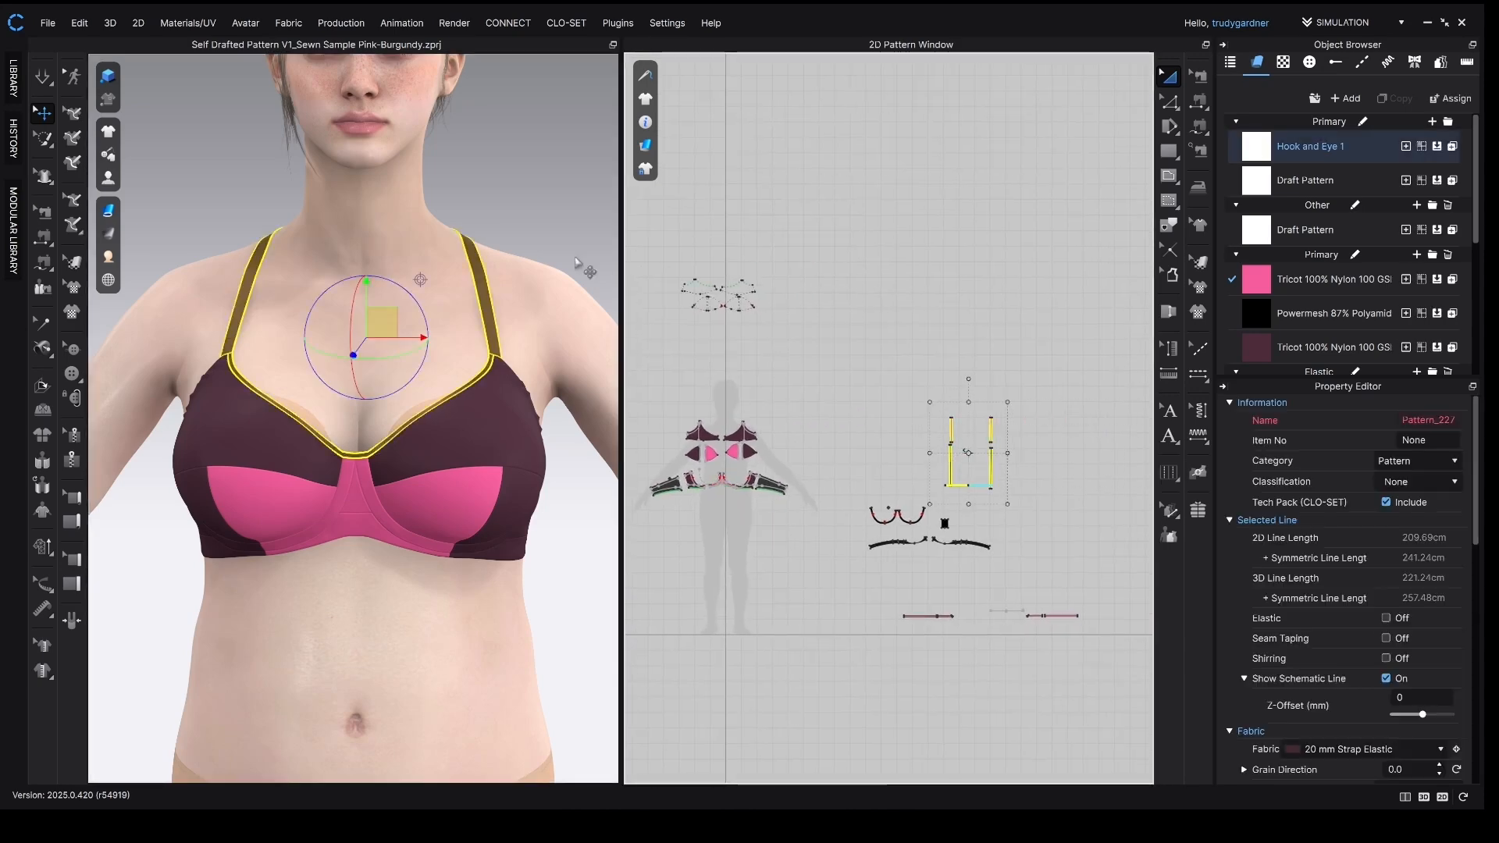
{"action": "left_click", "coordinate": [16, 76]}
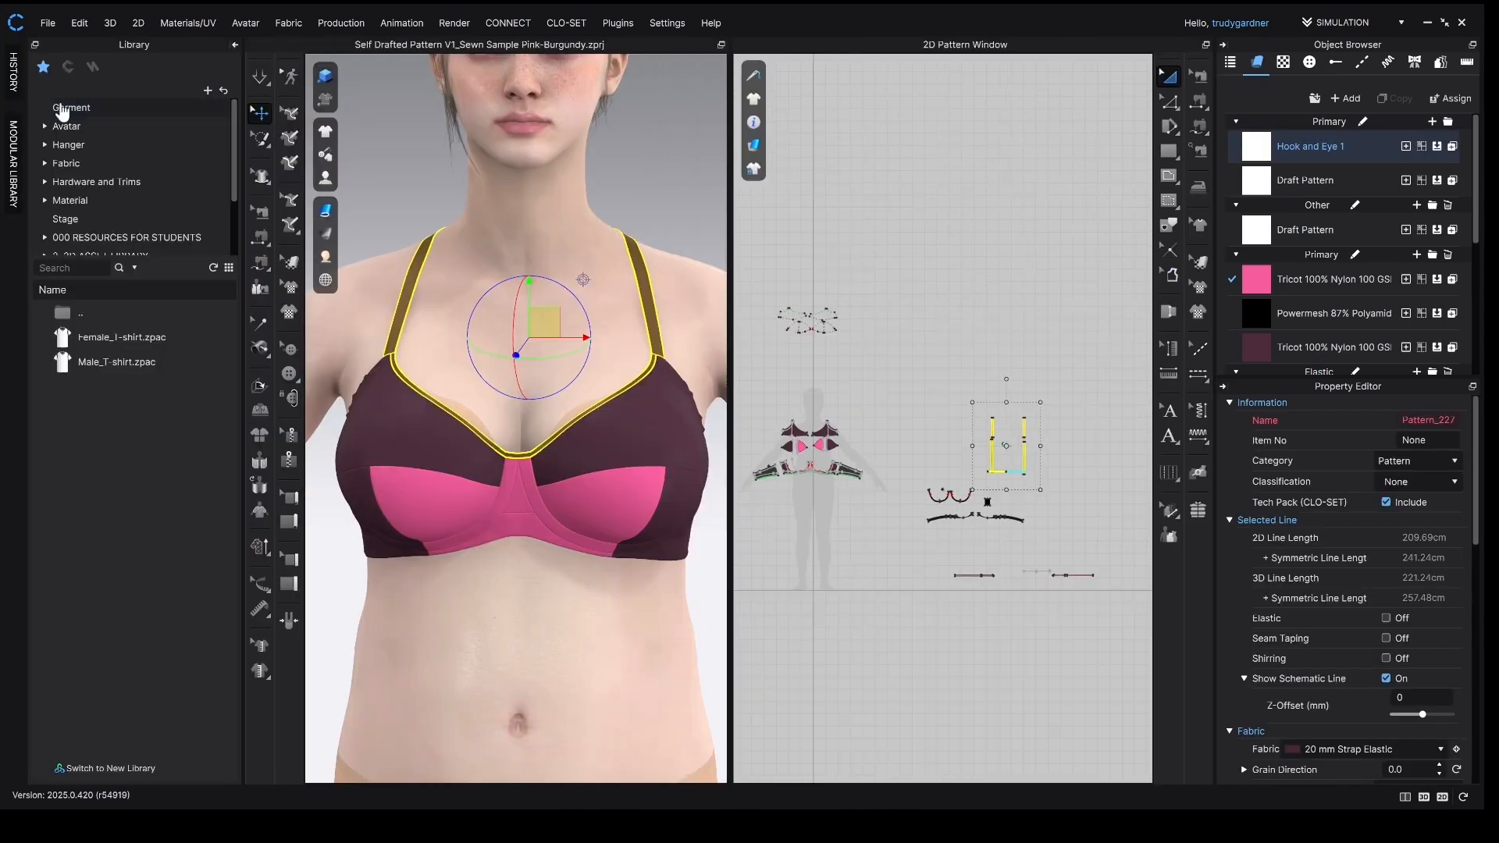
{"action": "left_click", "coordinate": [70, 163]}
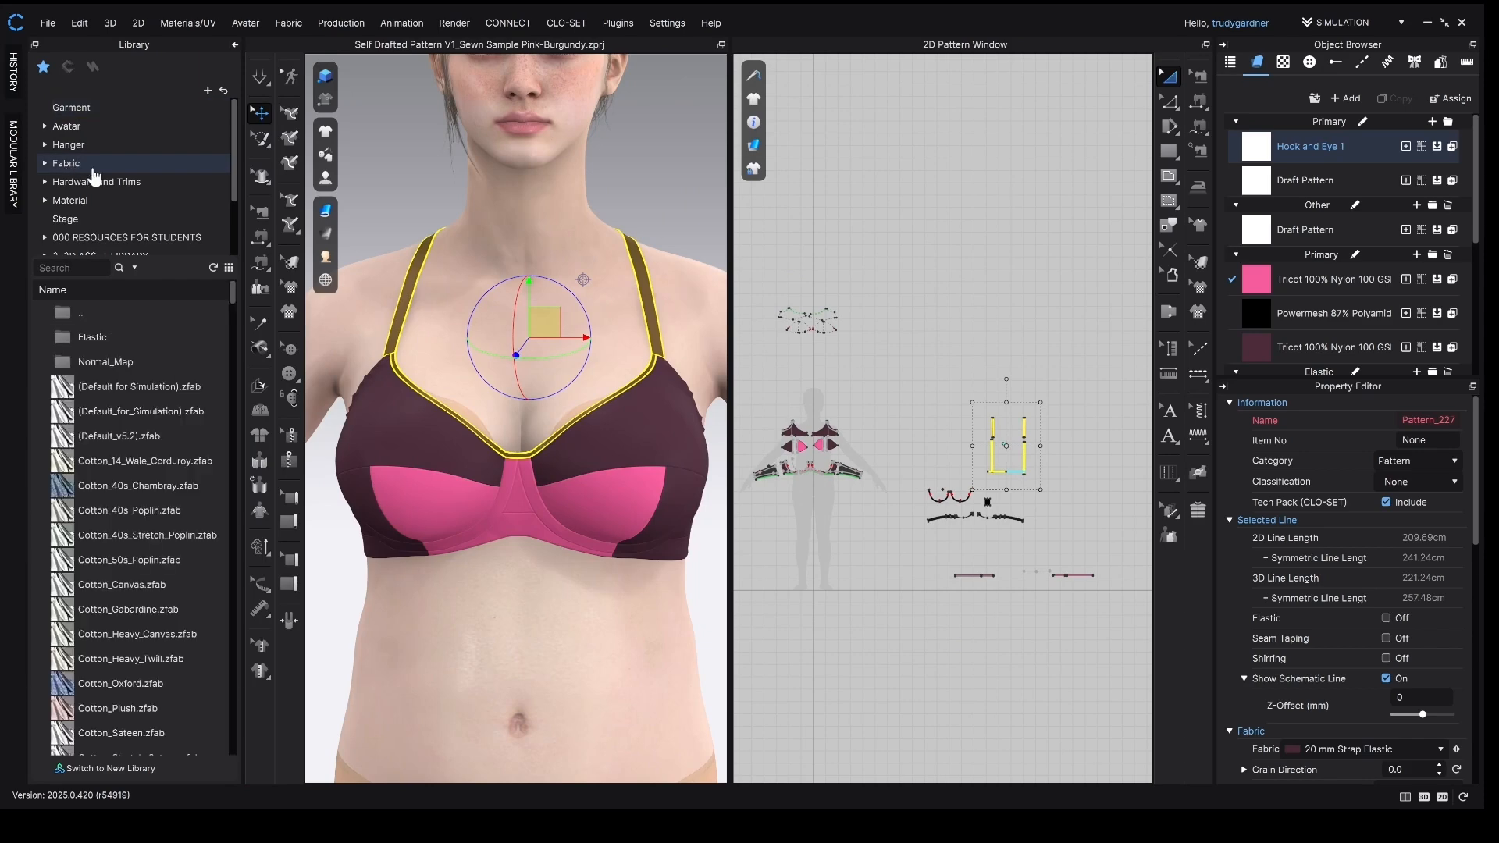
{"action": "double_click", "coordinate": [101, 339]}
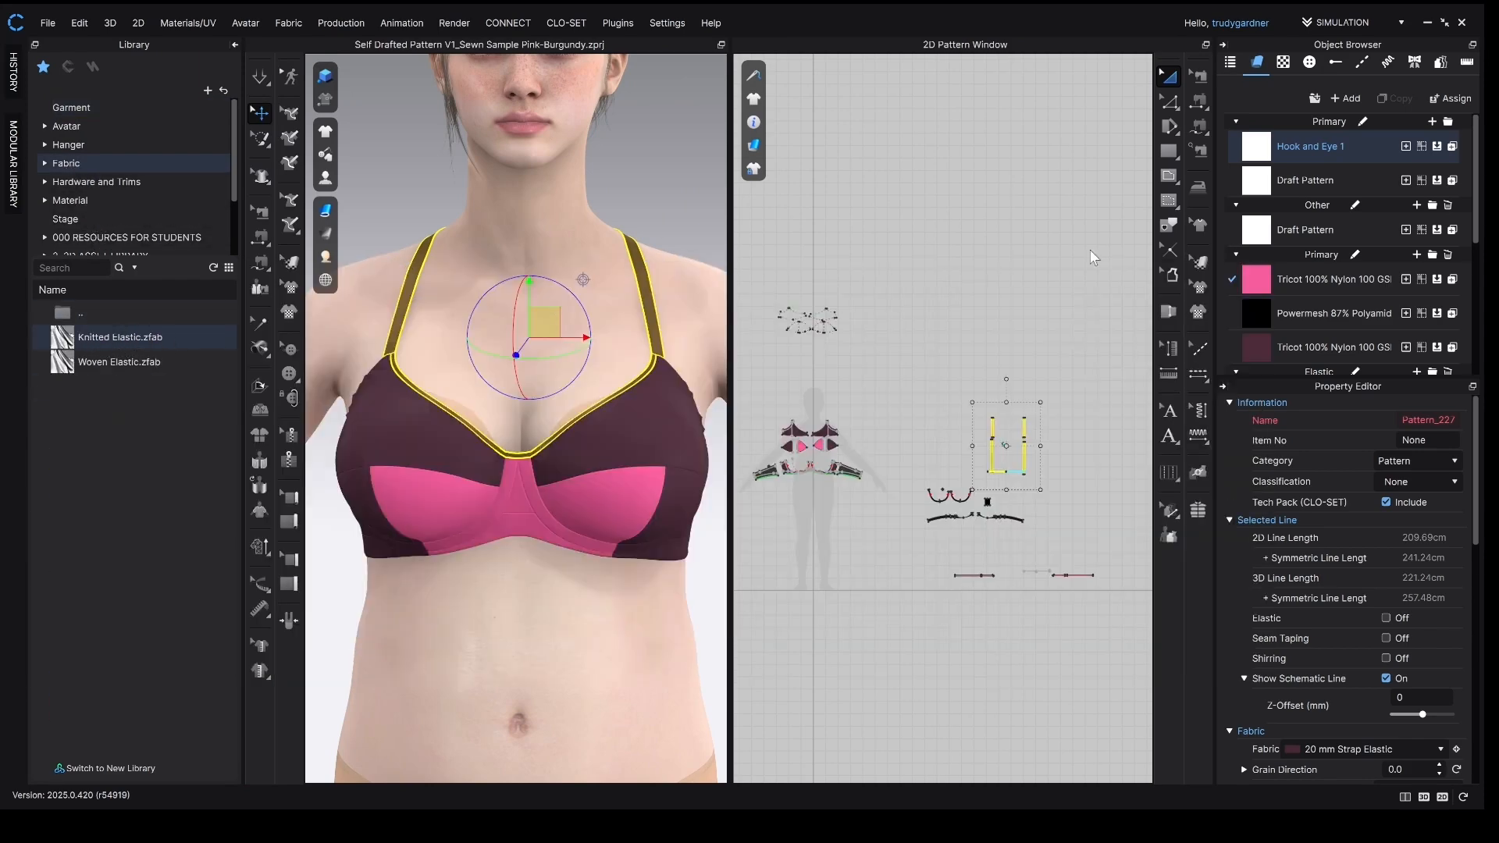
- Check the physical property preset of the pink back strap piece's fabric, 20 mm Strap Elastic Copy 3
{"action": "left_click", "coordinate": [912, 292]}
{"action": "scroll", "coordinate": [993, 441], "scroll_direction": "up", "scroll_amount": 3}
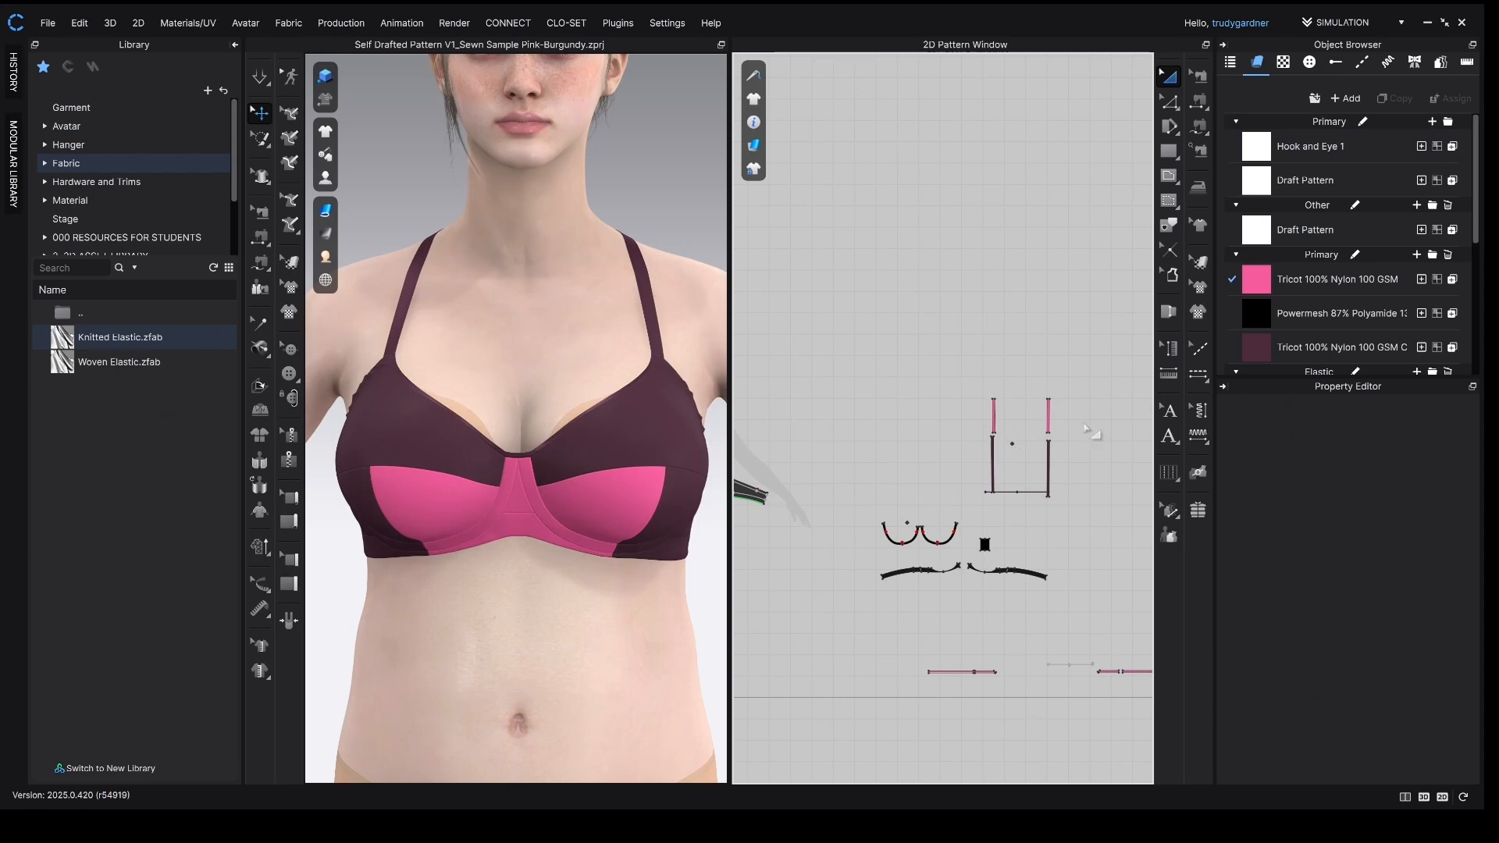
{"action": "middle_click_drag", "start_coordinate": [1035, 508], "coordinate": [1022, 430]}
{"action": "left_click", "coordinate": [982, 341]}
{"action": "scroll", "coordinate": [918, 430], "scroll_direction": "up", "scroll_amount": 3}
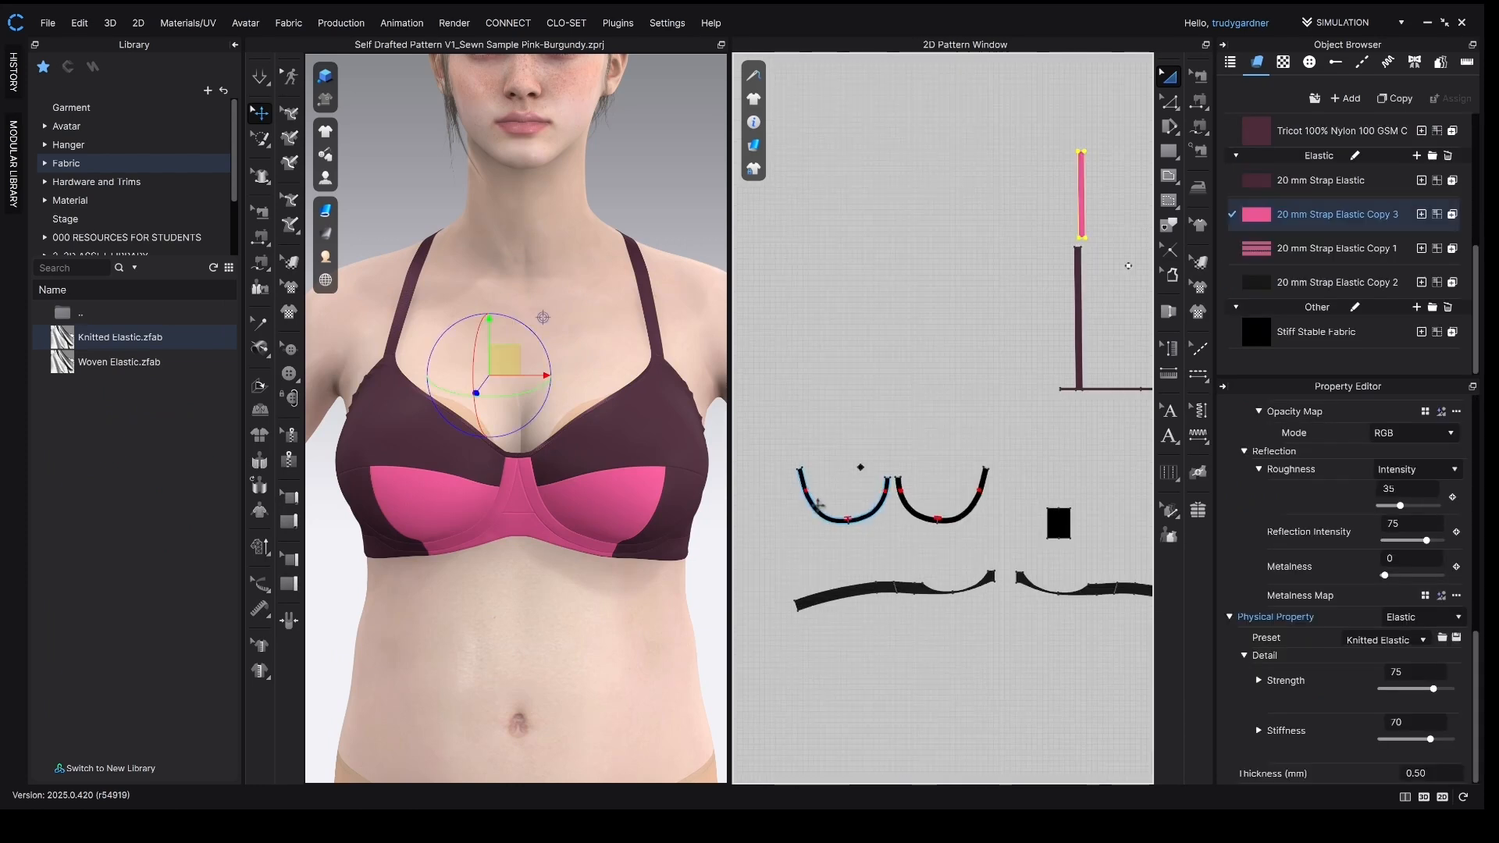
- Select the two underwires and examine all physical property values of their Stiff Stable Fabric, widening the property list
{"action": "left_click_drag", "start_coordinate": [784, 430], "coordinate": [995, 537]}
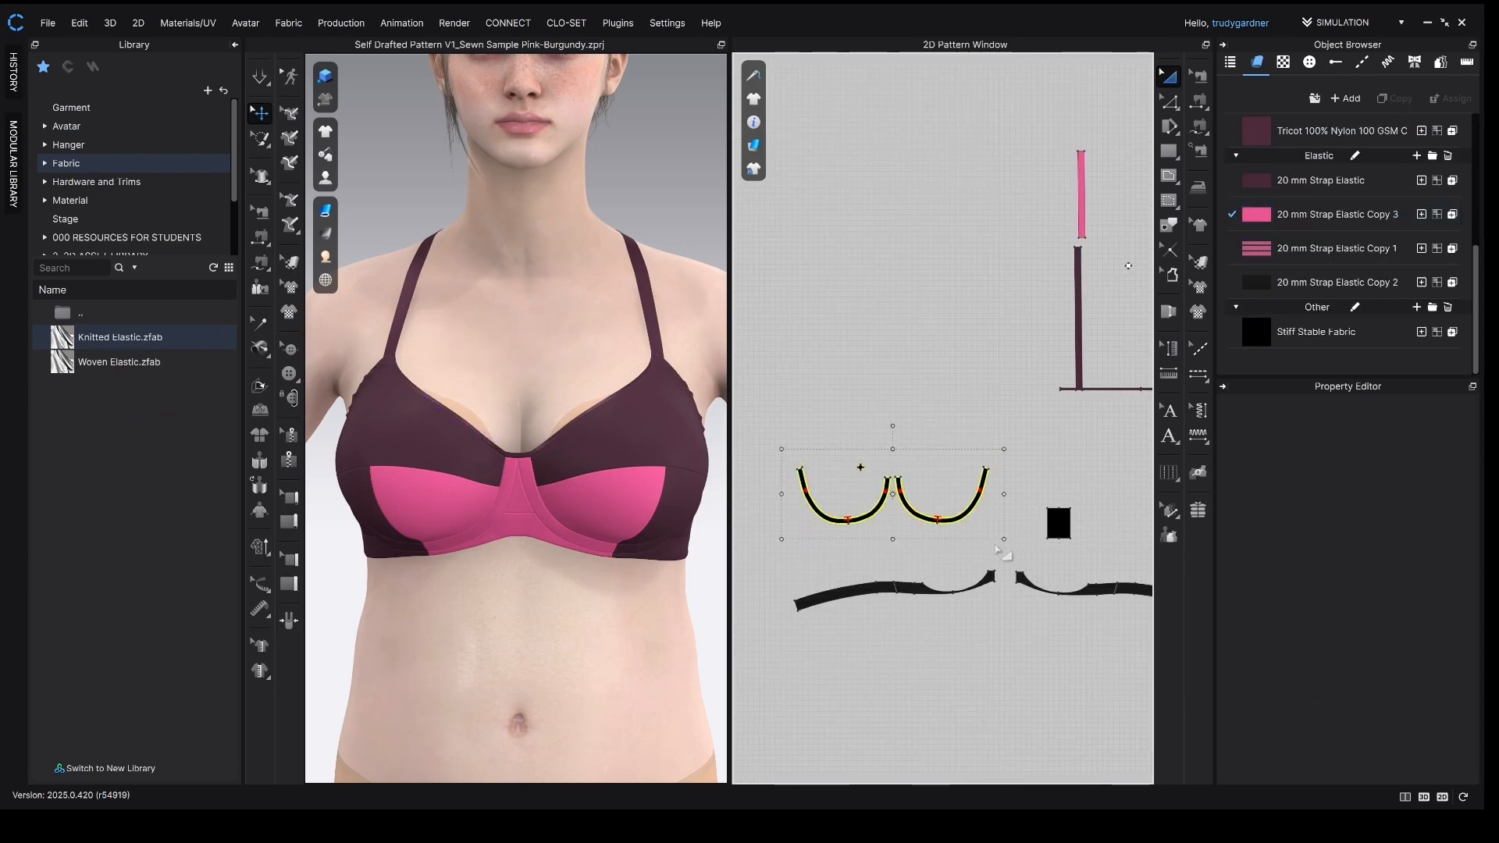
{"action": "left_click", "coordinate": [1317, 332]}
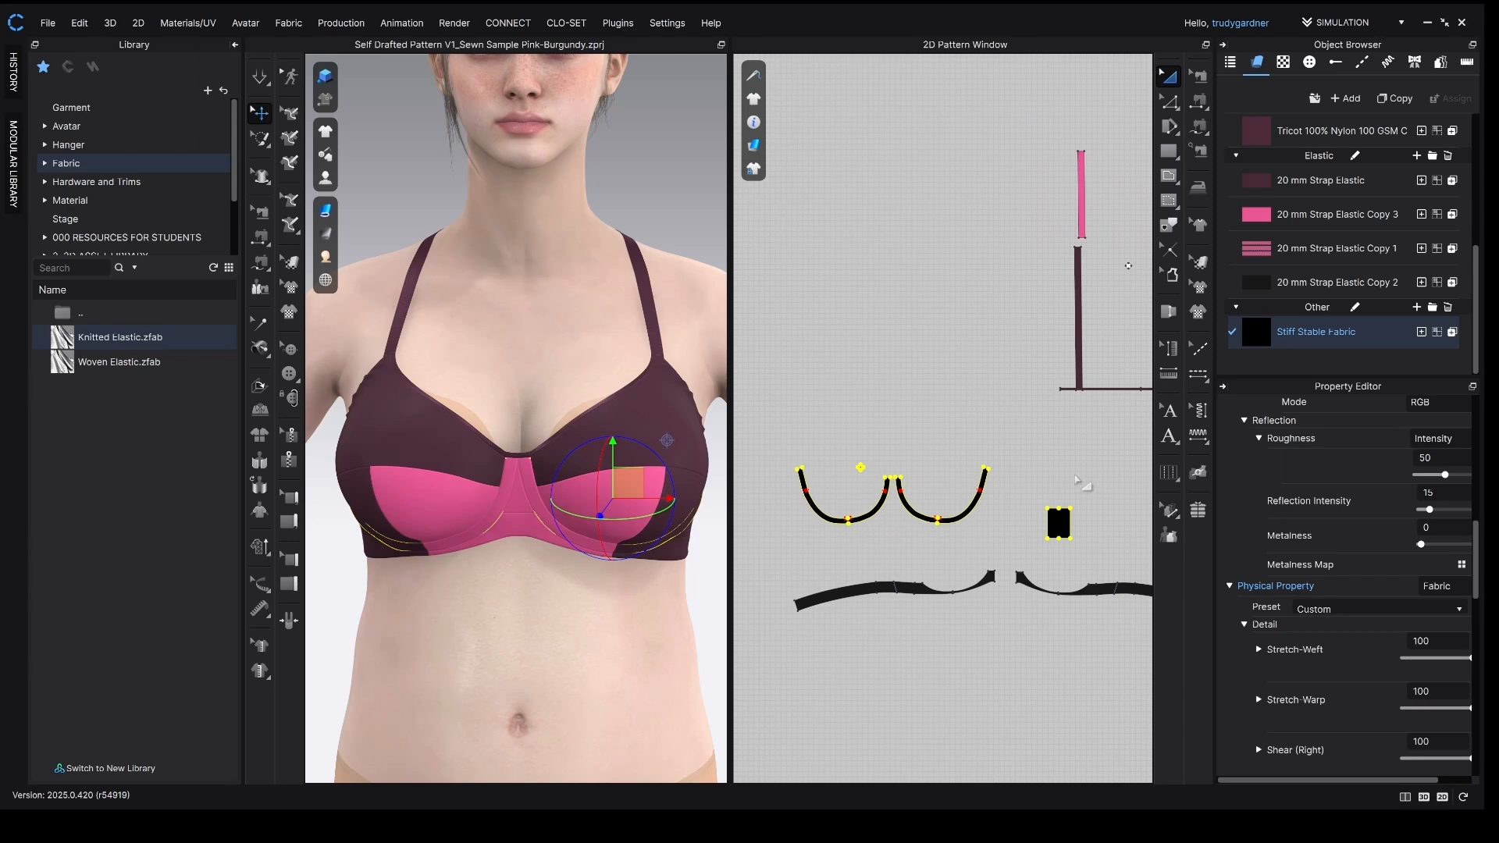
{"action": "scroll", "coordinate": [1371, 562], "scroll_direction": "down", "scroll_amount": 1}
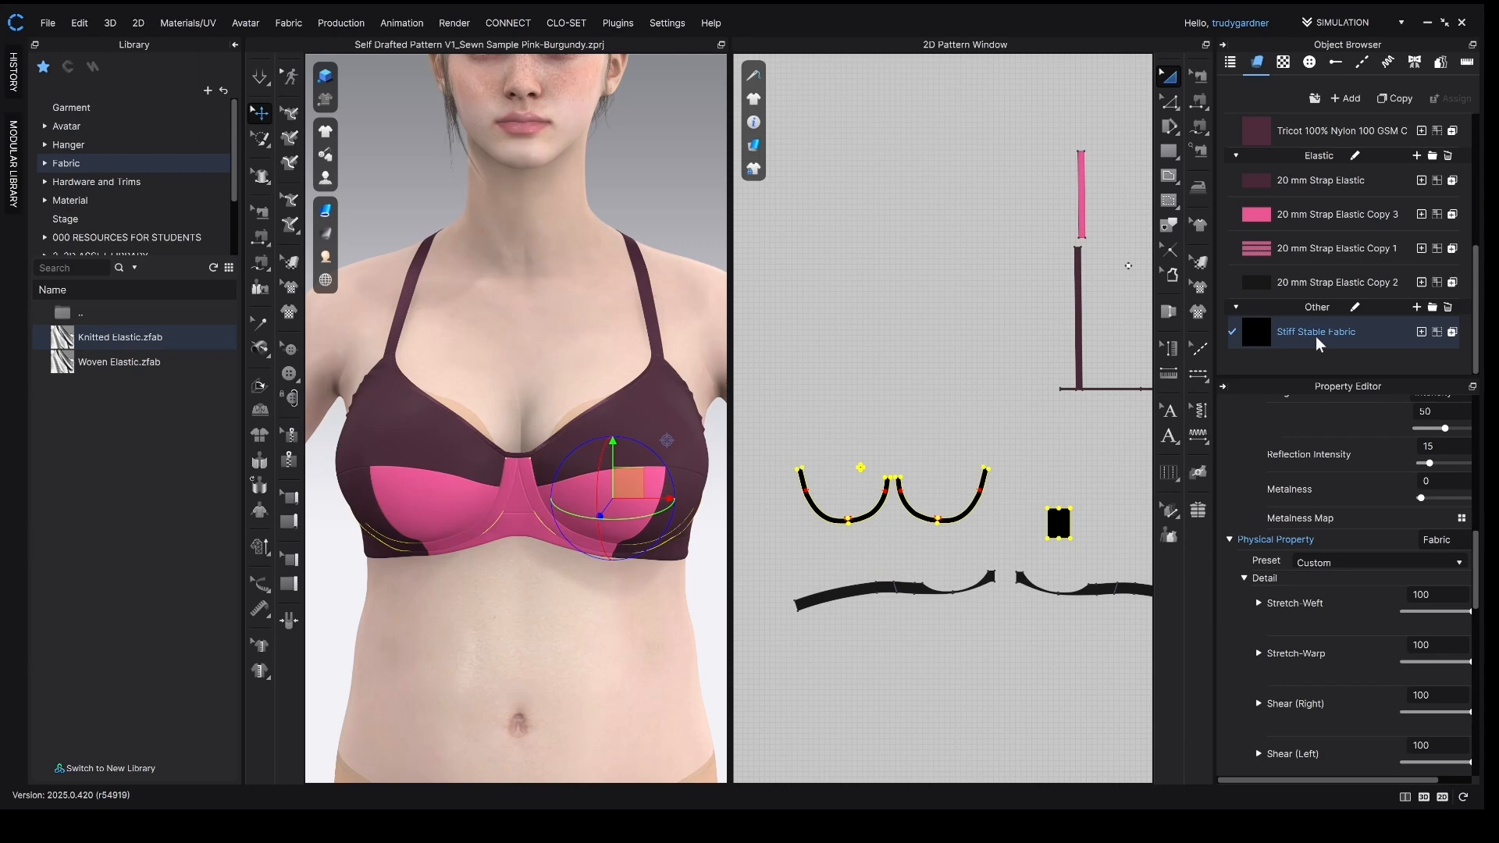
{"action": "scroll", "coordinate": [1300, 581], "scroll_direction": "down", "scroll_amount": 1}
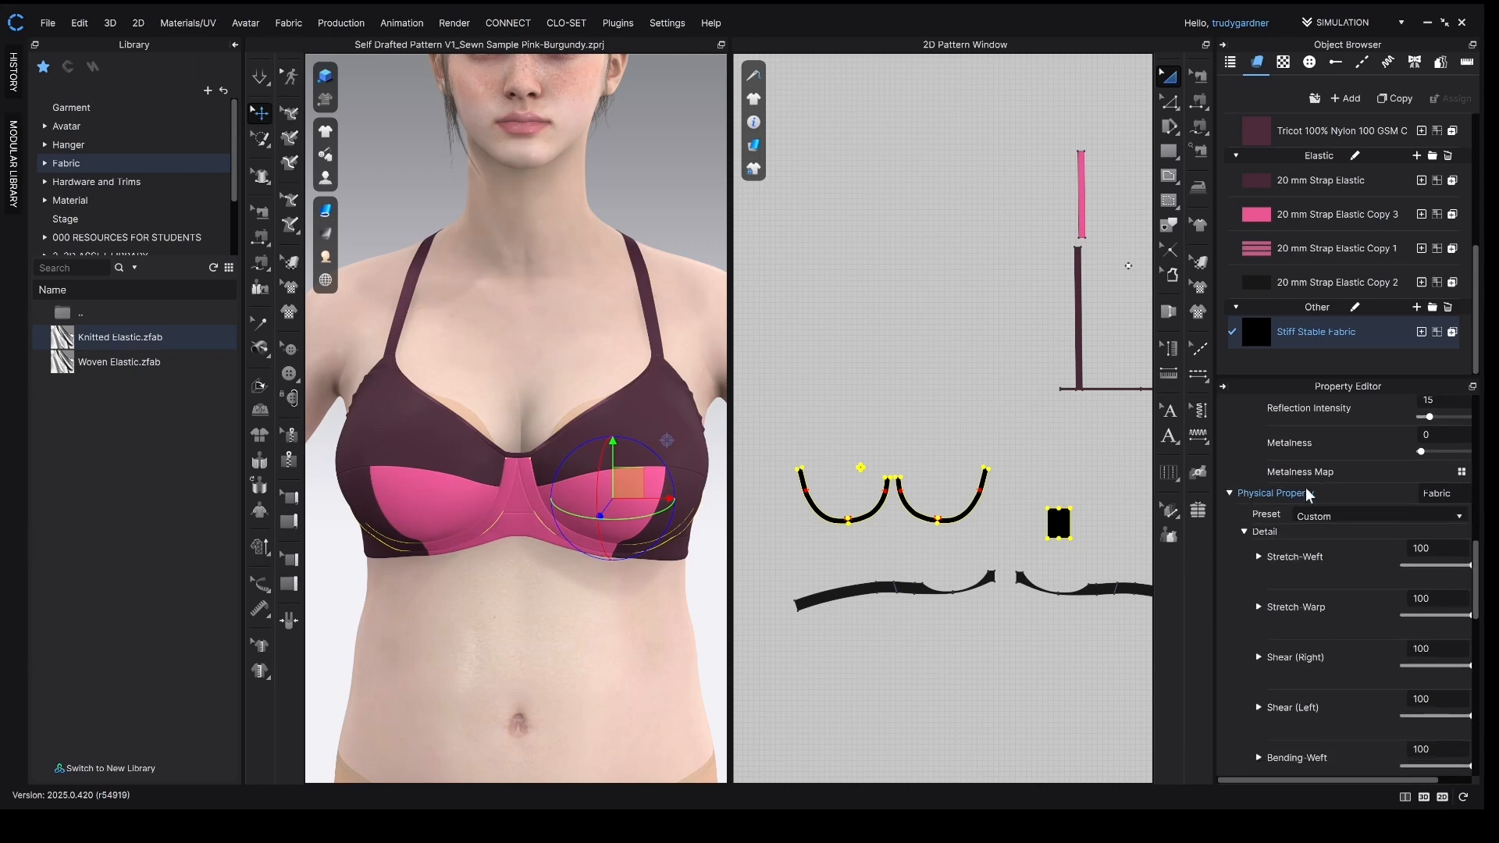
{"action": "scroll", "coordinate": [1358, 571], "scroll_direction": "down", "scroll_amount": 1}
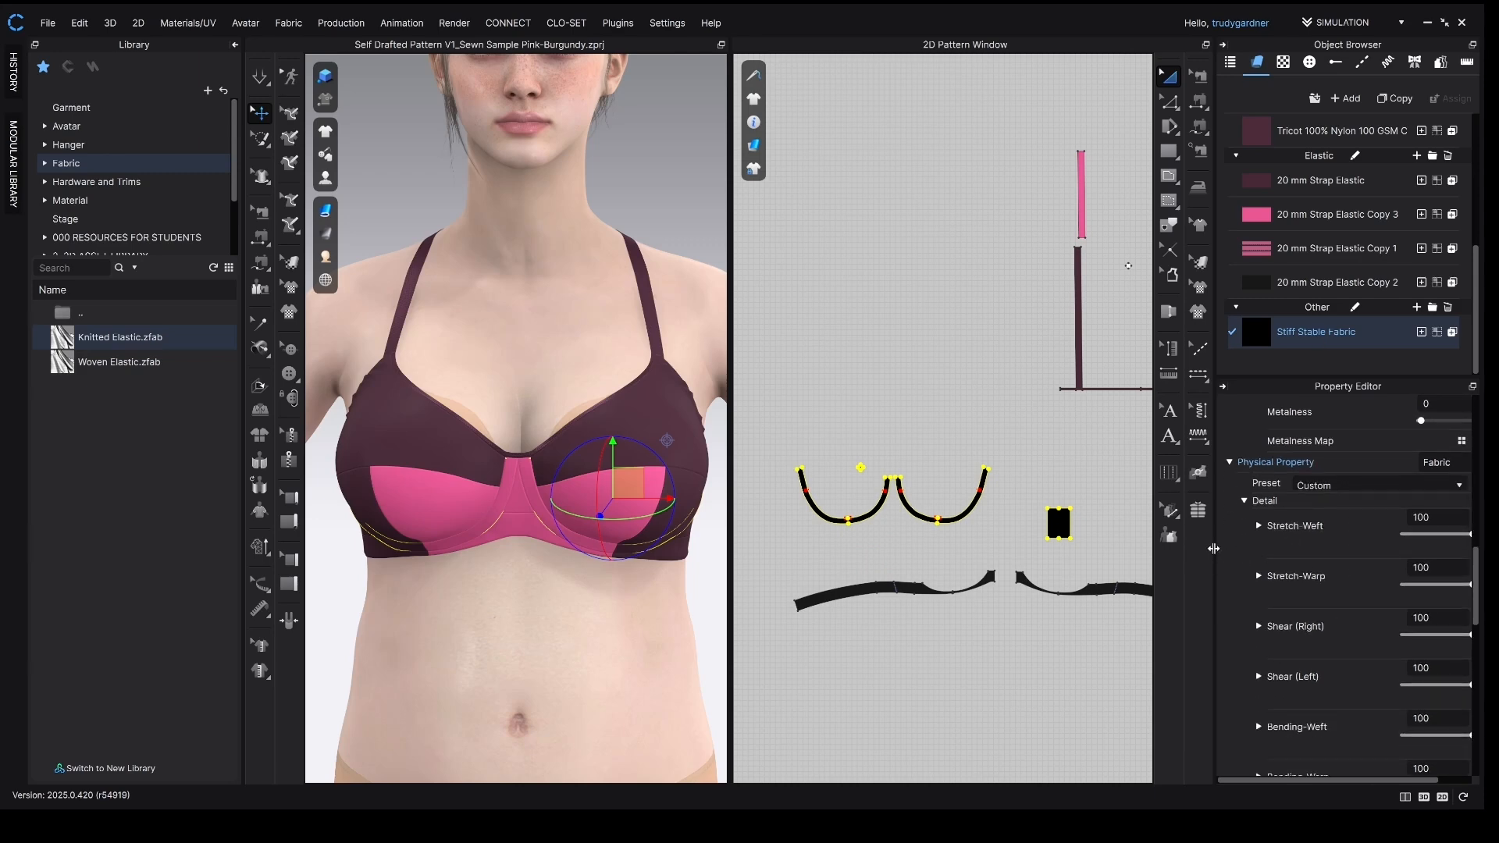
{"action": "left_click_drag", "start_coordinate": [1213, 549], "coordinate": [1186, 549]}
{"action": "scroll", "coordinate": [1291, 542], "scroll_direction": "down", "scroll_amount": 1}
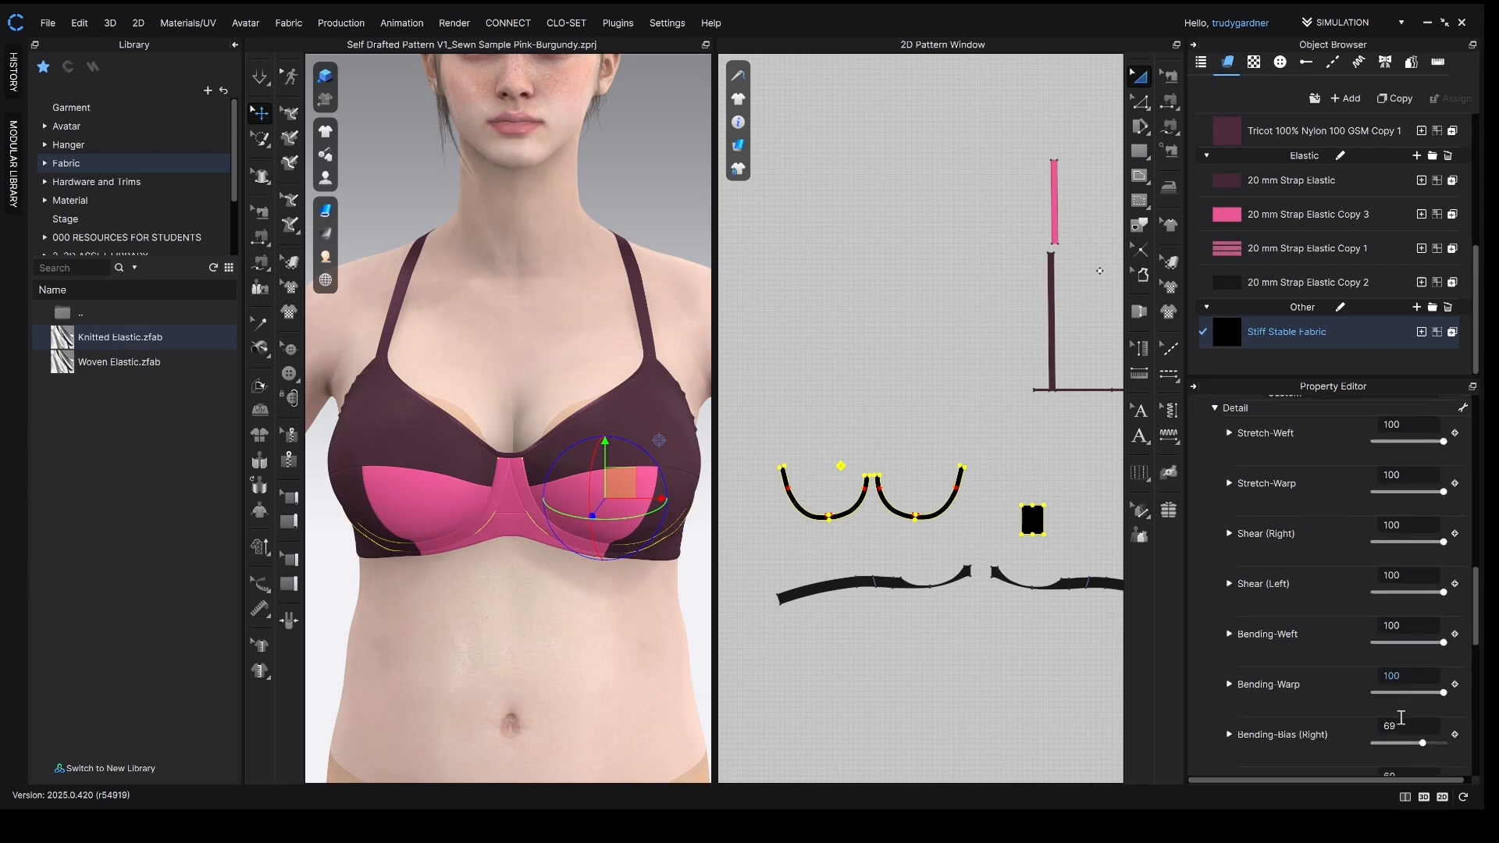
{"action": "scroll", "coordinate": [1402, 717], "scroll_direction": "down", "scroll_amount": 5}
{"action": "scroll", "coordinate": [1408, 613], "scroll_direction": "down", "scroll_amount": 5}
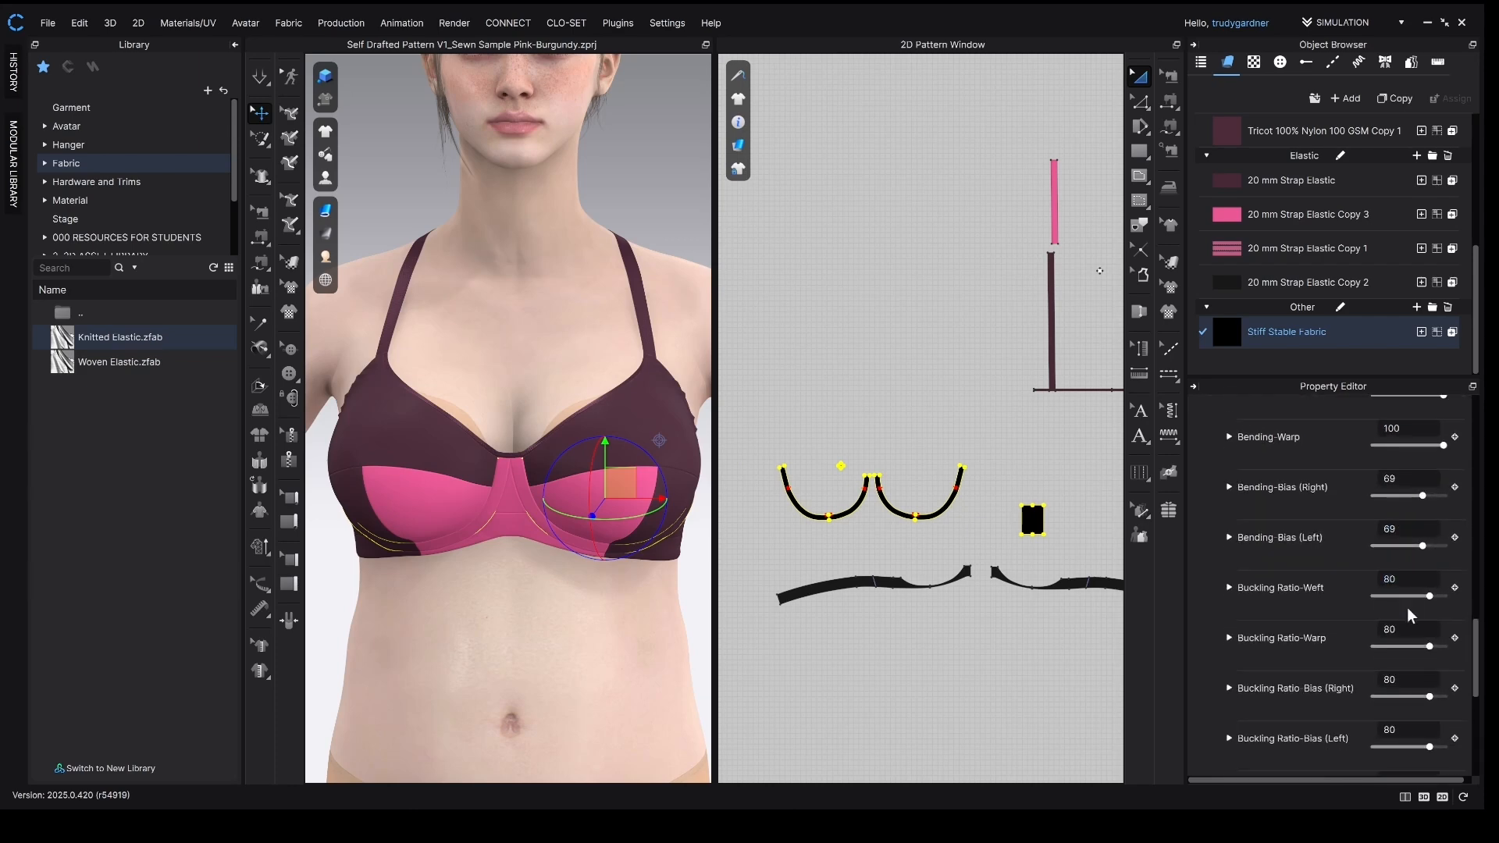
{"action": "scroll", "coordinate": [1409, 606], "scroll_direction": "down", "scroll_amount": 5}
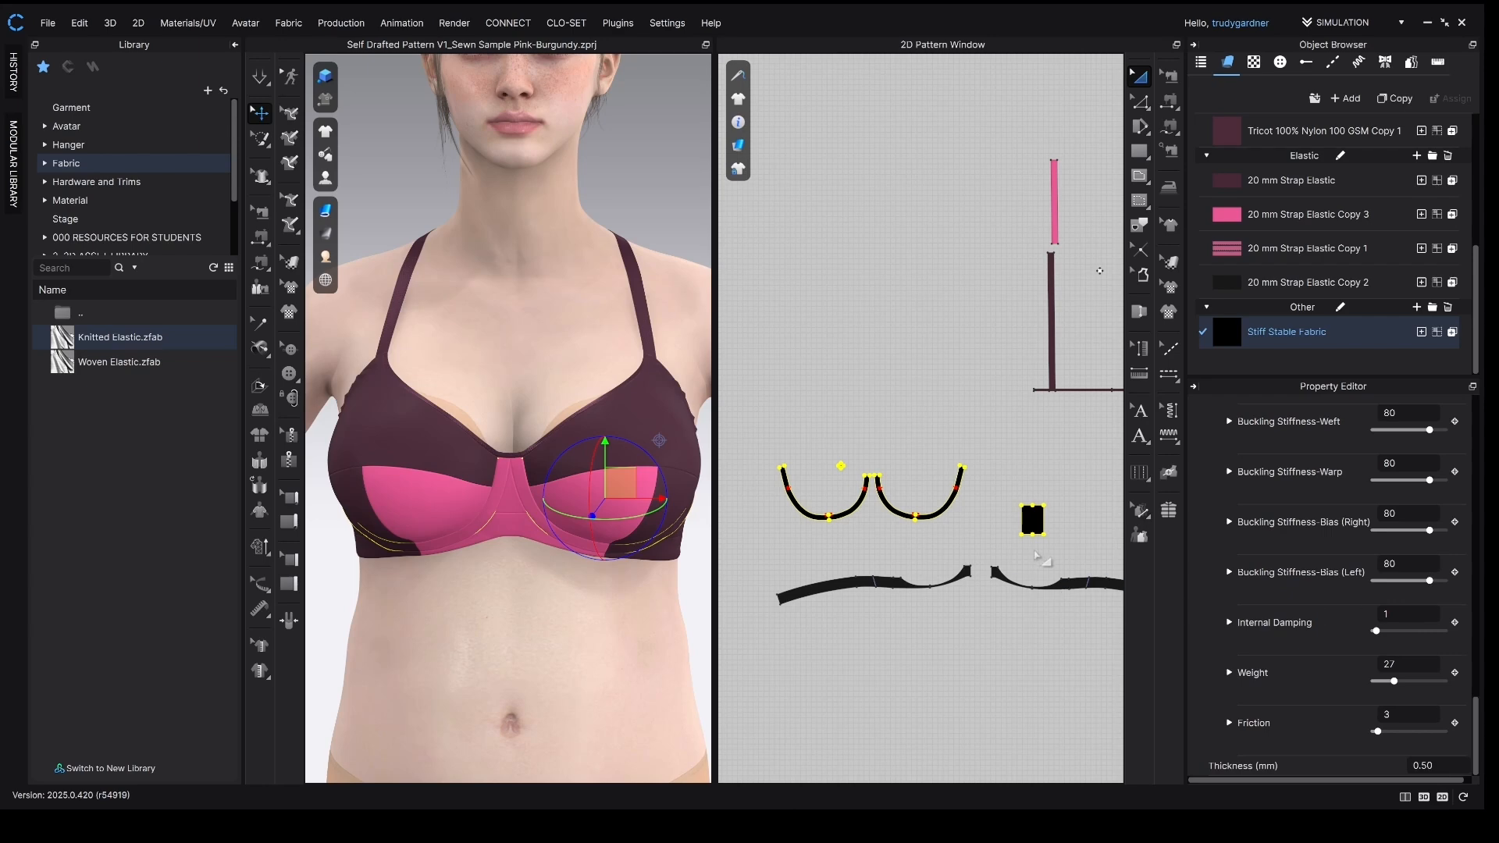
- Identify the underwire and back closure patterns in 2D and view the closure on the back of the 3D bra
{"action": "left_click", "coordinate": [939, 535]}
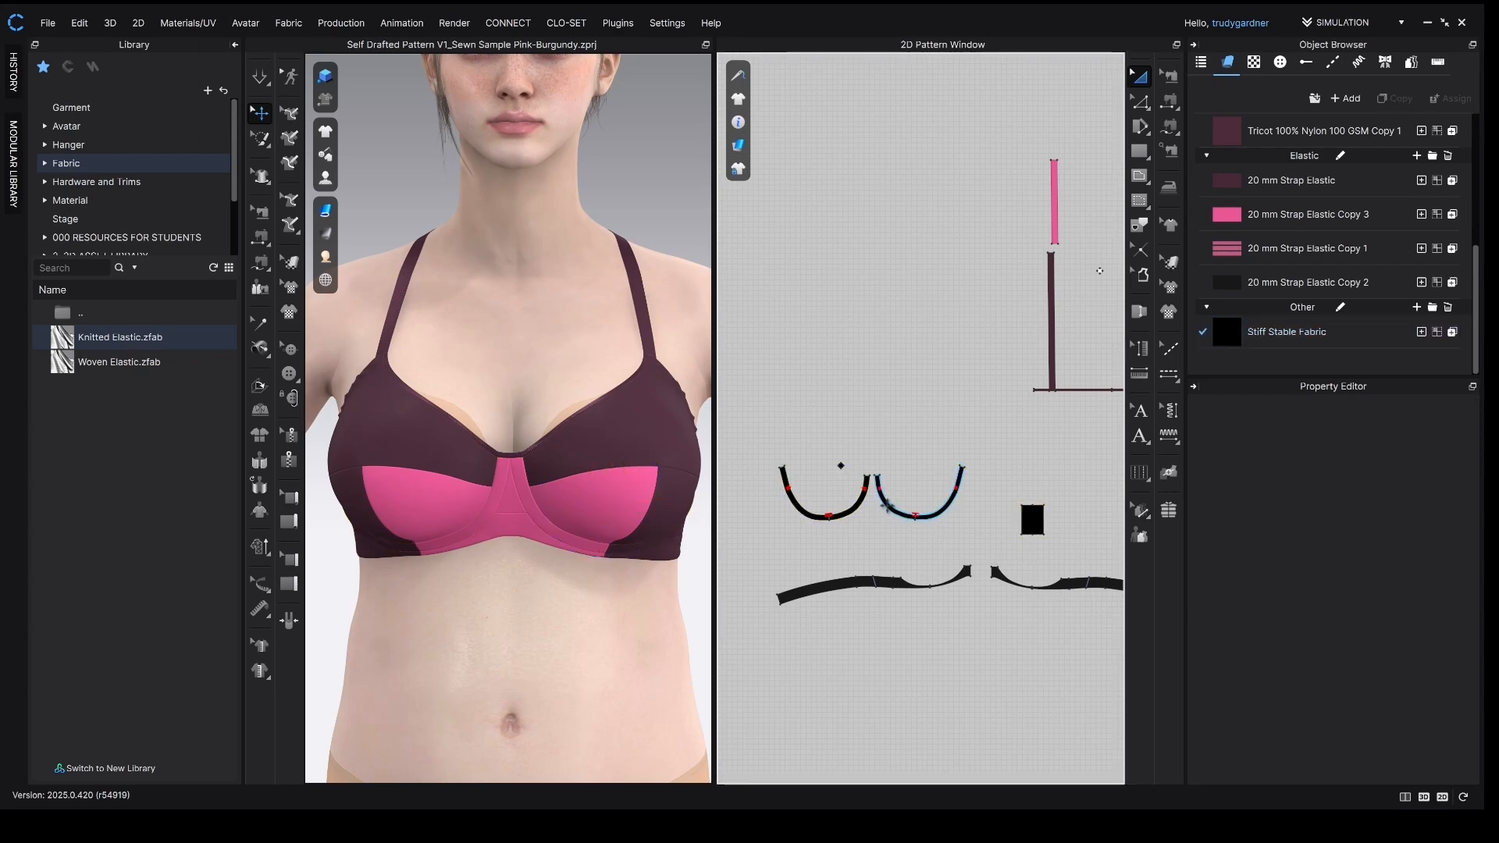
{"action": "left_click", "coordinate": [887, 506]}
{"action": "left_click", "coordinate": [1043, 520]}
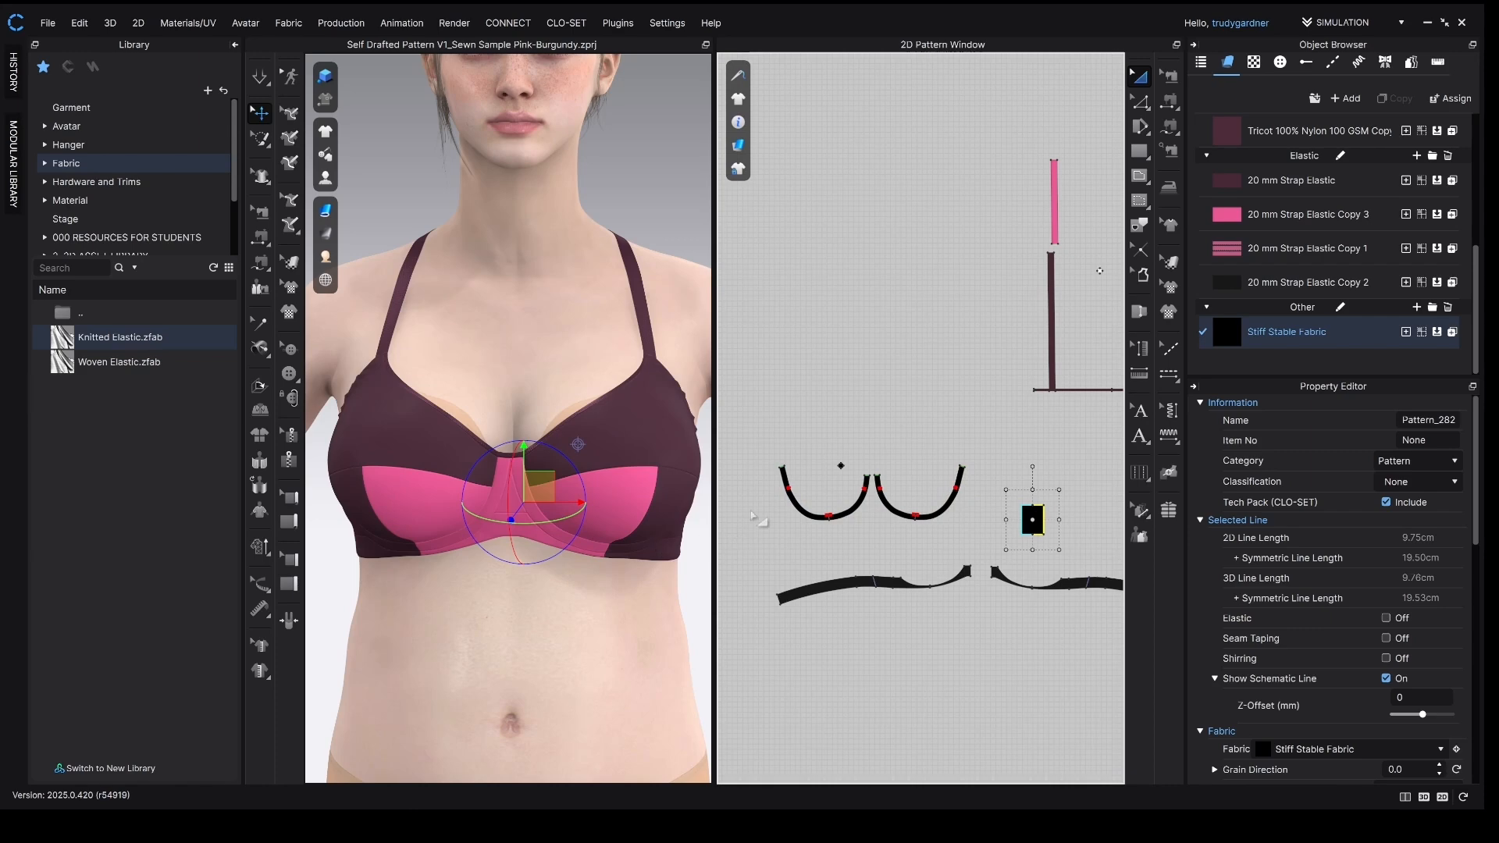
{"action": "right_click_drag", "start_coordinate": [335, 453], "coordinate": [447, 393]}
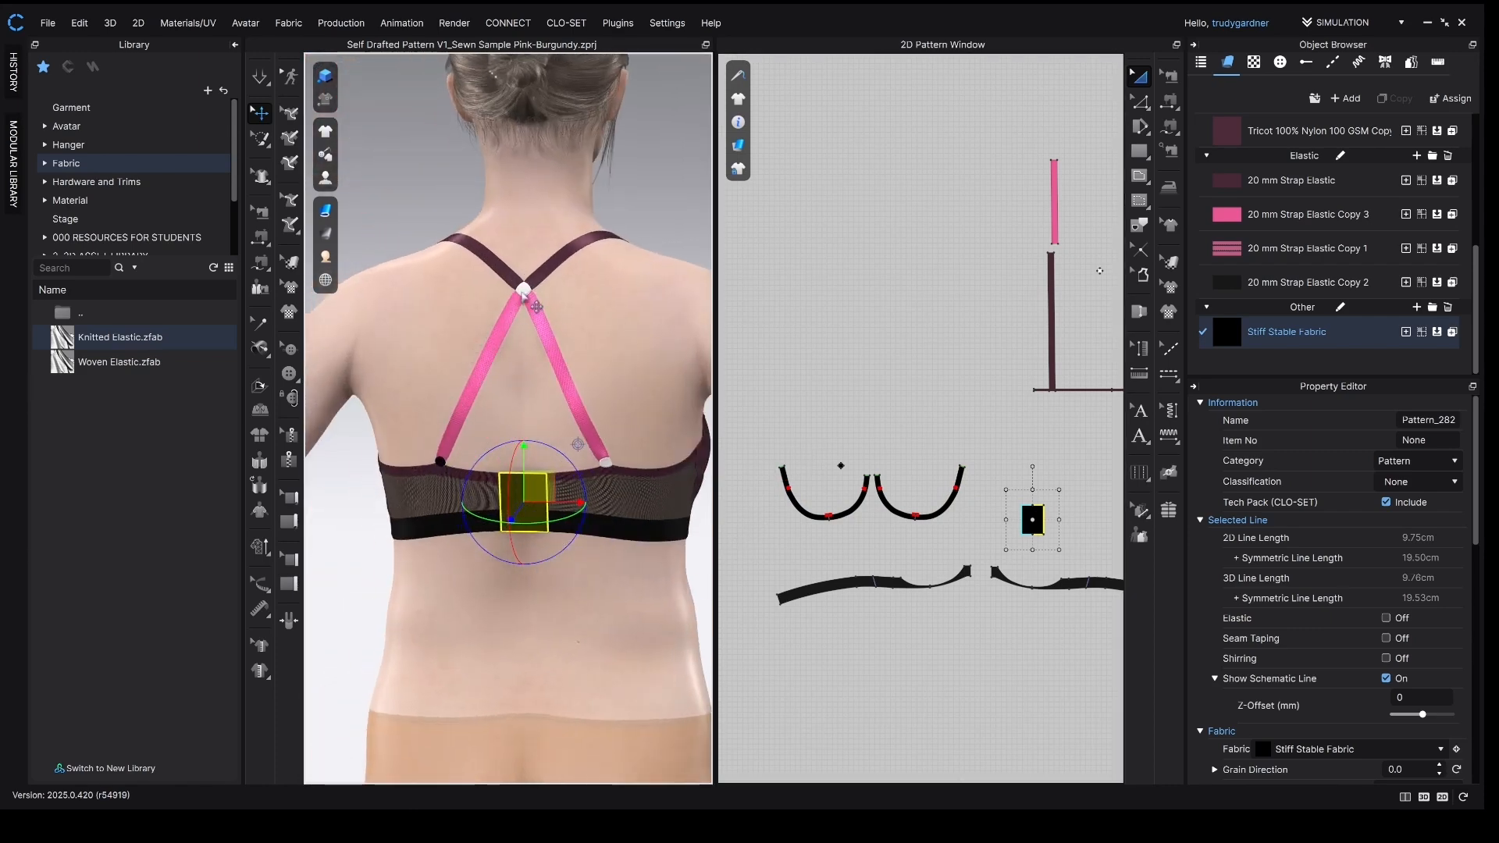
- Match the round connector pieces at the strap crossing and at the back band to their small 2D patterns
{"action": "left_click", "coordinate": [523, 289]}
{"action": "scroll", "coordinate": [787, 312], "scroll_direction": "down", "scroll_amount": 2}
{"action": "scroll", "coordinate": [1025, 325], "scroll_direction": "up", "scroll_amount": 3}
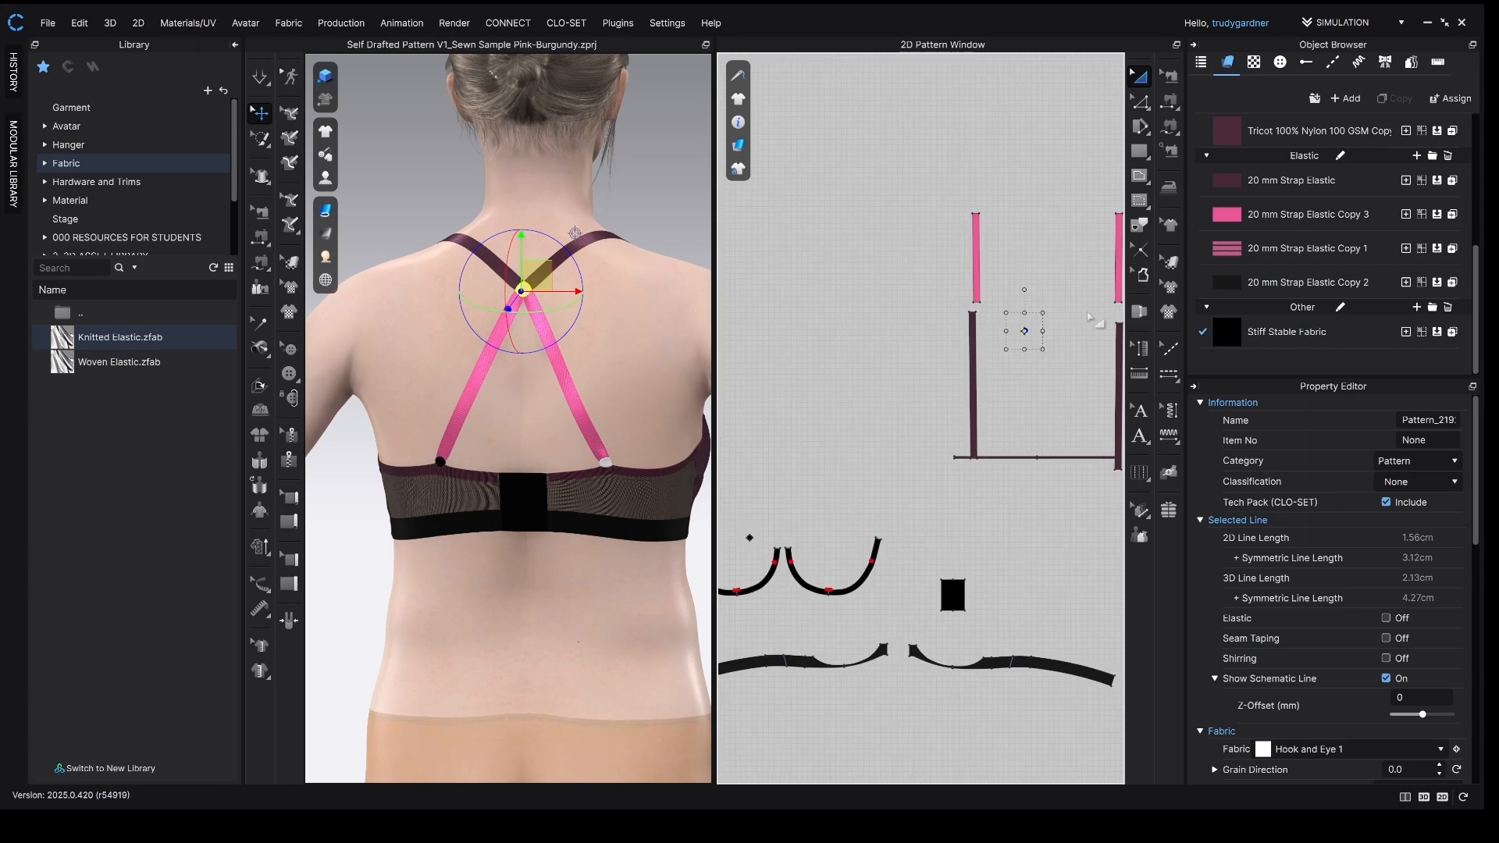
{"action": "left_click", "coordinate": [1015, 336]}
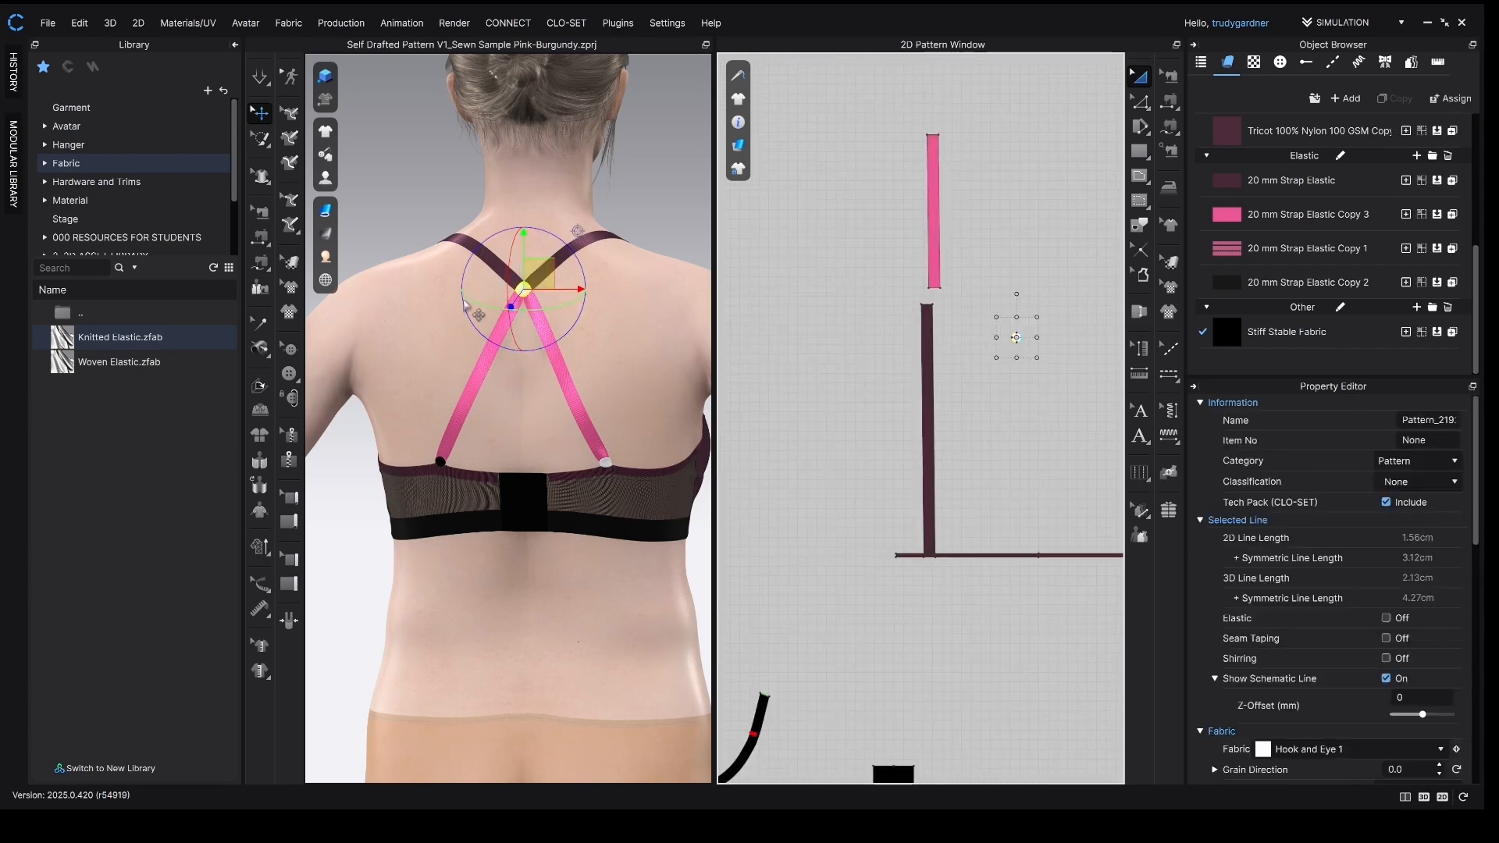
{"action": "left_click", "coordinate": [605, 460]}
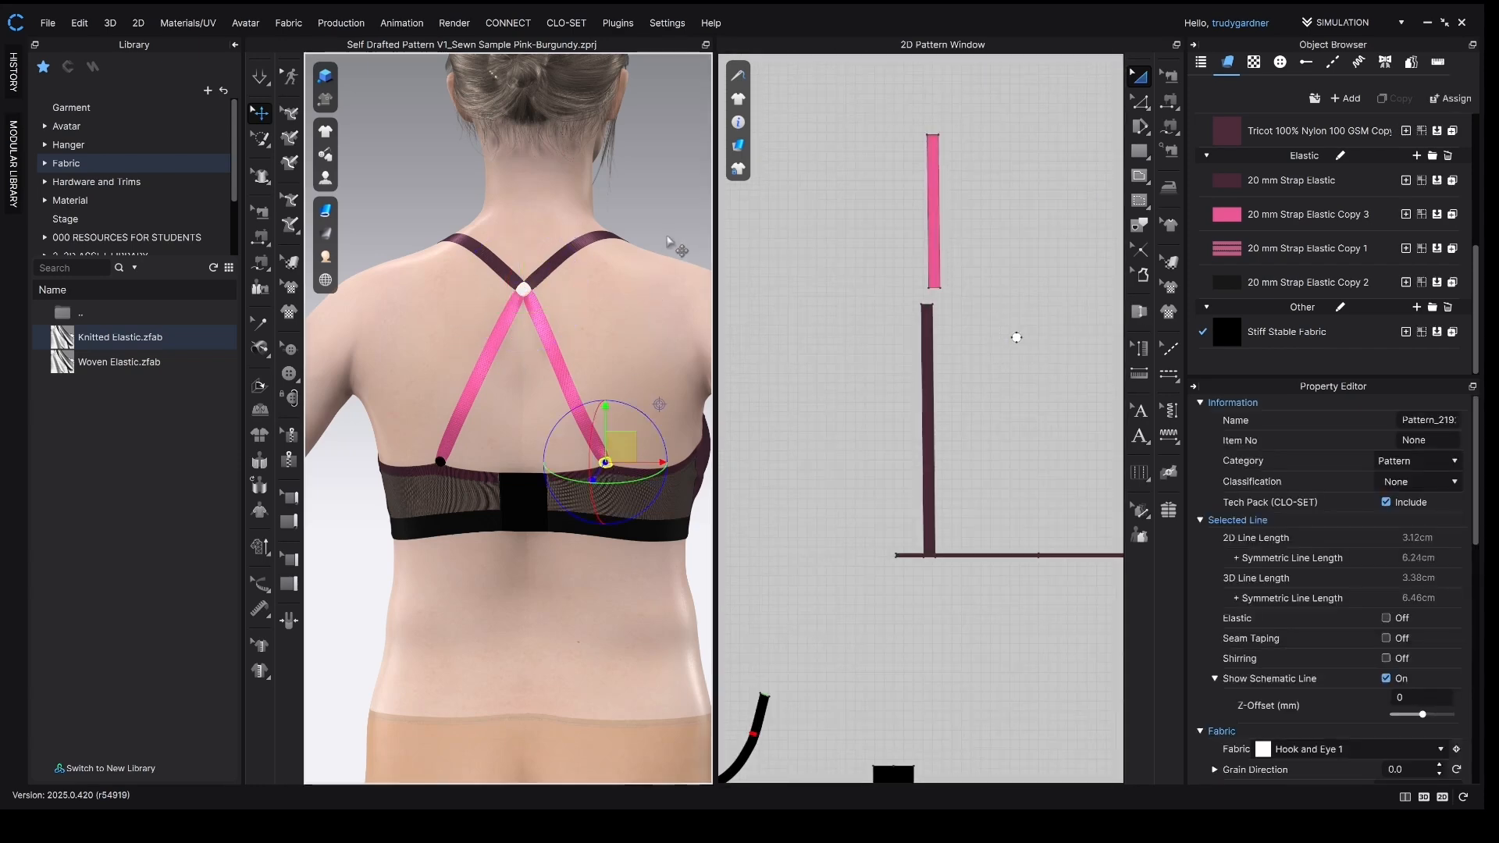
{"action": "left_click", "coordinate": [668, 238]}
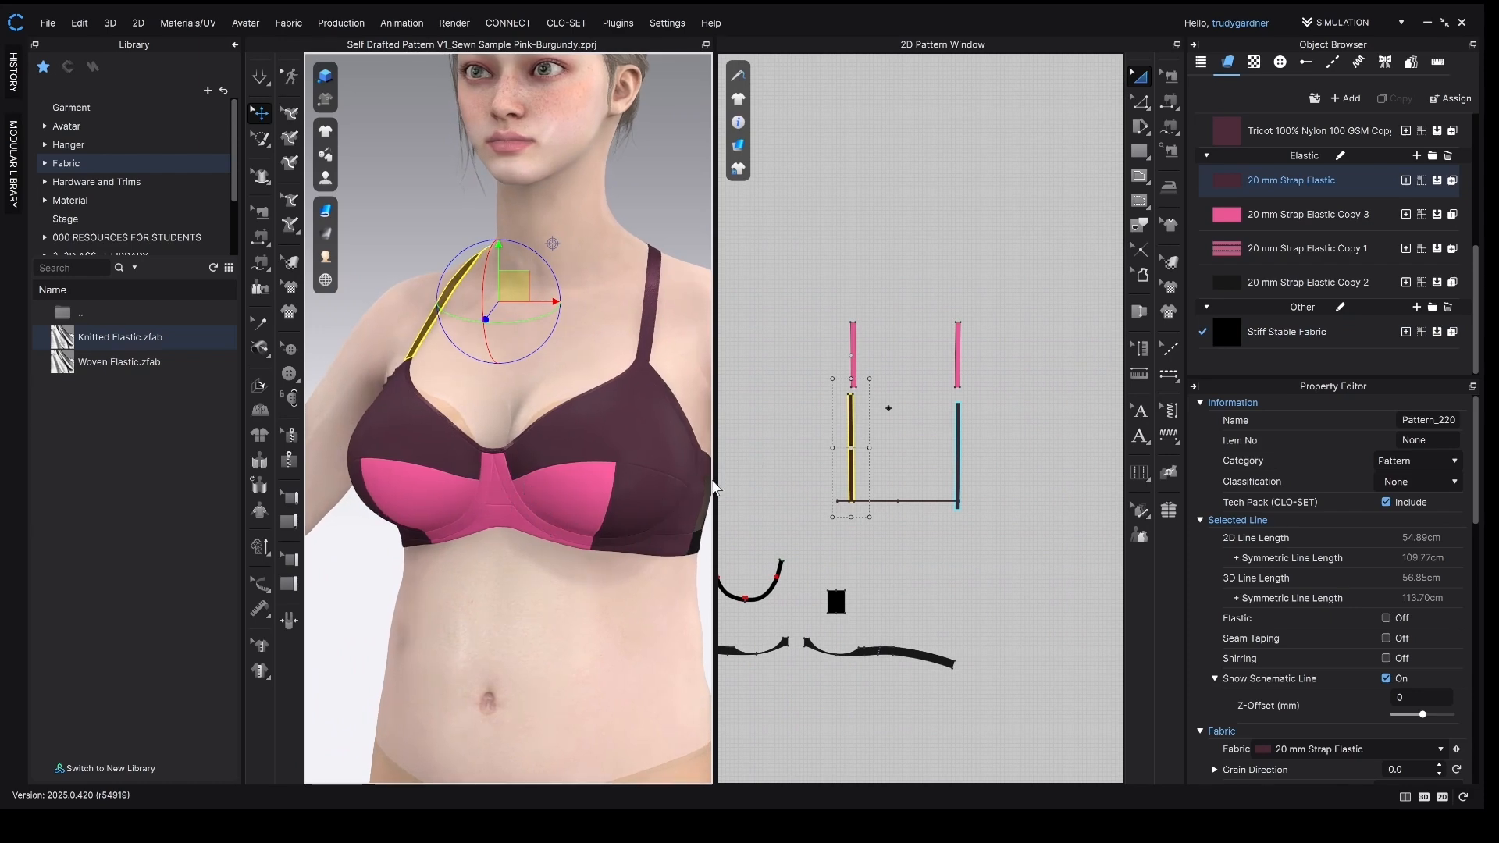
- Move the small Stiff Stable Fabric connector pattern to the empty space above the left underwire in the 2D window
{"action": "middle_click_drag", "start_coordinate": [848, 559], "coordinate": [1023, 546]}
{"action": "scroll", "coordinate": [853, 542], "scroll_direction": "down", "scroll_amount": 3}
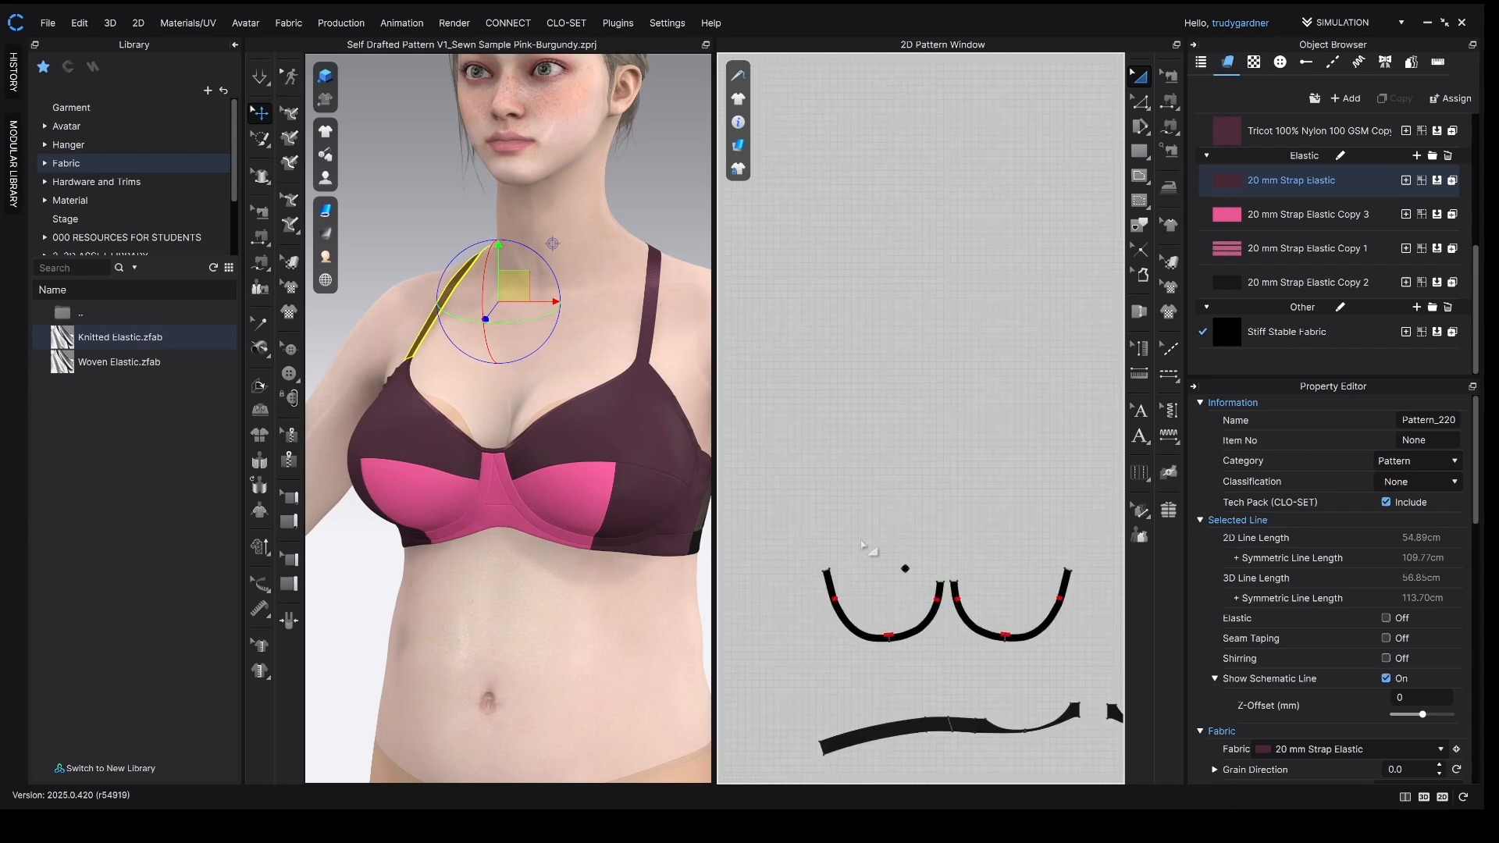
{"action": "scroll", "coordinate": [906, 569], "scroll_direction": "down", "scroll_amount": 2}
{"action": "left_click_drag", "start_coordinate": [905, 570], "coordinate": [874, 431]}
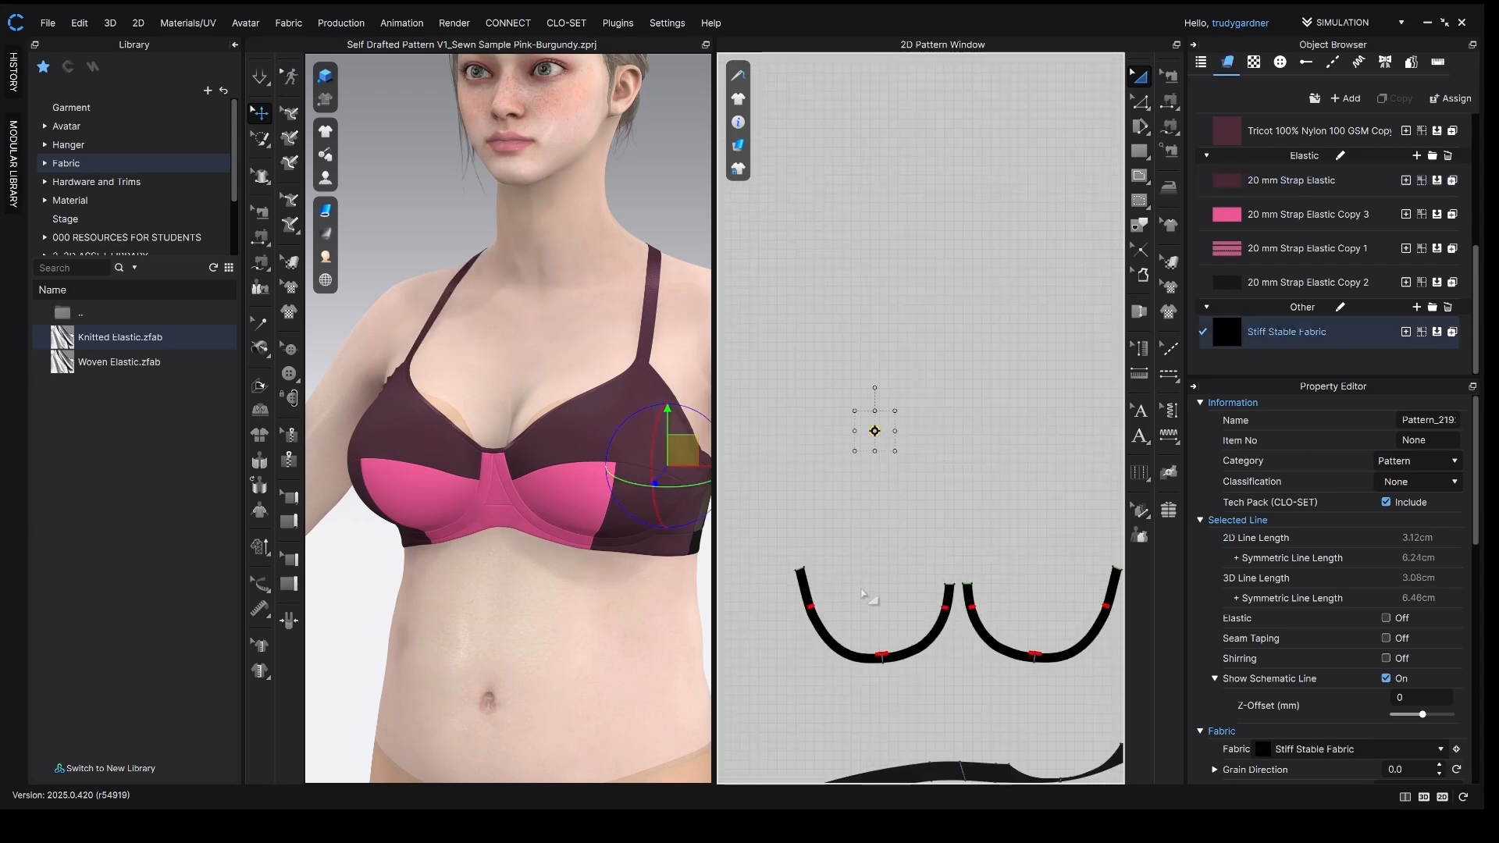
{"action": "left_click", "coordinate": [869, 548]}
{"action": "scroll", "coordinate": [868, 547], "scroll_direction": "up", "scroll_amount": 2}
{"action": "middle_click_drag", "start_coordinate": [874, 550], "coordinate": [856, 522]}
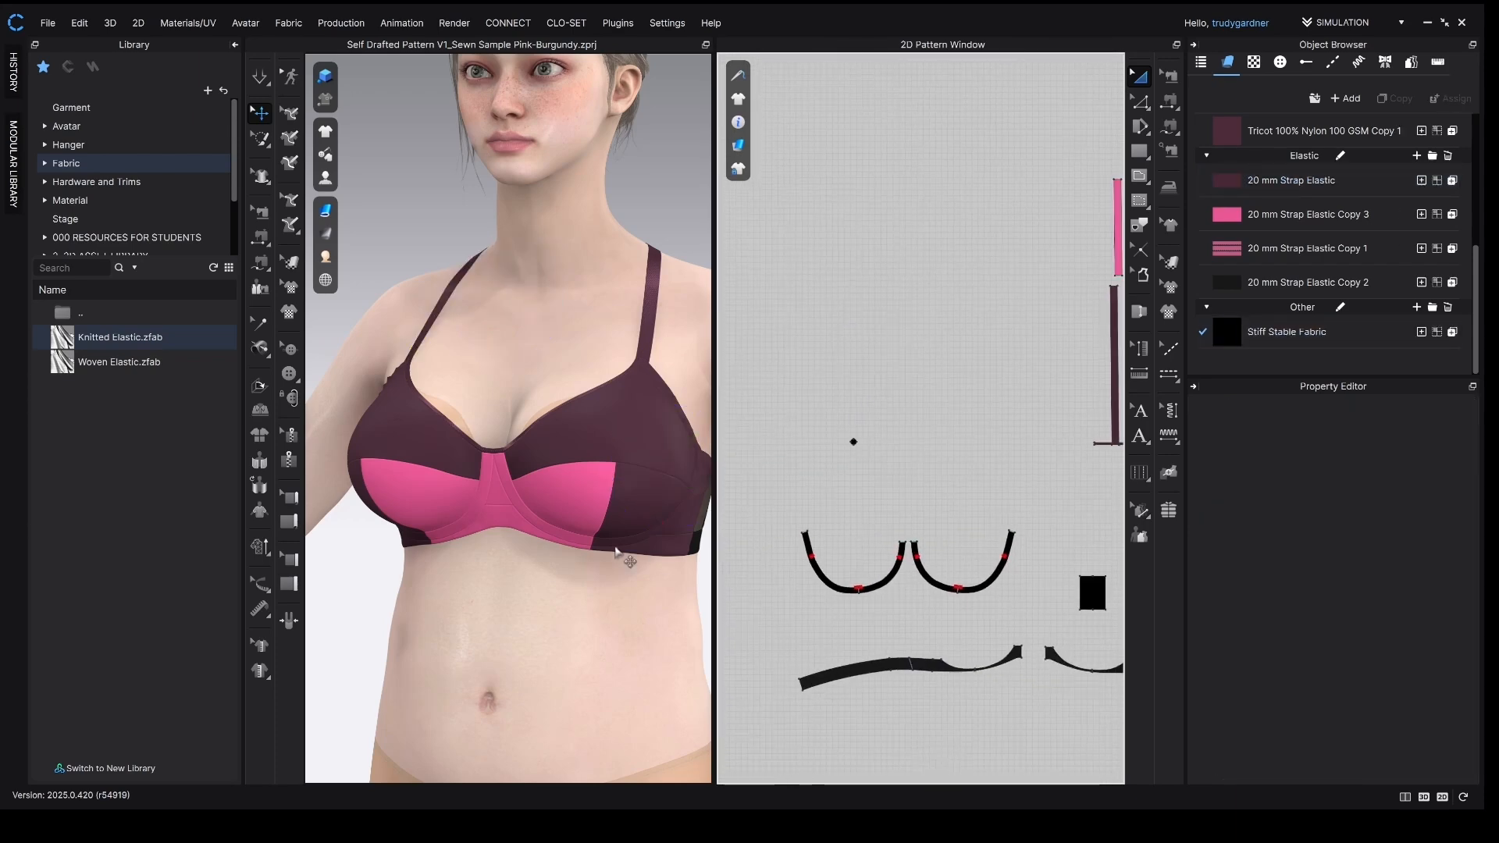
- Select the mesh back band on the 3D bra, collapse its property list and highlight the patterns using Powermesh 87% Polyamide
{"action": "mouse_move", "coordinate": [615, 549]}
{"action": "right_mouse_down"}
{"action": "mouse_move", "coordinate": [627, 547]}
{"action": "mouse_move", "coordinate": [596, 552]}
{"action": "mouse_move", "coordinate": [590, 538]}
{"action": "right_mouse_up"}
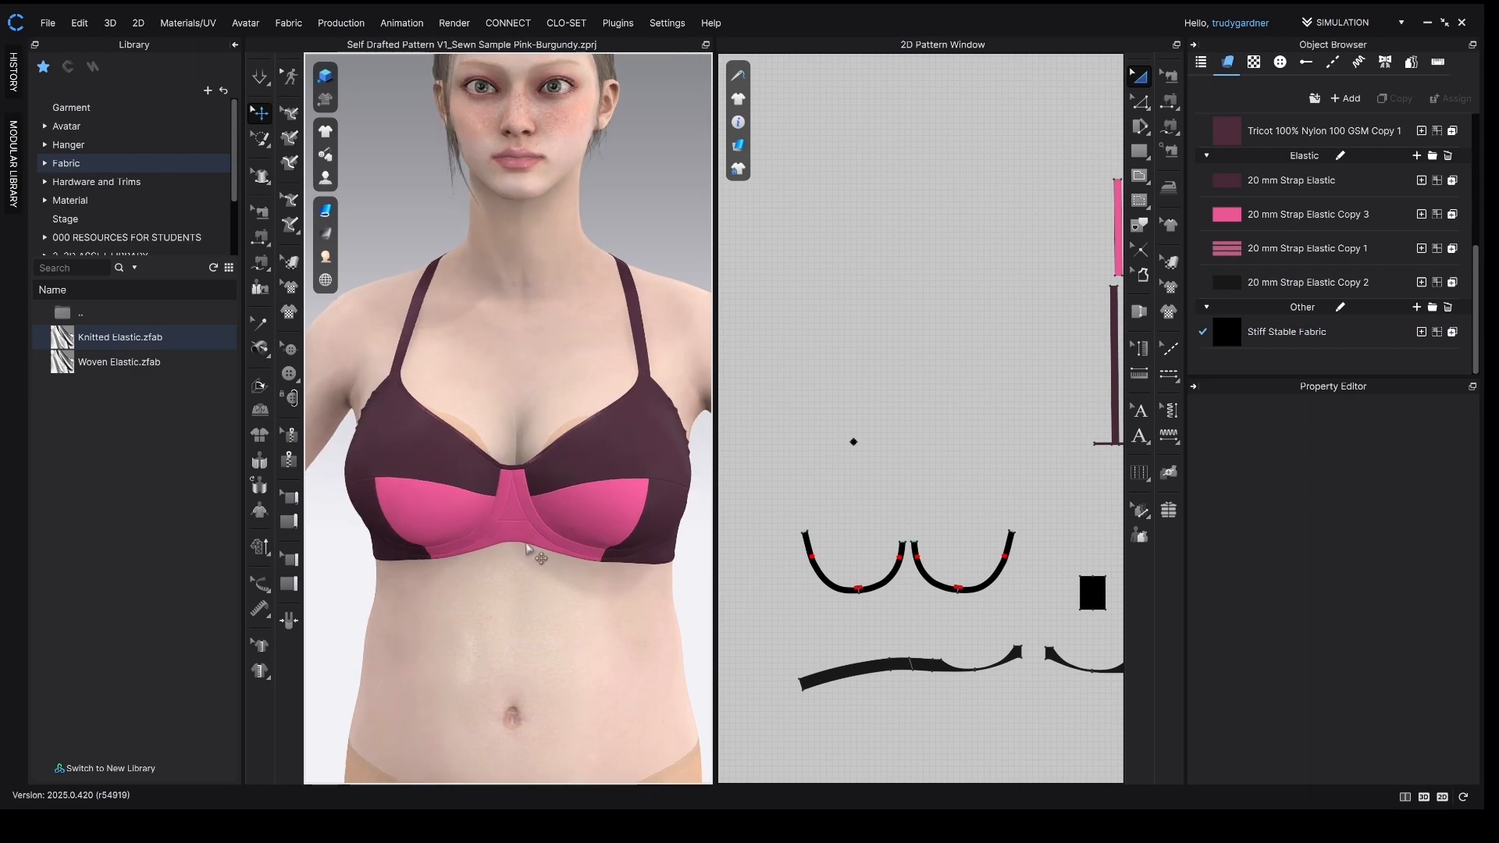
{"action": "right_click_drag", "start_coordinate": [529, 545], "coordinate": [477, 539]}
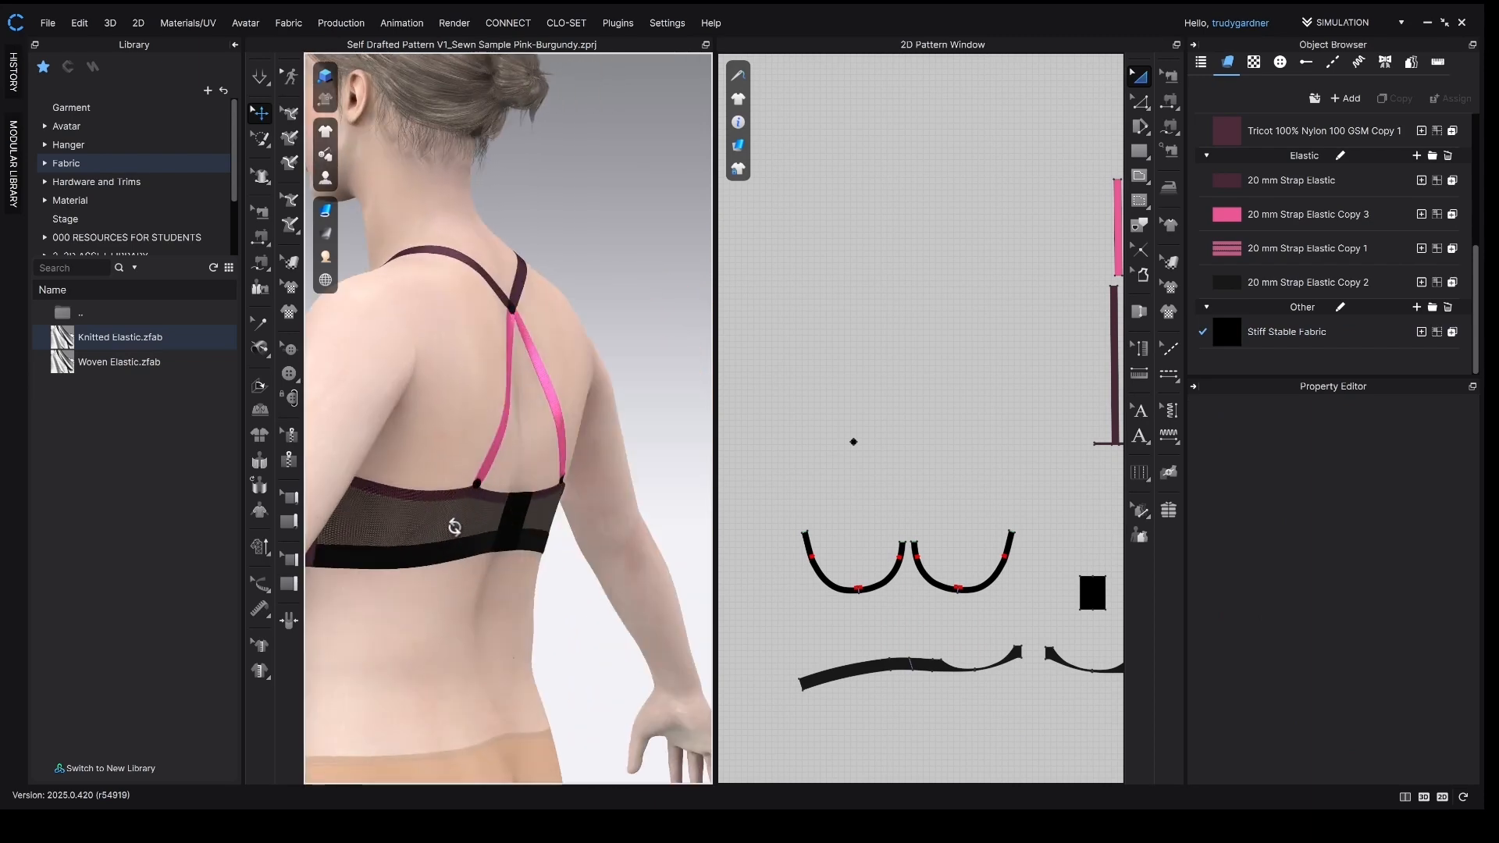
{"action": "left_click", "coordinate": [480, 538]}
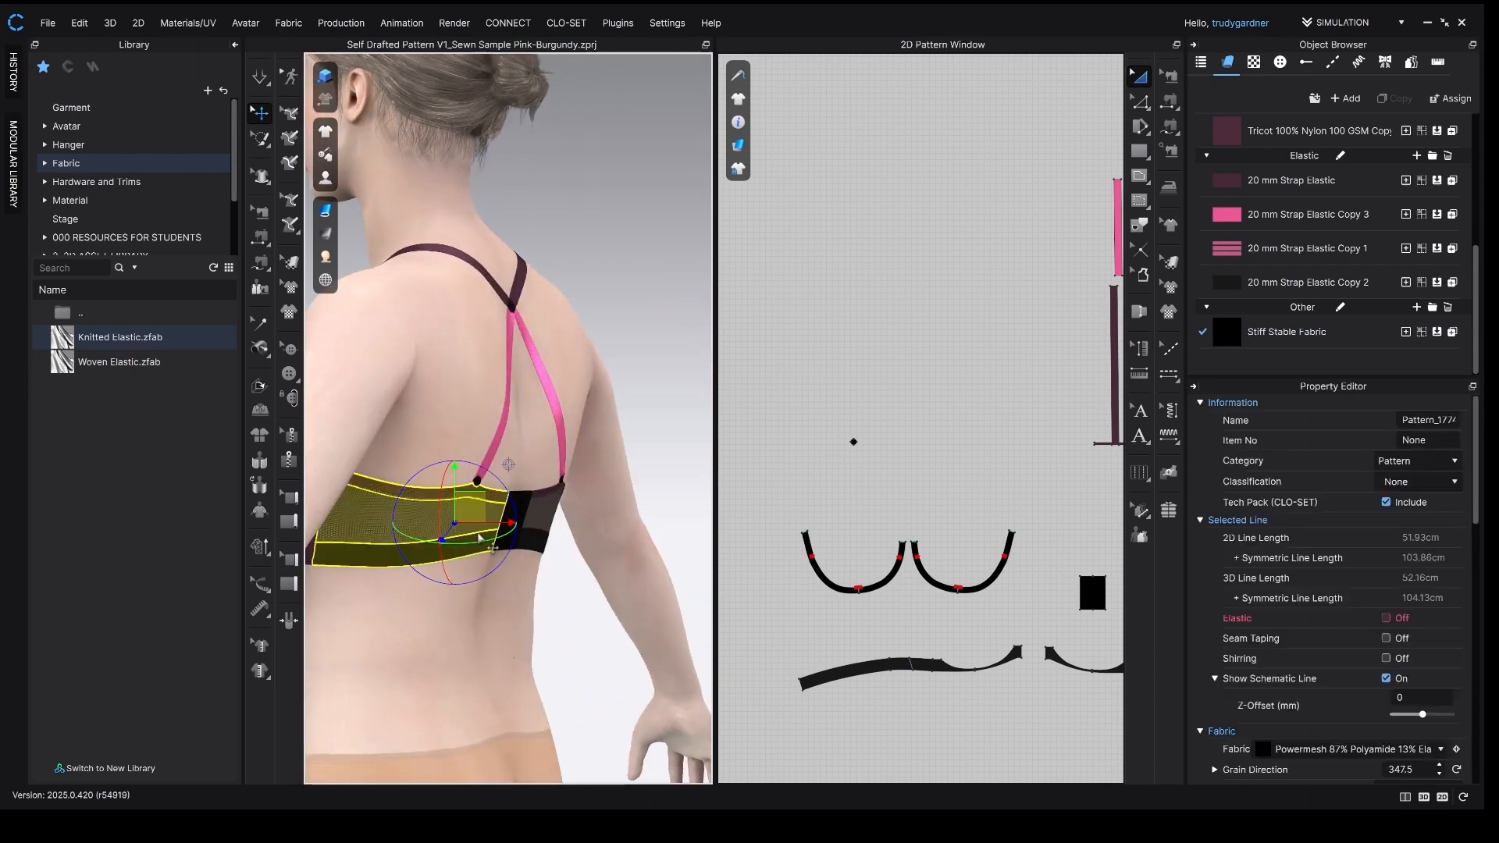
{"action": "left_click", "coordinate": [1193, 386]}
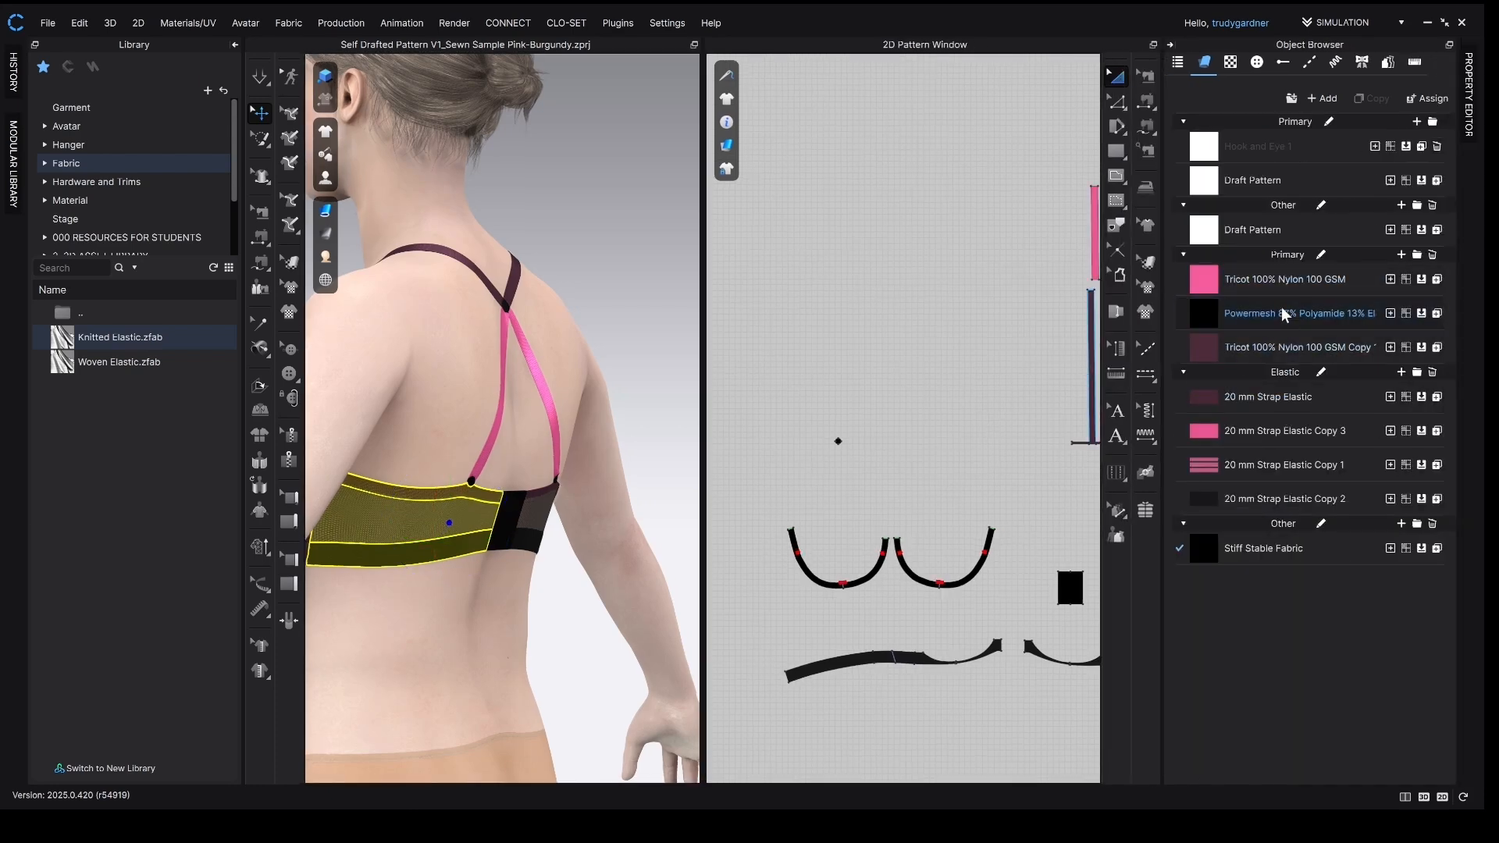
{"action": "left_click", "coordinate": [1244, 316]}
{"action": "right_click", "coordinate": [1244, 315]}
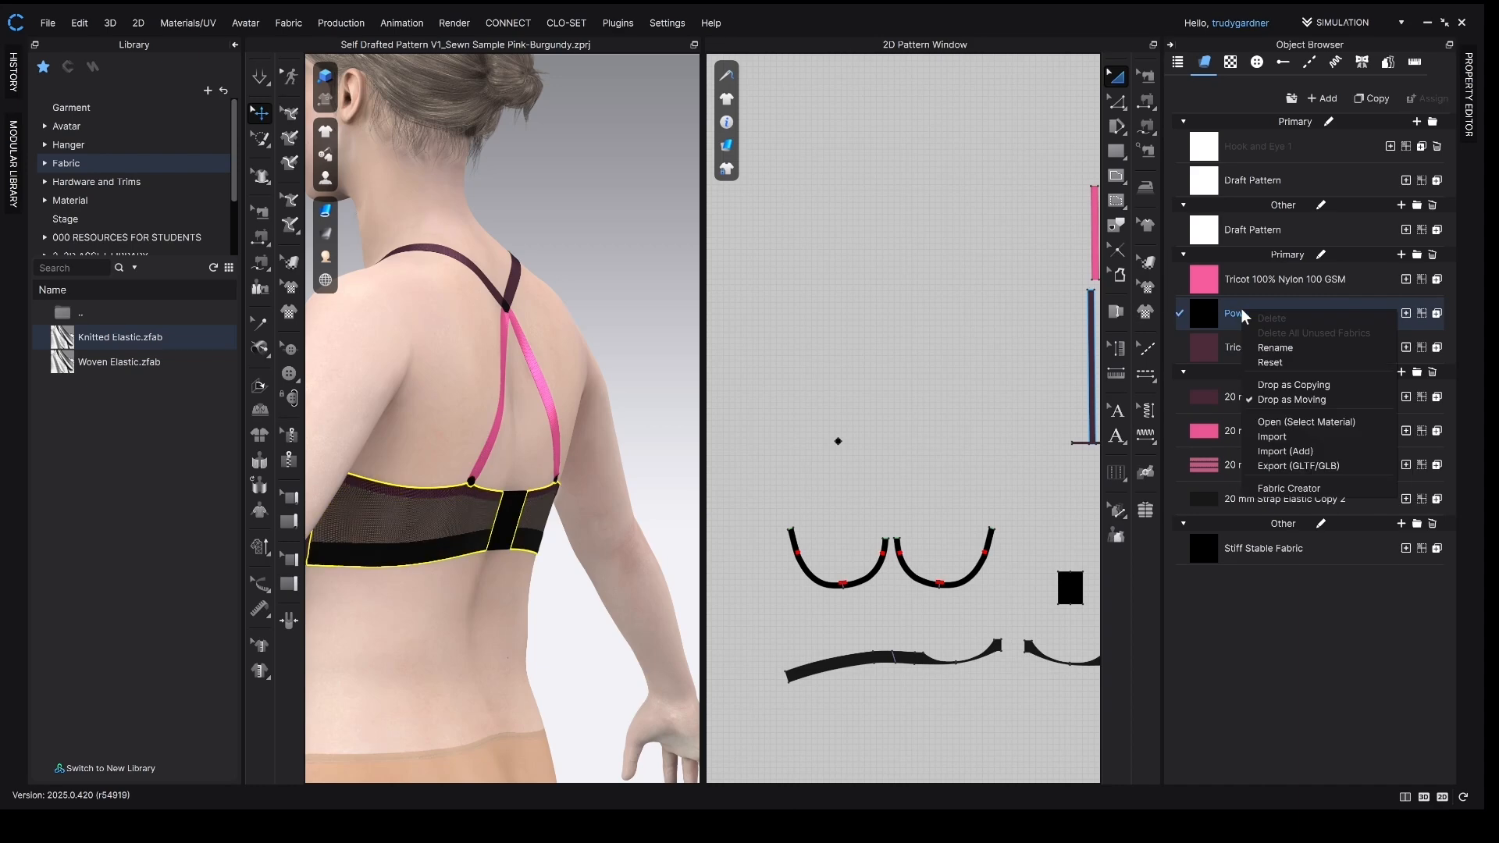
{"action": "left_click", "coordinate": [851, 318]}
- Hide the library to enlarge the 3D view, and examine the whole bra from the back and the front
{"action": "scroll", "coordinate": [846, 330], "scroll_direction": "down", "scroll_amount": 2}
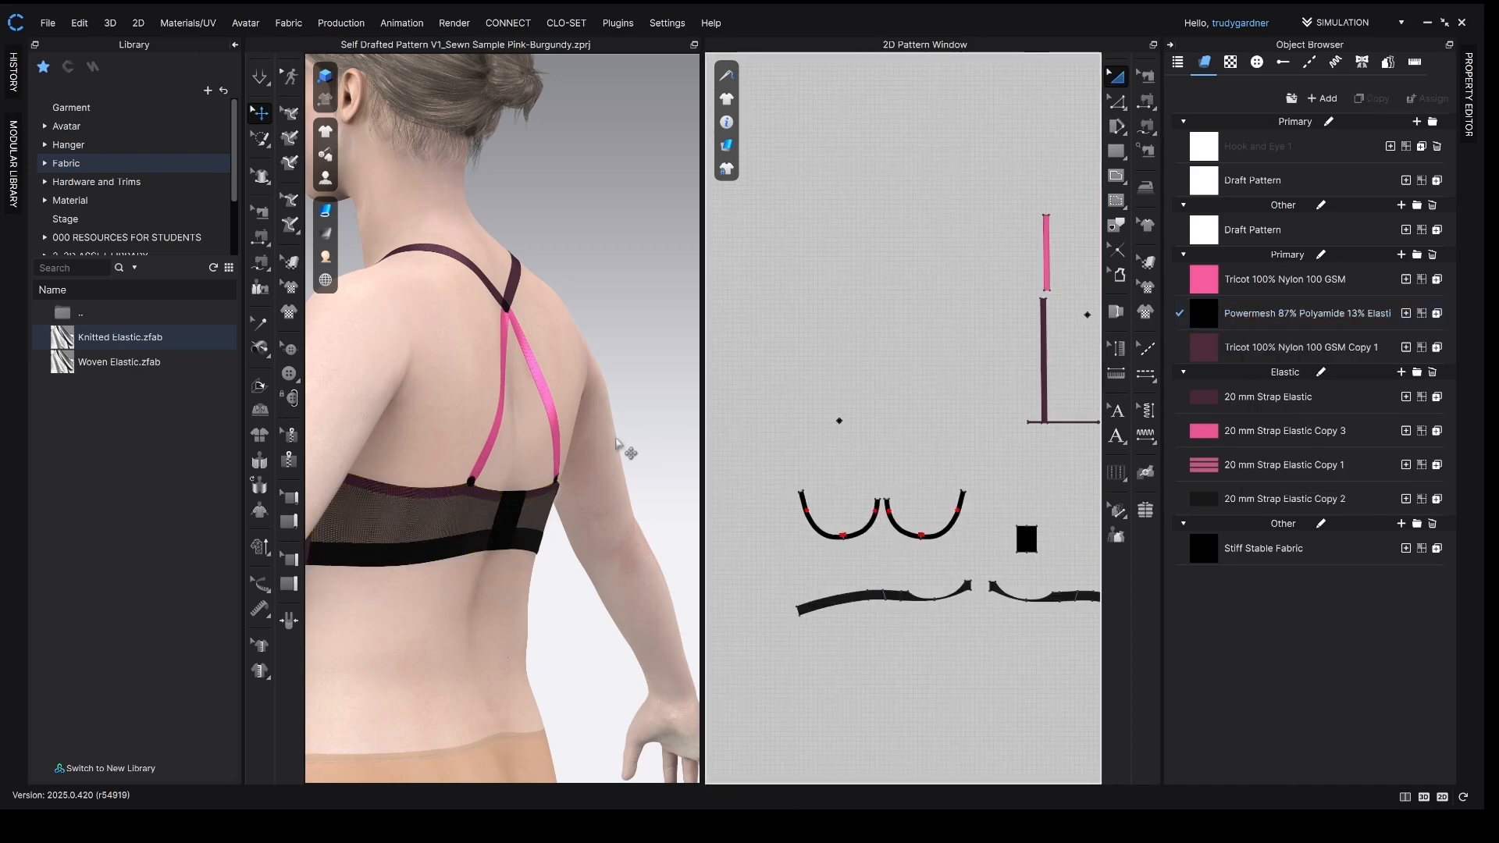
{"action": "right_click_drag", "start_coordinate": [621, 444], "coordinate": [549, 445]}
{"action": "scroll", "coordinate": [575, 509], "scroll_direction": "down", "scroll_amount": 5}
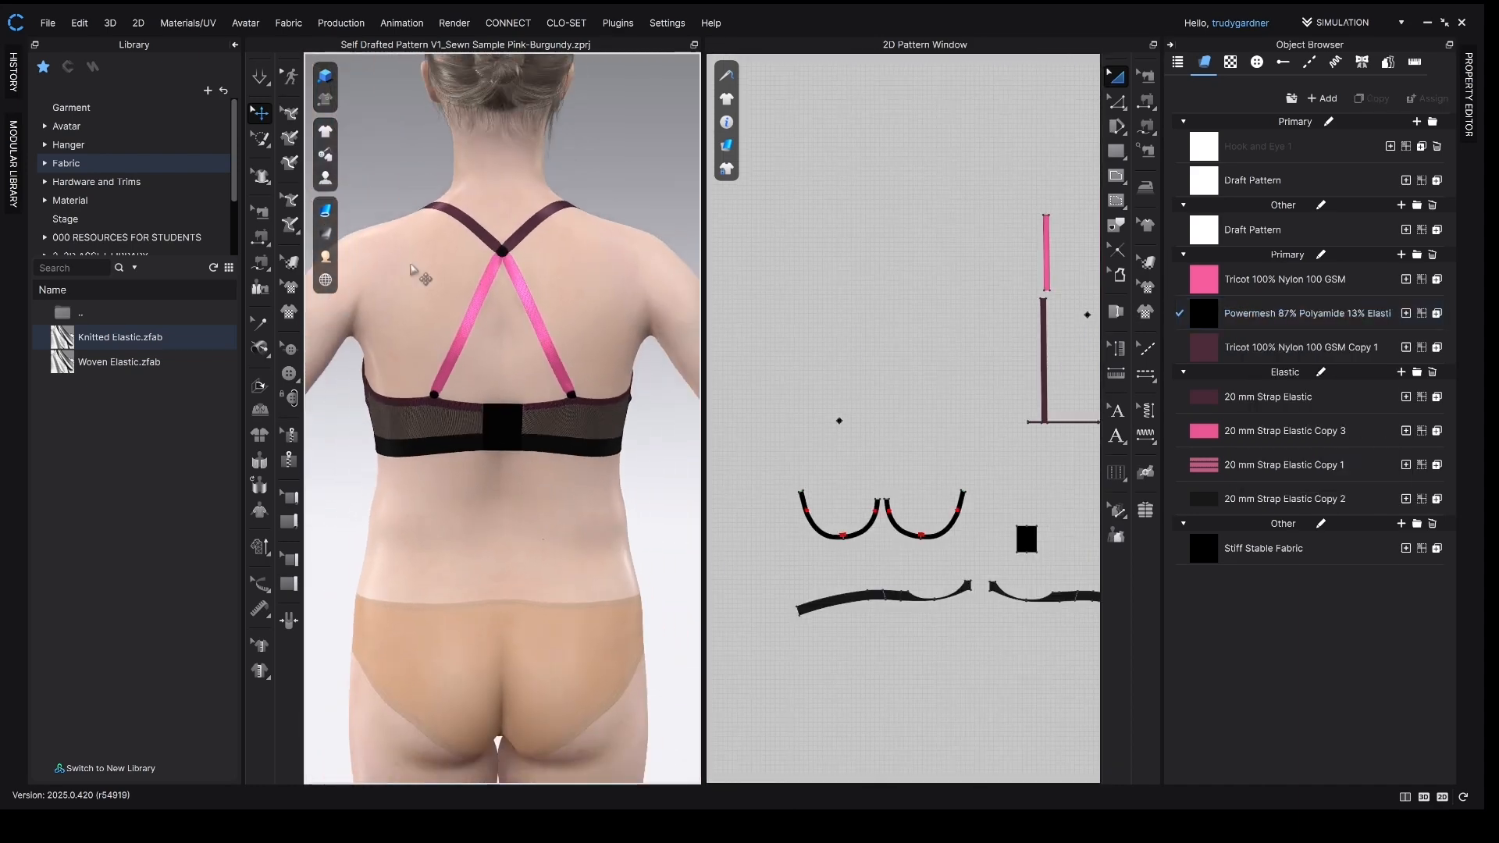
{"action": "left_click", "coordinate": [235, 43]}
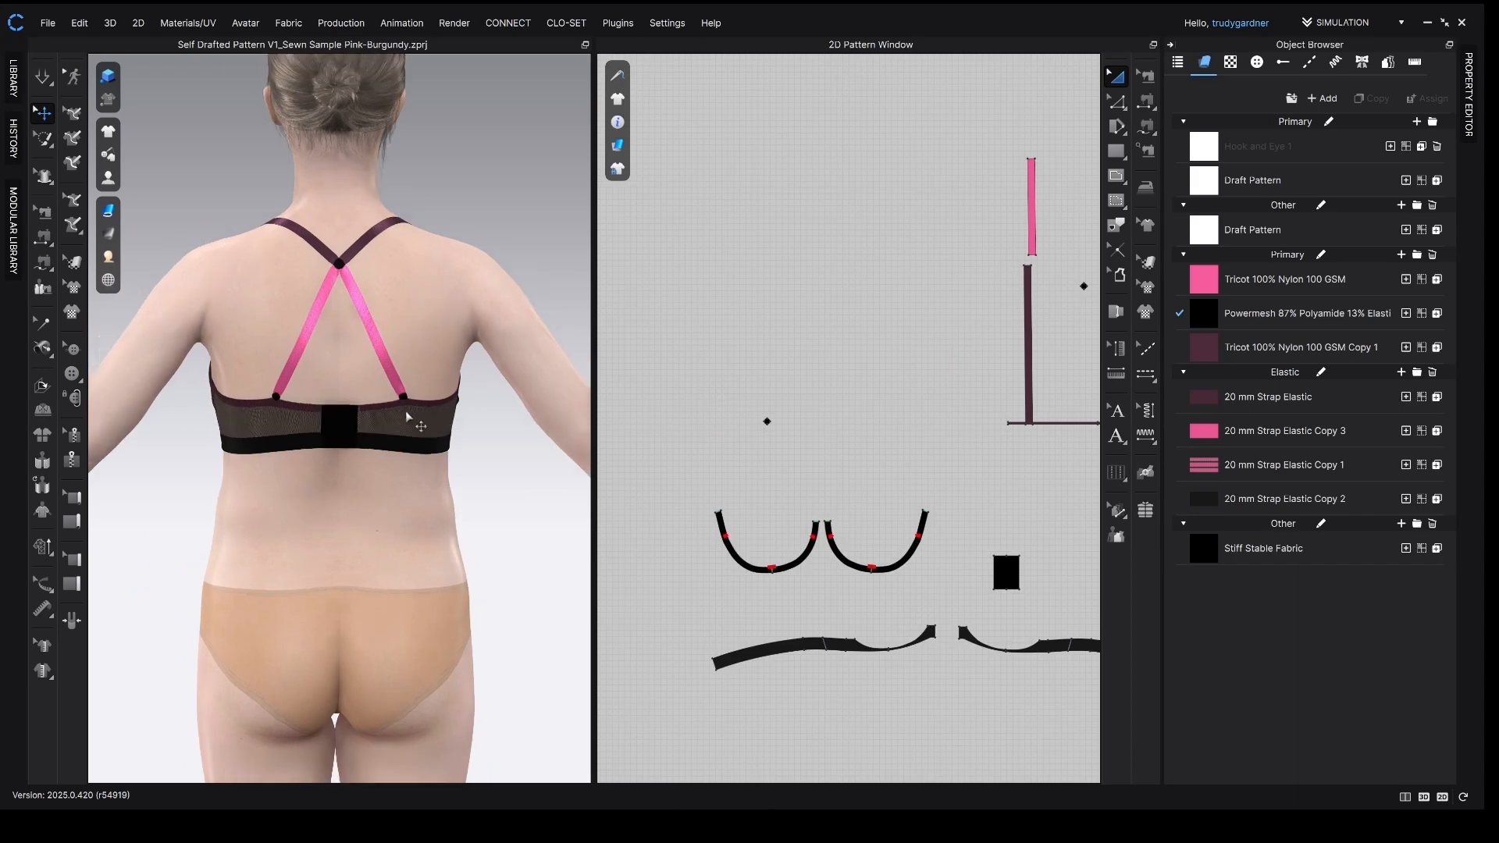
{"action": "right_click_drag", "start_coordinate": [367, 423], "coordinate": [500, 434]}
{"action": "right_click_drag", "start_coordinate": [280, 479], "coordinate": [451, 534]}
{"action": "right_click", "coordinate": [452, 535]}
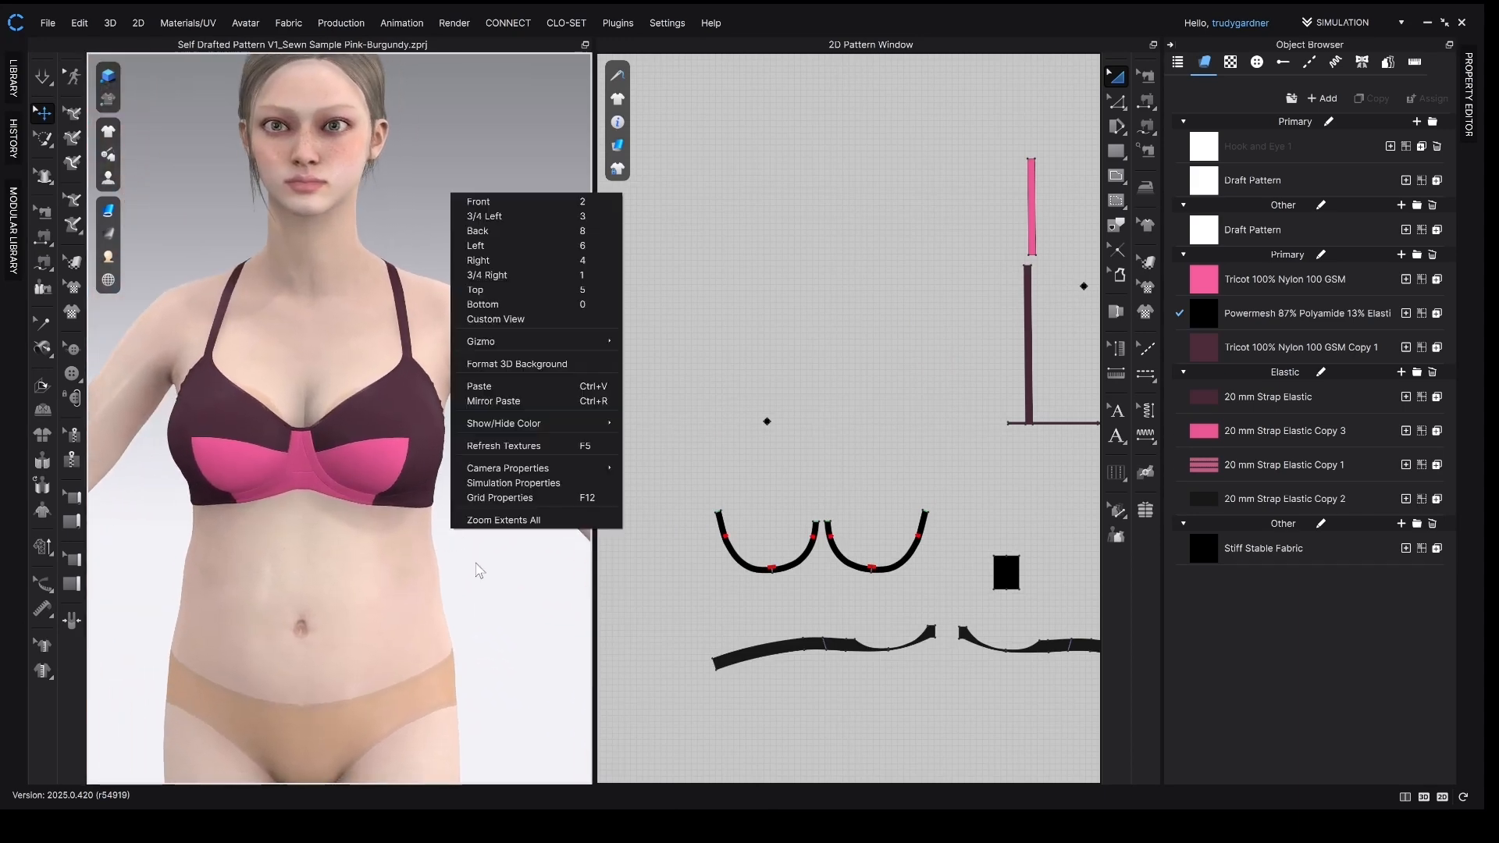
{"action": "left_click", "coordinate": [477, 571]}
{"action": "scroll", "coordinate": [442, 550], "scroll_direction": "down", "scroll_amount": 2}
{"action": "middle_click_drag", "start_coordinate": [442, 550], "coordinate": [461, 547]}
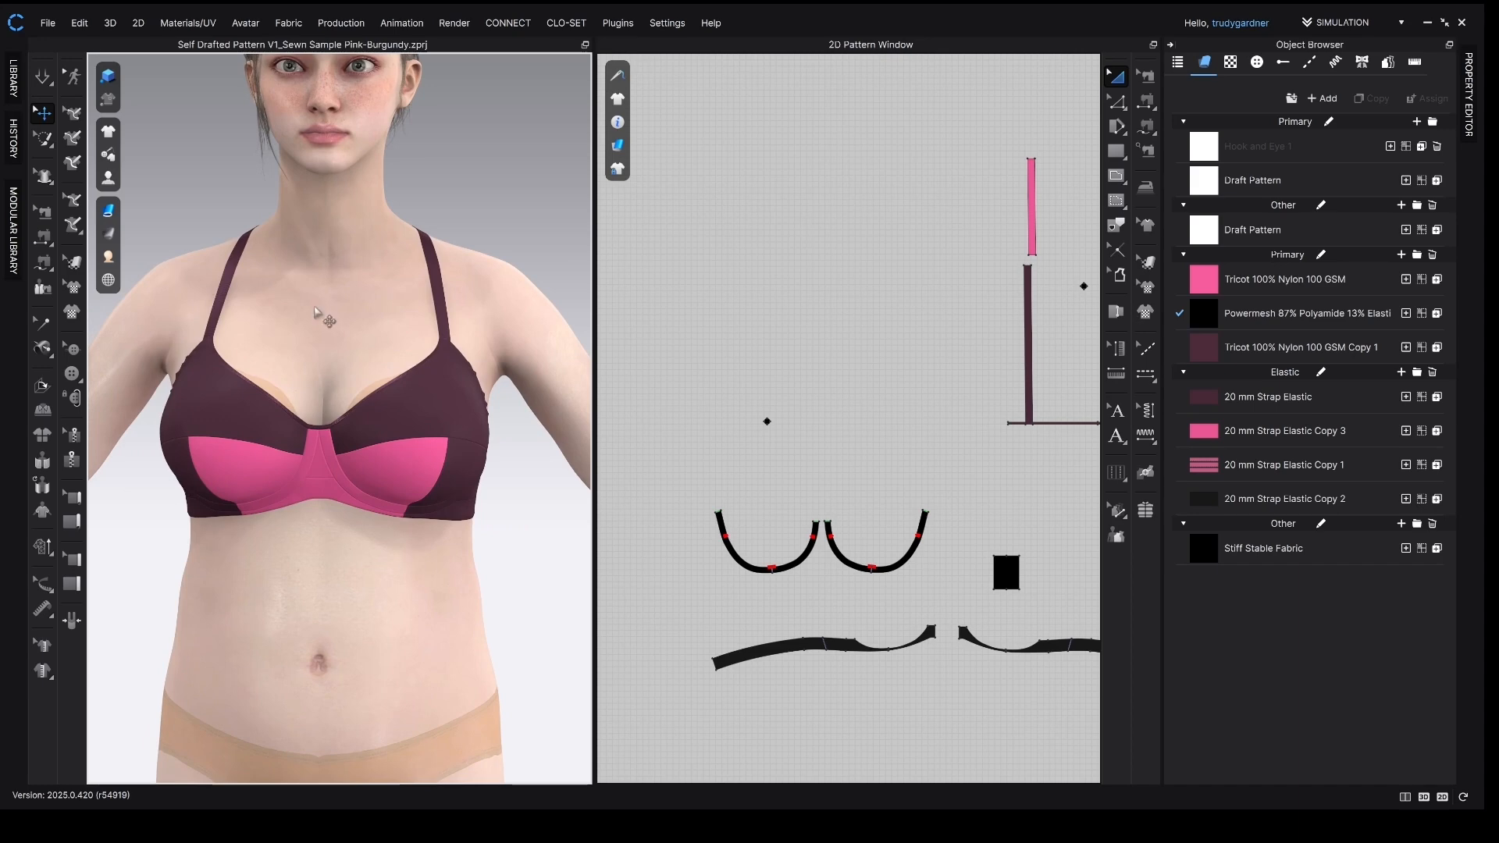
- Select the center front bridge and the two underwires, and examine the bra's fit on the avatar from above
{"action": "left_click", "coordinate": [320, 487]}
{"action": "right_click_drag", "start_coordinate": [410, 548], "coordinate": [415, 602]}
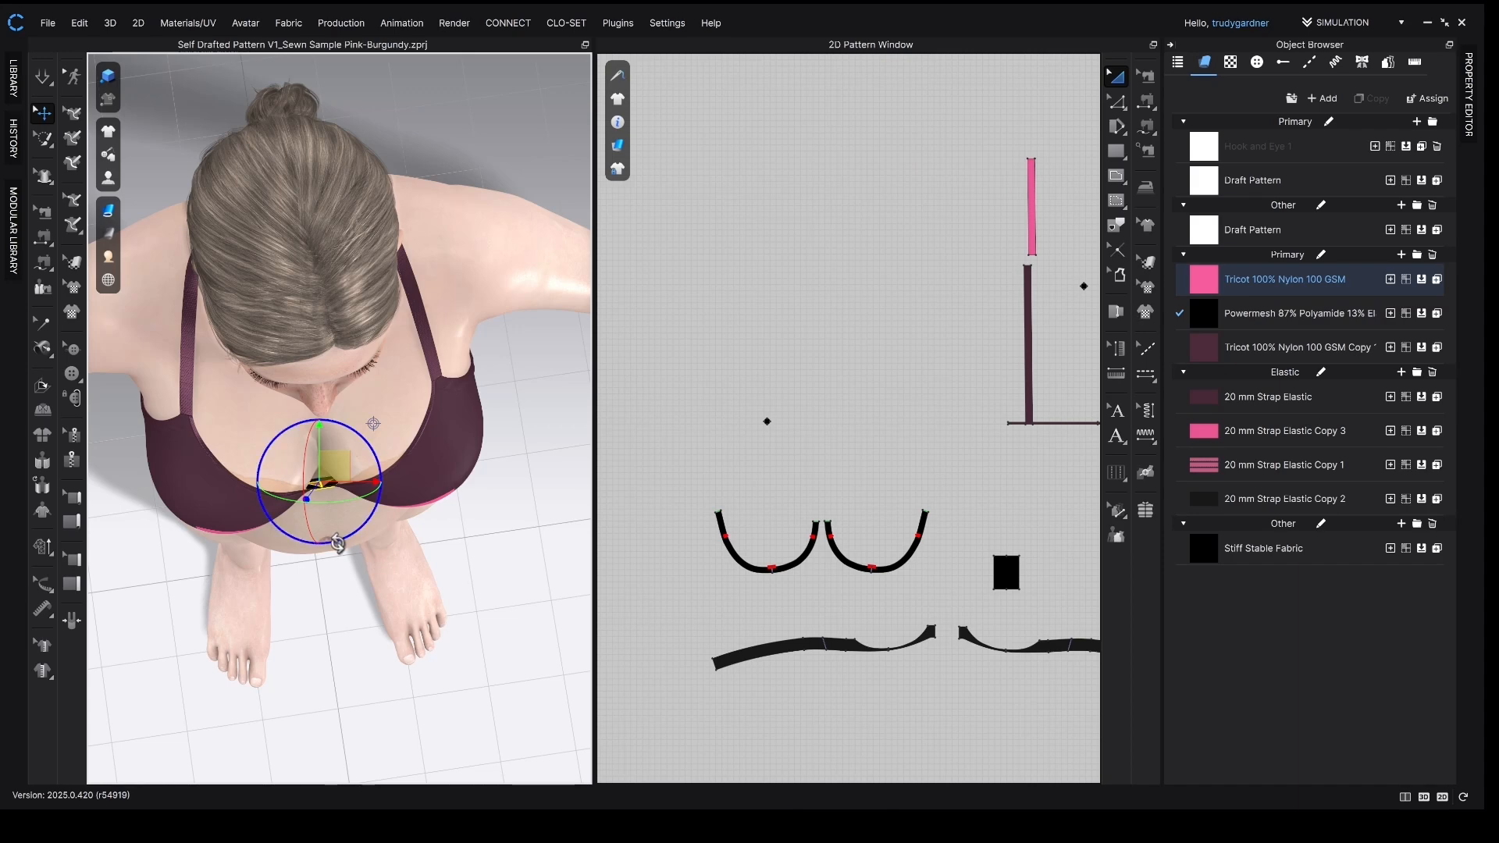
{"action": "right_click_drag", "start_coordinate": [339, 545], "coordinate": [342, 536]}
{"action": "left_click_drag", "start_coordinate": [688, 491], "coordinate": [952, 608]}
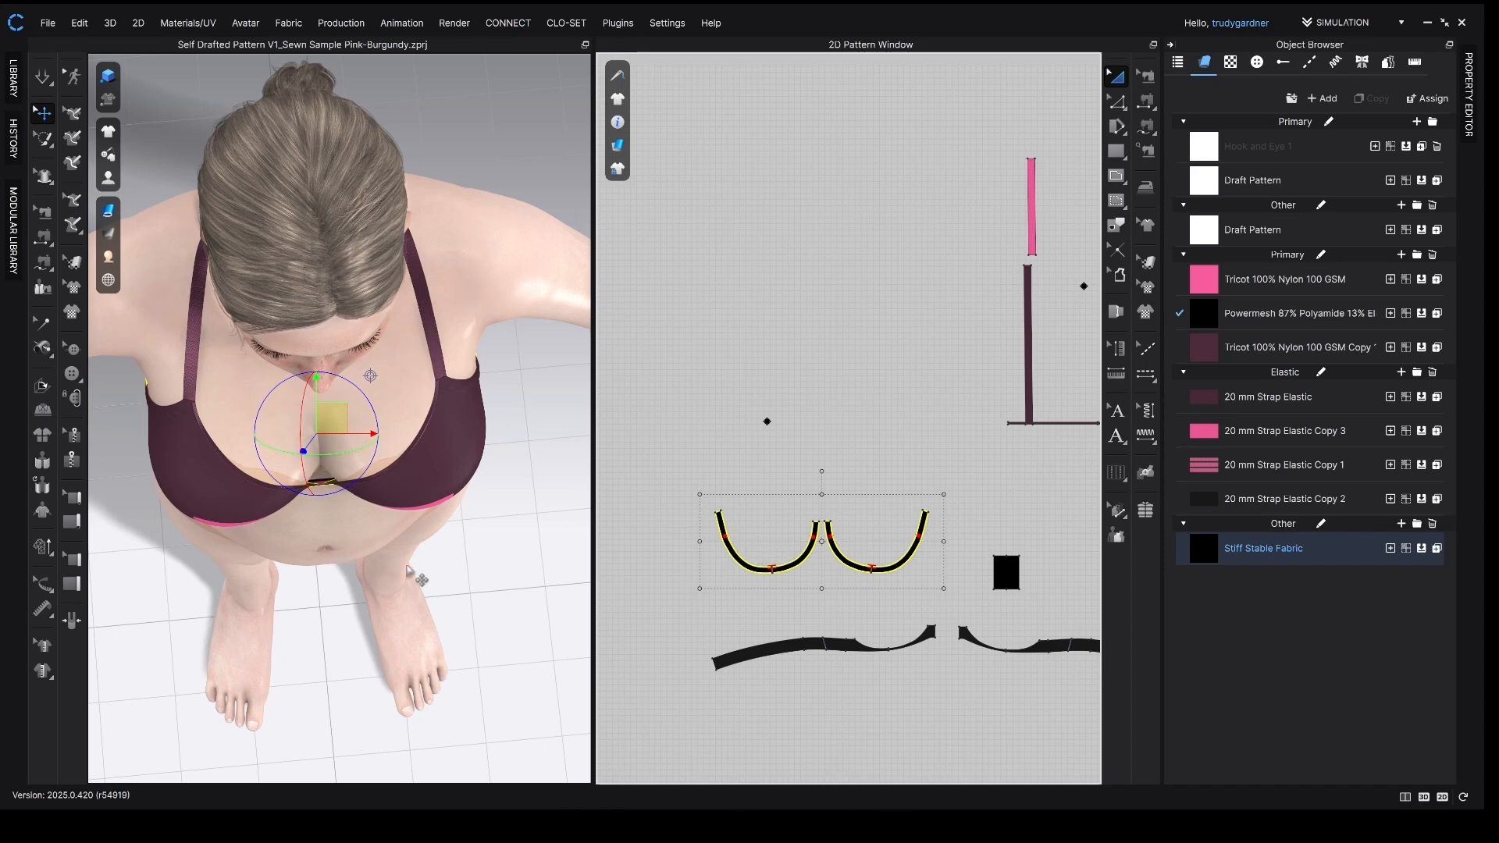
{"action": "right_click_drag", "start_coordinate": [394, 559], "coordinate": [391, 508]}
{"action": "left_click", "coordinate": [391, 508]}
{"action": "left_click", "coordinate": [513, 506]}
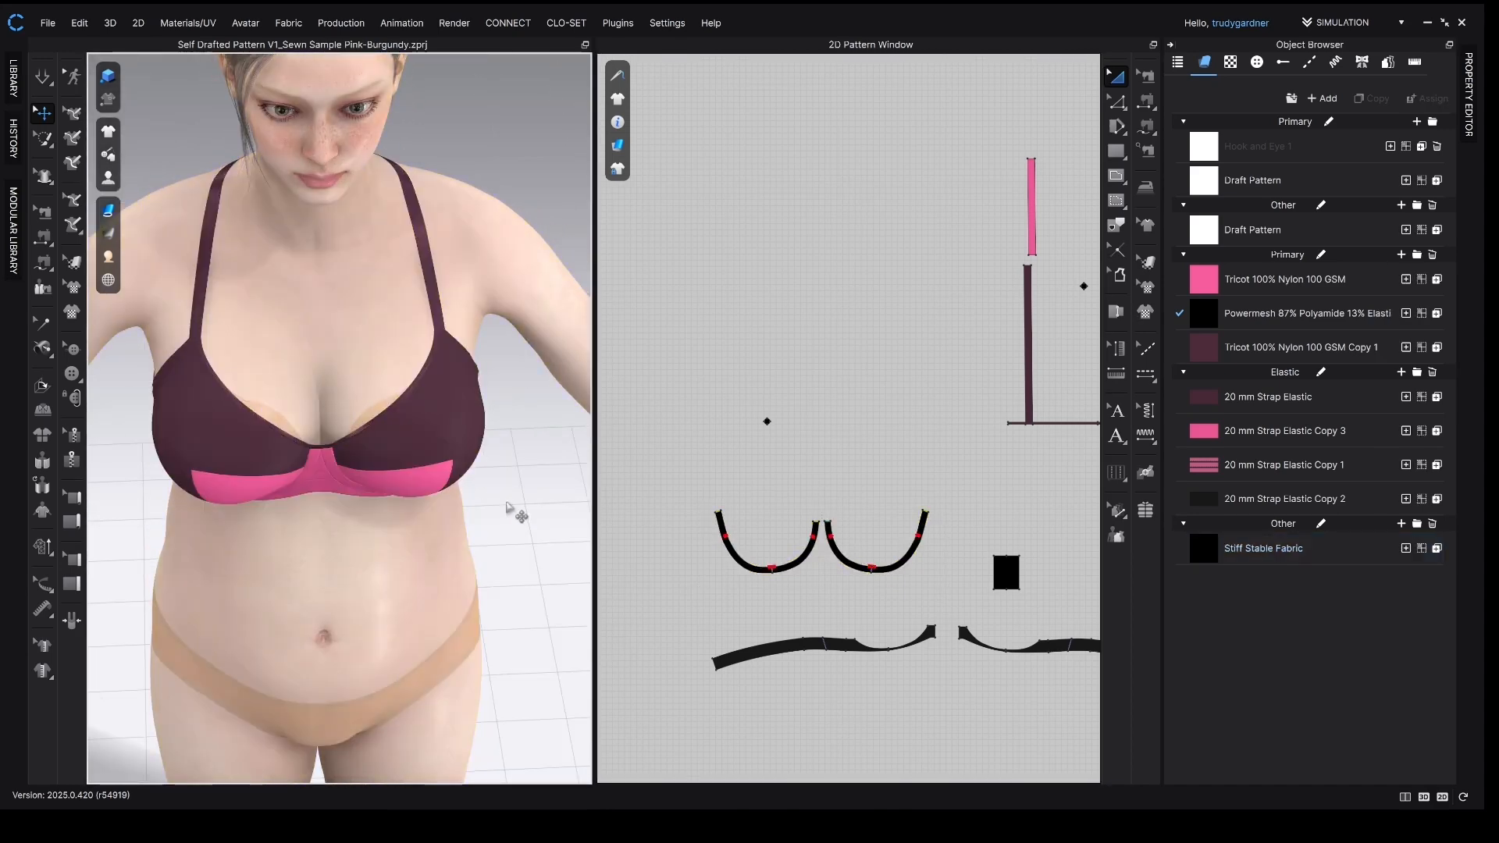
- Return to the standard front view and examine the bra on the avatar from the front, back and side
{"action": "key", "text": "2"}
{"action": "middle_click_drag", "start_coordinate": [501, 497], "coordinate": [497, 540]}
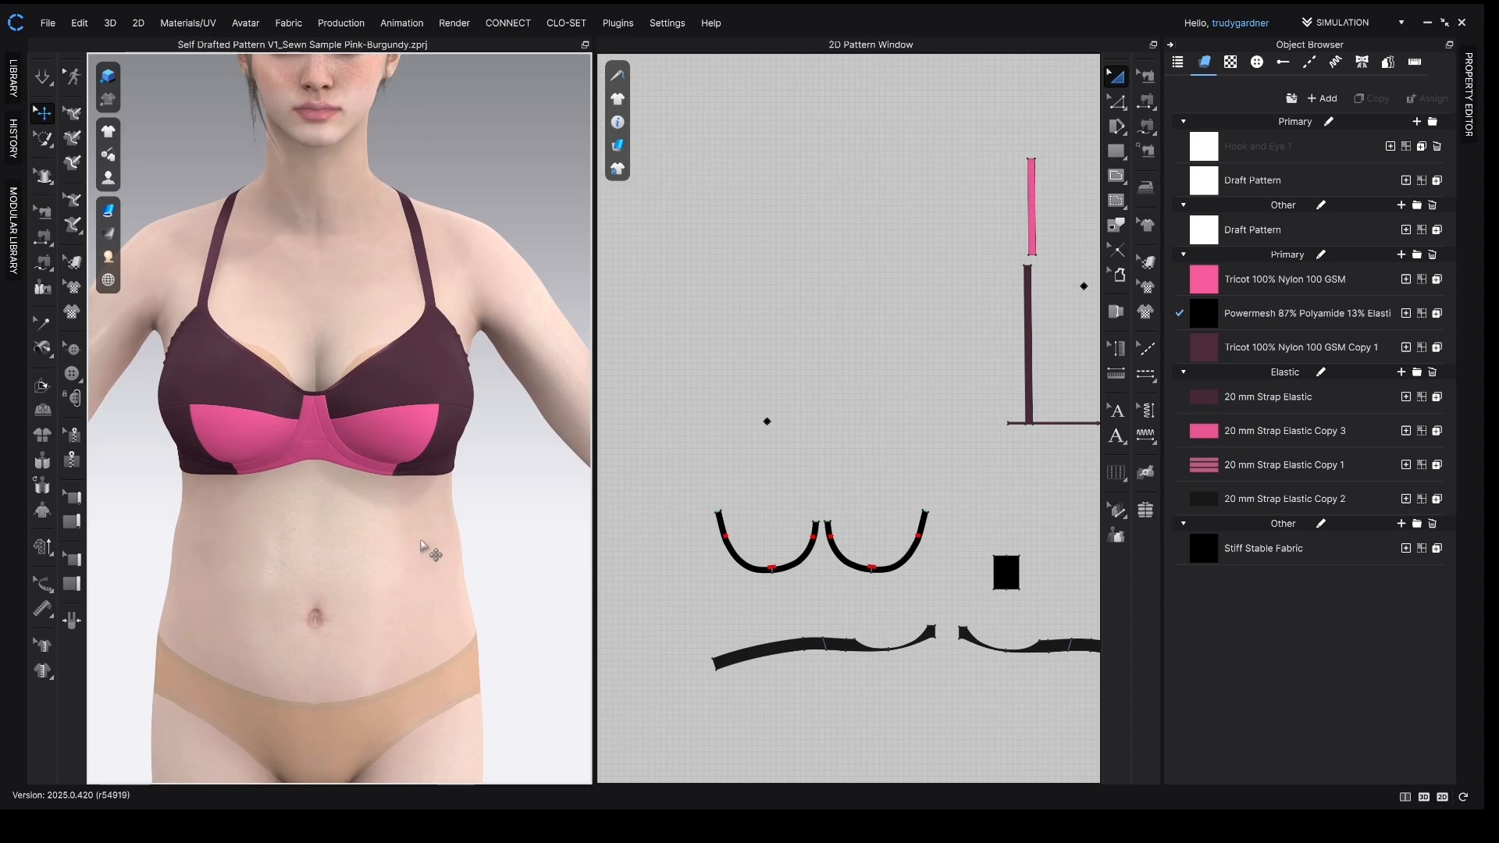
{"action": "middle_click_drag", "start_coordinate": [423, 544], "coordinate": [444, 560]}
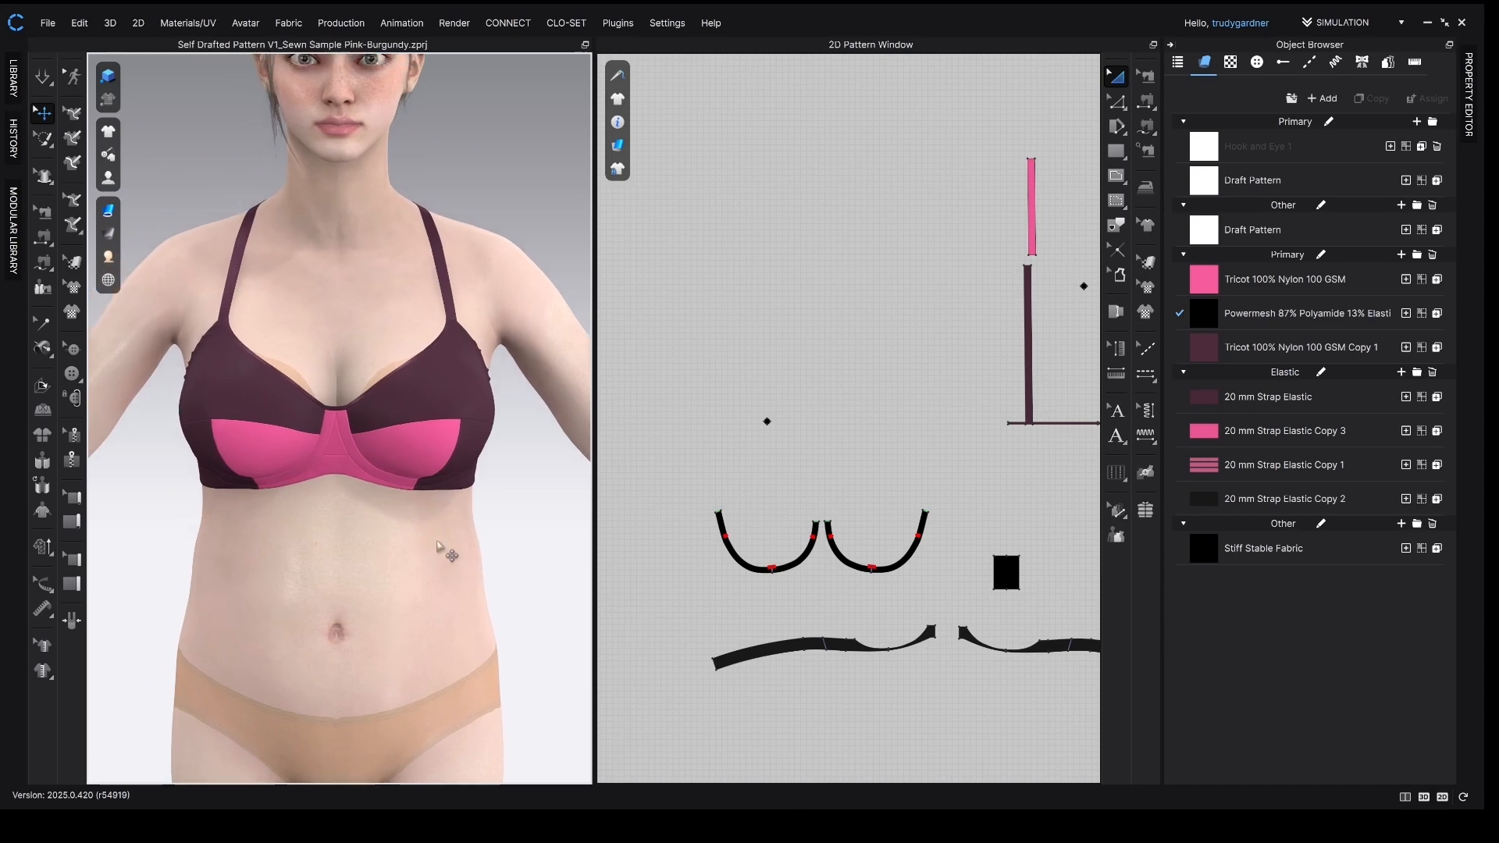
{"action": "middle_click_drag", "start_coordinate": [435, 514], "coordinate": [436, 496]}
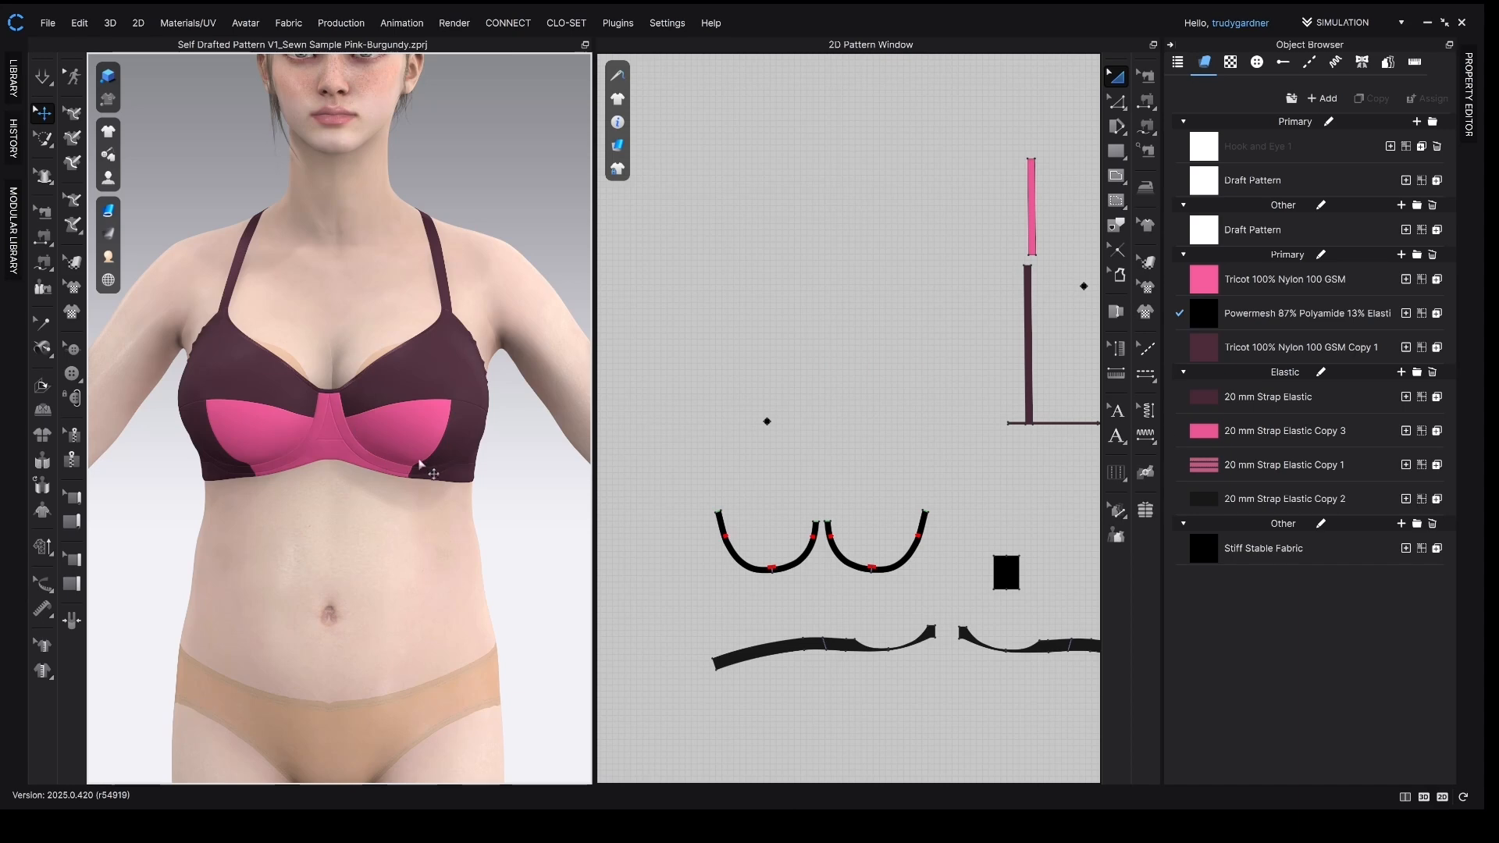
{"action": "right_click_drag", "start_coordinate": [434, 475], "coordinate": [215, 469]}
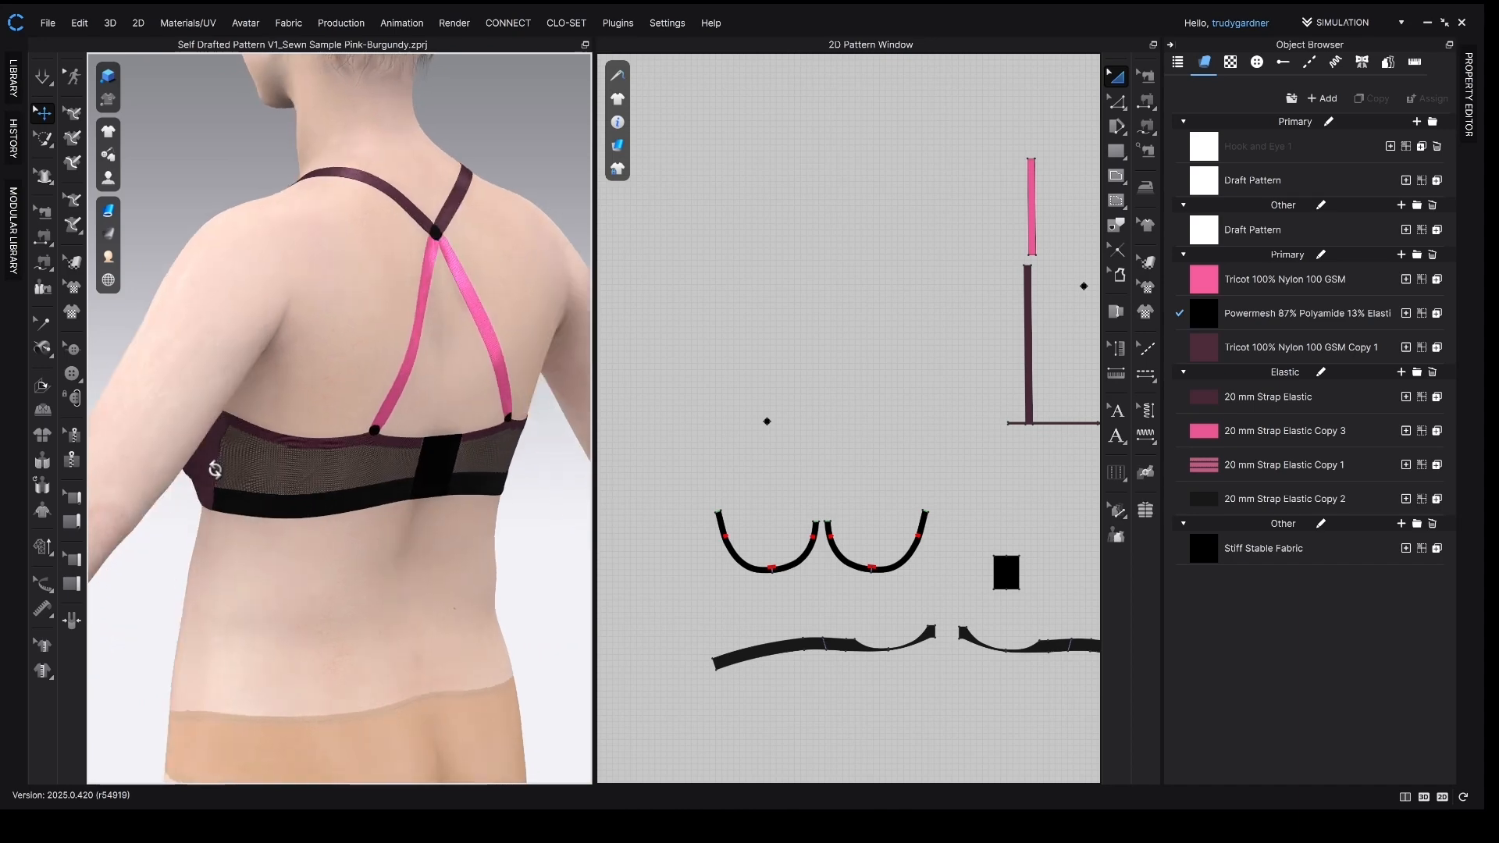
{"action": "right_click_drag", "start_coordinate": [415, 469], "coordinate": [327, 474]}
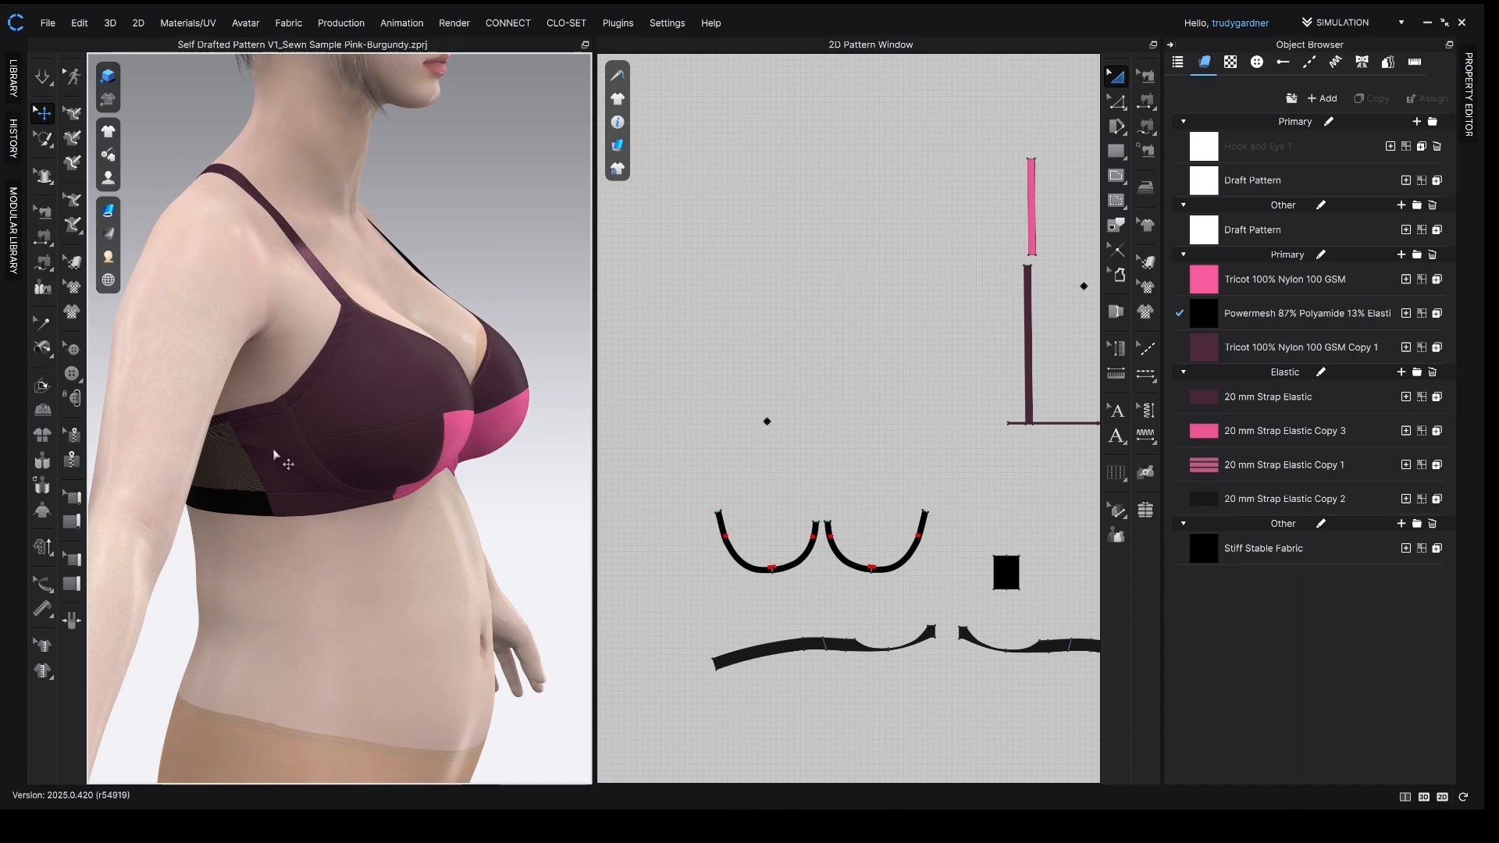
- Select the burgundy side panel of the band and examine how it meets the cup, mesh and lower edge
{"action": "left_click", "coordinate": [250, 435]}
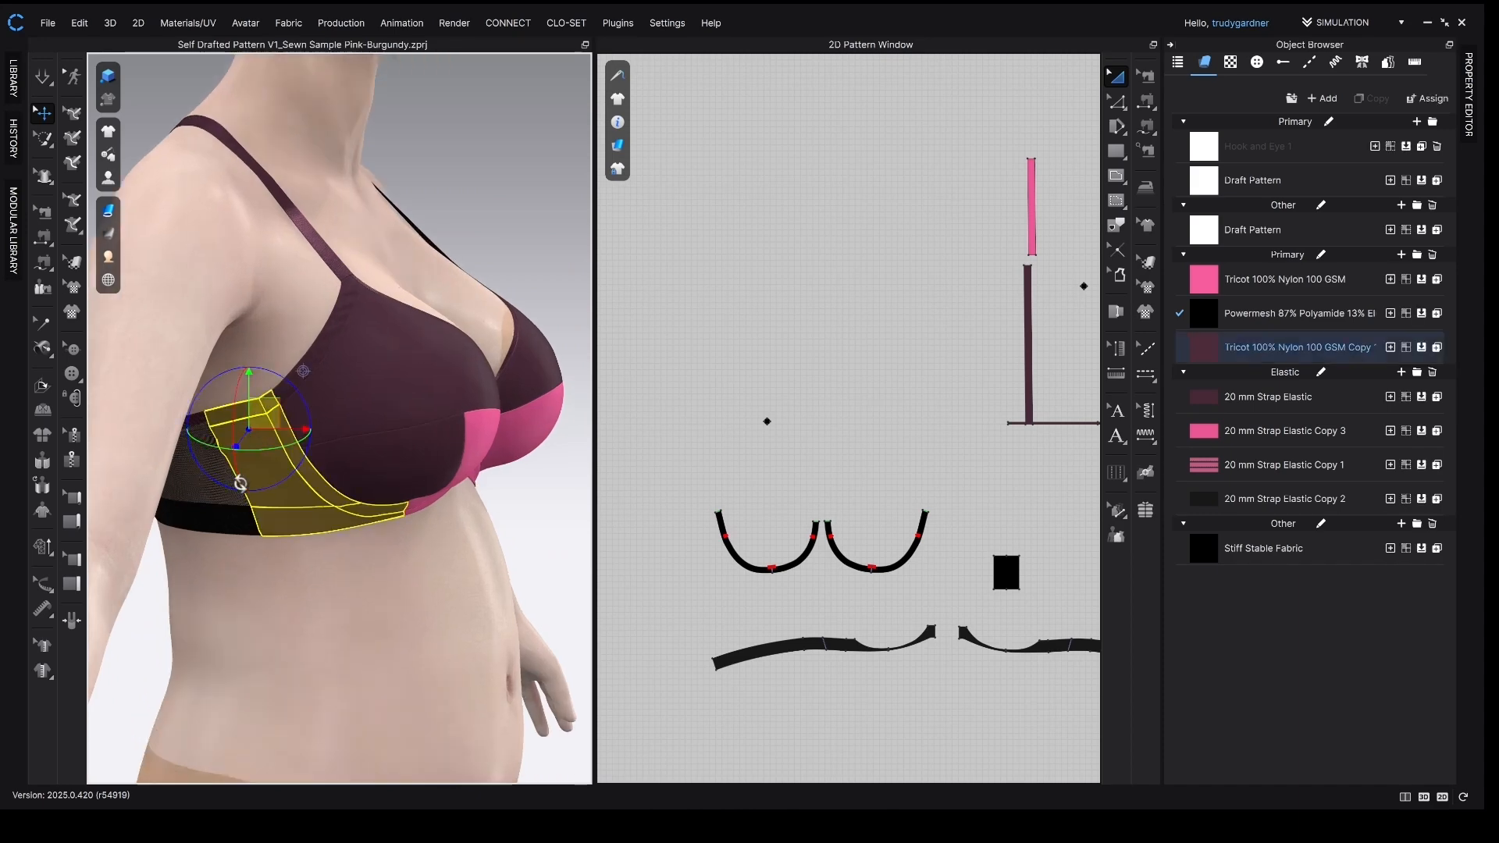
{"action": "left_click", "coordinate": [521, 506]}
{"action": "scroll", "coordinate": [305, 519], "scroll_direction": "up", "scroll_amount": 2}
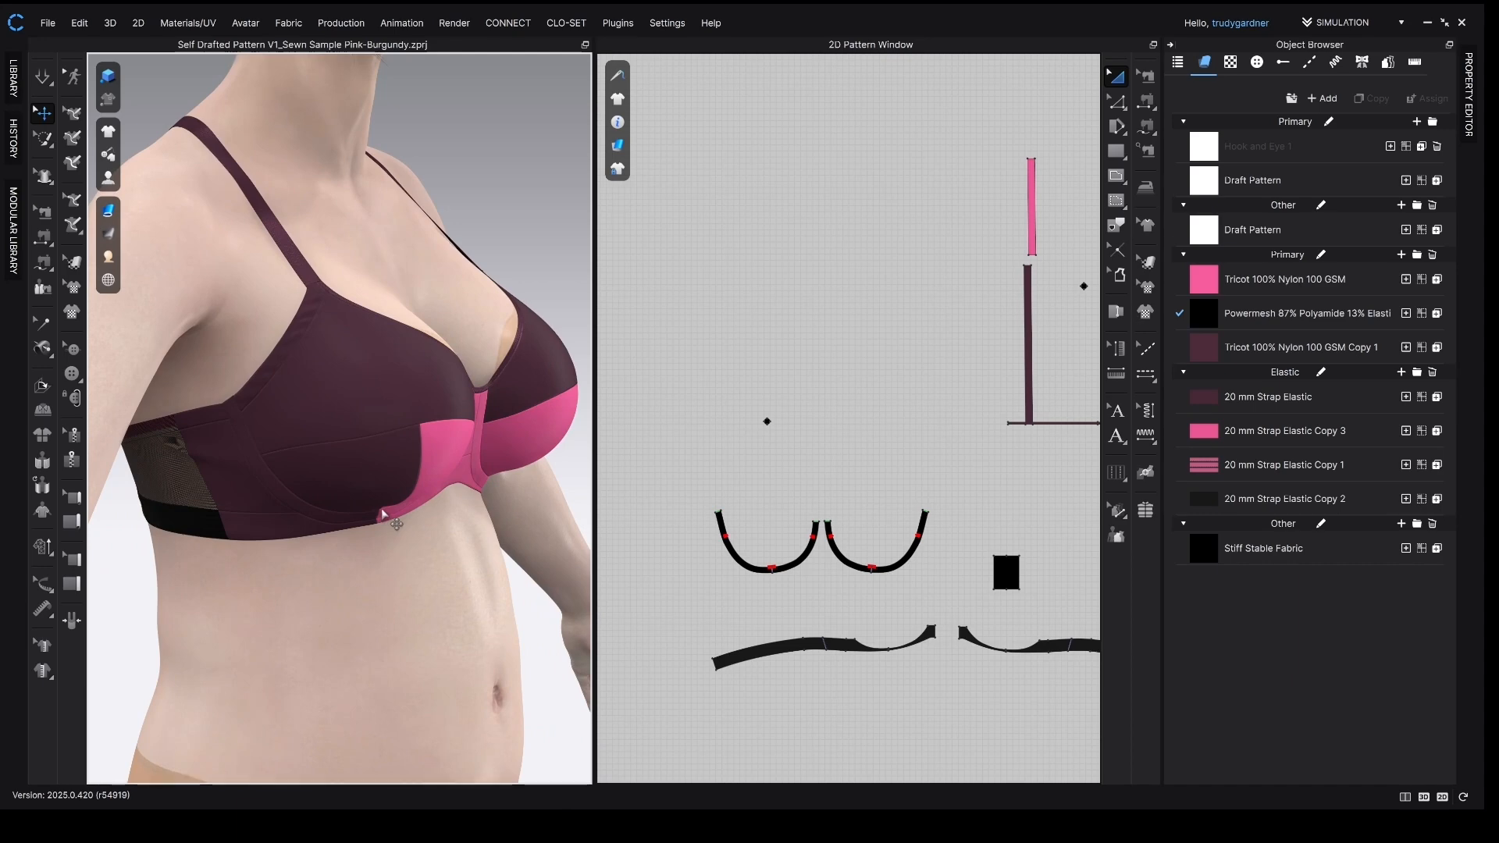
{"action": "middle_click_drag", "start_coordinate": [396, 507], "coordinate": [384, 525]}
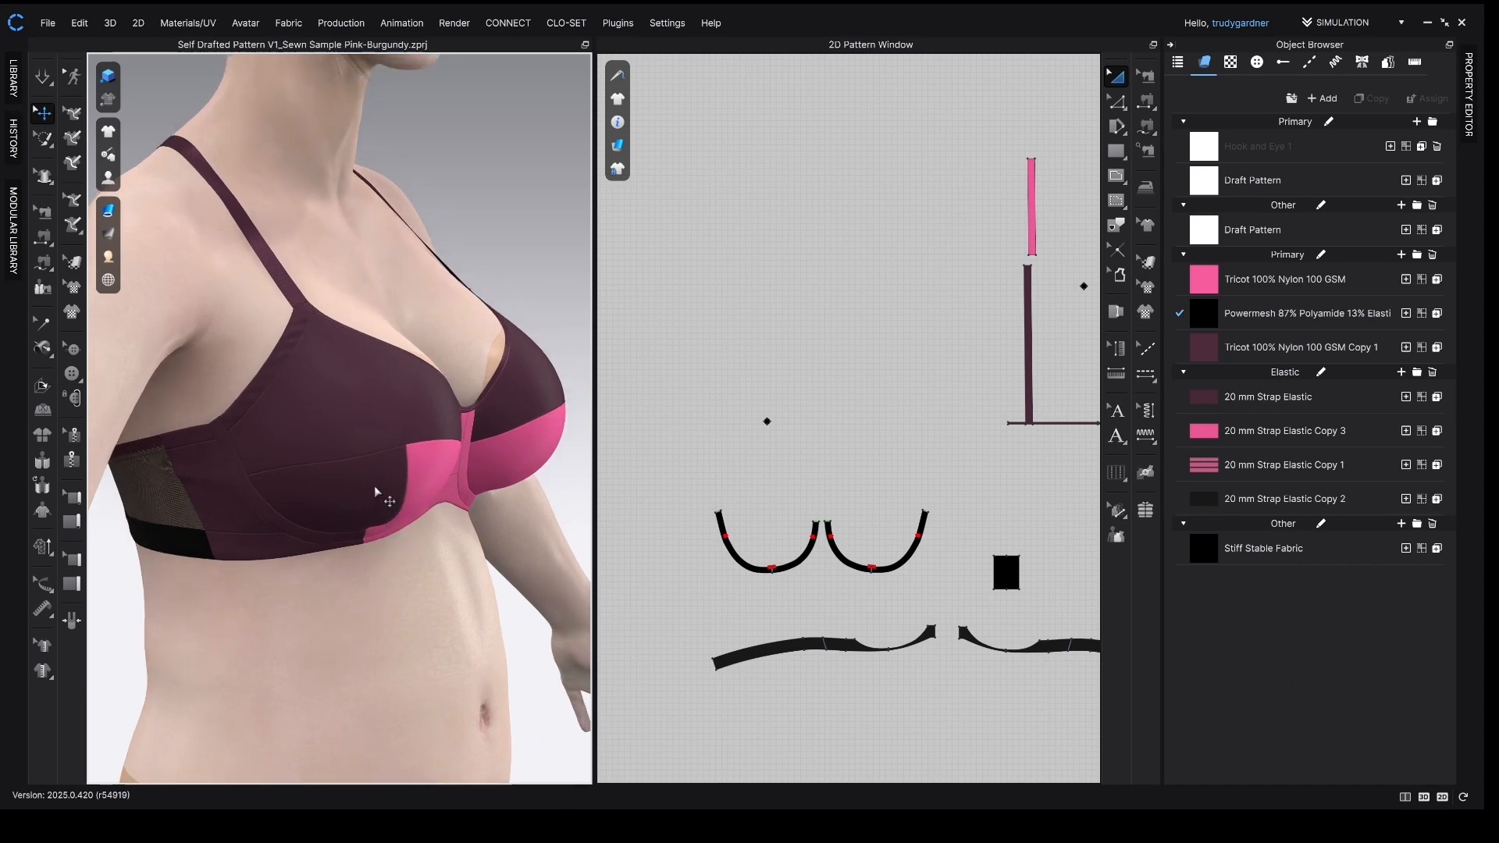
{"action": "scroll", "coordinate": [374, 490], "scroll_direction": "down", "scroll_amount": 3}
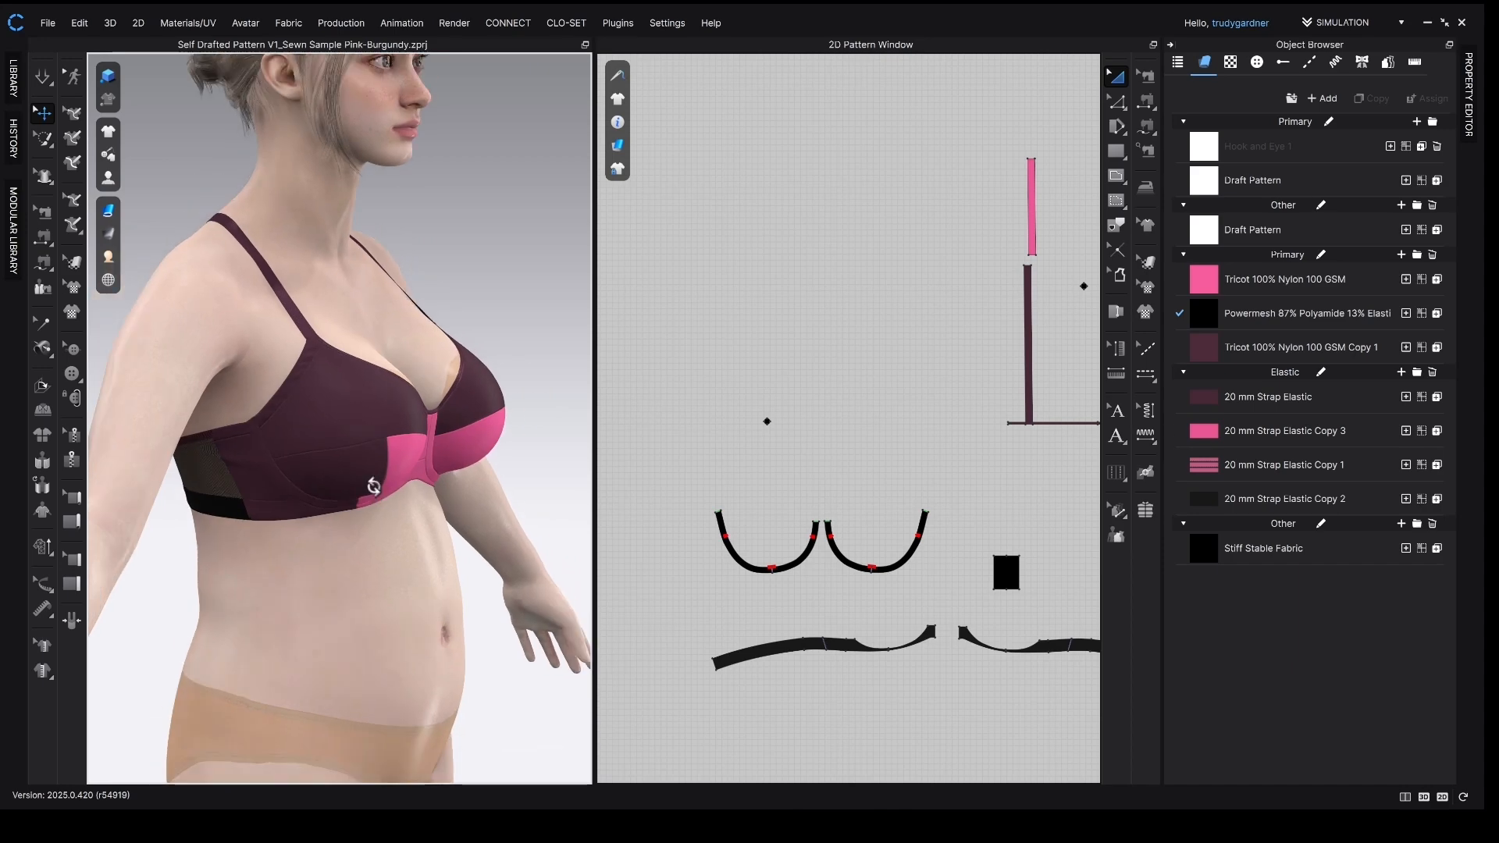
- Hide the avatar and select the elastic along the back band's upper edge to inspect it inside the bra
{"action": "right_click_drag", "start_coordinate": [417, 472], "coordinate": [356, 399]}
{"action": "key", "text": "shift+a"}
{"action": "left_click", "coordinate": [356, 398]}
{"action": "scroll", "coordinate": [406, 344], "scroll_direction": "up", "scroll_amount": 5}
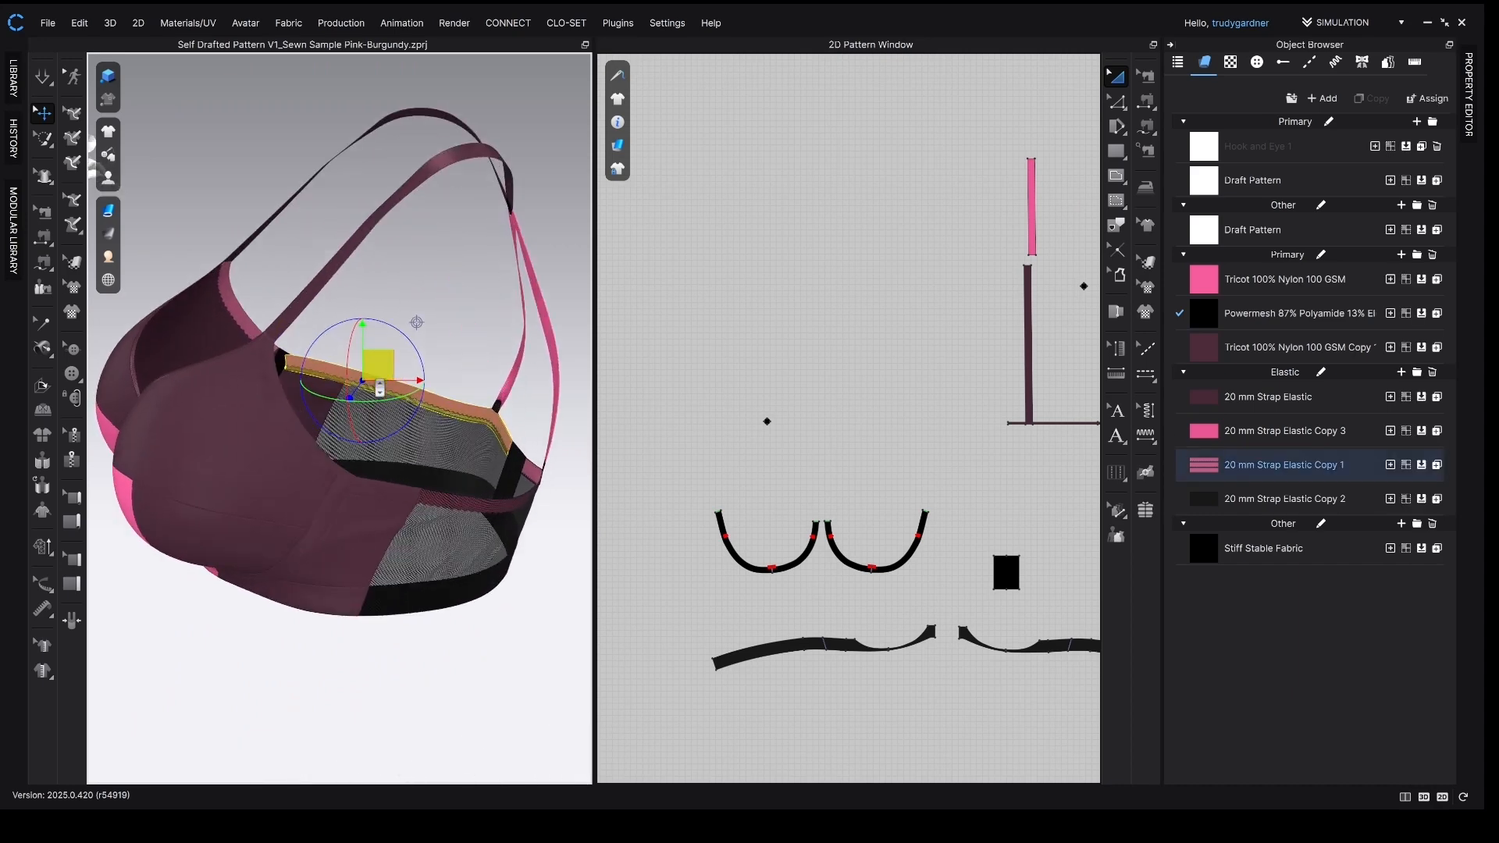
{"action": "left_click", "coordinate": [475, 374]}
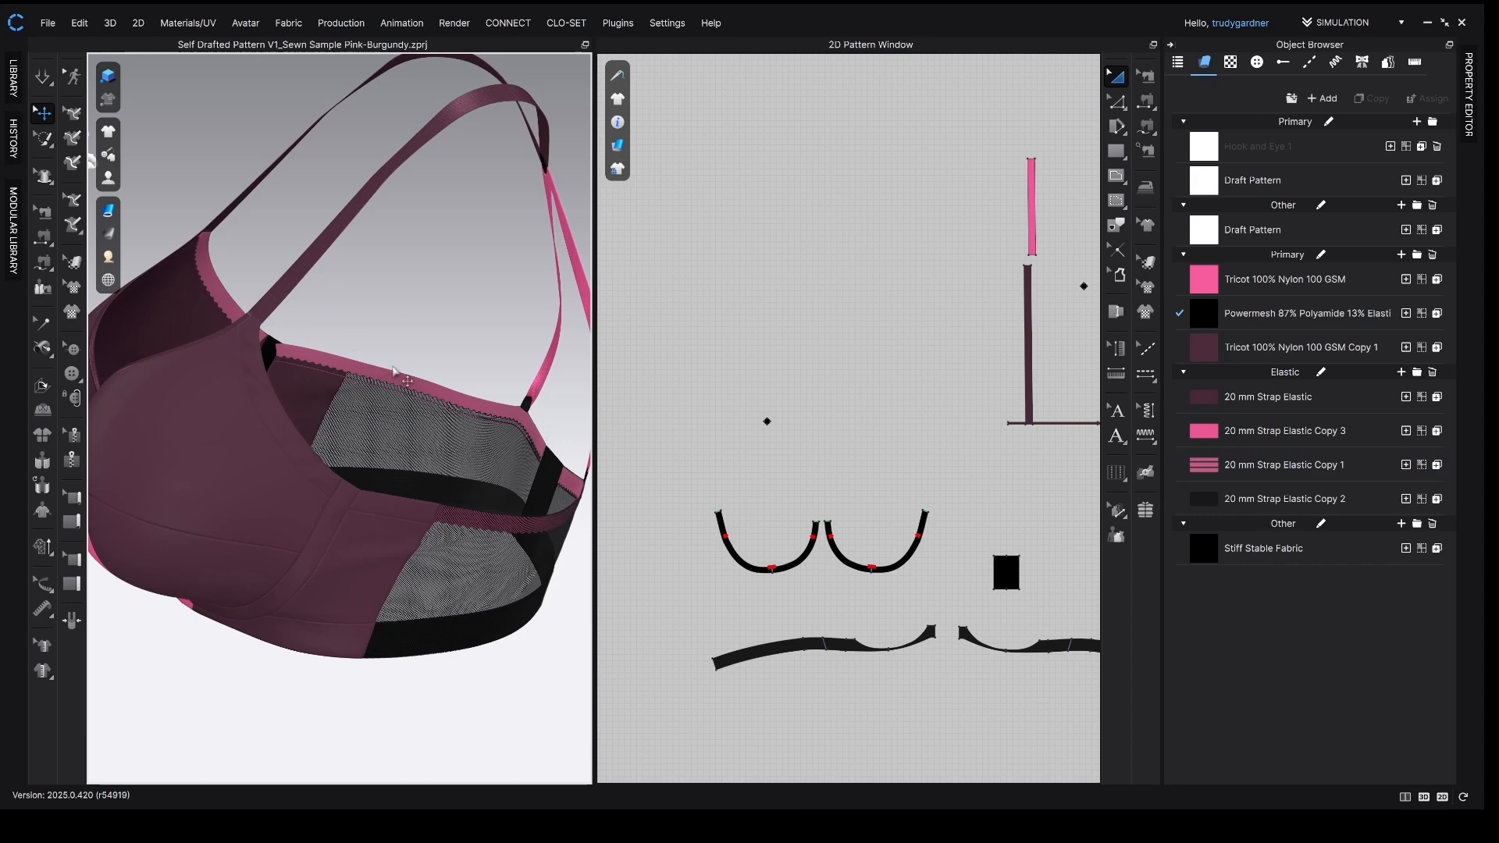
- Bring the bra without the avatar back into frame and examine it from the front and side with a lower-cup piece selected
{"action": "scroll", "coordinate": [367, 443], "scroll_direction": "down", "scroll_amount": 10}
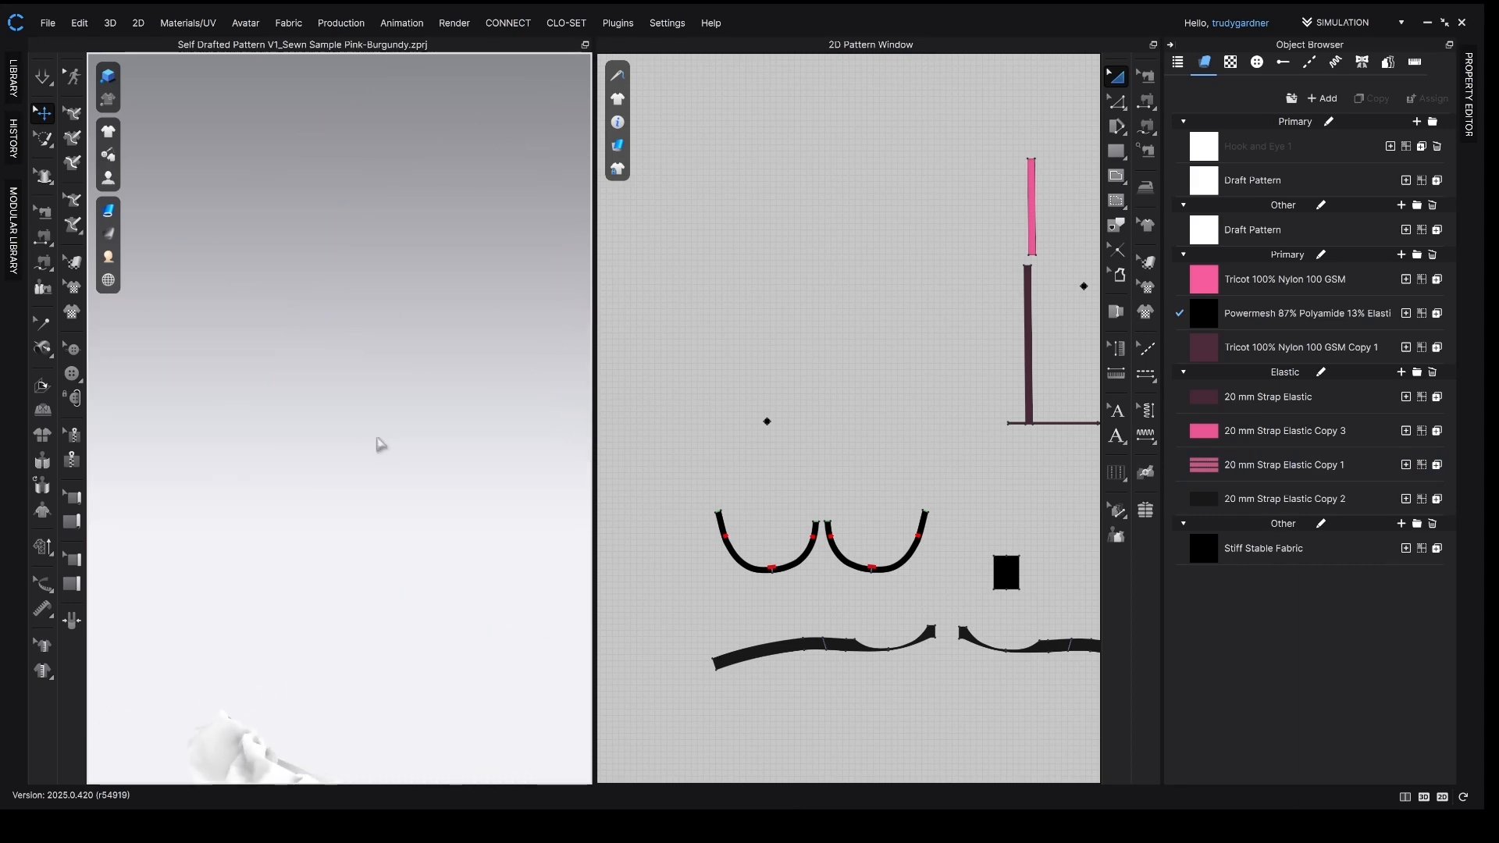
{"action": "scroll", "coordinate": [384, 448], "scroll_direction": "up", "scroll_amount": 8}
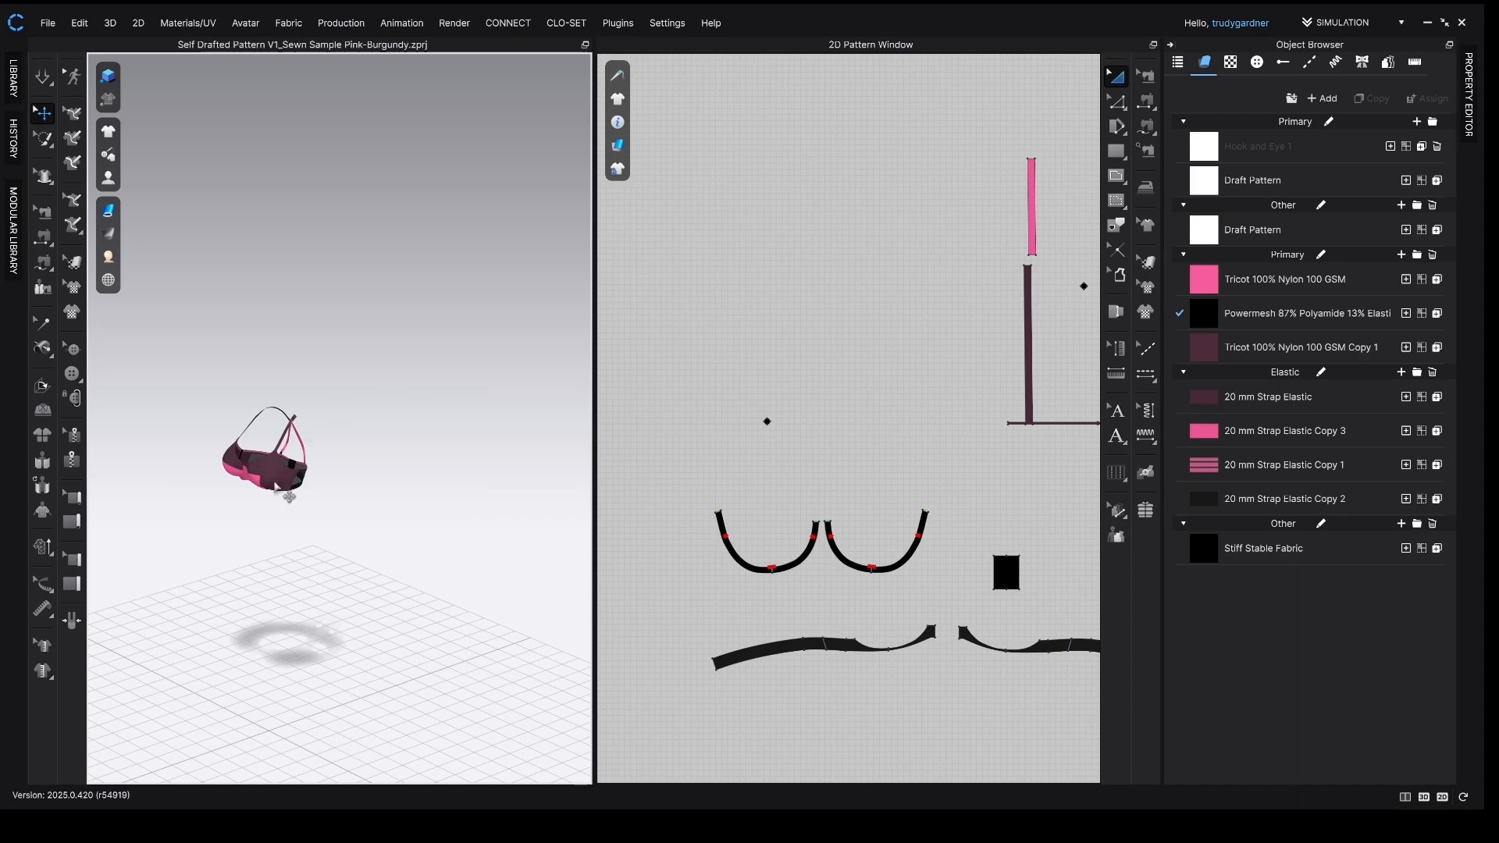
{"action": "left_click", "coordinate": [294, 495]}
{"action": "scroll", "coordinate": [327, 478], "scroll_direction": "up", "scroll_amount": 10}
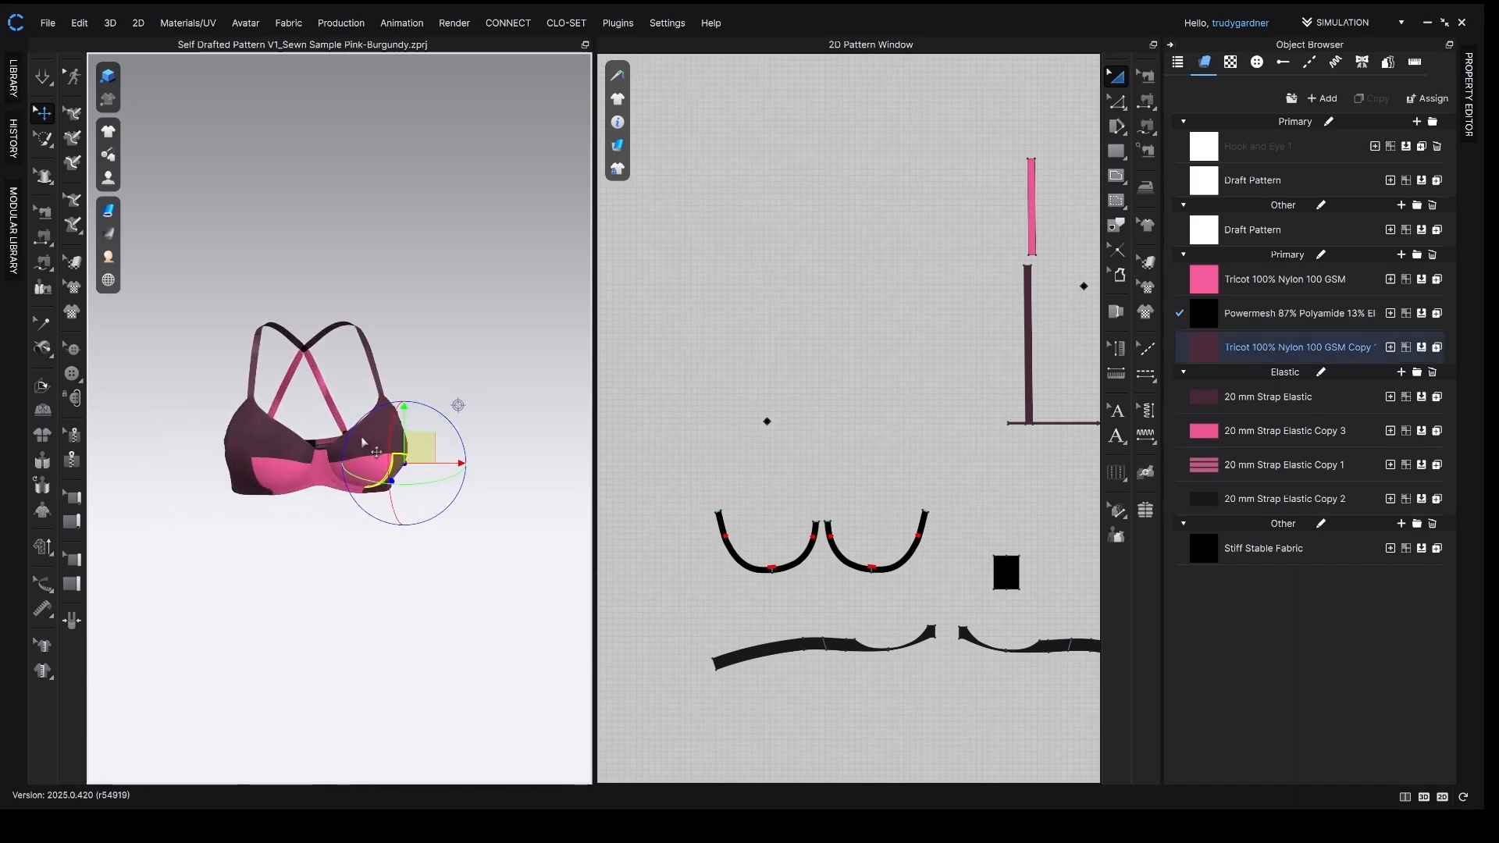
{"action": "right_click_drag", "start_coordinate": [310, 476], "coordinate": [254, 480]}
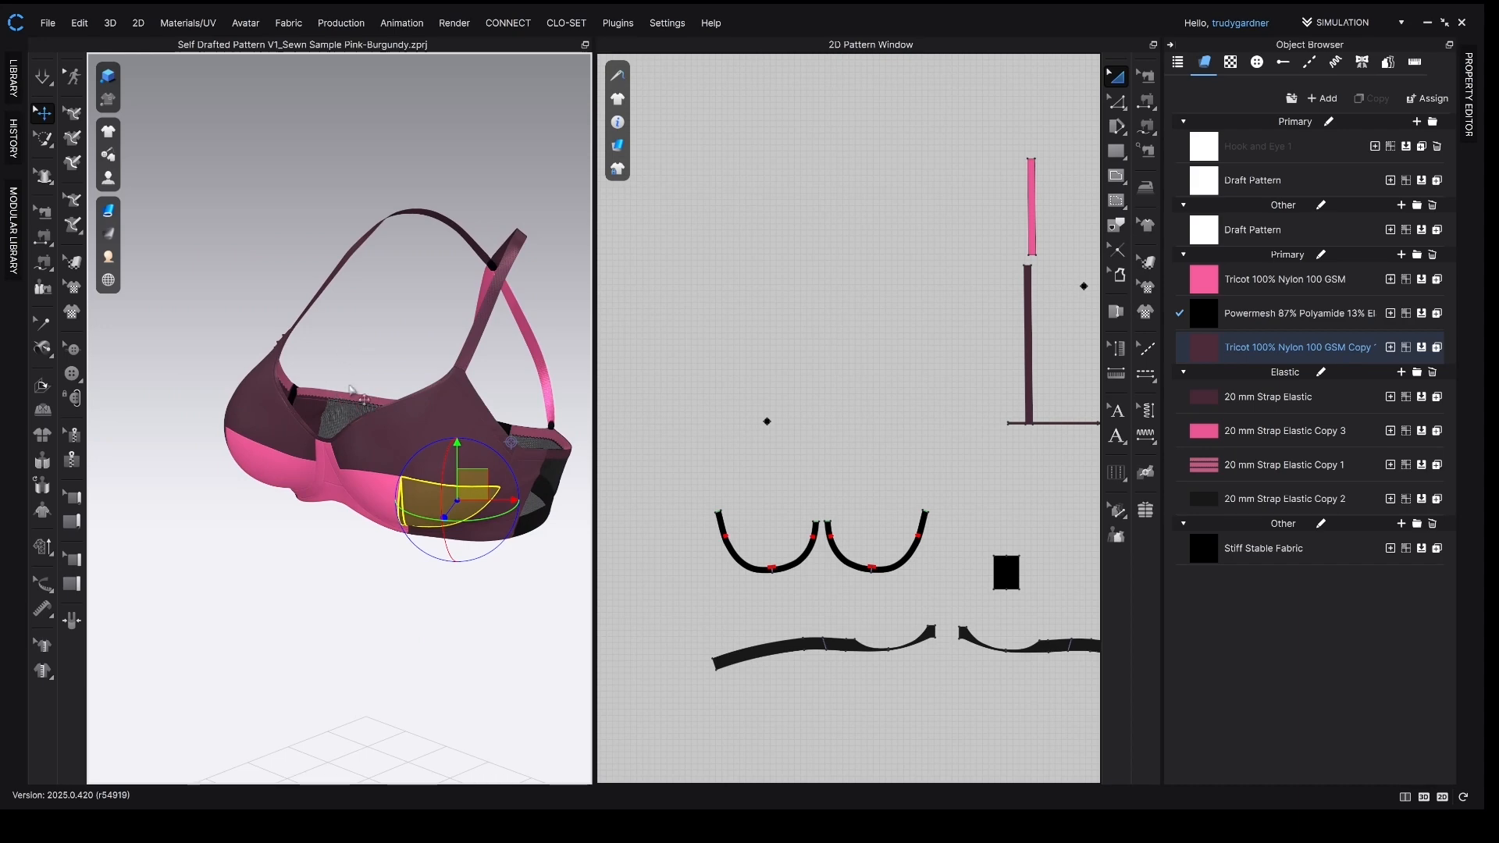
- Show the avatar again and view the bra from the side and straight from the front
{"action": "key", "text": "shift+a"}
{"action": "right_click_drag", "start_coordinate": [354, 424], "coordinate": [340, 411]}
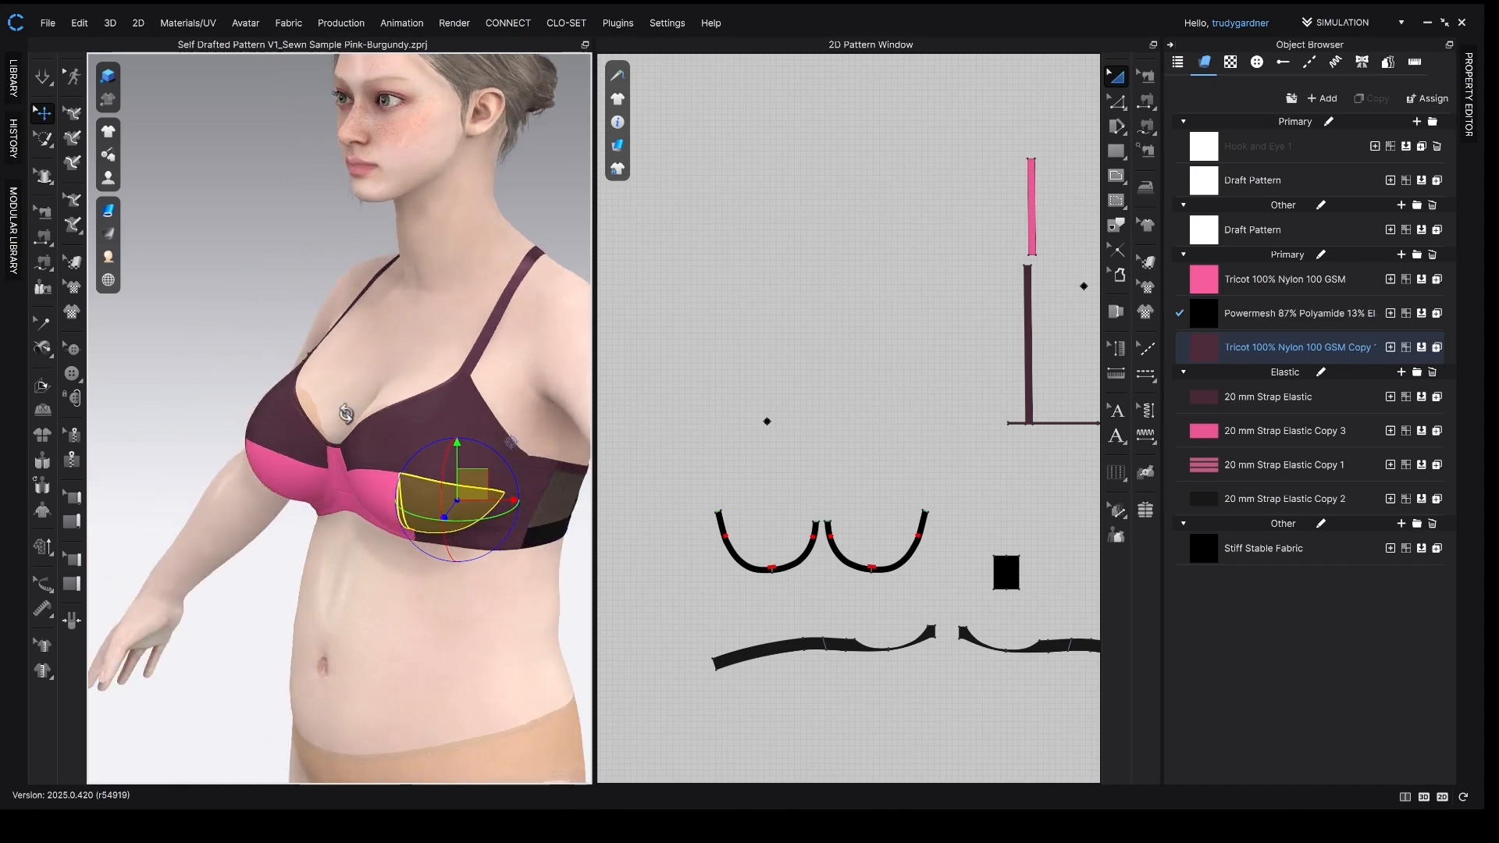
{"action": "right_click_drag", "start_coordinate": [403, 490], "coordinate": [375, 475]}
{"action": "middle_click_drag", "start_coordinate": [375, 475], "coordinate": [144, 442]}
{"action": "right_click_drag", "start_coordinate": [437, 461], "coordinate": [317, 474]}
{"action": "right_click_drag", "start_coordinate": [489, 495], "coordinate": [429, 479]}
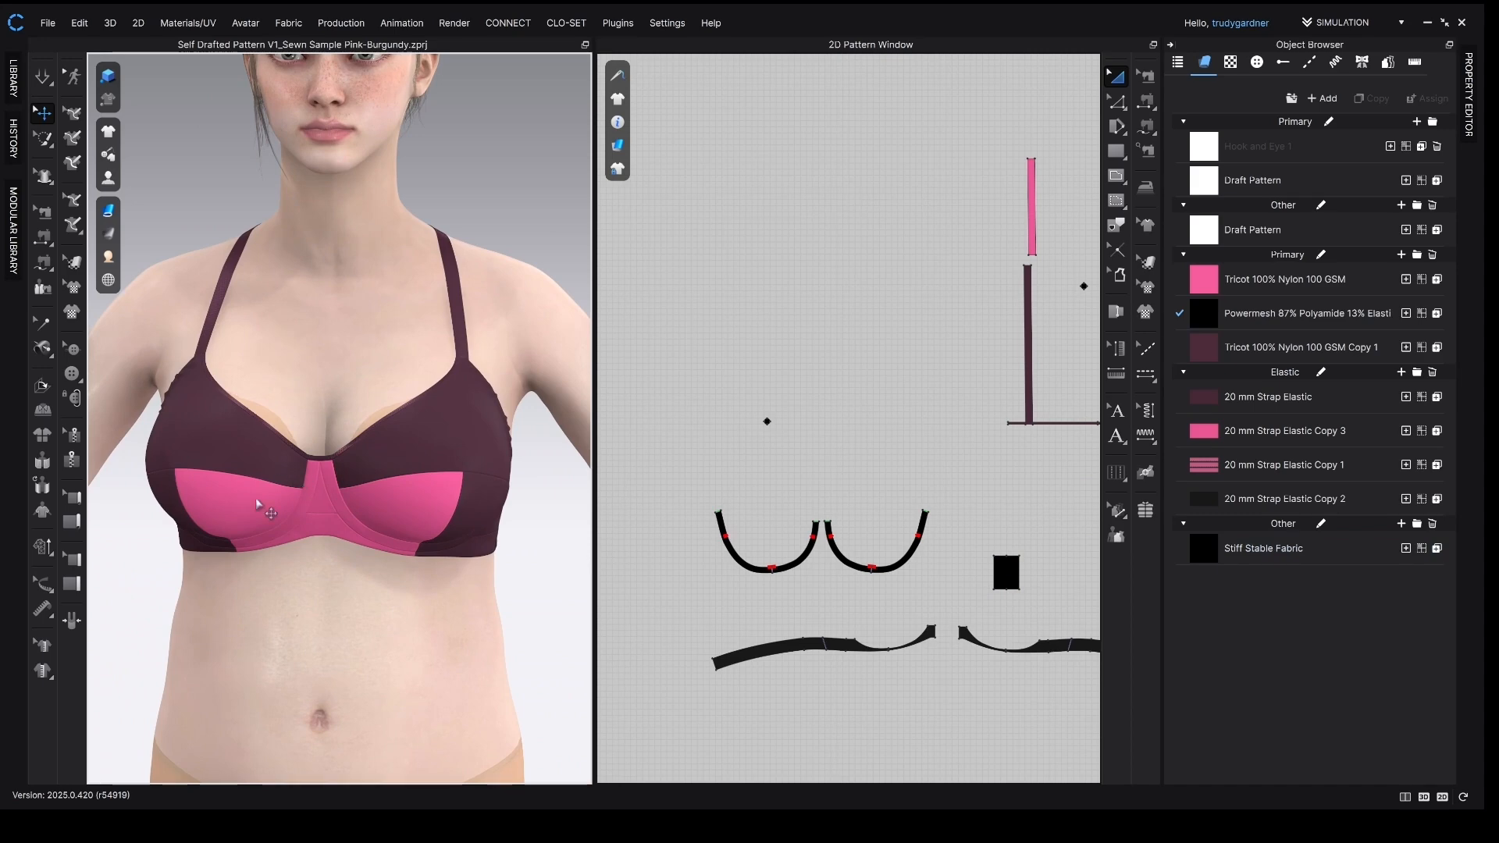
- View the full 2D pattern layout, and pause the Media Player video ZVE10_0224 on the sewn bra's front view
{"action": "scroll", "coordinate": [860, 525], "scroll_direction": "down", "scroll_amount": 8}
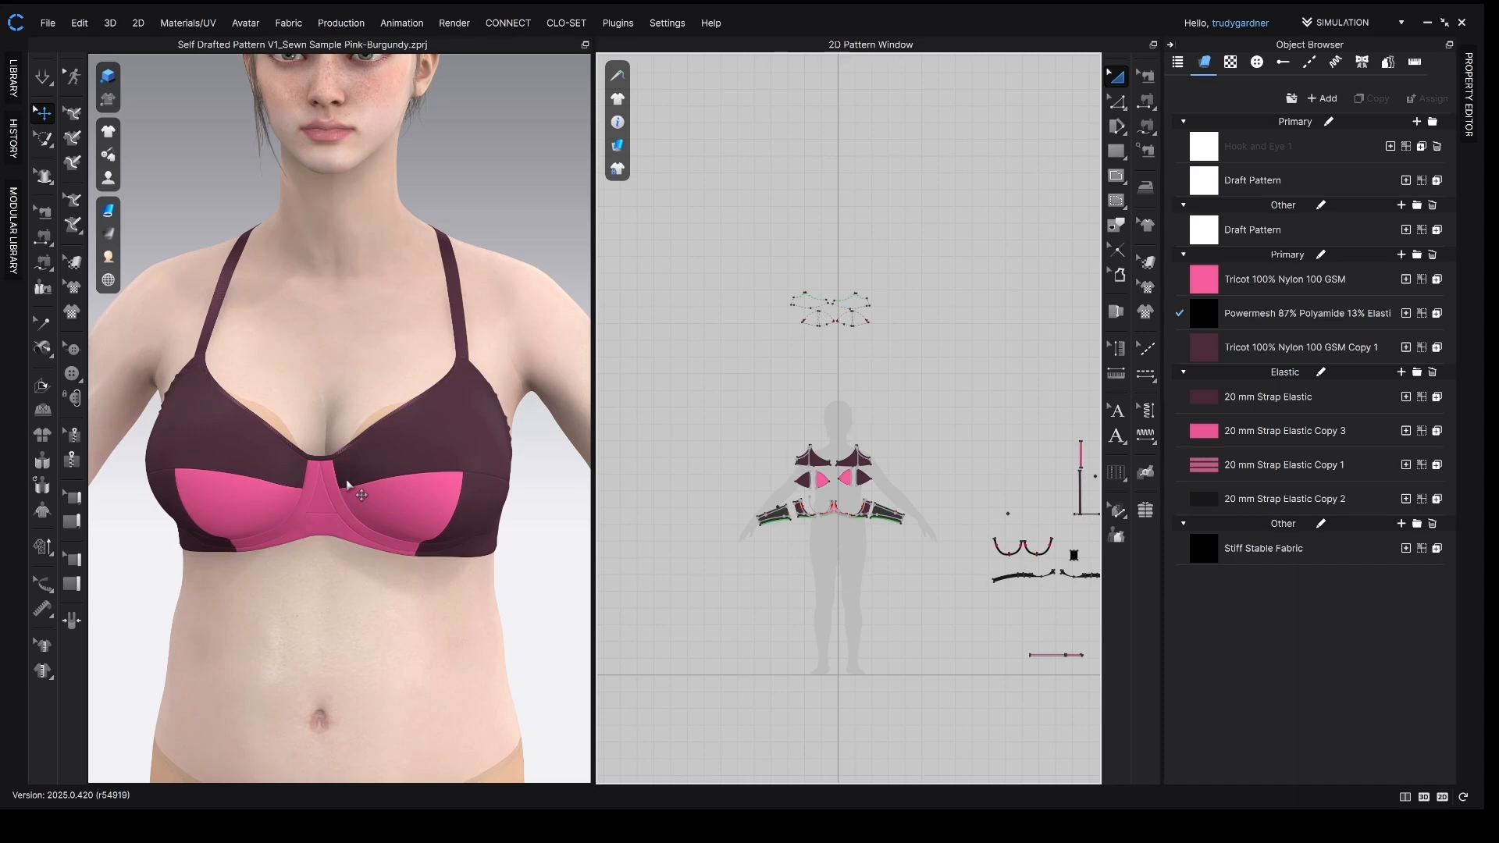
{"action": "scroll", "coordinate": [780, 504], "scroll_direction": "up", "scroll_amount": 8}
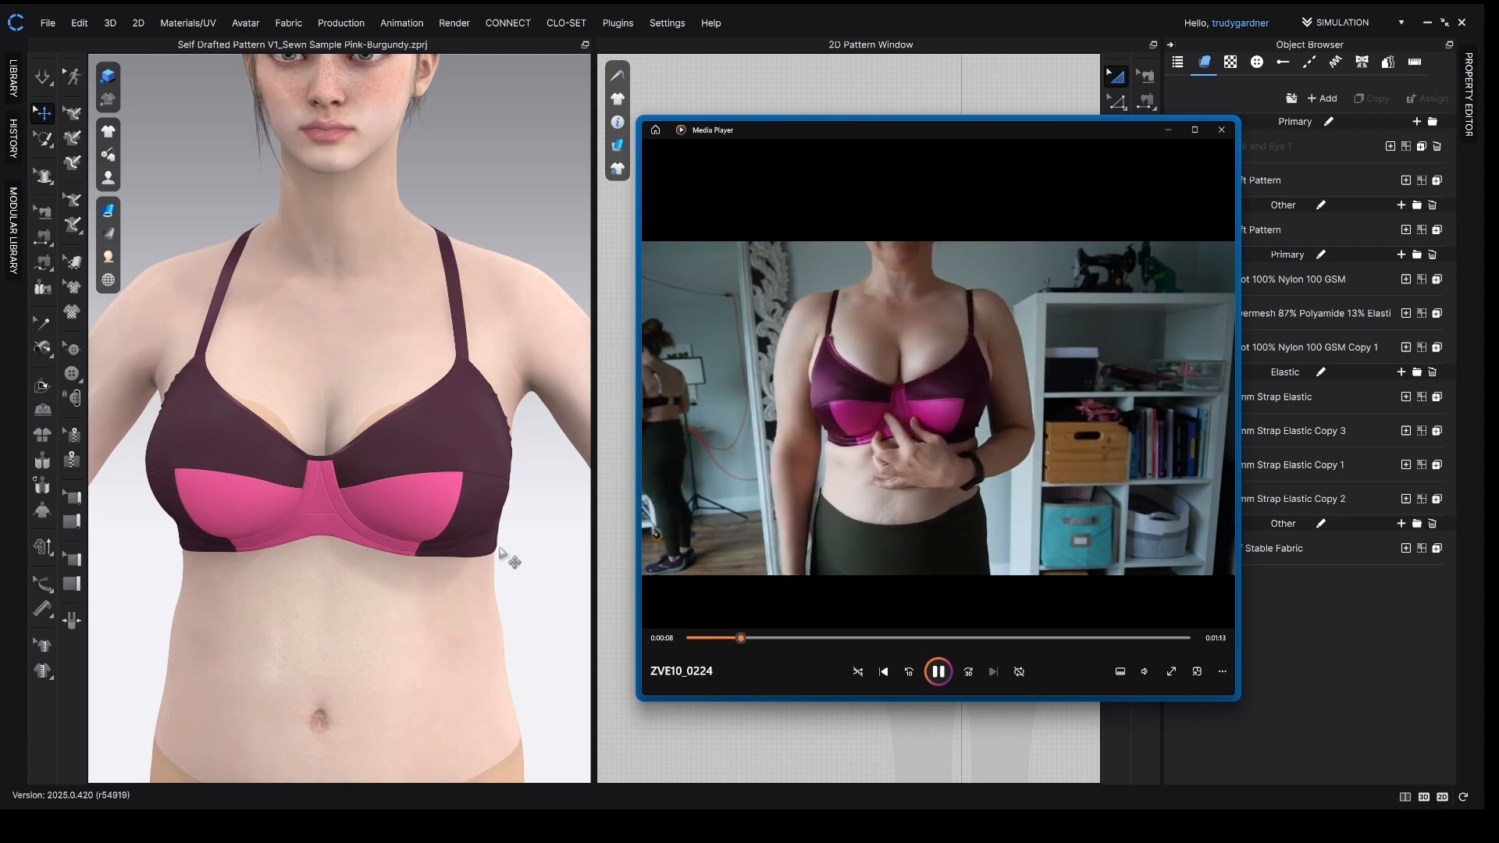
{"action": "key", "text": "space"}
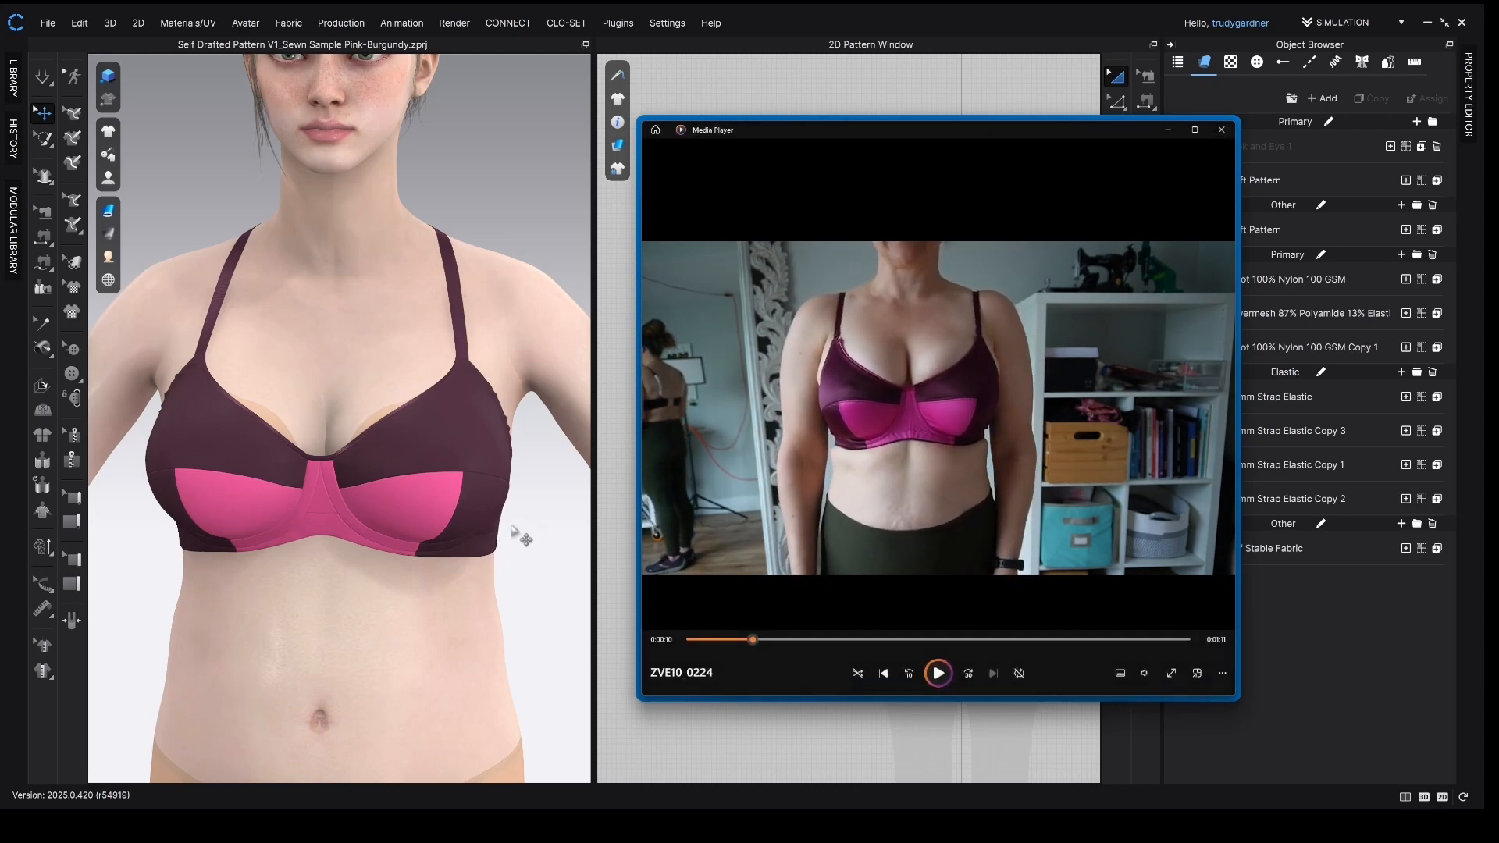
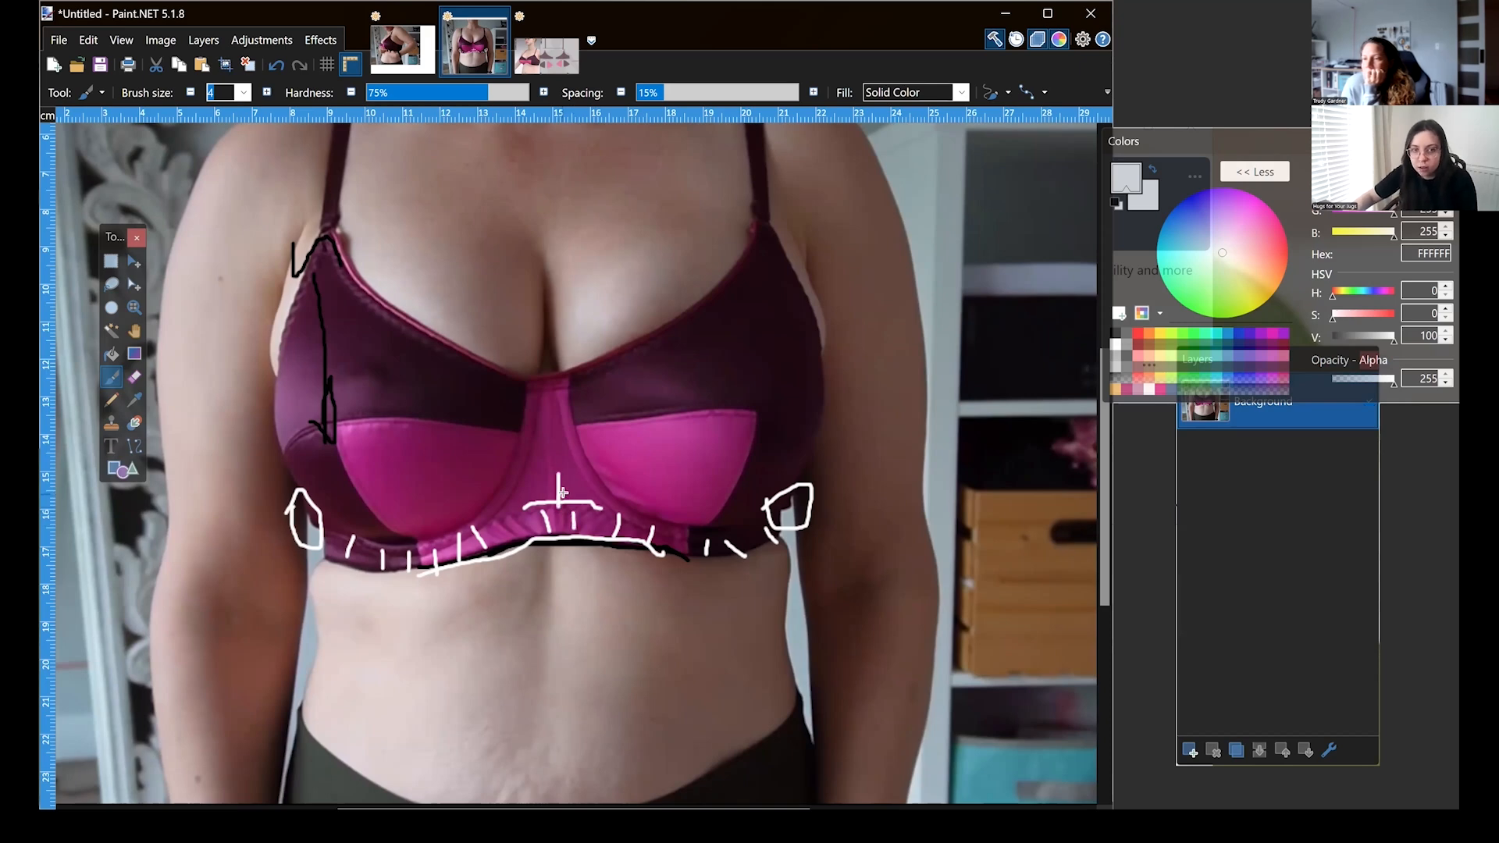
- In Paint.NET, undo the last four white brush strokes at the center of the bra's bridge
{"action": "key", "text": "ctrl+z"}
{"action": "key", "text": "ctrl+z"}
{"action": "key", "text": "ctrl+z"}
{"action": "key", "text": "ctrl+z"}
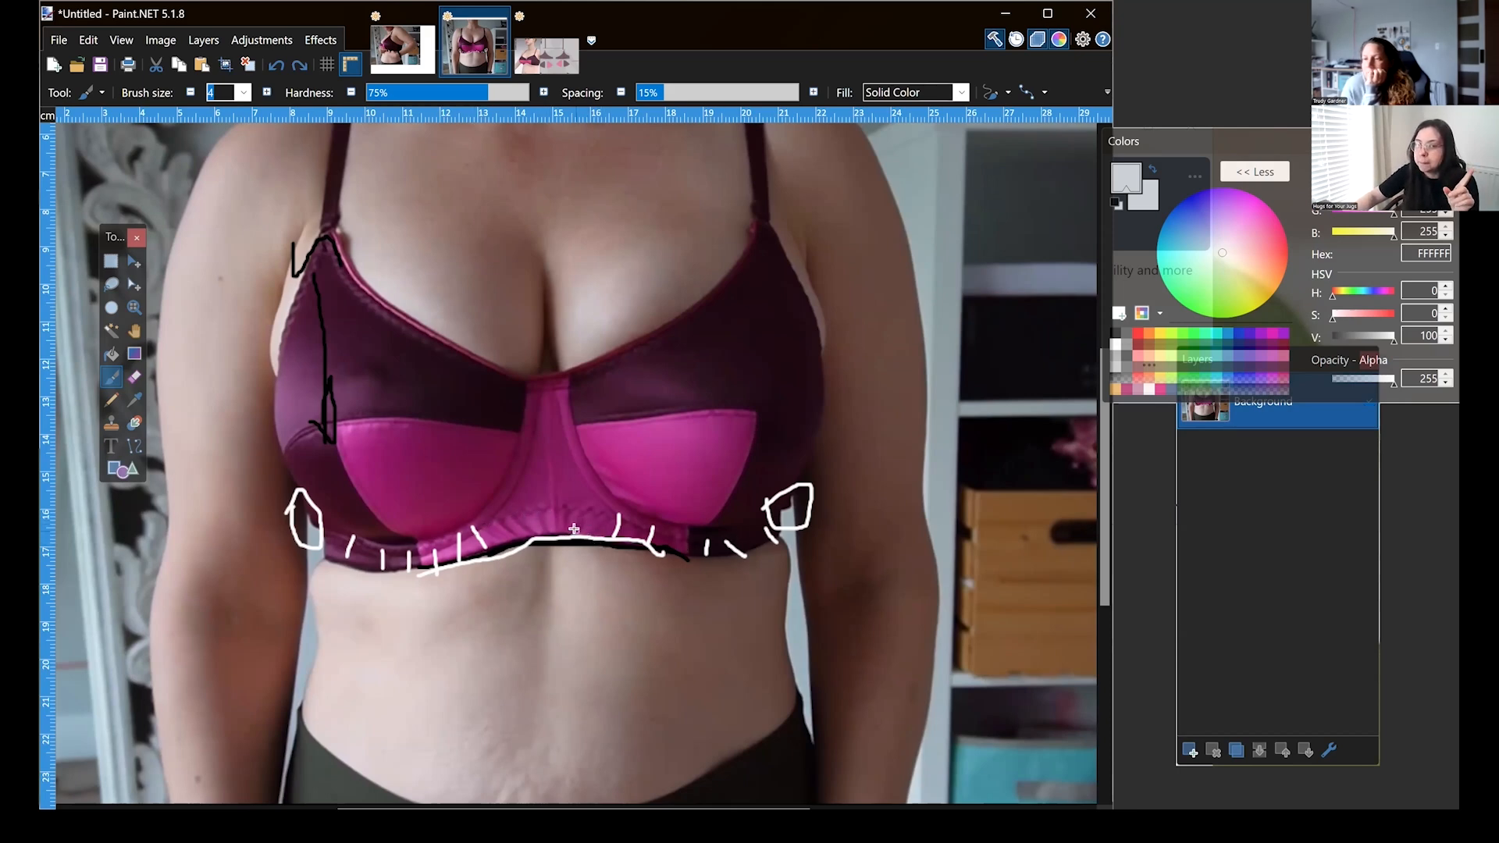
- Paint a short white brush stroke across the lower part of the bra's bridge in the photo
{"action": "mouse_move", "coordinate": [549, 506]}
{"action": "left_mouse_down"}
{"action": "mouse_move", "coordinate": [648, 502]}
{"action": "mouse_move", "coordinate": [616, 496]}
{"action": "left_mouse_up"}
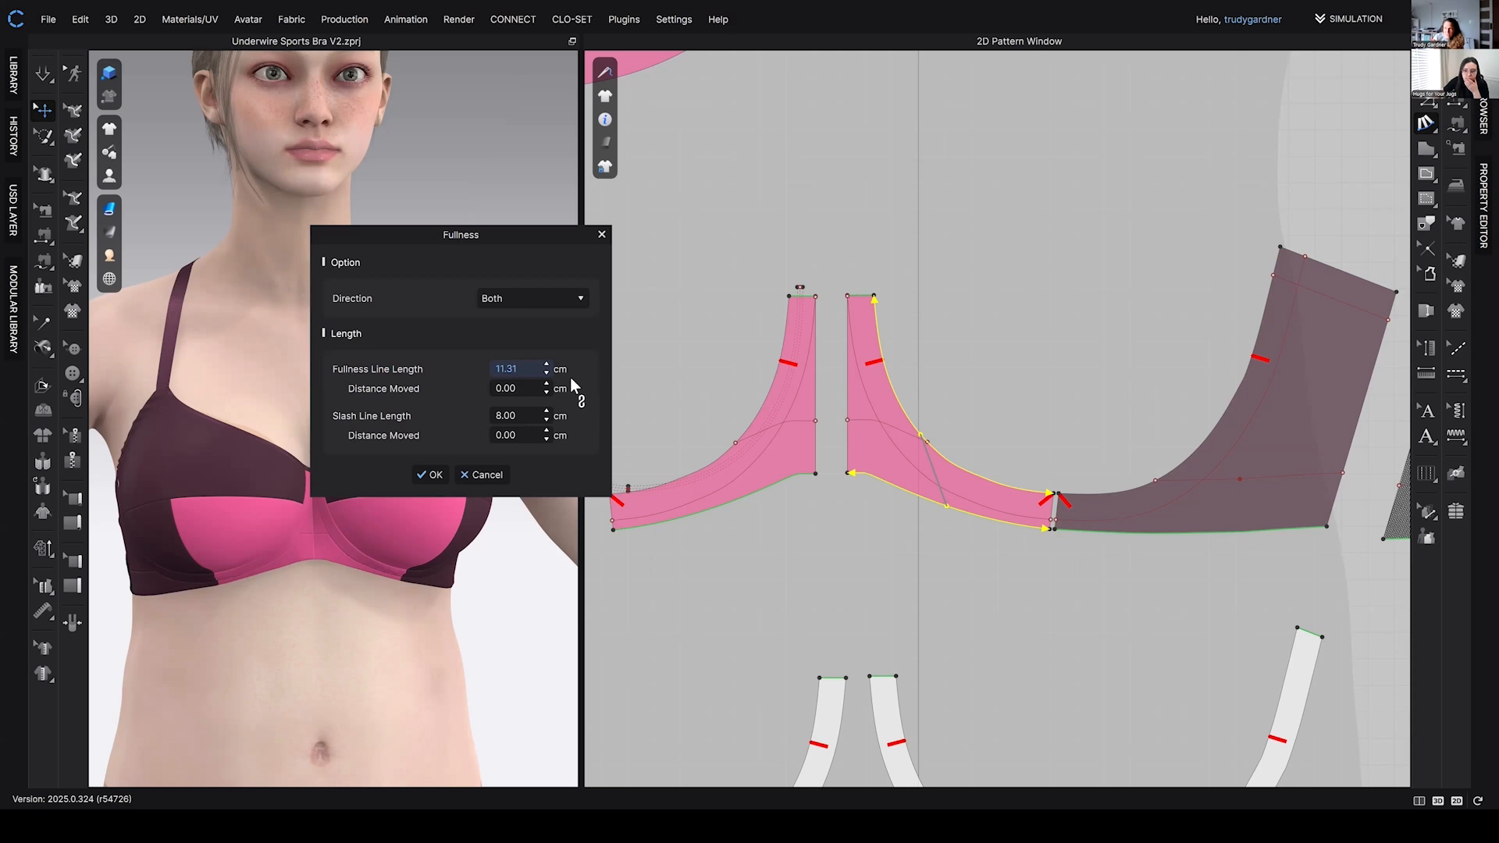
- Set the pink bridge piece's fullness line length to 11.5 cm with direction Both and apply the Fullness change
{"action": "type", "text": "11"}
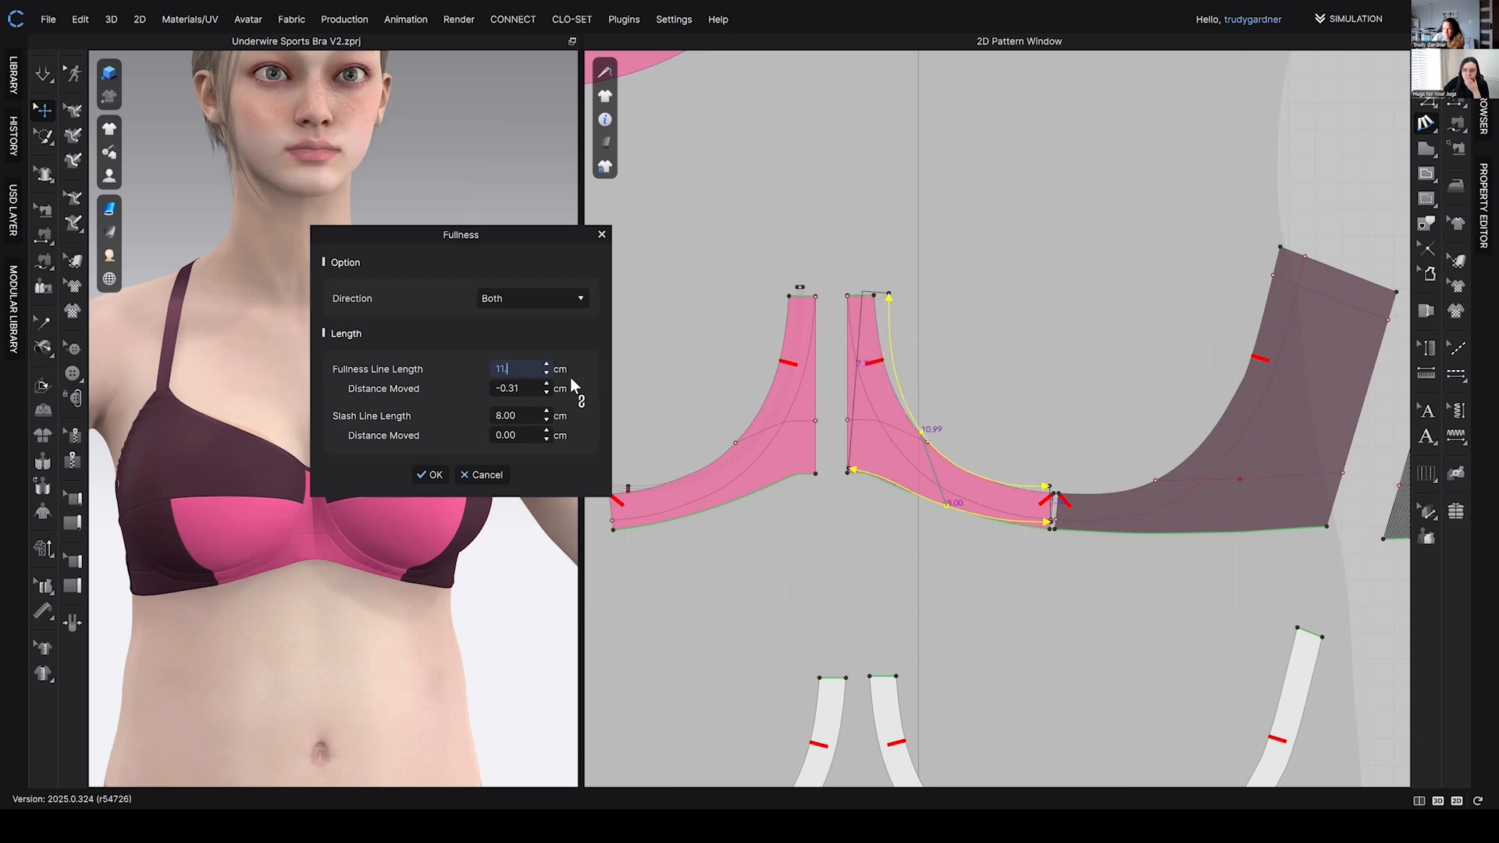
{"action": "type", "text": ".5"}
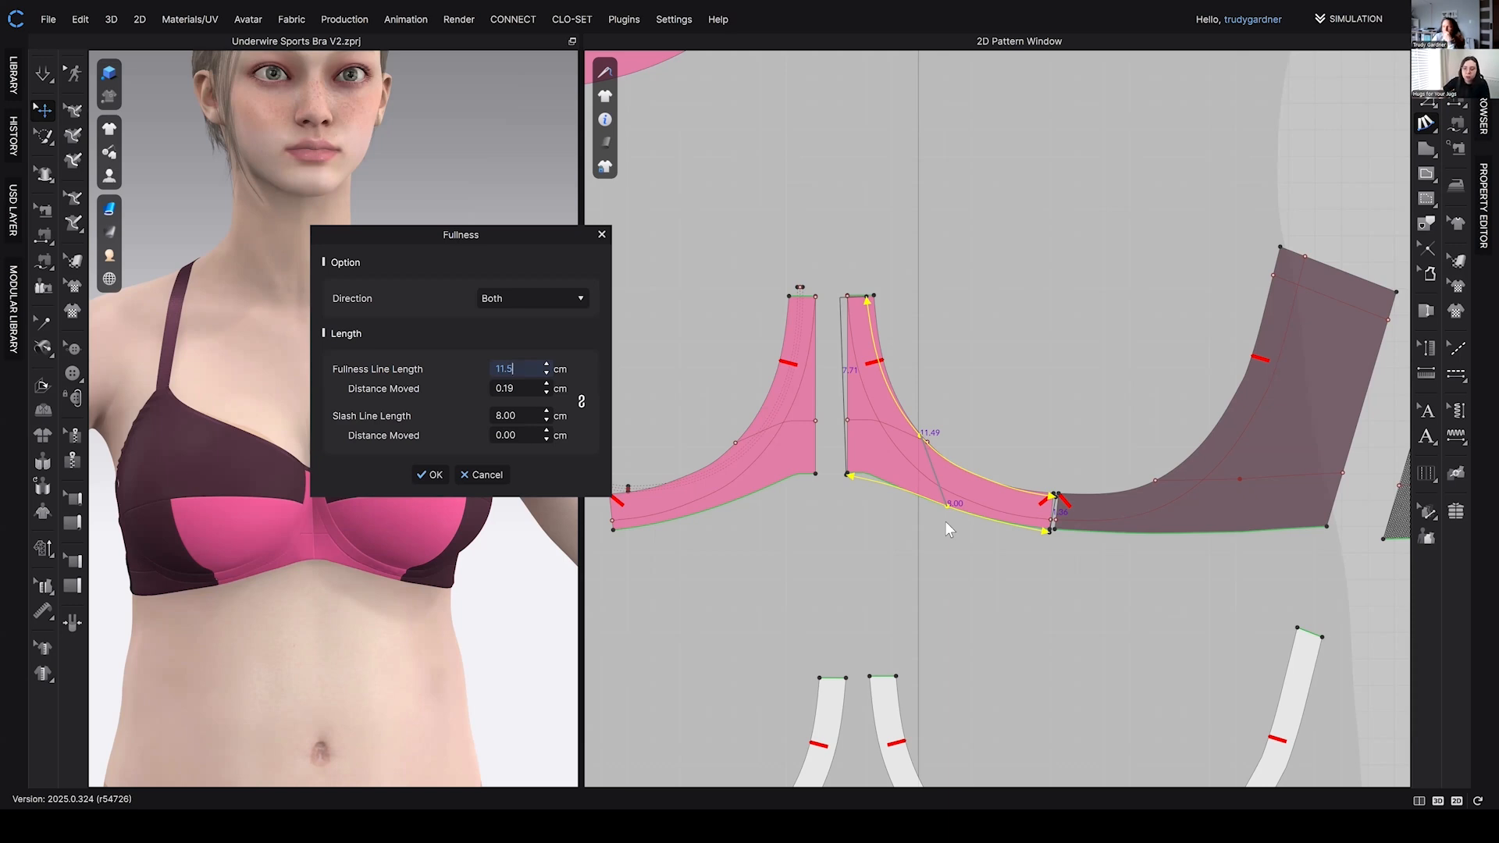
{"action": "key", "text": "Return"}
{"action": "scroll", "coordinate": [749, 435], "scroll_direction": "up", "scroll_amount": 4}
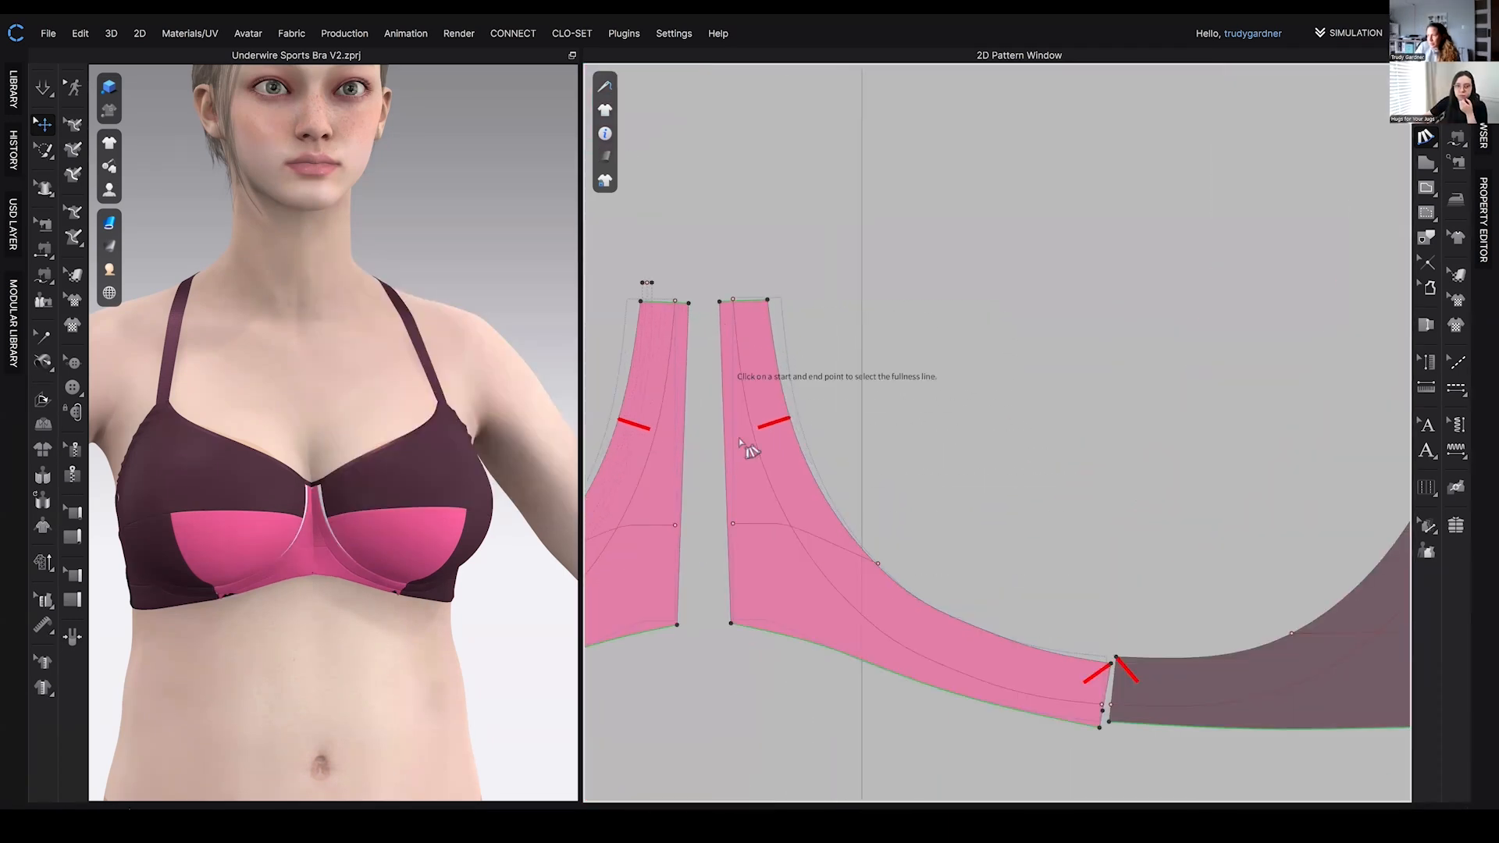
- Apply Fullness to the dark cradle piece between its wire line and lower edge, with direction Both and a slash line length of 9.8 cm
{"action": "scroll", "coordinate": [763, 461], "scroll_direction": "down", "scroll_amount": 2}
{"action": "middle_click_drag", "start_coordinate": [1077, 532], "coordinate": [987, 509]}
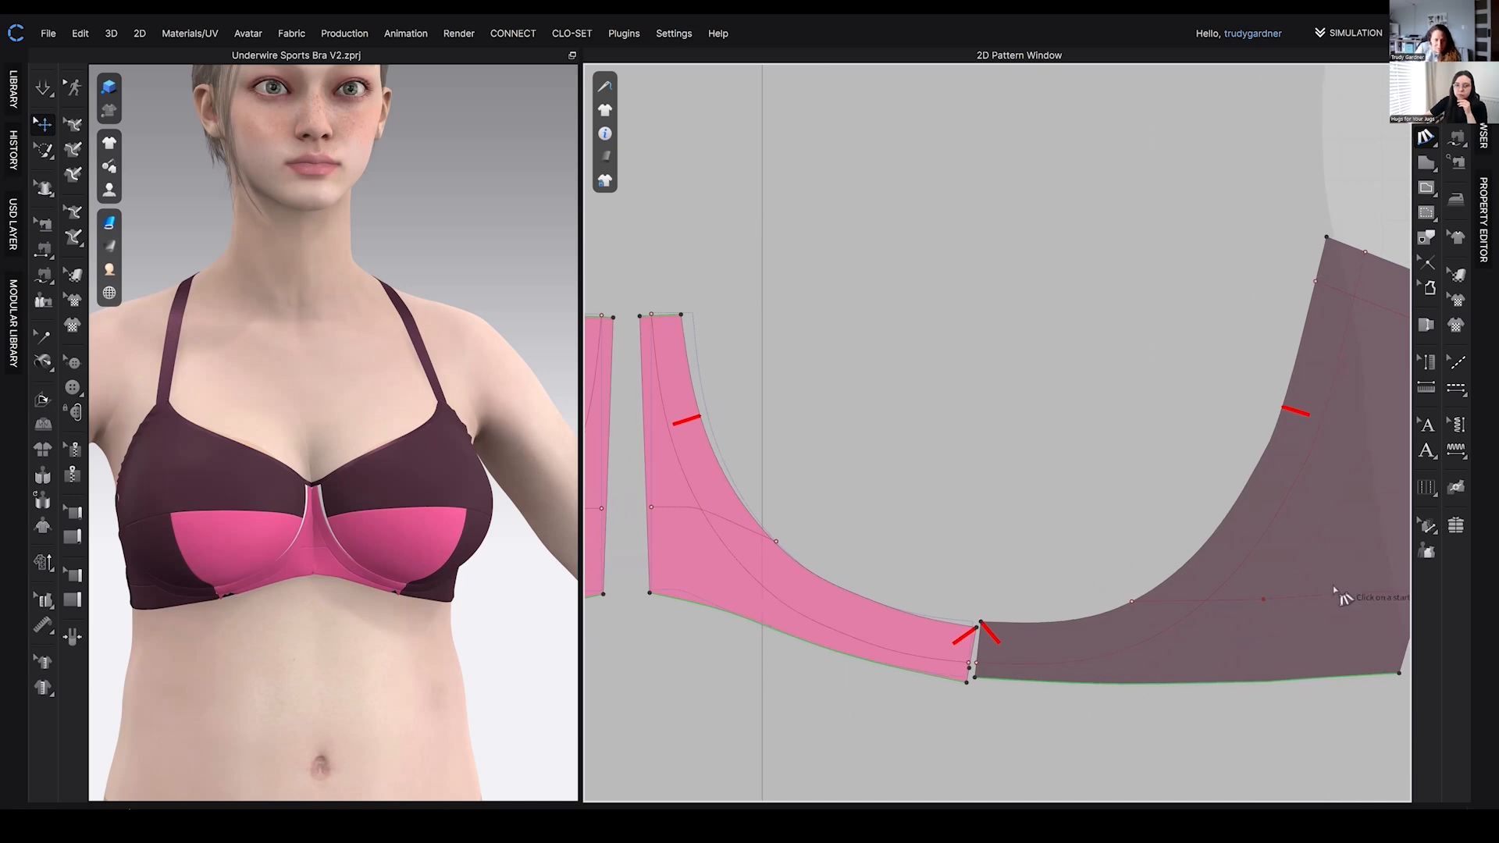
{"action": "scroll", "coordinate": [1070, 424], "scroll_direction": "down", "scroll_amount": 2}
{"action": "middle_click_drag", "start_coordinate": [1233, 397], "coordinate": [1137, 386]}
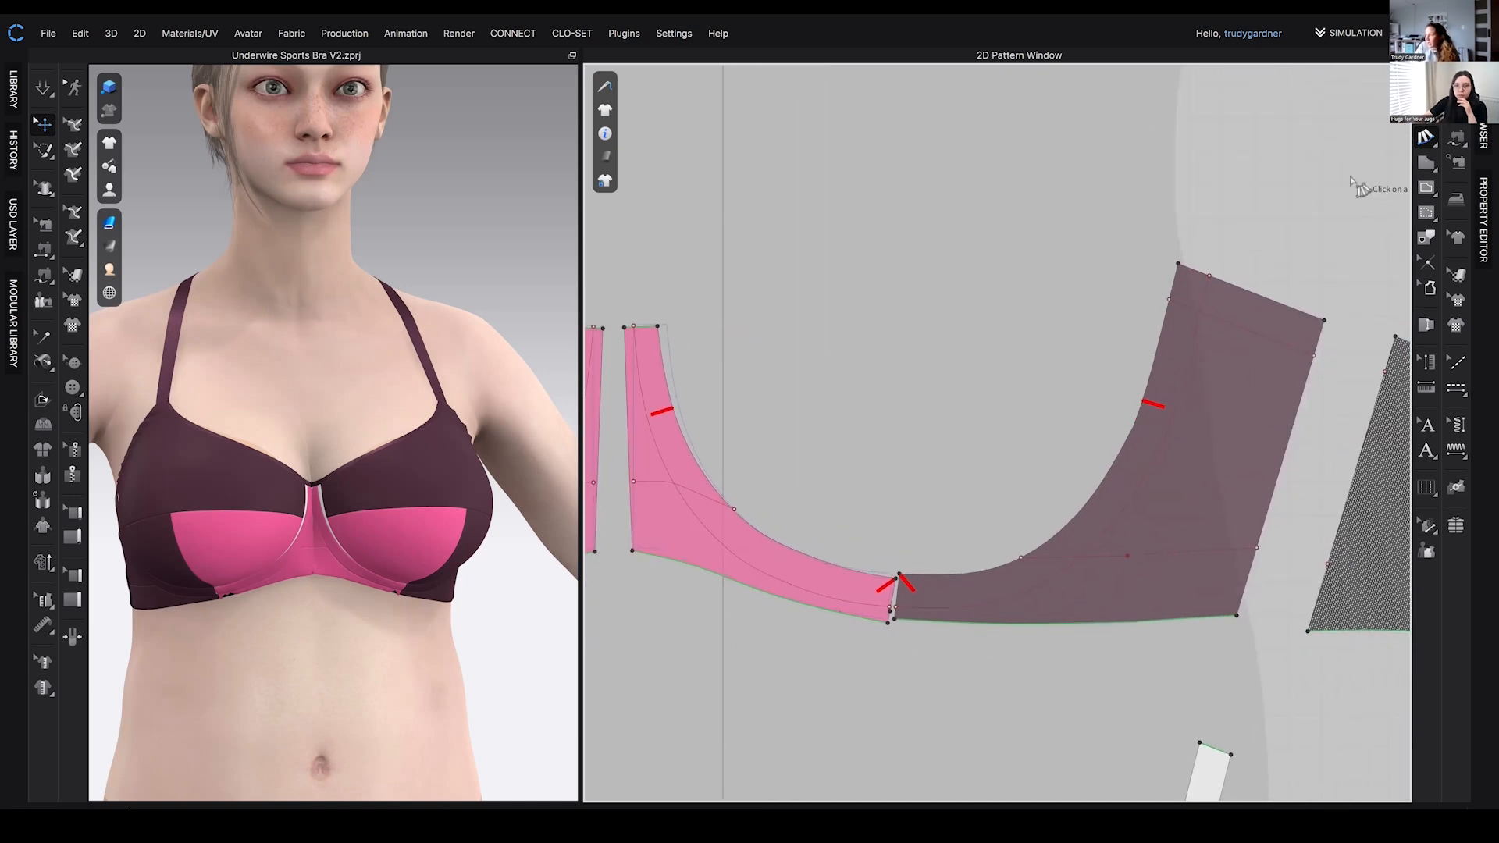
{"action": "left_click", "coordinate": [1180, 353]}
{"action": "left_click", "coordinate": [1238, 619]}
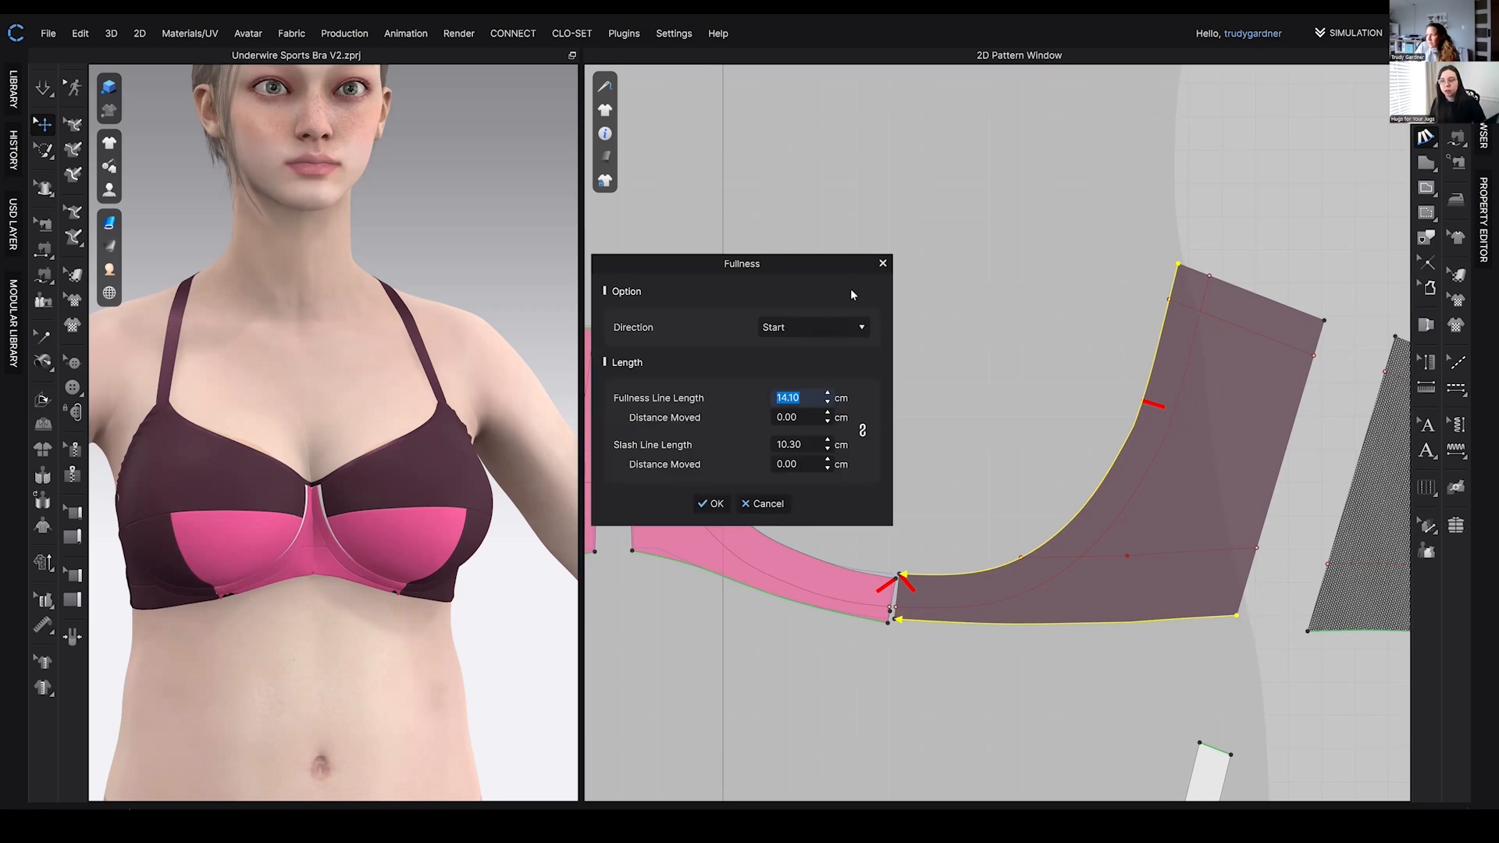
{"action": "left_click", "coordinate": [780, 289]}
{"action": "left_click", "coordinate": [757, 329]}
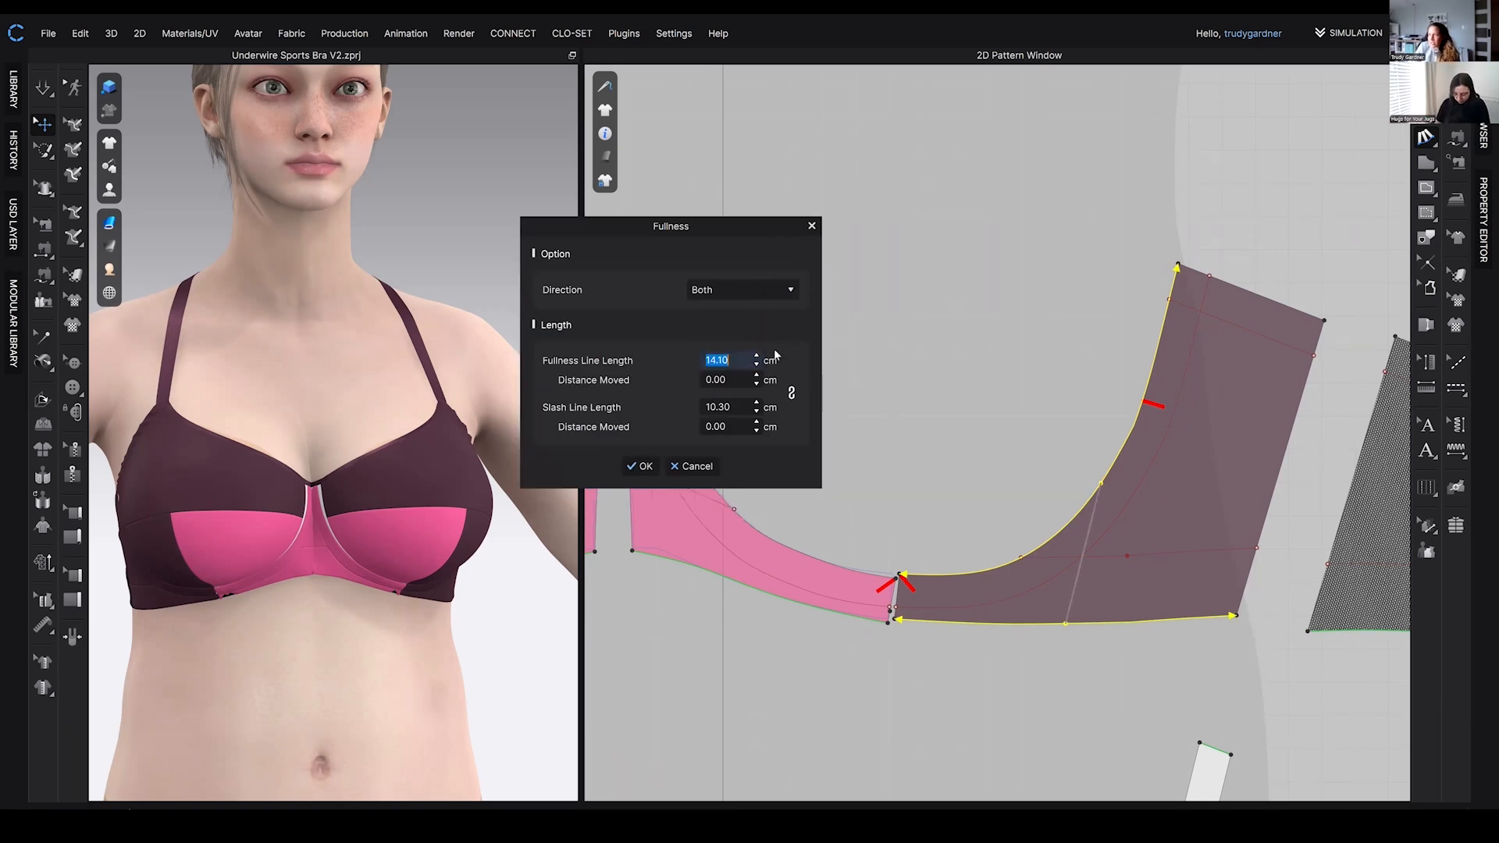
{"action": "left_click", "coordinate": [730, 408]}
{"action": "type", "text": "9.8"}
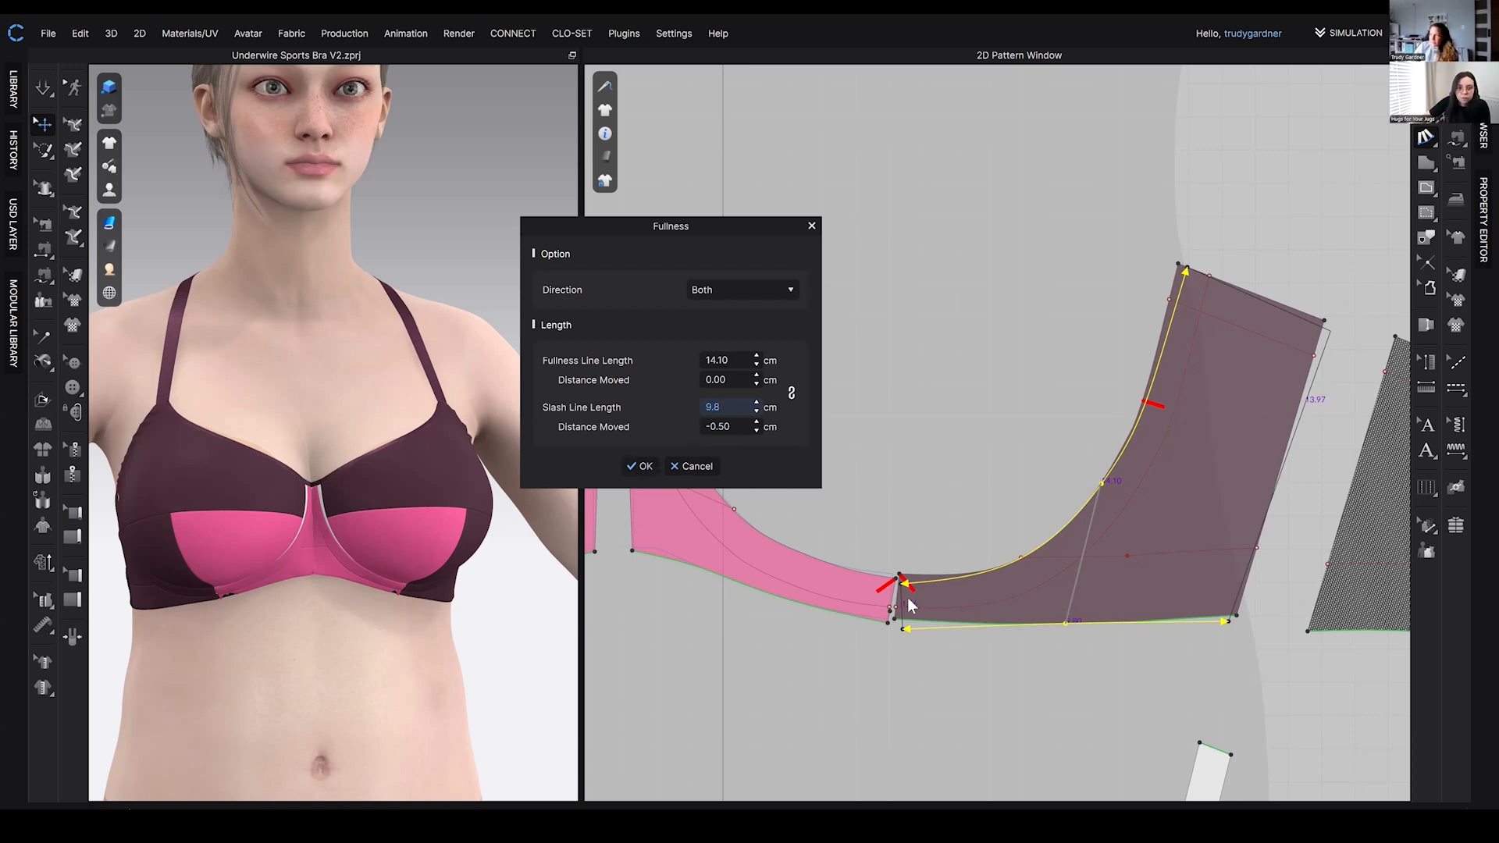
{"action": "left_click", "coordinate": [651, 467]}
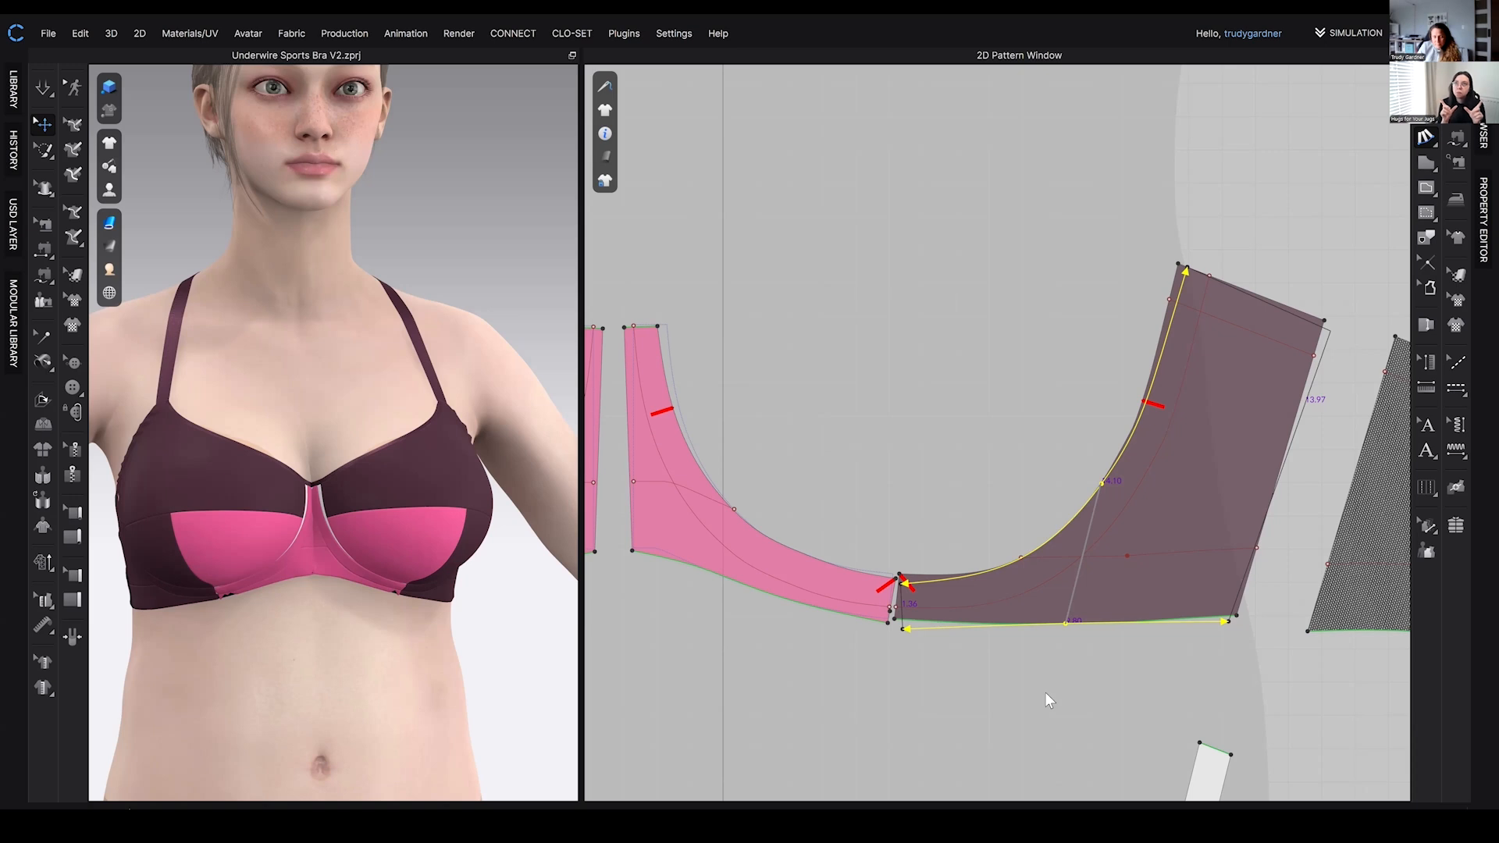
- Examine the reshaped bridge and cradle pieces, their shared seam and their lower edges in the 2D pattern layout
{"action": "scroll", "coordinate": [1046, 695], "scroll_direction": "down", "scroll_amount": 3}
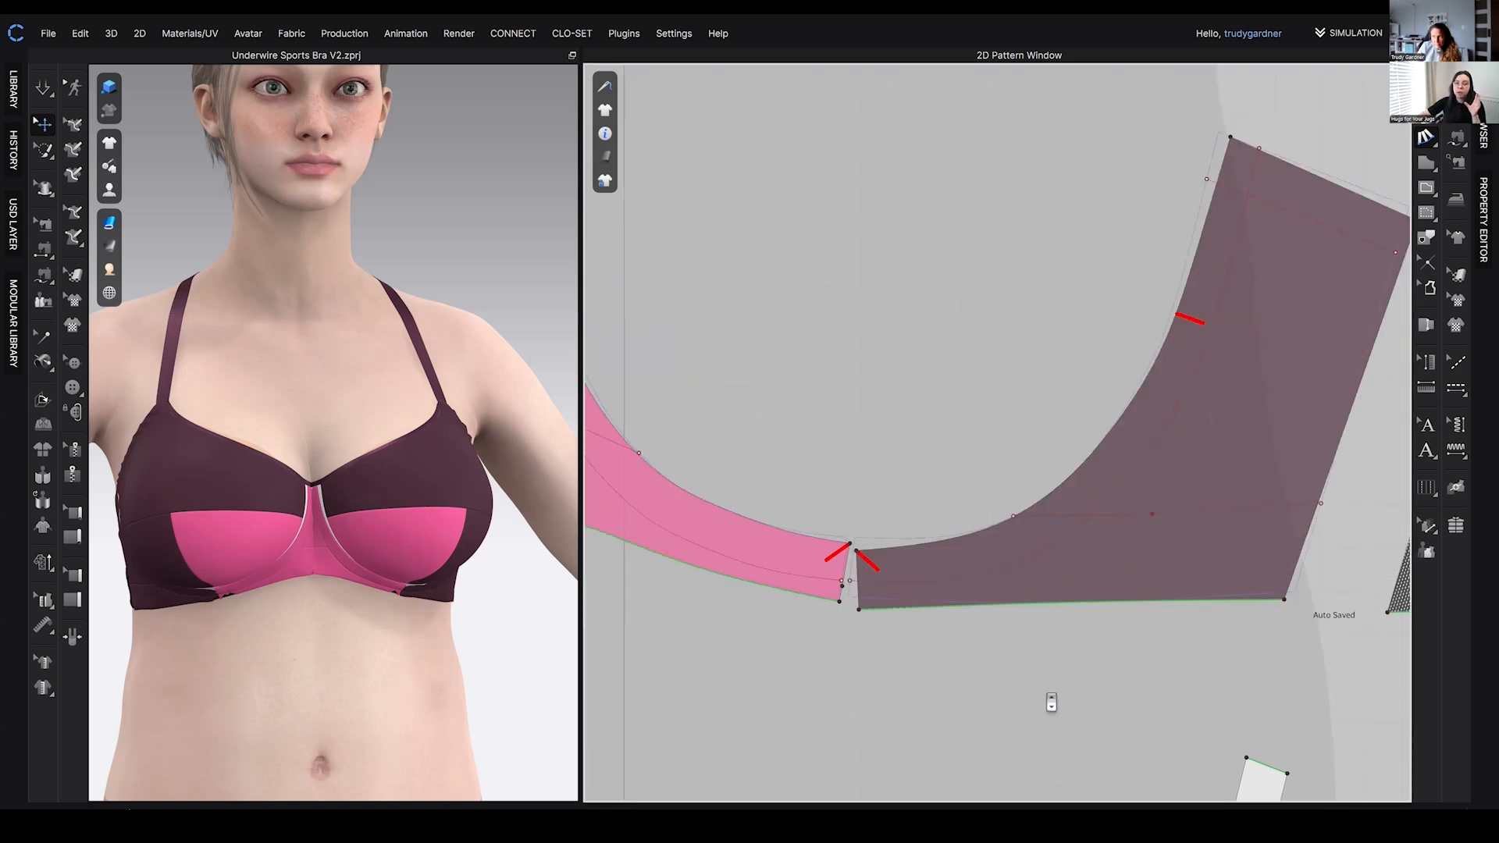
{"action": "middle_click_drag", "start_coordinate": [1051, 703], "coordinate": [1064, 631]}
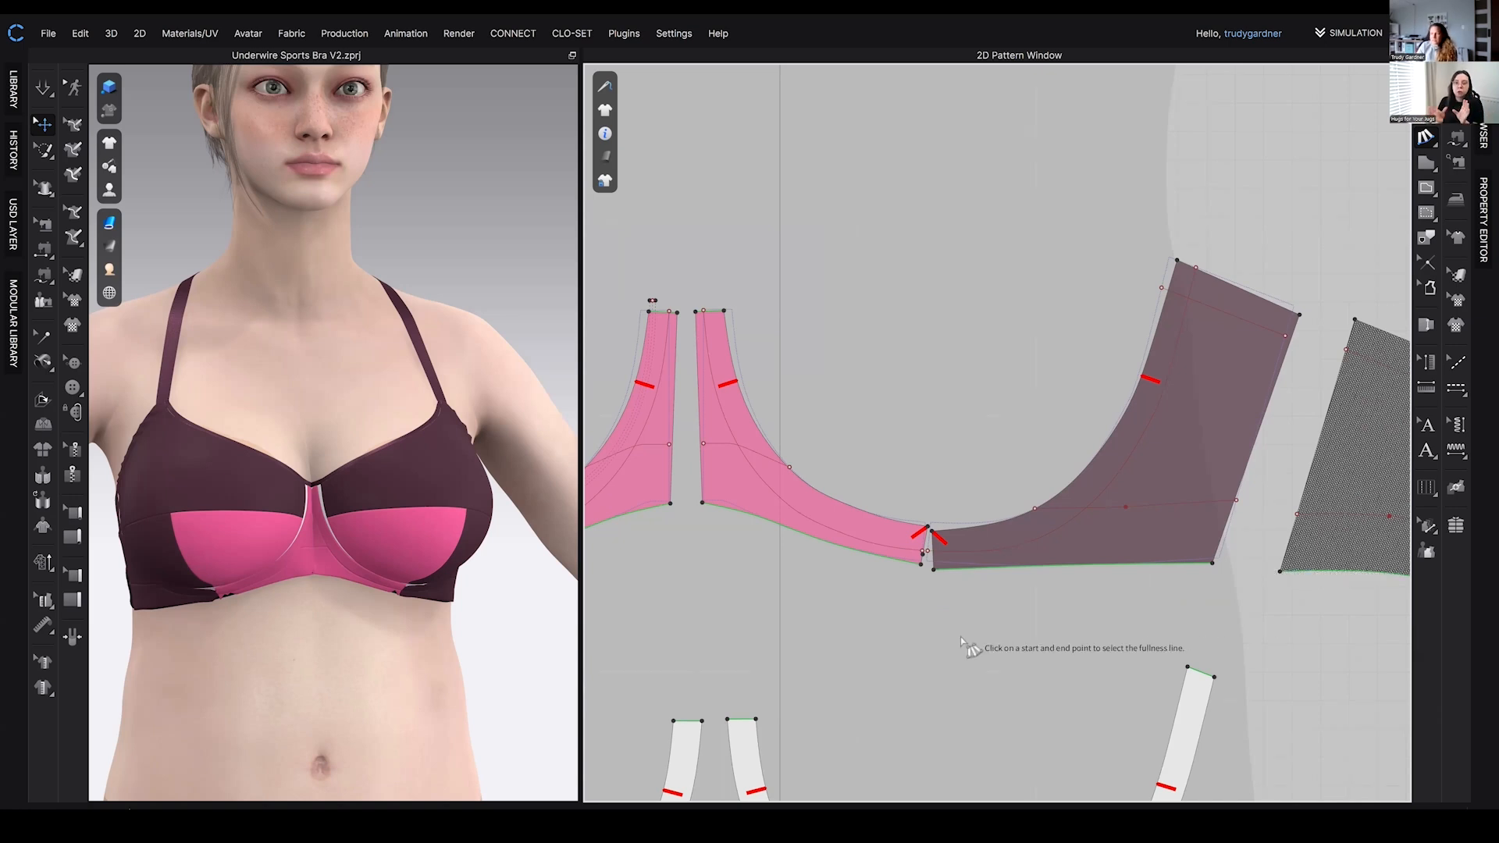
{"action": "scroll", "coordinate": [963, 642], "scroll_direction": "down", "scroll_amount": 2}
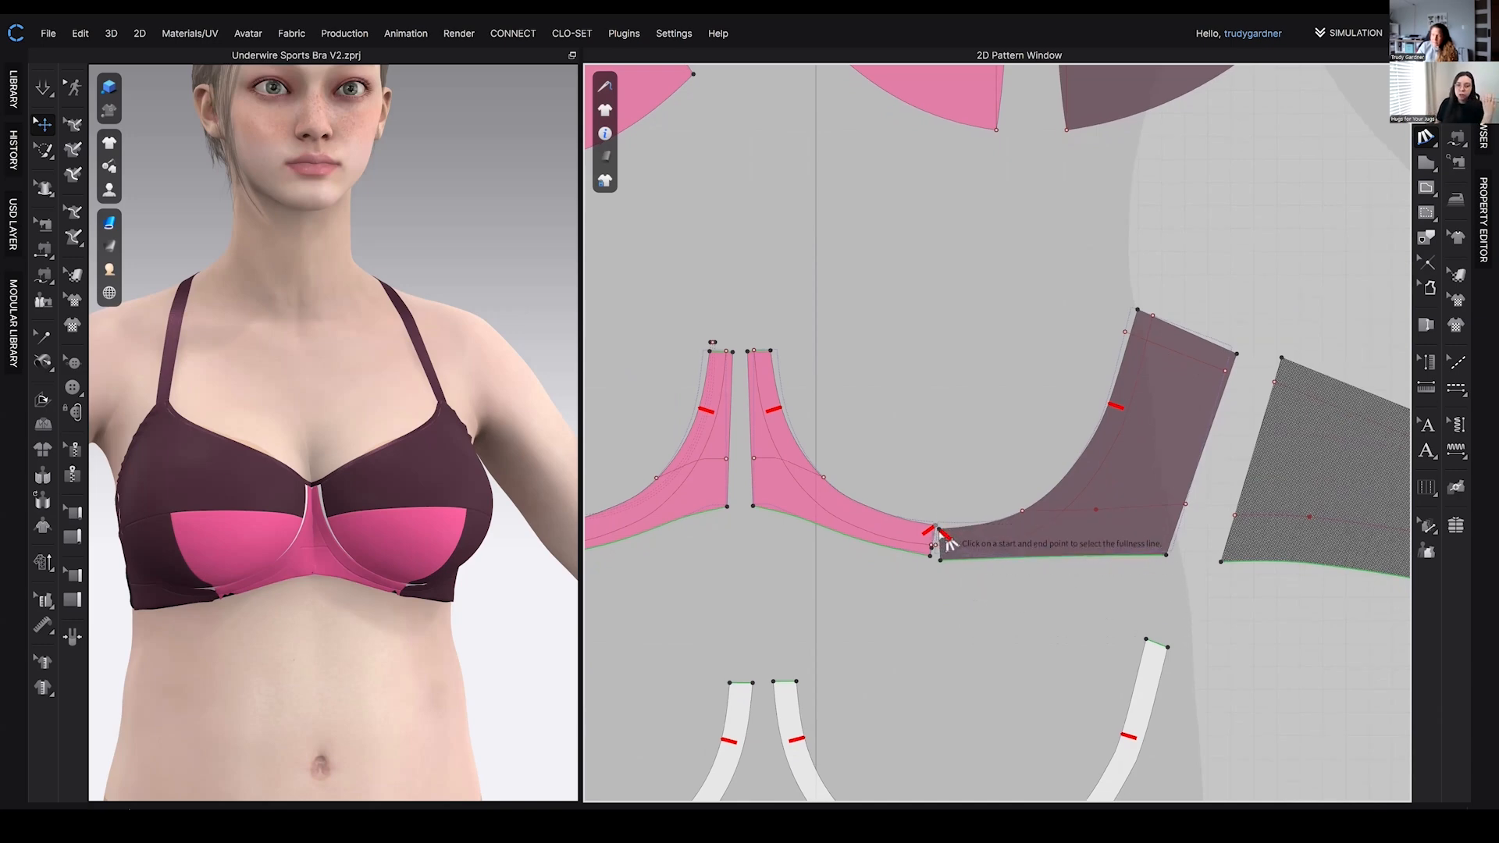
{"action": "scroll", "coordinate": [943, 546], "scroll_direction": "up", "scroll_amount": 1}
{"action": "scroll", "coordinate": [943, 548], "scroll_direction": "up", "scroll_amount": 1}
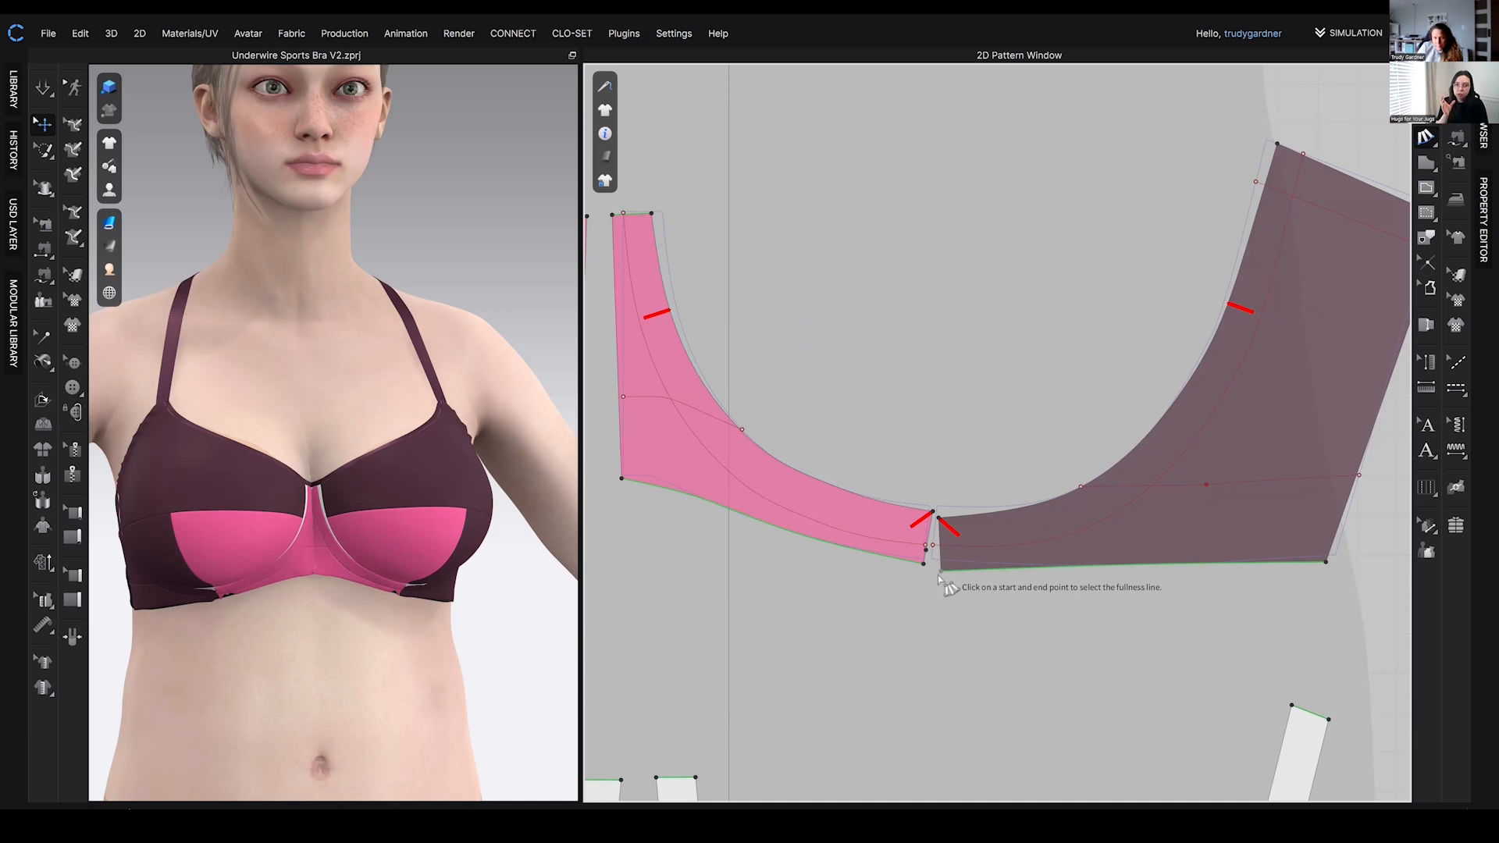
{"action": "scroll", "coordinate": [938, 575], "scroll_direction": "down", "scroll_amount": 3}
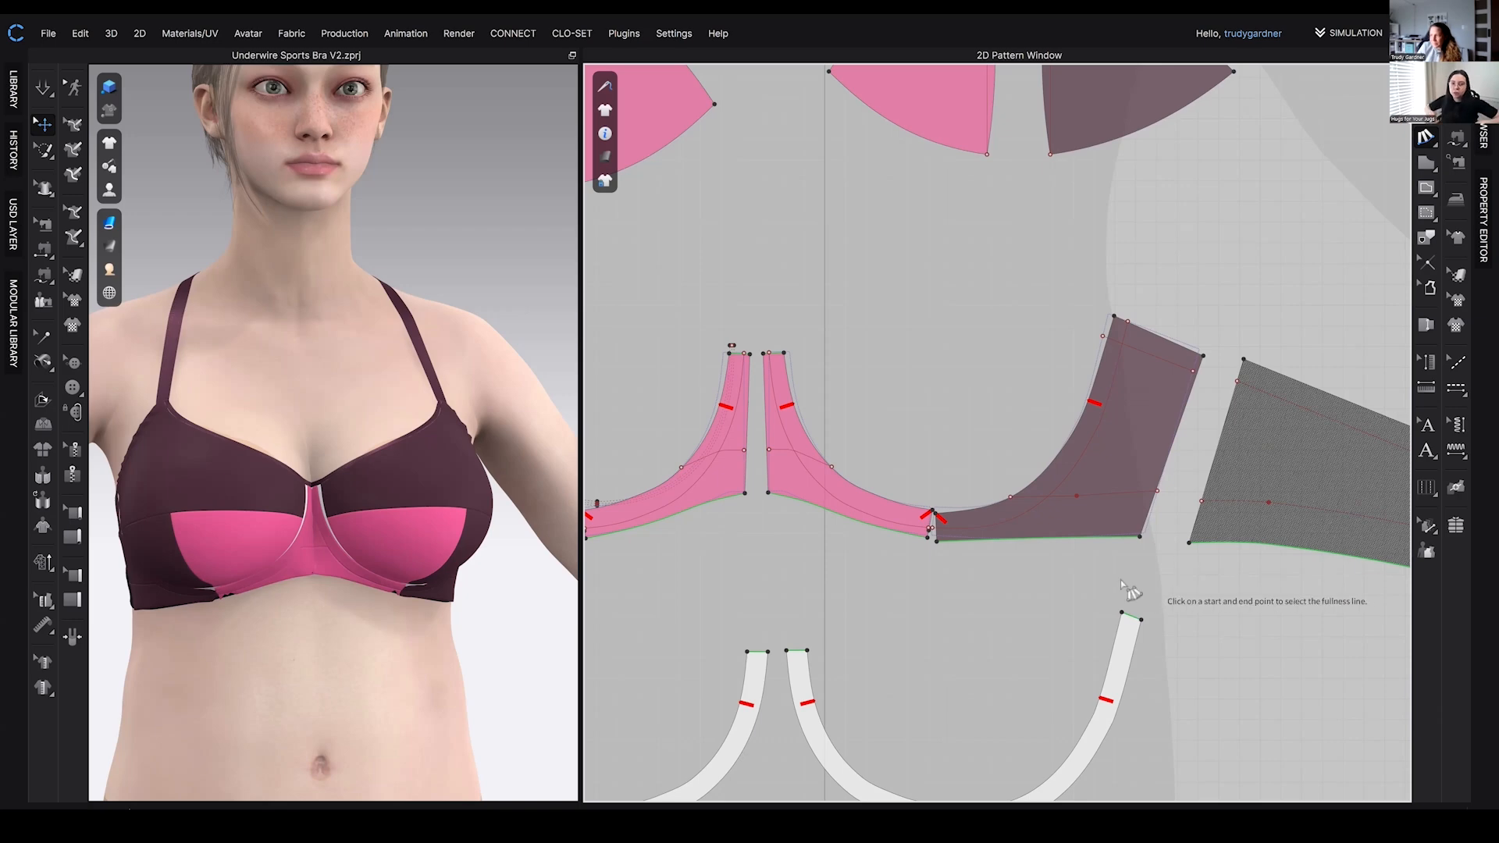
{"action": "scroll", "coordinate": [1074, 574], "scroll_direction": "down", "scroll_amount": 2}
{"action": "middle_click_drag", "start_coordinate": [1059, 556], "coordinate": [1060, 542]}
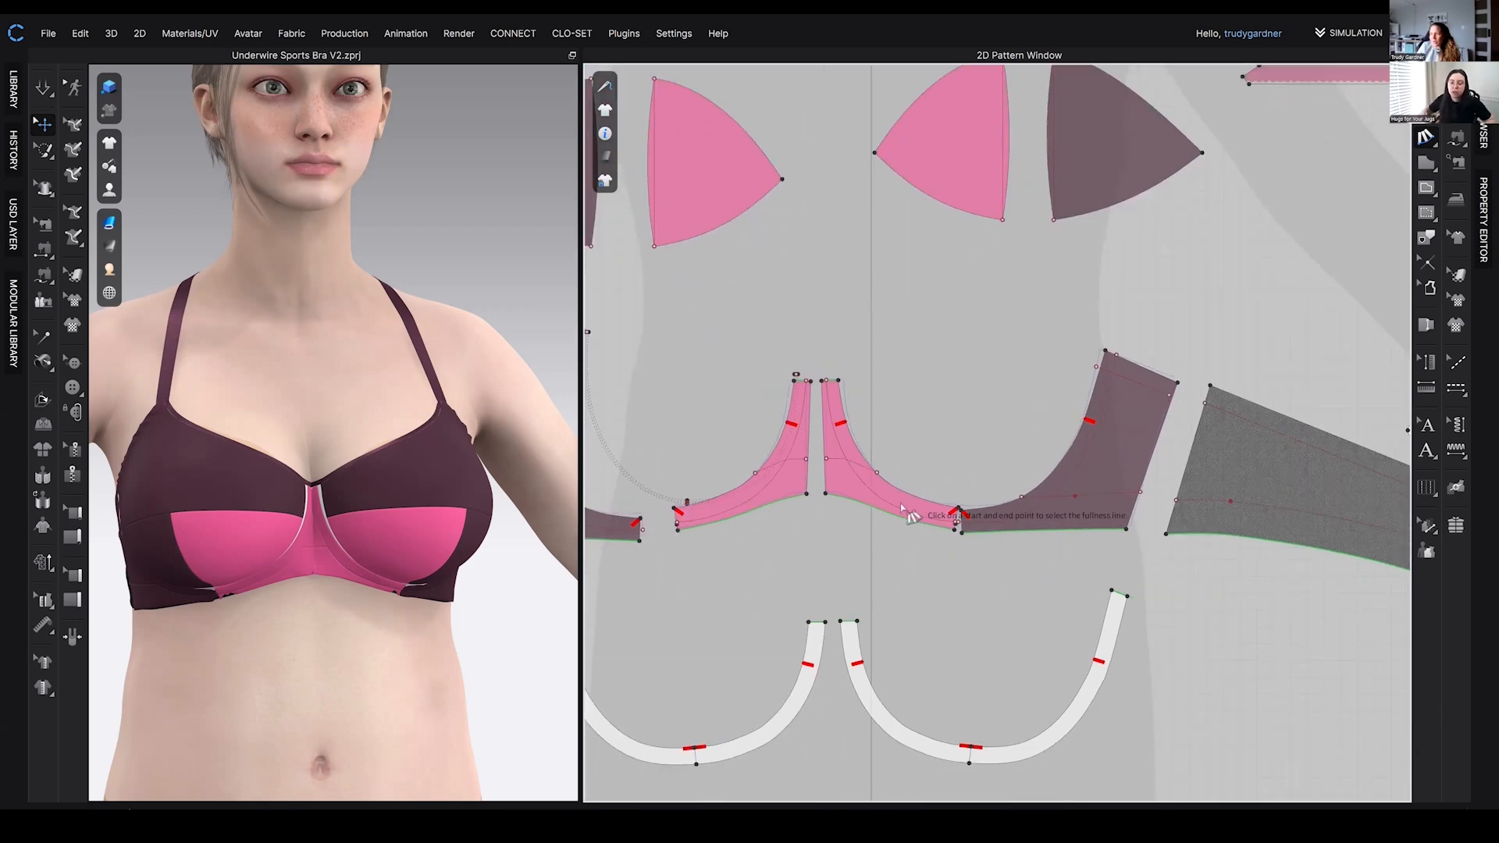
{"action": "scroll", "coordinate": [874, 522], "scroll_direction": "up", "scroll_amount": 3}
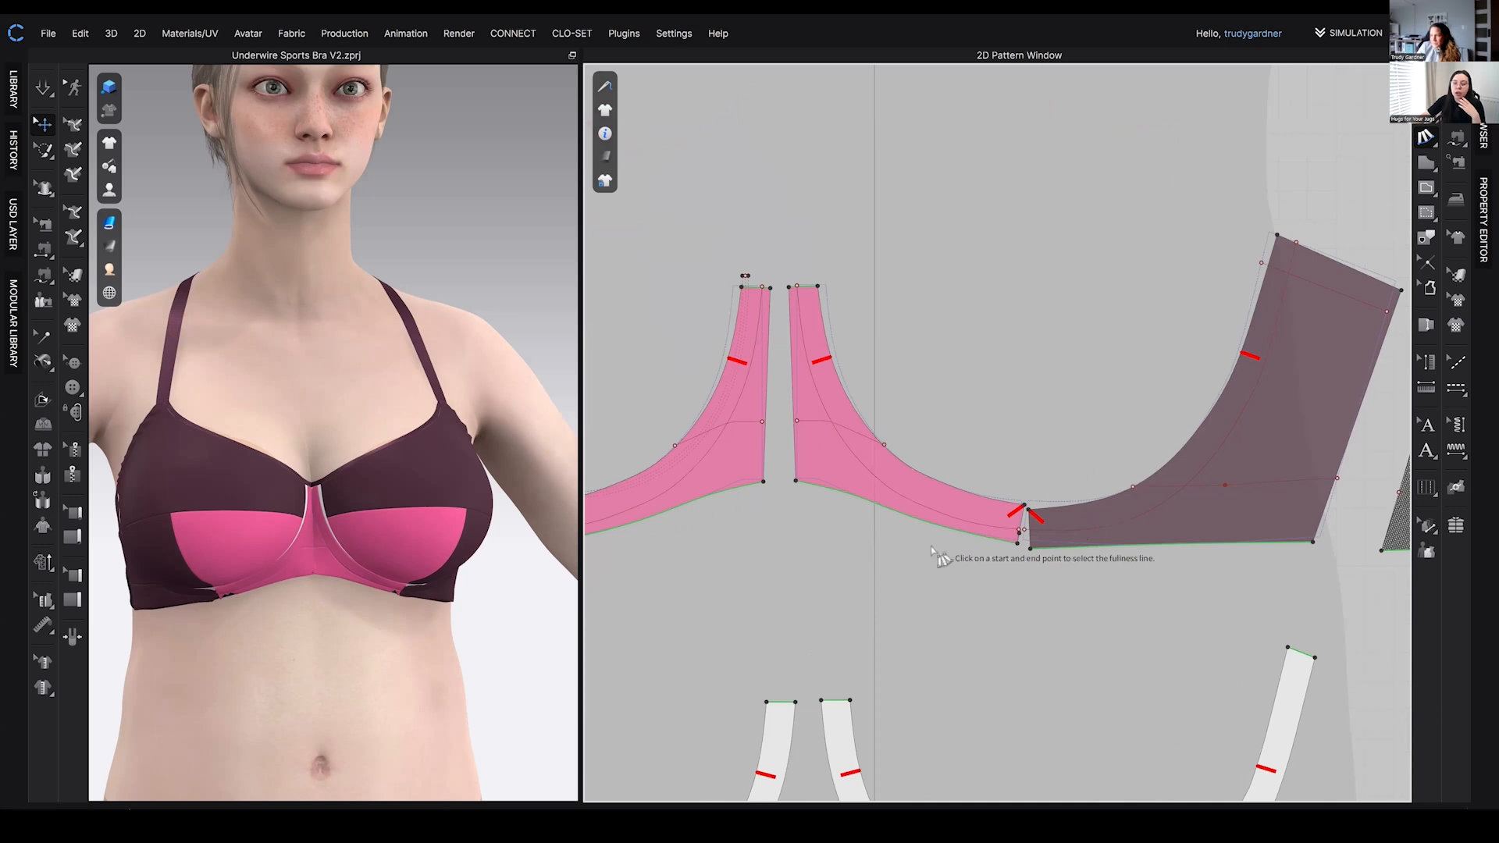
{"action": "scroll", "coordinate": [921, 556], "scroll_direction": "down", "scroll_amount": 1}
{"action": "scroll", "coordinate": [931, 559], "scroll_direction": "down", "scroll_amount": 3}
{"action": "scroll", "coordinate": [882, 640], "scroll_direction": "up", "scroll_amount": 2}
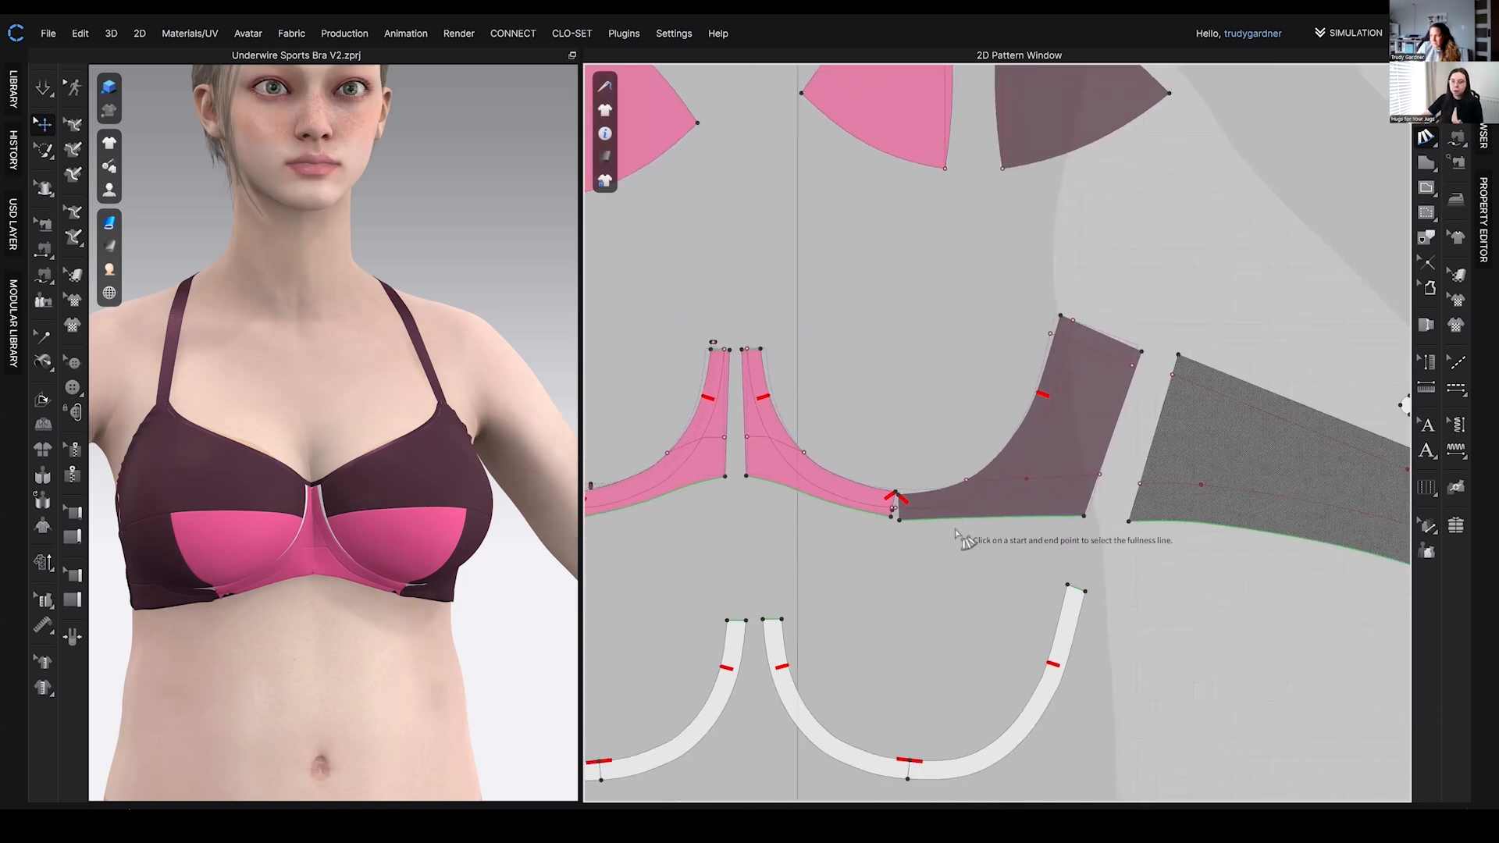
{"action": "scroll", "coordinate": [1181, 563], "scroll_direction": "down", "scroll_amount": 2}
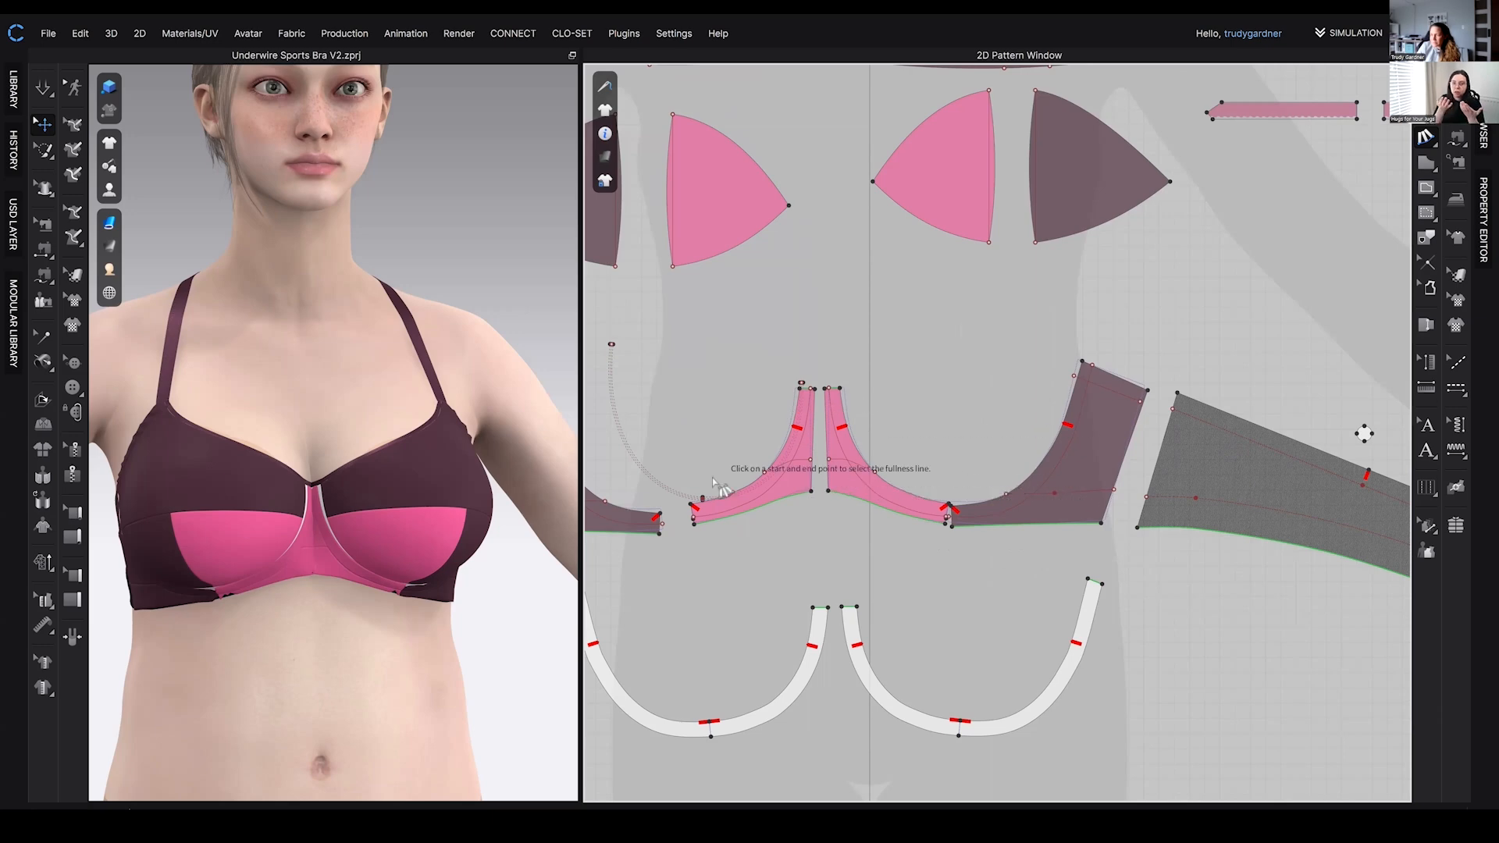
{"action": "scroll", "coordinate": [900, 525], "scroll_direction": "up", "scroll_amount": 2}
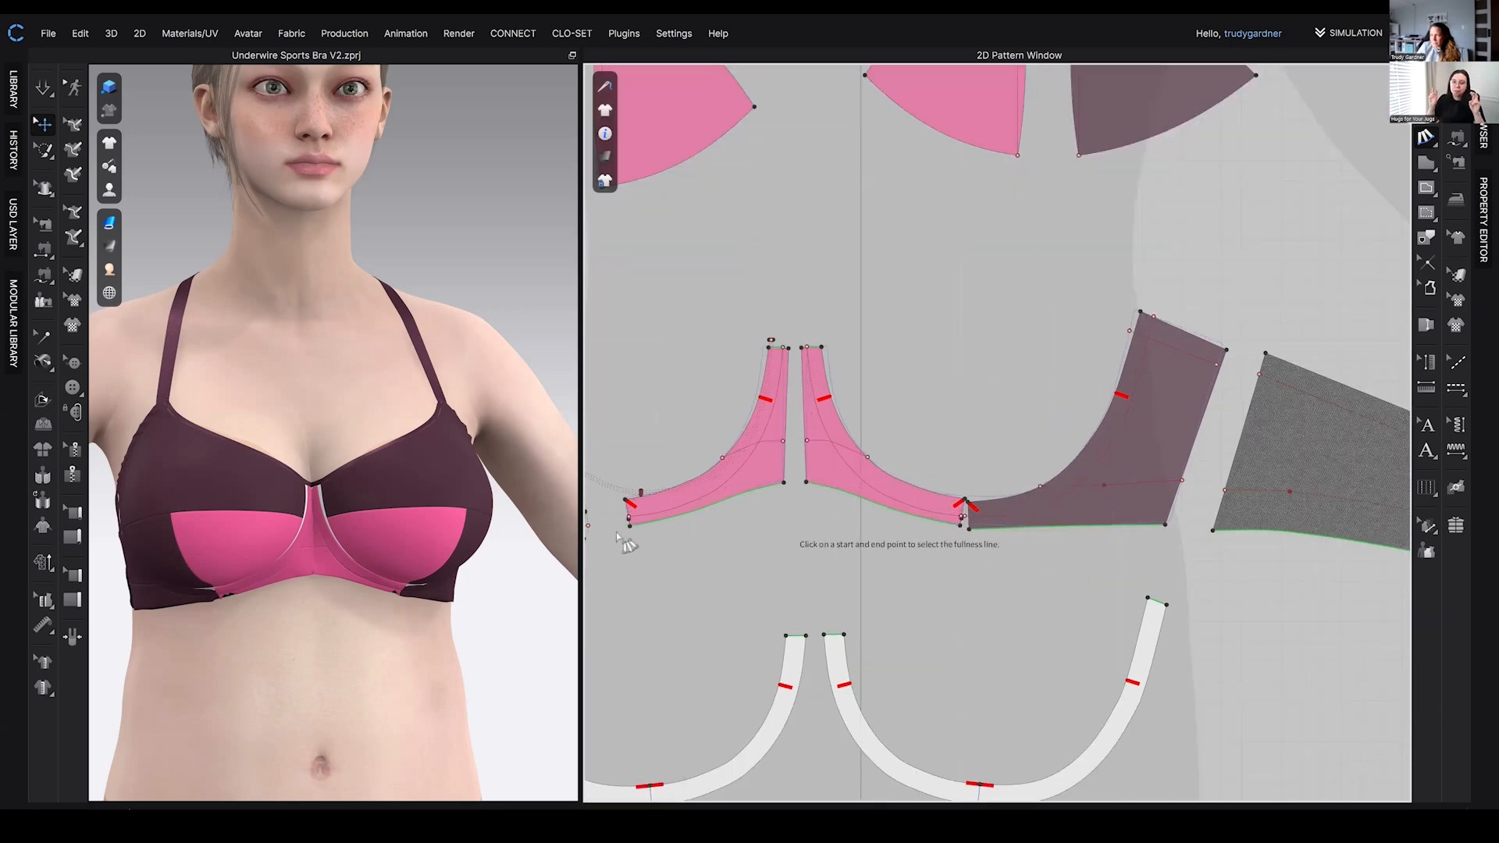
- Align the dark cradle piece with the pink bridge piece along their shared seam
{"action": "left_click", "coordinate": [381, 551]}
{"action": "middle_click_drag", "start_coordinate": [1143, 554], "coordinate": [865, 500]}
{"action": "scroll", "coordinate": [865, 501], "scroll_direction": "up", "scroll_amount": 1}
{"action": "key", "text": "z"}
{"action": "left_click", "coordinate": [880, 504]}
{"action": "left_click", "coordinate": [850, 497], "text": "shift"}
{"action": "right_click", "coordinate": [851, 497]}
{"action": "left_click", "coordinate": [911, 435]}
{"action": "scroll", "coordinate": [1069, 499], "scroll_direction": "down", "scroll_amount": 4}
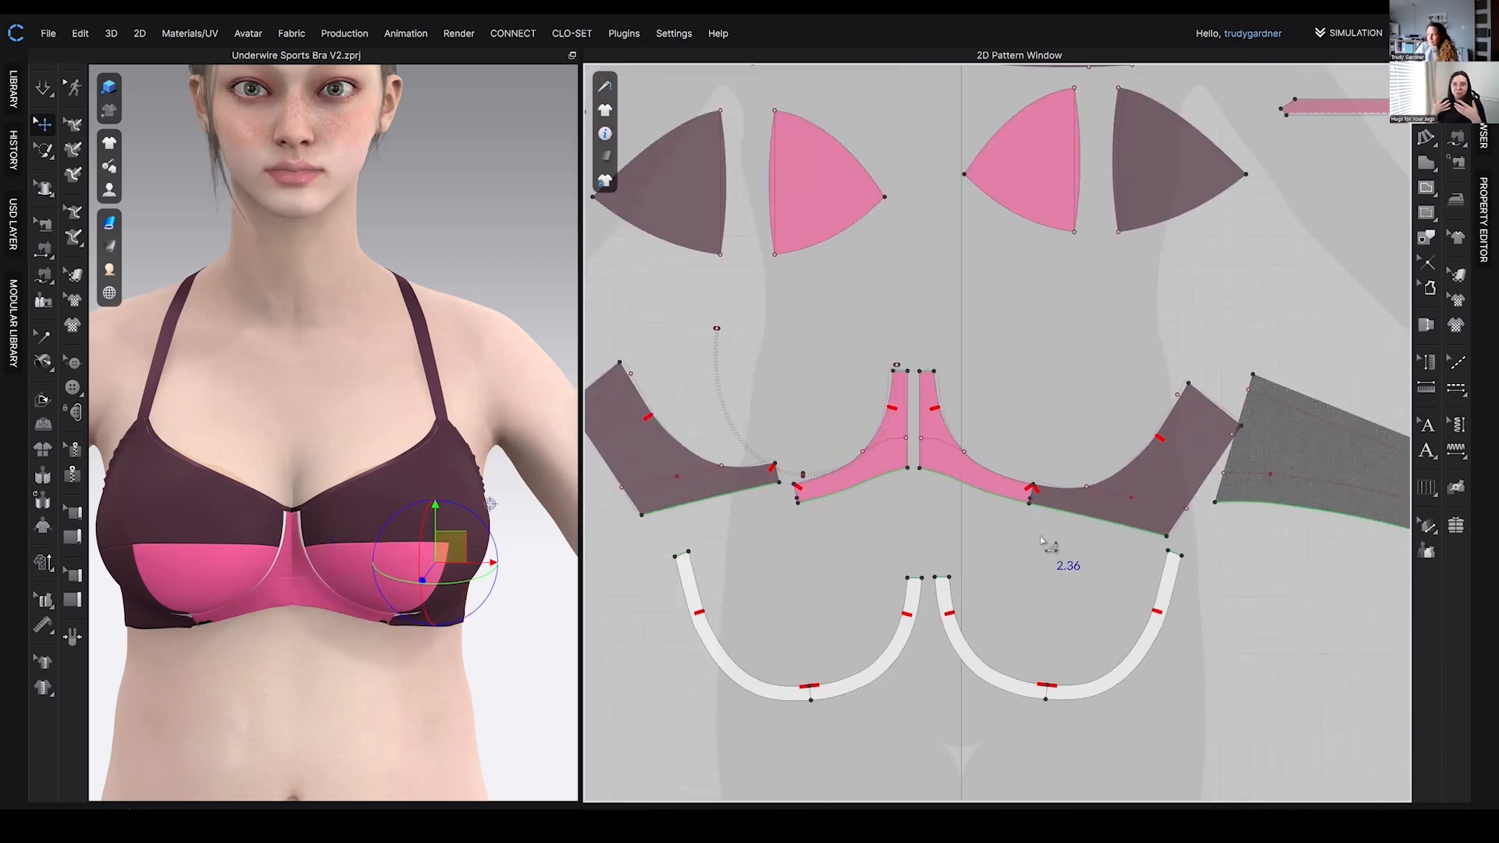
- Move the grey back wing clear of the cradle and align it with the dark cradle piece along their side seam
{"action": "middle_click_drag", "start_coordinate": [1038, 551], "coordinate": [1021, 554]}
{"action": "scroll", "coordinate": [937, 468], "scroll_direction": "up", "scroll_amount": 2}
{"action": "scroll", "coordinate": [1081, 471], "scroll_direction": "down", "scroll_amount": 4}
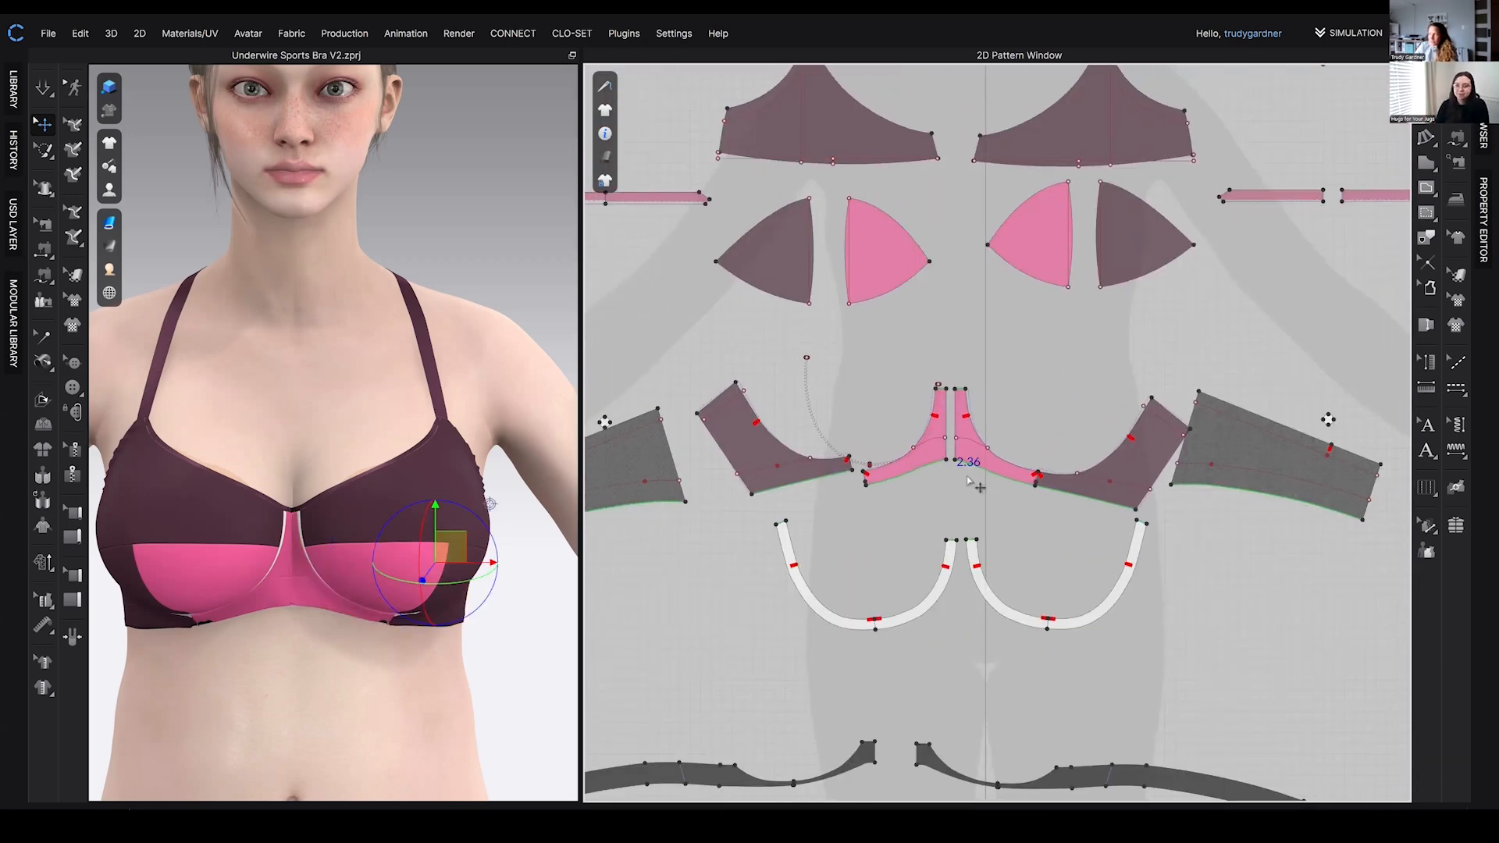
{"action": "scroll", "coordinate": [1227, 444], "scroll_direction": "up", "scroll_amount": 3}
{"action": "left_click_drag", "start_coordinate": [1209, 457], "coordinate": [1209, 562]}
{"action": "left_click", "coordinate": [1155, 534]}
{"action": "left_click", "coordinate": [1125, 469], "text": "shift"}
{"action": "right_click", "coordinate": [1125, 469]}
{"action": "mouse_move", "coordinate": [1346, 768]}
{"action": "left_click", "coordinate": [1061, 772]}
{"action": "scroll", "coordinate": [1107, 402], "scroll_direction": "down", "scroll_amount": 4}
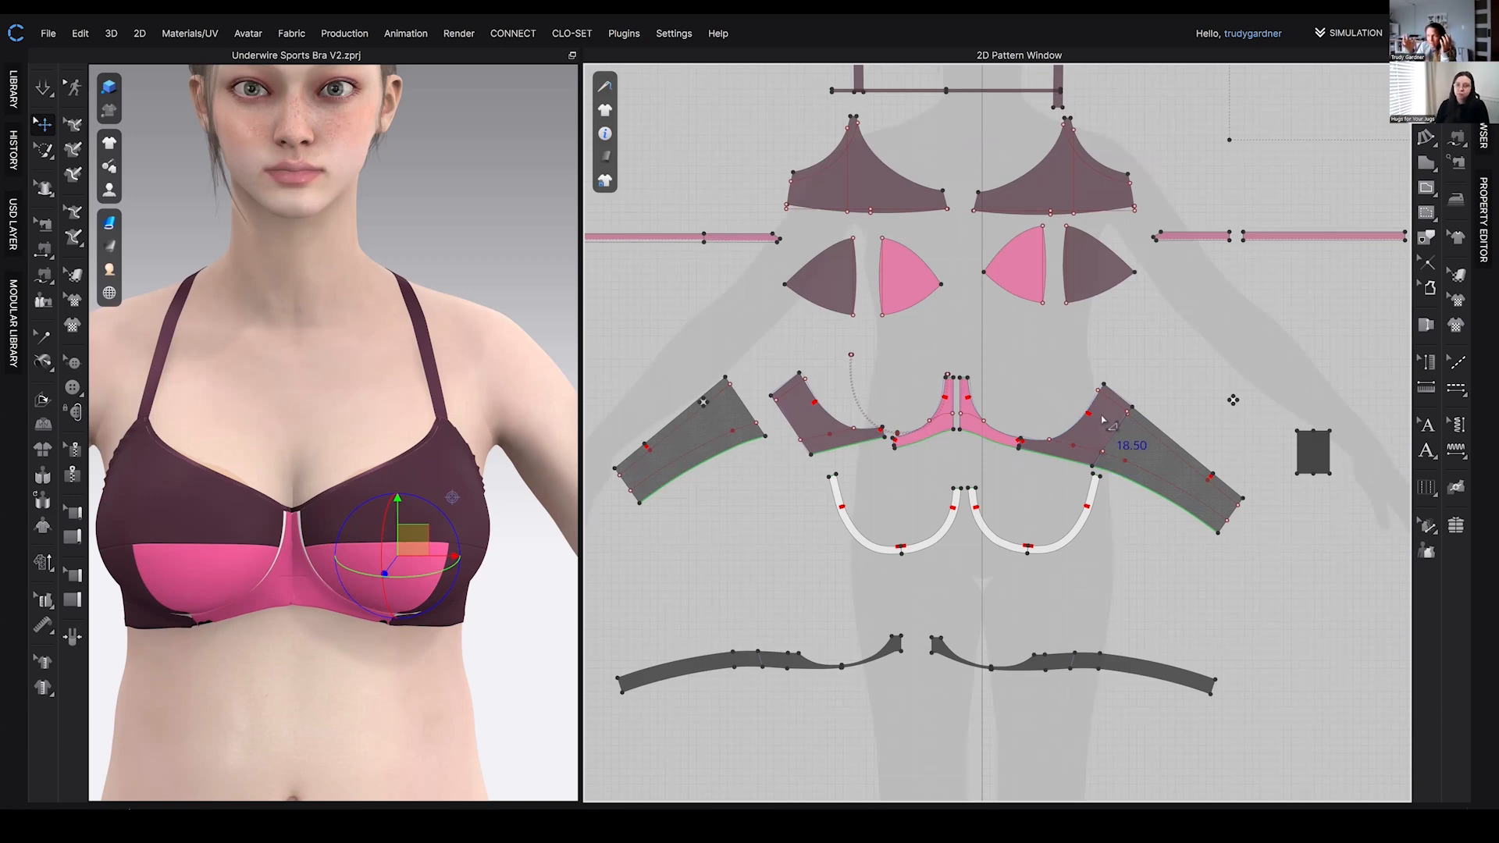
- Measure the back wing's lower edge and examine the lower line running across the aligned bridge, cradle and wing
{"action": "scroll", "coordinate": [1102, 420], "scroll_direction": "up", "scroll_amount": 5}
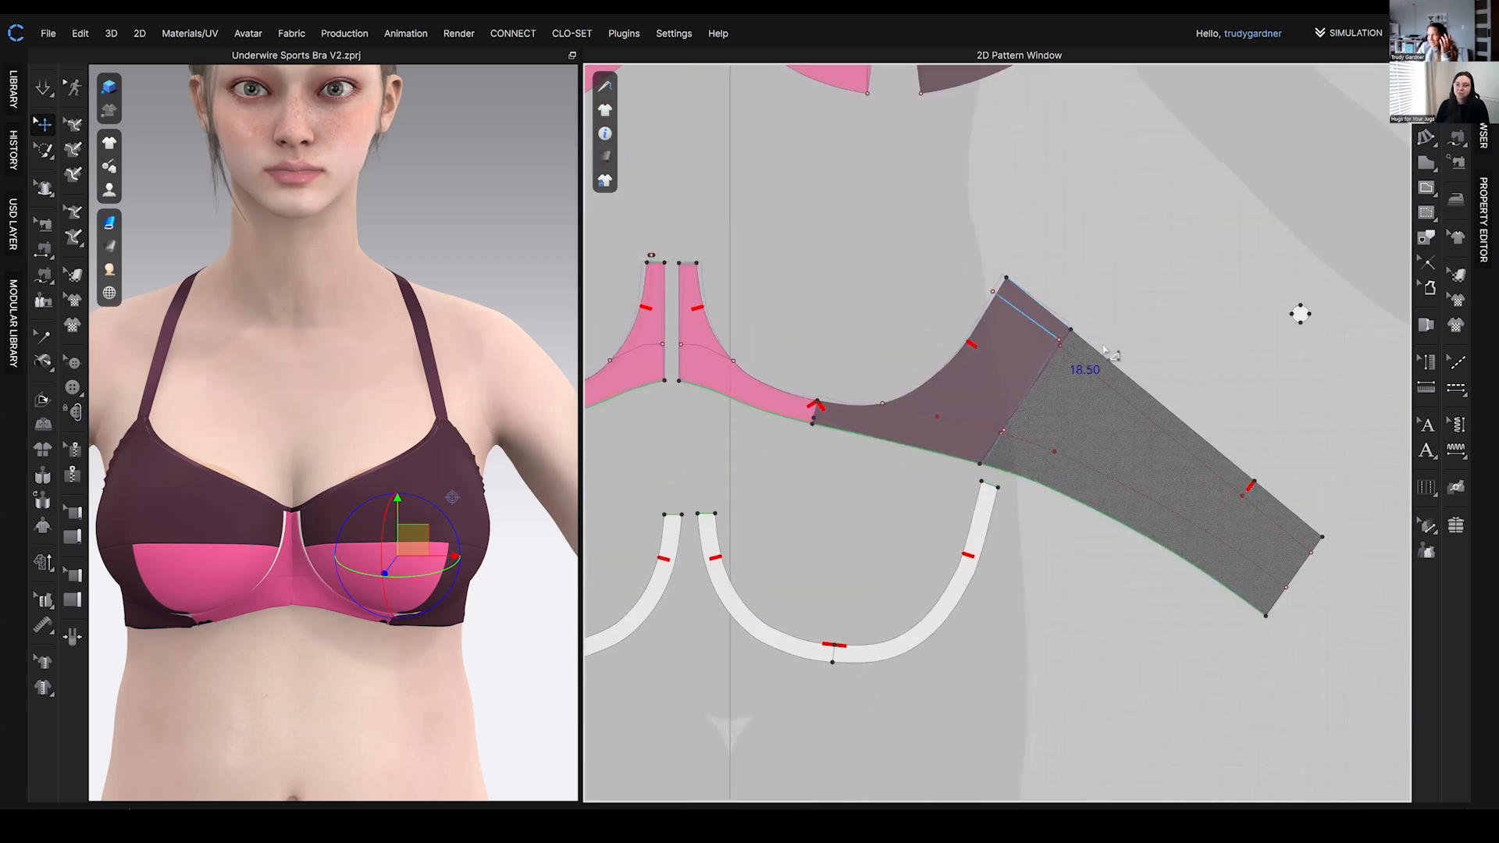
{"action": "left_click", "coordinate": [1043, 486]}
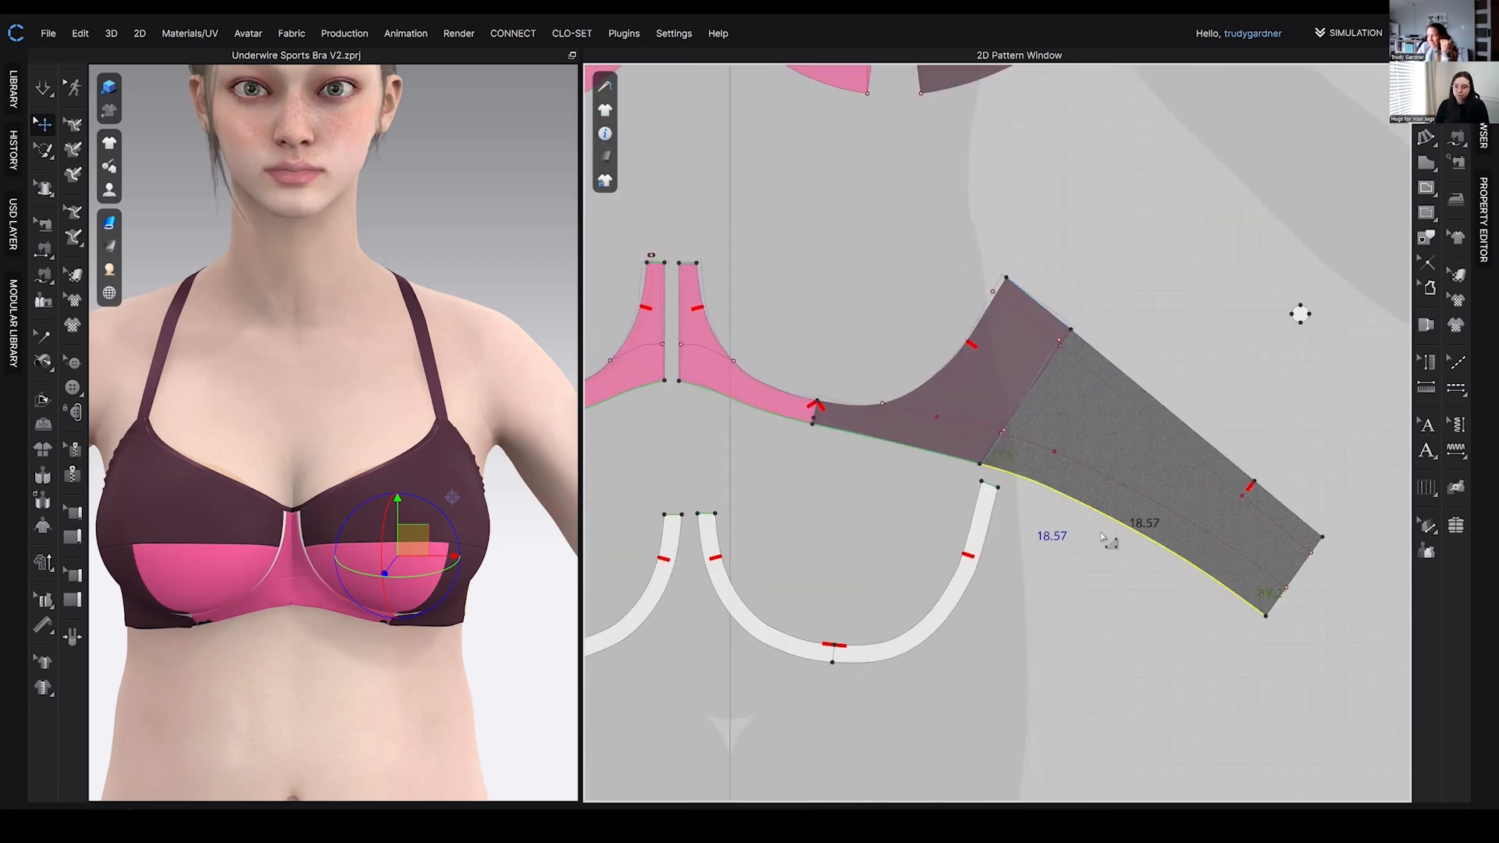
{"action": "left_click", "coordinate": [1070, 549]}
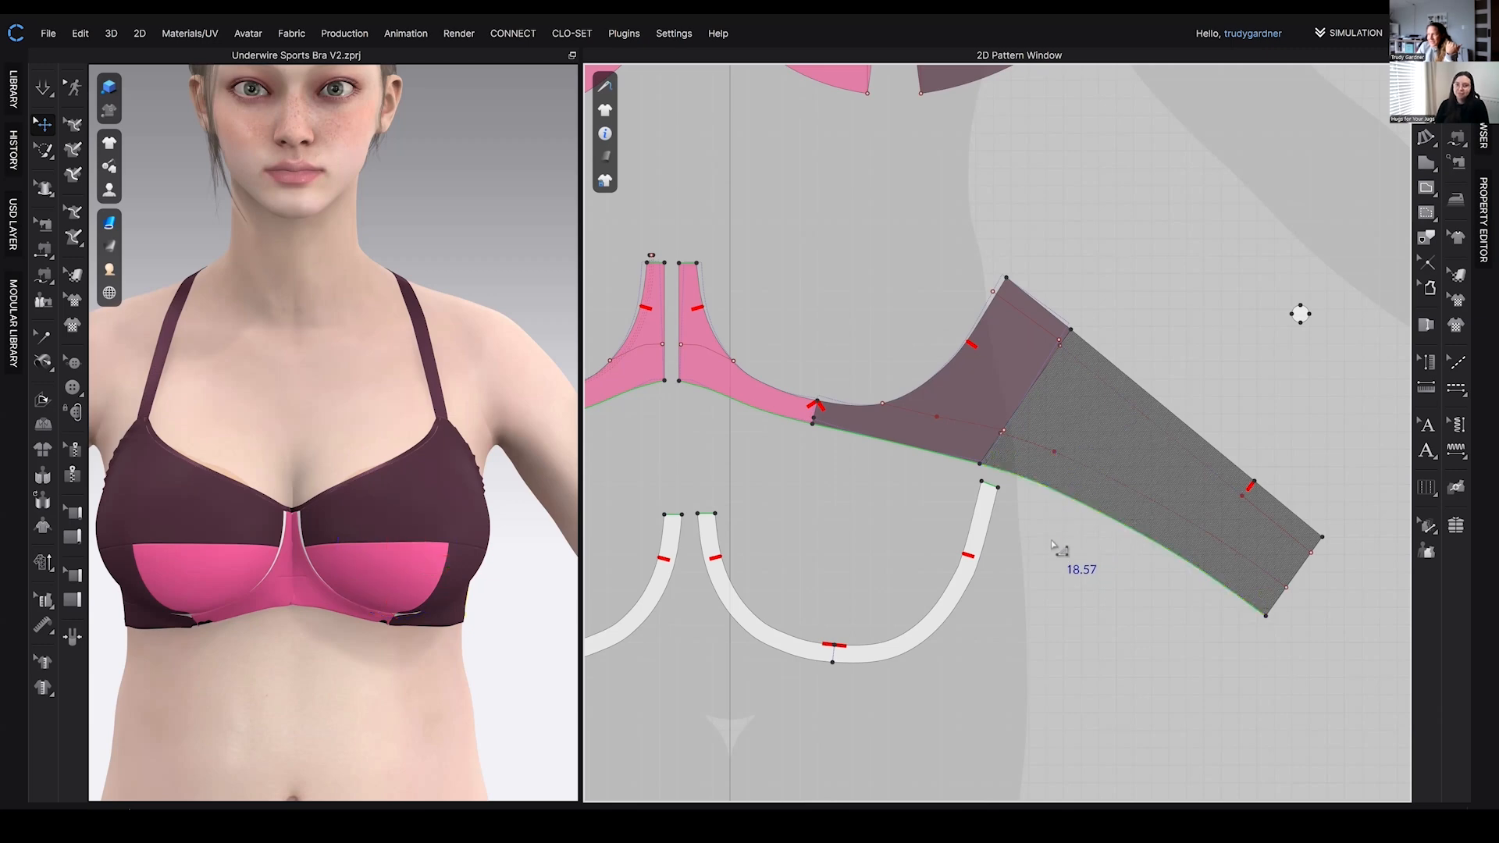
{"action": "scroll", "coordinate": [1054, 539], "scroll_direction": "up", "scroll_amount": 2}
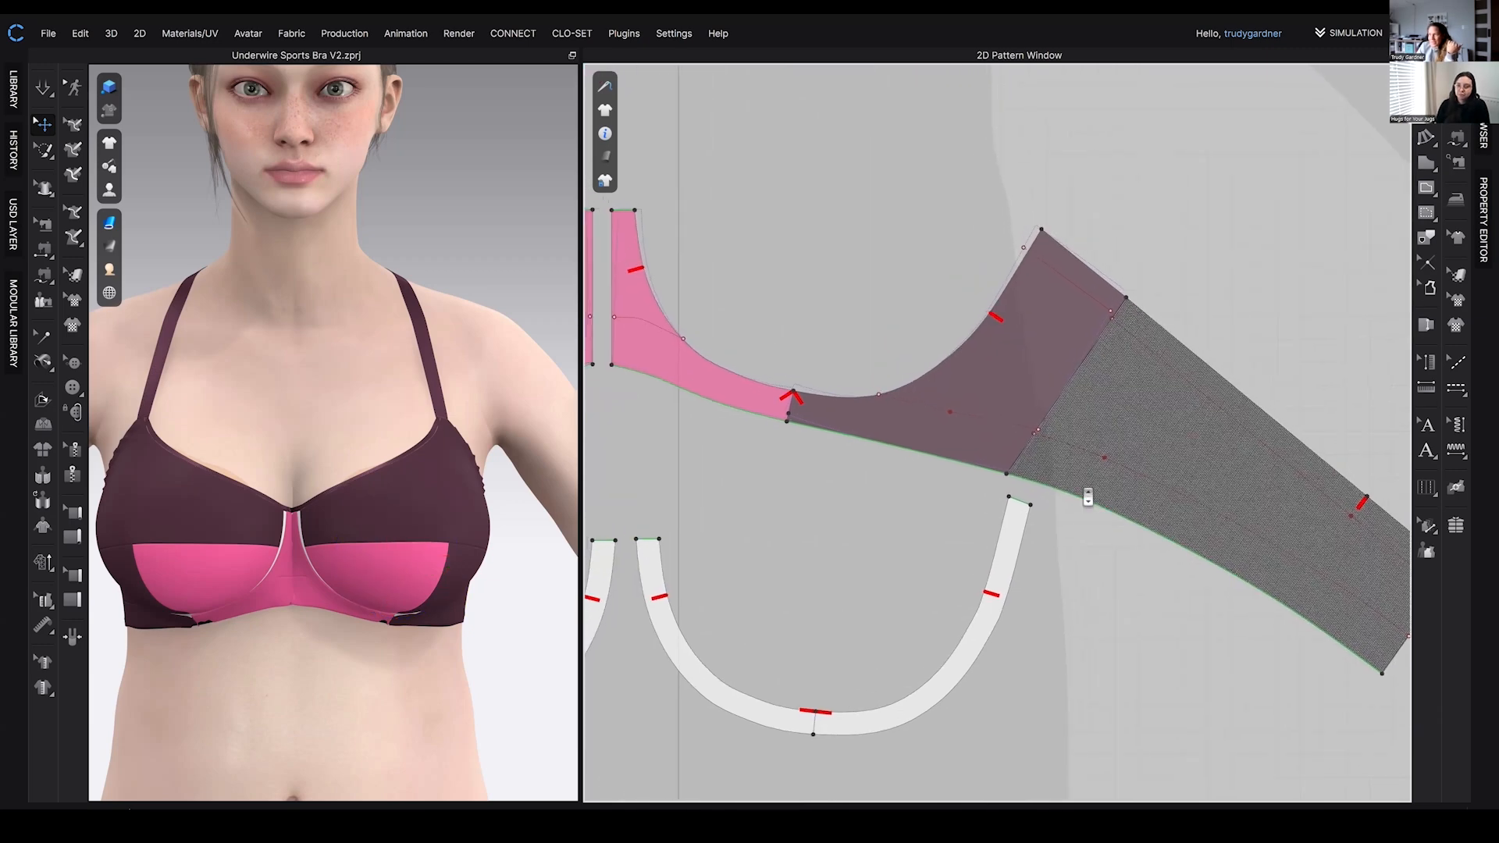
{"action": "scroll", "coordinate": [1090, 500], "scroll_direction": "down", "scroll_amount": 3}
{"action": "scroll", "coordinate": [1117, 435], "scroll_direction": "up", "scroll_amount": 1}
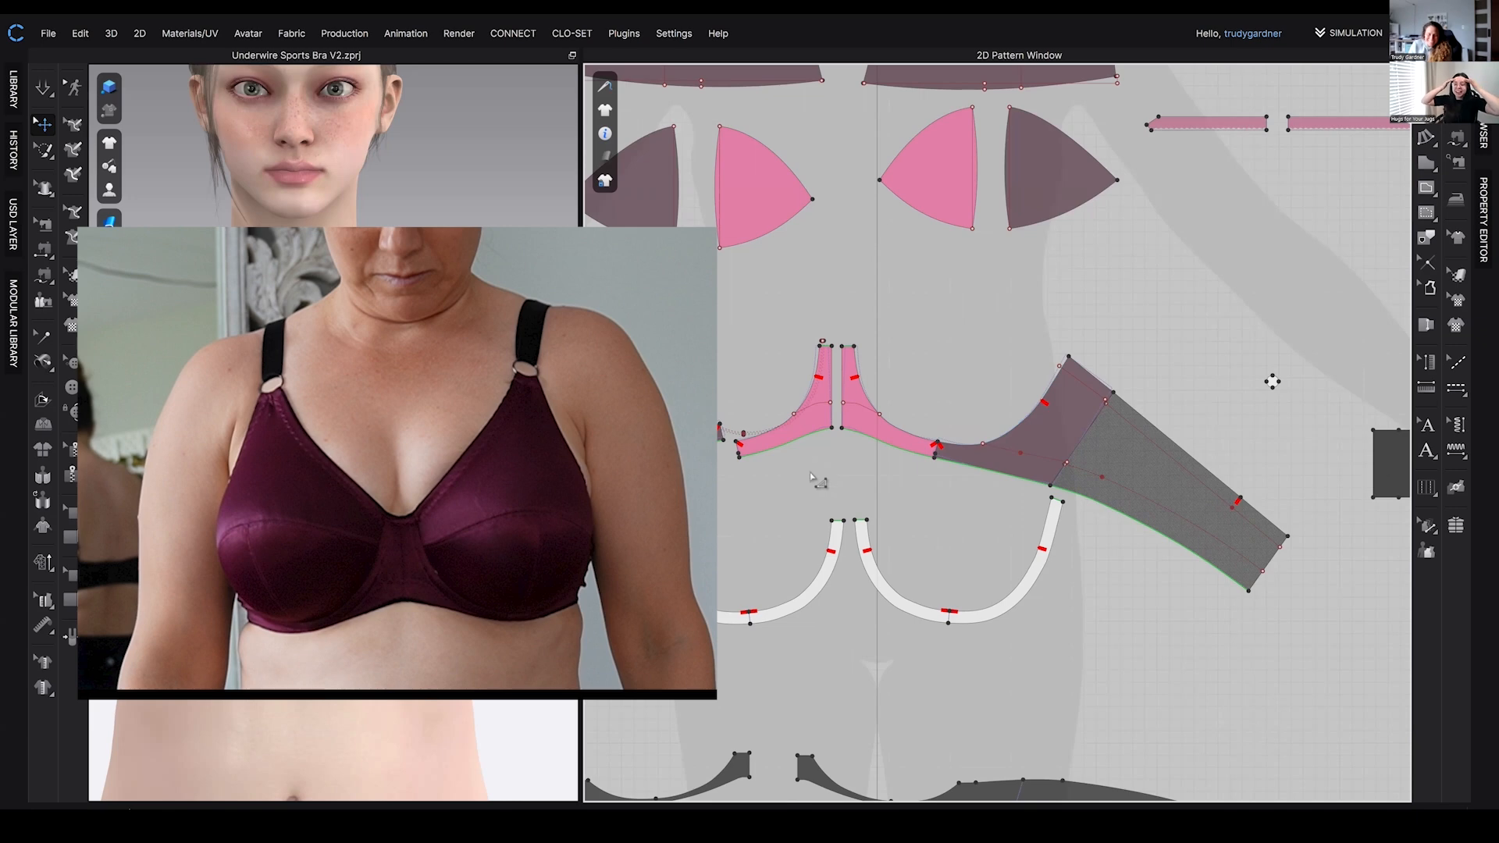
{"action": "scroll", "coordinate": [816, 473], "scroll_direction": "up", "scroll_amount": 1}
{"action": "middle_click_drag", "start_coordinate": [837, 477], "coordinate": [850, 474]}
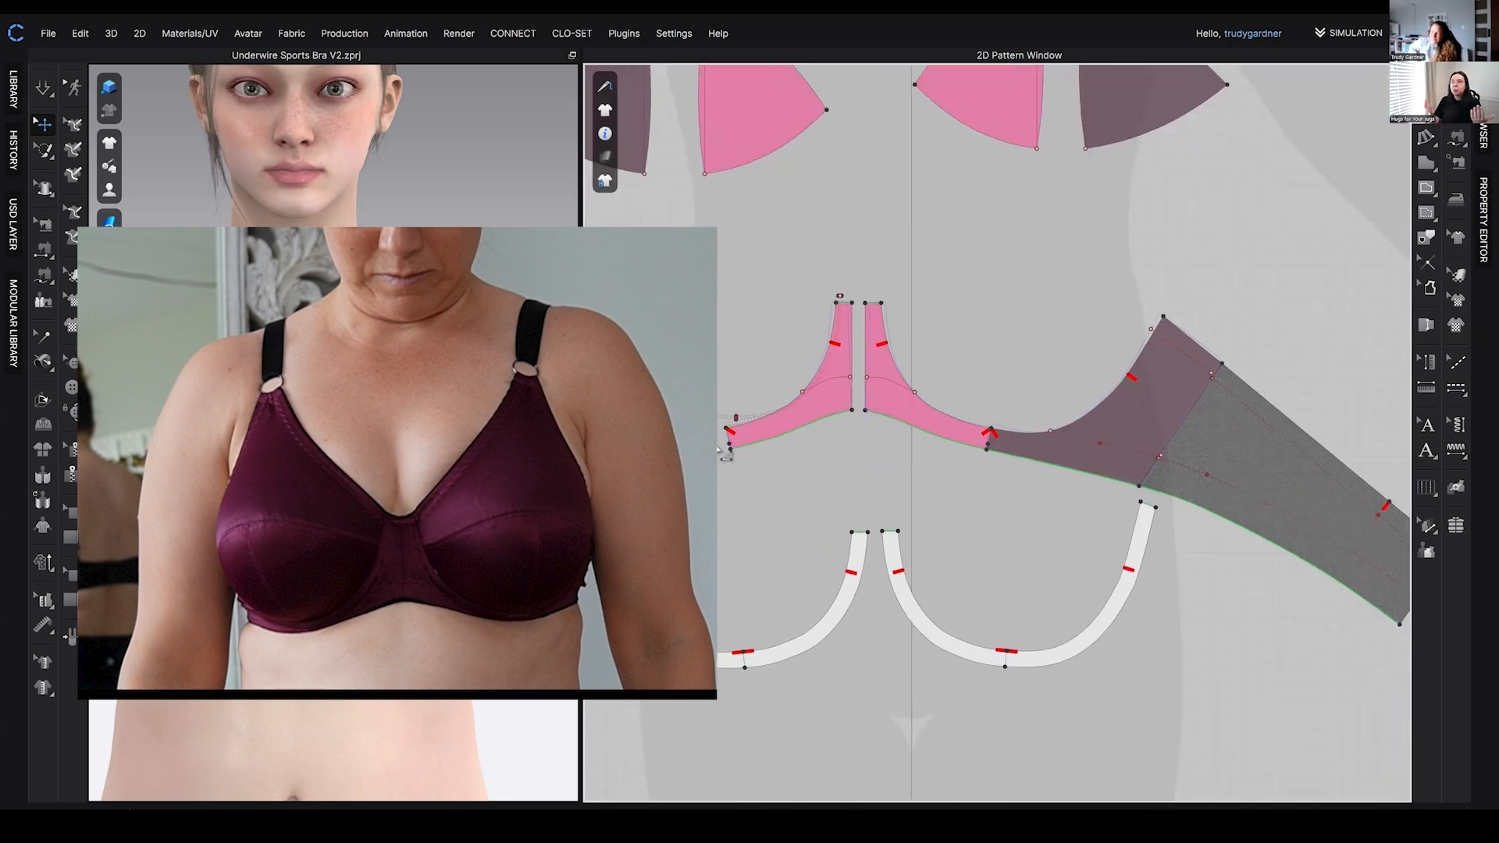
{"action": "scroll", "coordinate": [837, 521], "scroll_direction": "down", "scroll_amount": 2}
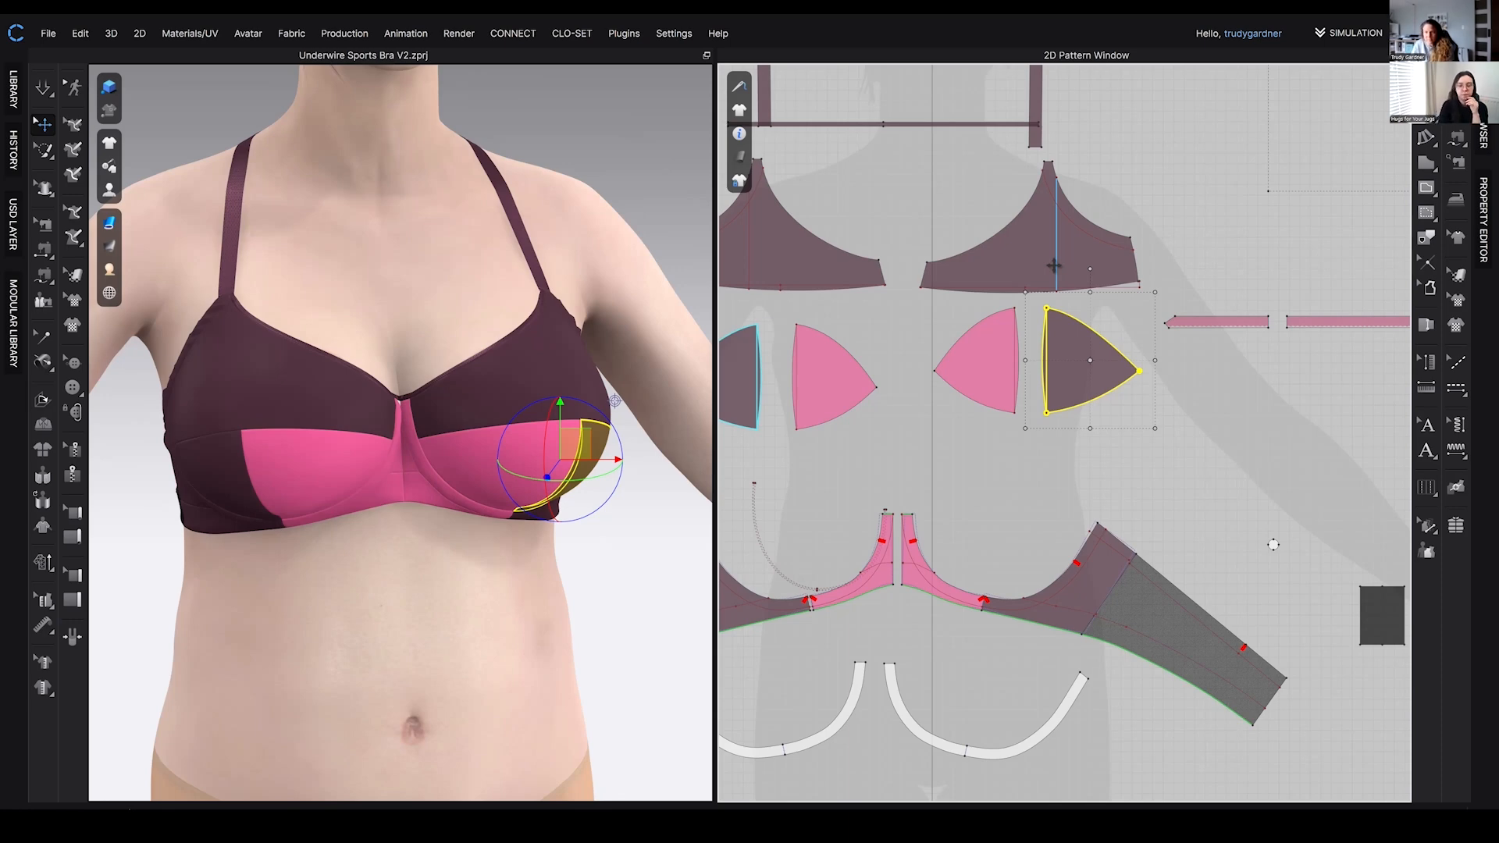
- Check the scaling settings in the pink lower cup piece's Transform dialog, cancel it, and view the full pattern layout
{"action": "scroll", "coordinate": [1055, 266], "scroll_direction": "up", "scroll_amount": 2}
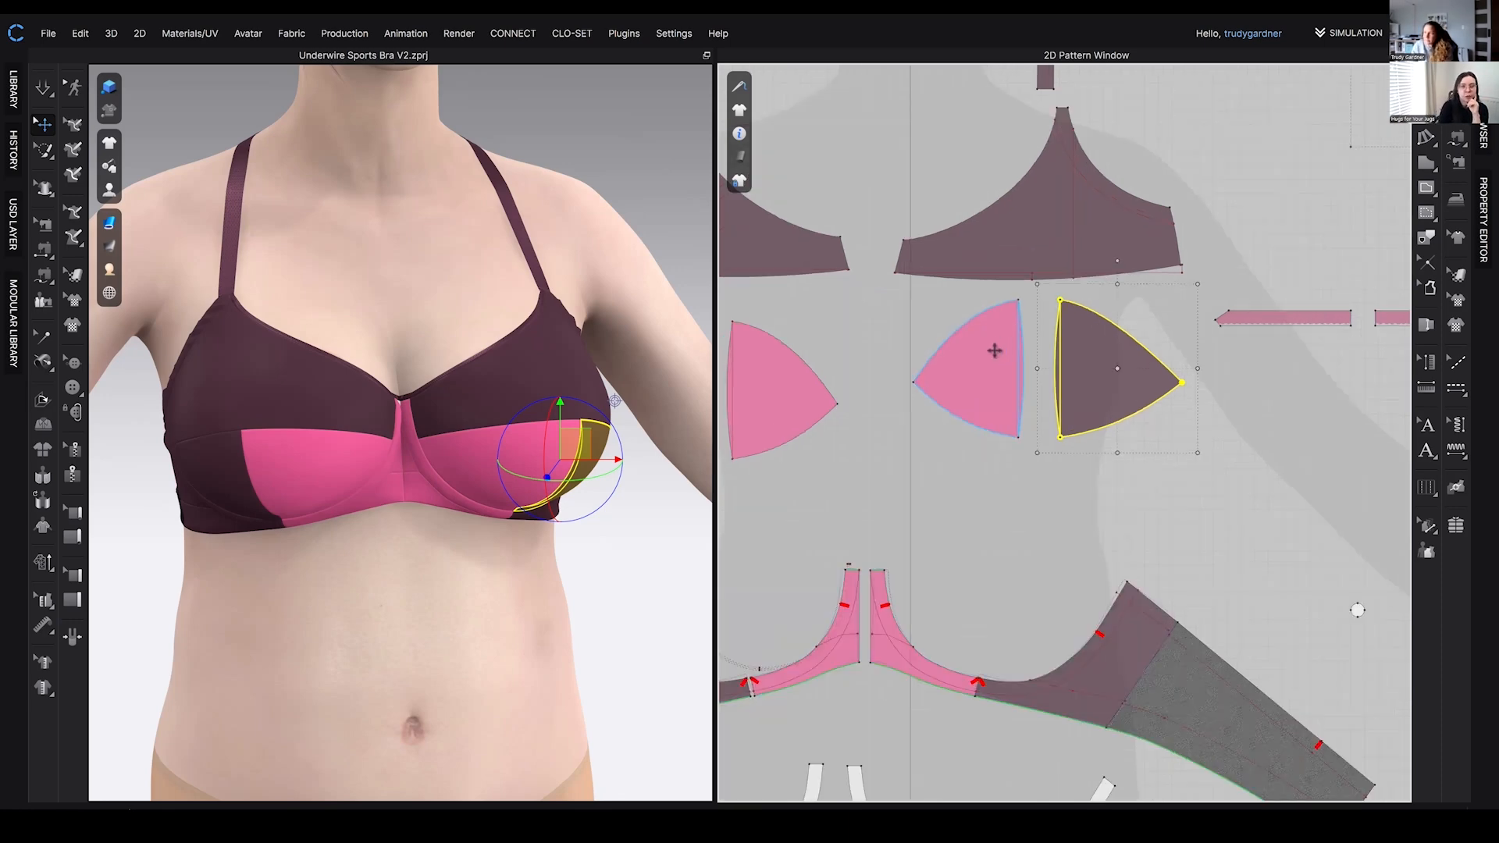
{"action": "left_click", "coordinate": [993, 348]}
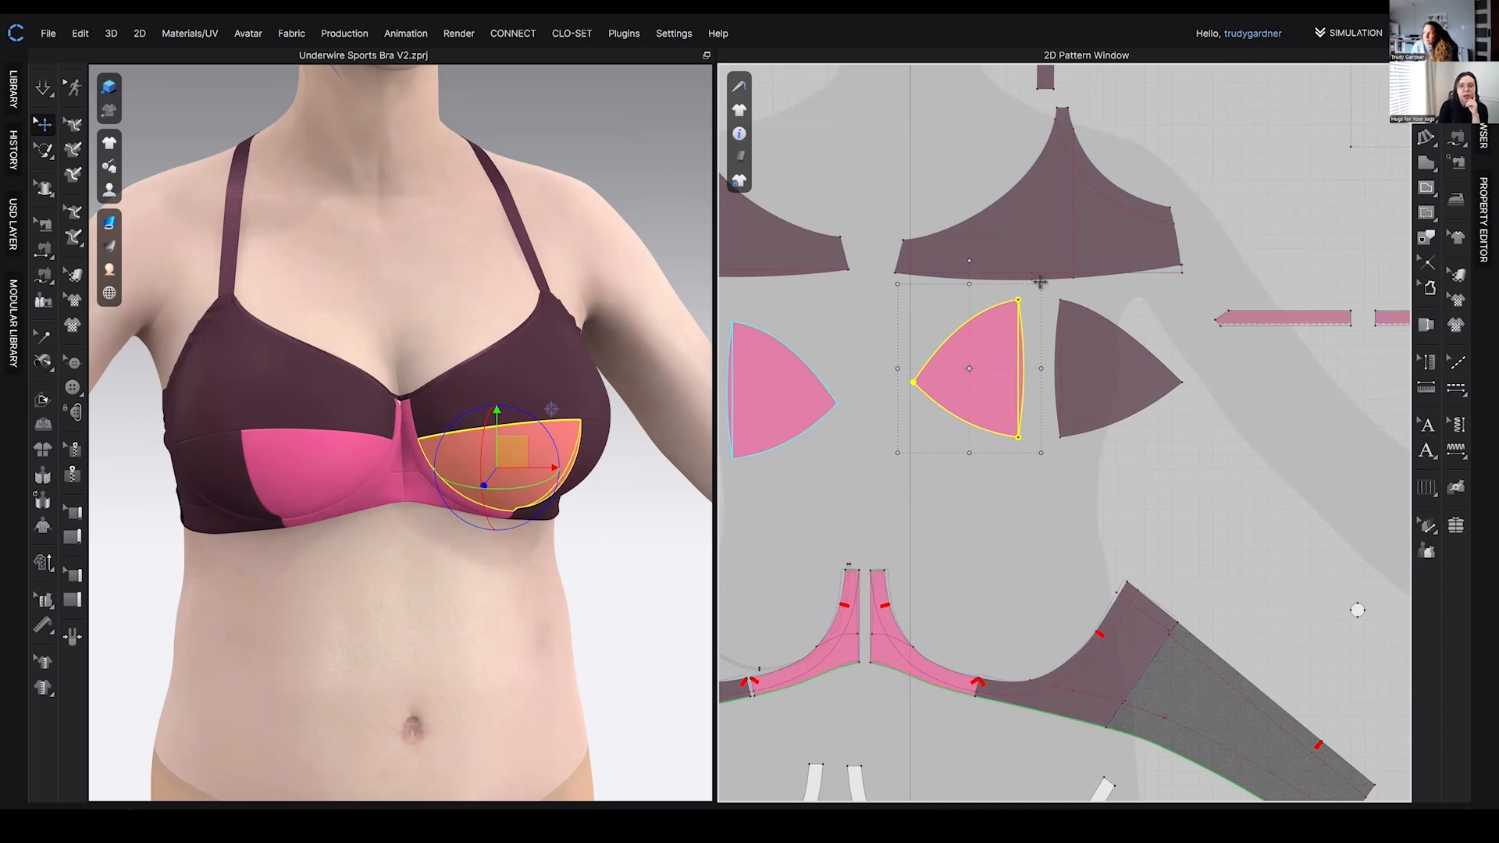
{"action": "right_click", "coordinate": [799, 383]}
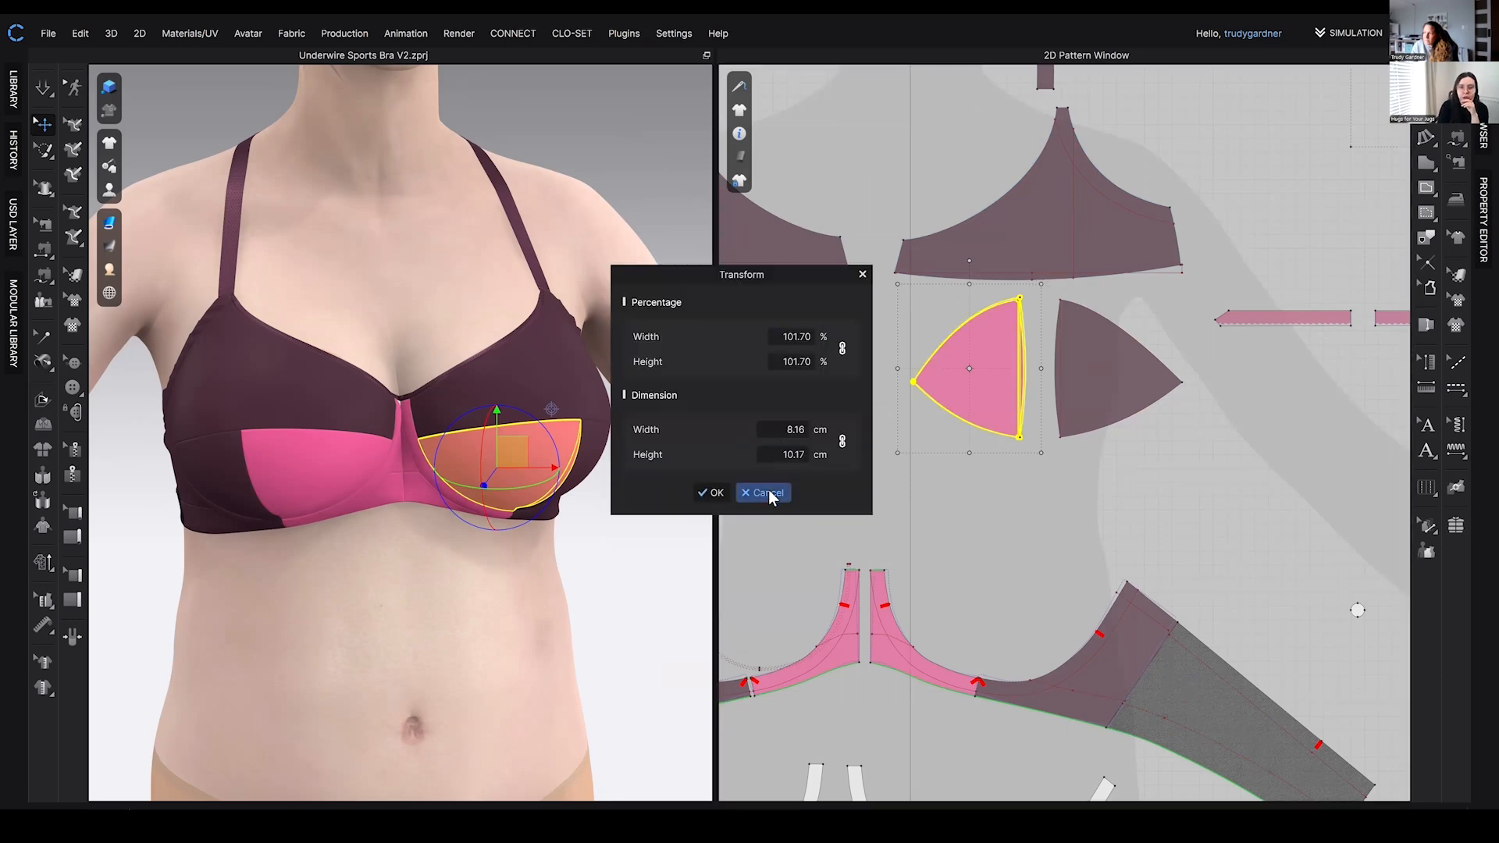
{"action": "scroll", "coordinate": [1015, 328], "scroll_direction": "up", "scroll_amount": 3}
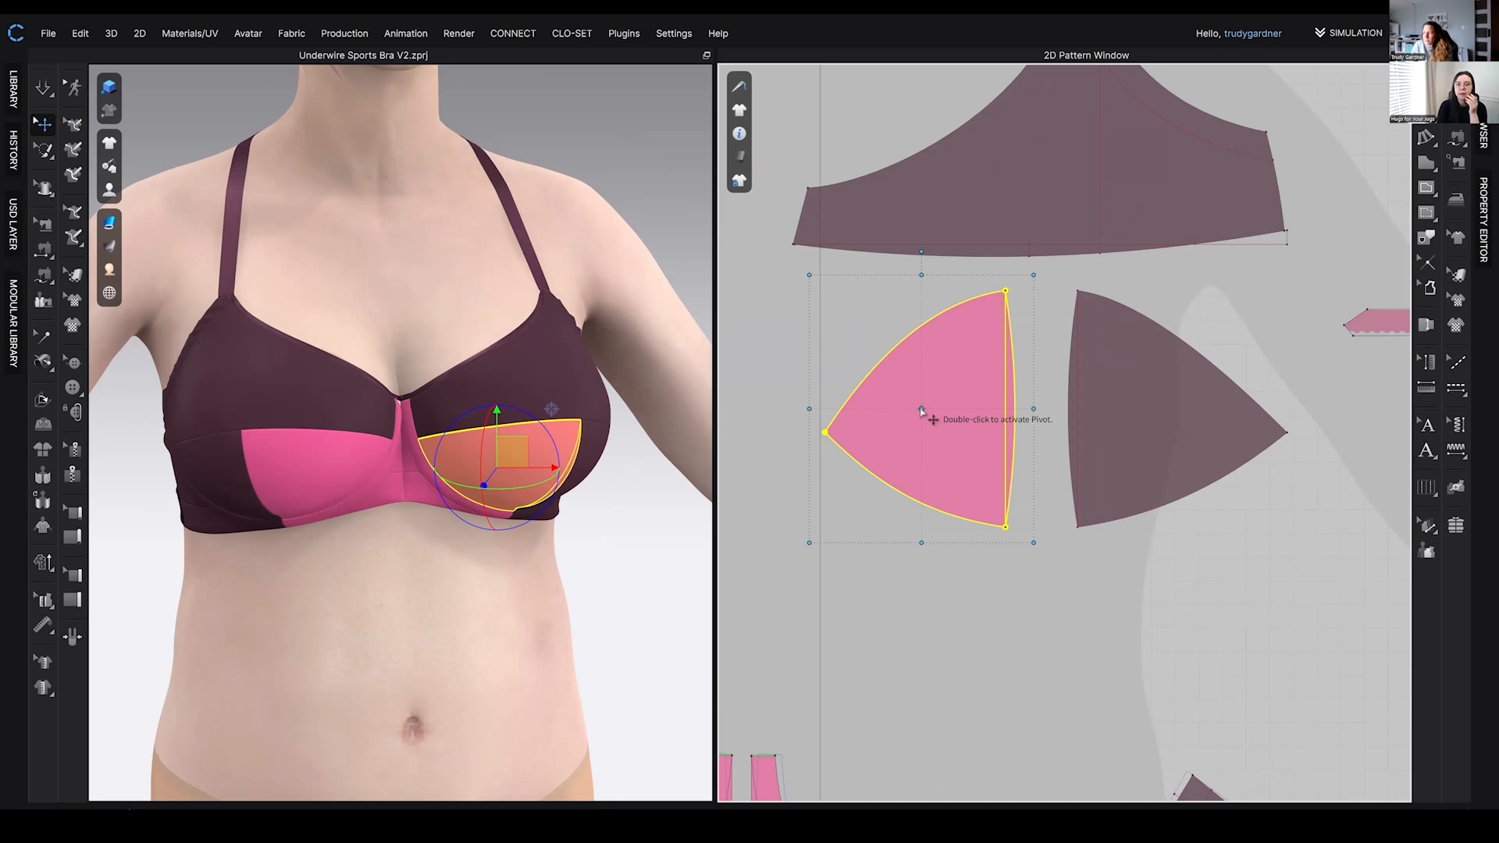
{"action": "scroll", "coordinate": [921, 411], "scroll_direction": "down", "scroll_amount": 10}
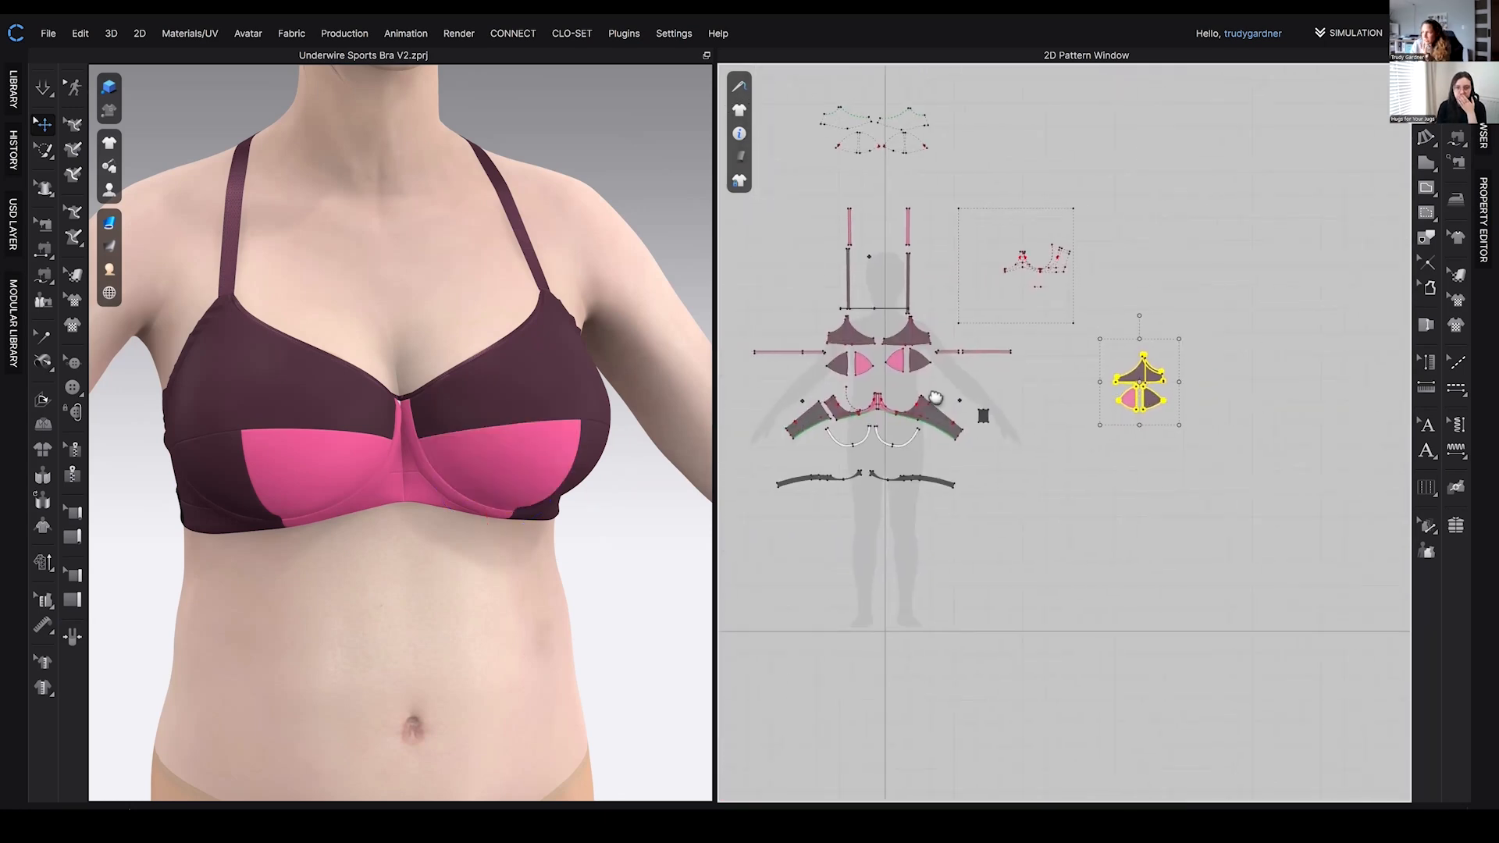
- Scale the pink inner lower cup piece to 110 percent
{"action": "middle_click_drag", "start_coordinate": [936, 398], "coordinate": [830, 392]}
{"action": "scroll", "coordinate": [1042, 365], "scroll_direction": "up", "scroll_amount": 8}
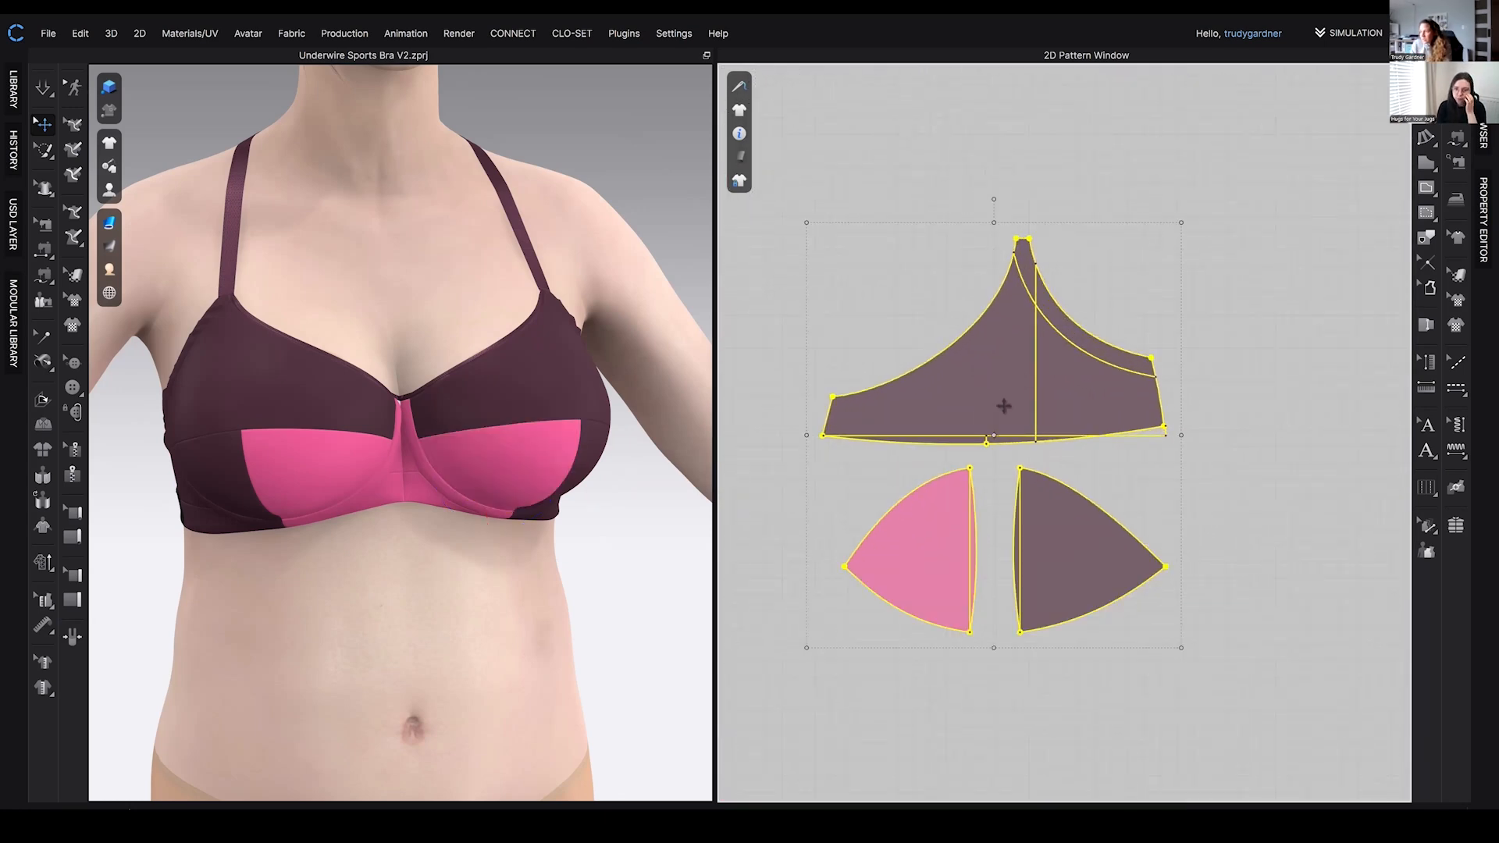
{"action": "left_click", "coordinate": [939, 583]}
{"action": "left_click_drag", "start_coordinate": [991, 453], "coordinate": [1003, 440]}
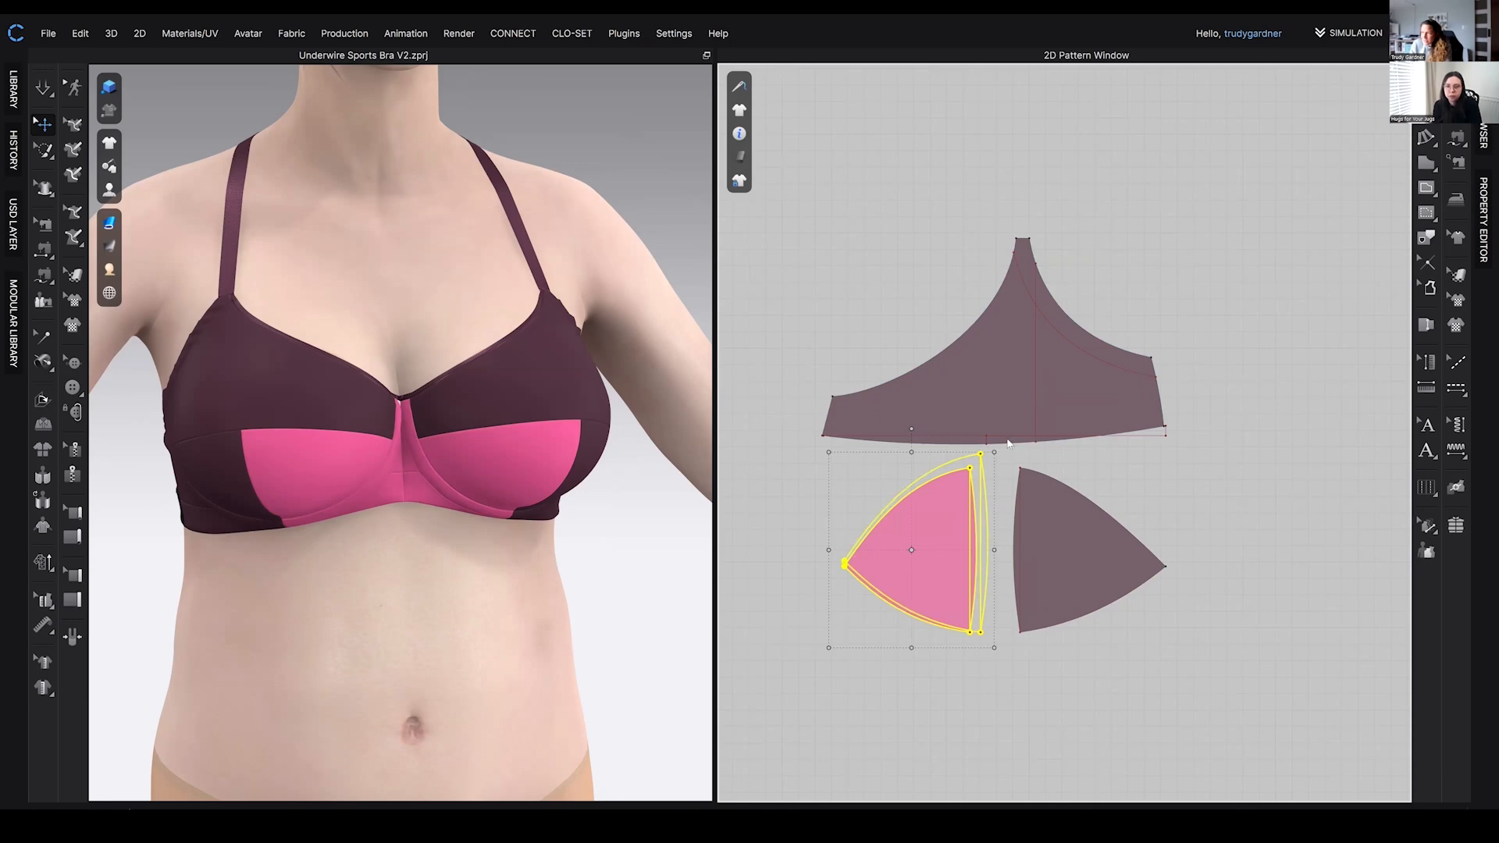
{"action": "right_click", "coordinate": [1003, 440]}
{"action": "type", "text": "110"}
{"action": "left_click", "coordinate": [763, 492]}
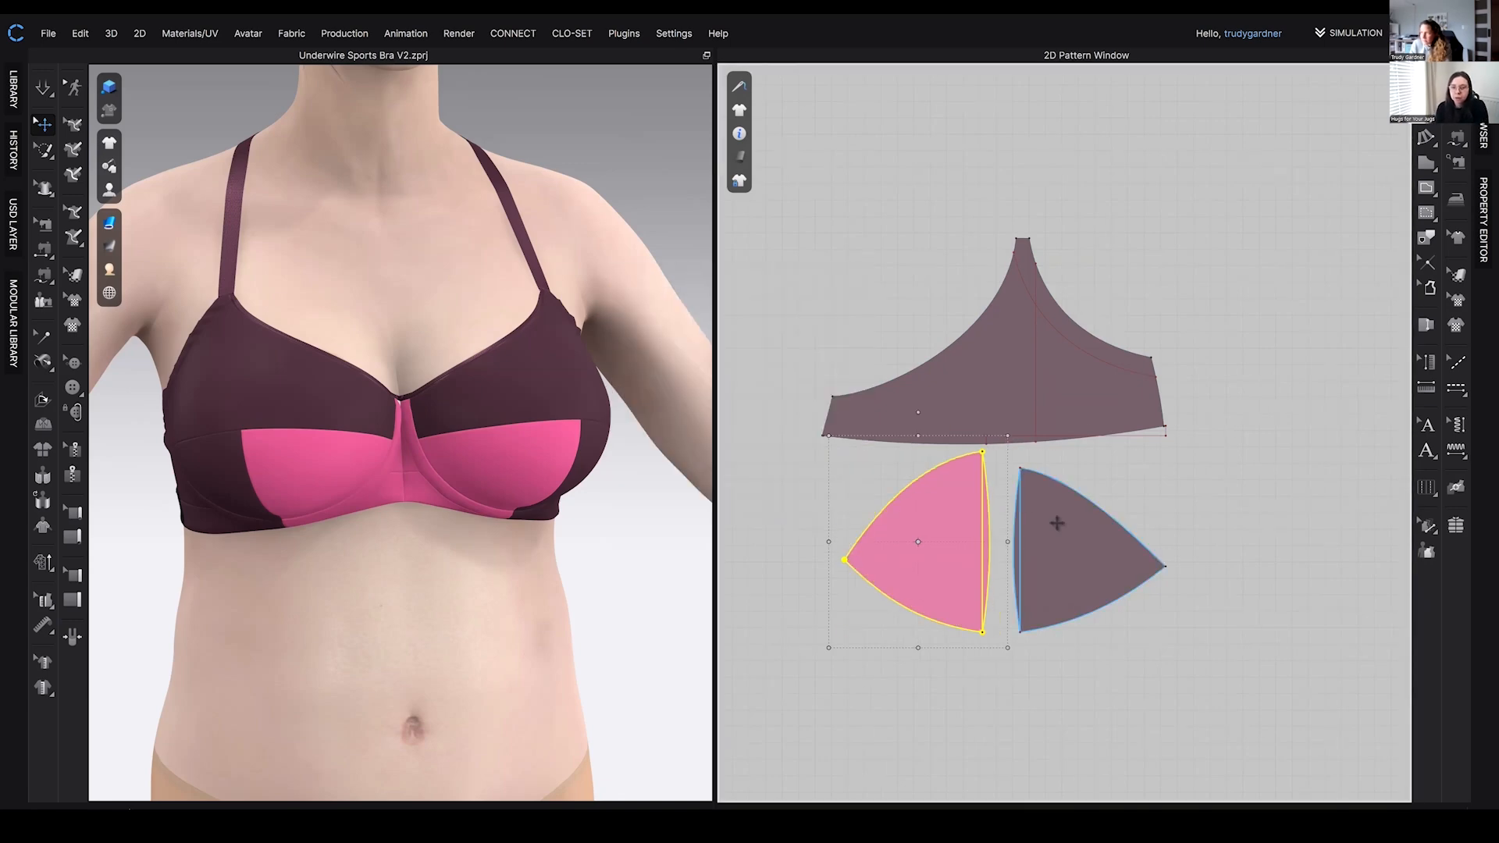
- Scale the dark outer lower cup piece to 110 percent in width and height
{"action": "left_click", "coordinate": [1057, 614]}
{"action": "left_click_drag", "start_coordinate": [984, 442], "coordinate": [992, 446]}
{"action": "right_click", "coordinate": [992, 446]}
{"action": "type", "text": "110"}
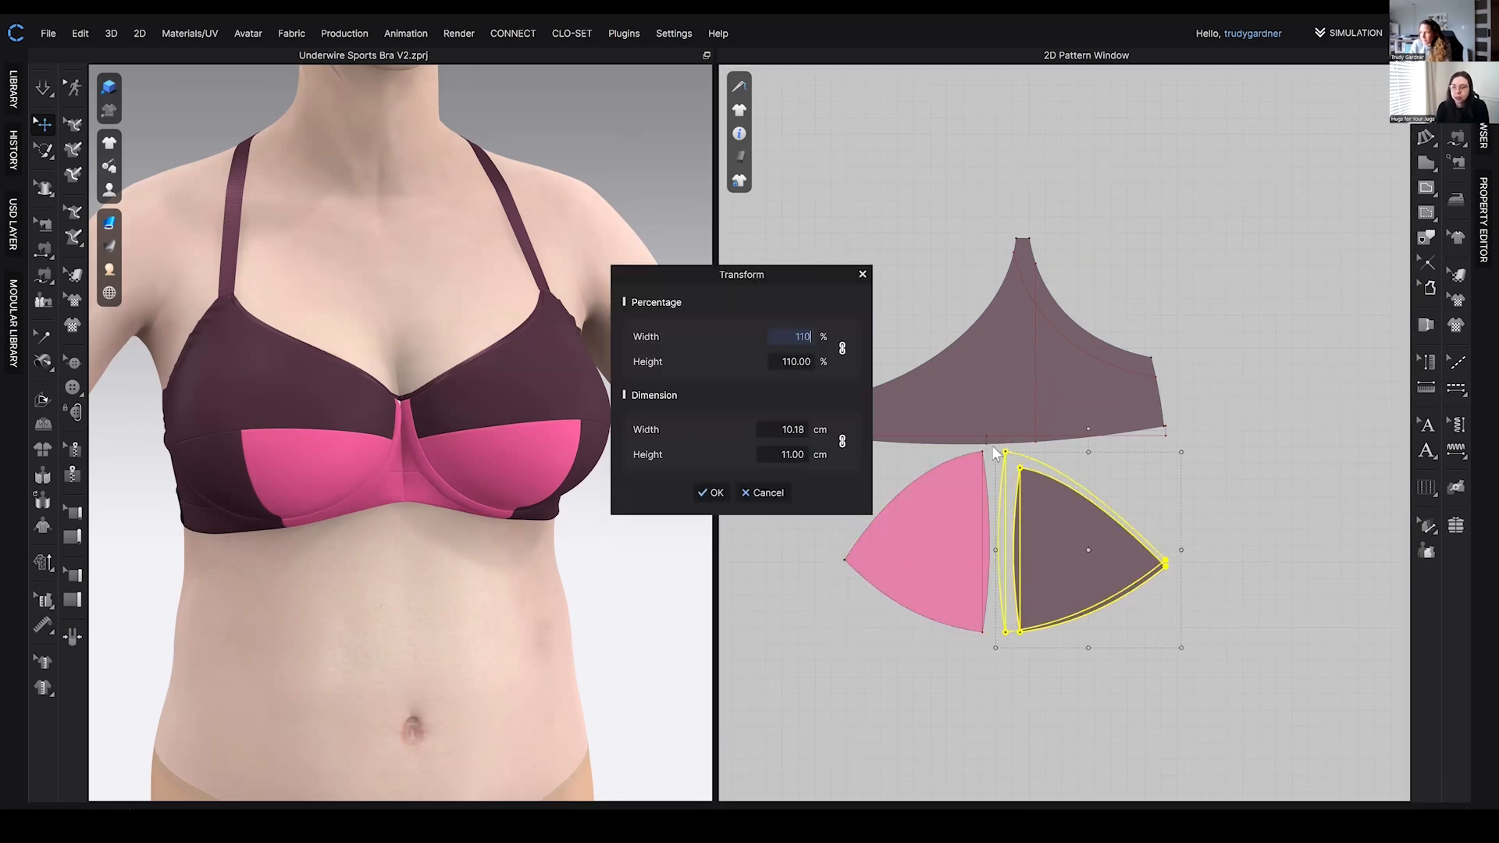
{"action": "left_click", "coordinate": [724, 493]}
- Scale the dark upper cup piece to 110 percent
{"action": "left_click", "coordinate": [1030, 328]}
{"action": "left_click_drag", "start_coordinate": [1180, 222], "coordinate": [1191, 212]}
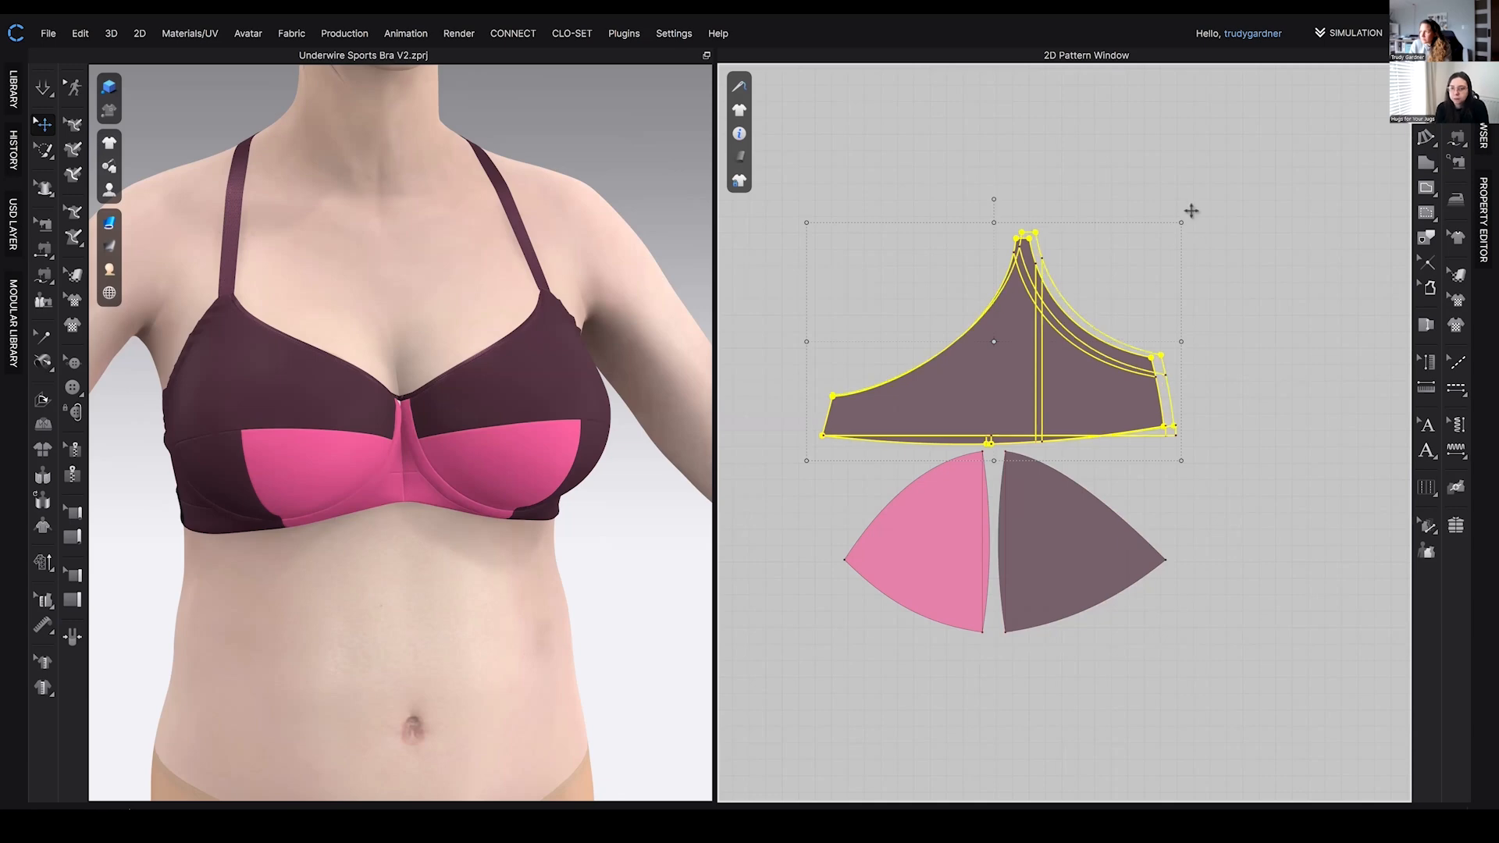
{"action": "right_click", "coordinate": [1192, 211]}
{"action": "type", "text": "110"}
{"action": "left_click", "coordinate": [709, 493]}
- Assign the first Draft Pattern fabric to the three scaled cup pieces
{"action": "scroll", "coordinate": [1038, 493], "scroll_direction": "down", "scroll_amount": 5}
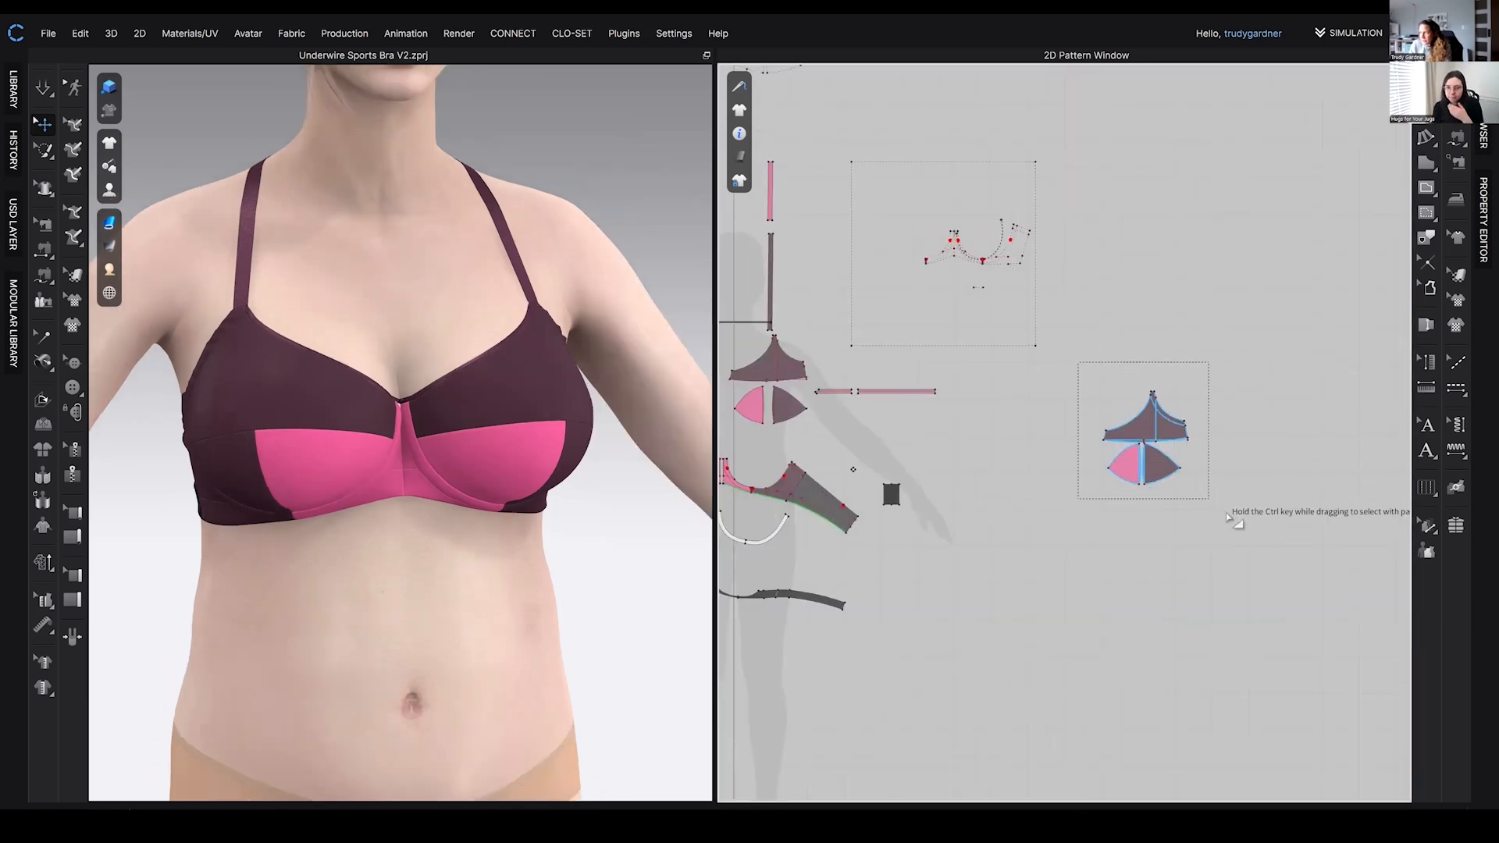
{"action": "left_click", "coordinate": [1153, 433]}
{"action": "left_click", "coordinate": [1482, 135]}
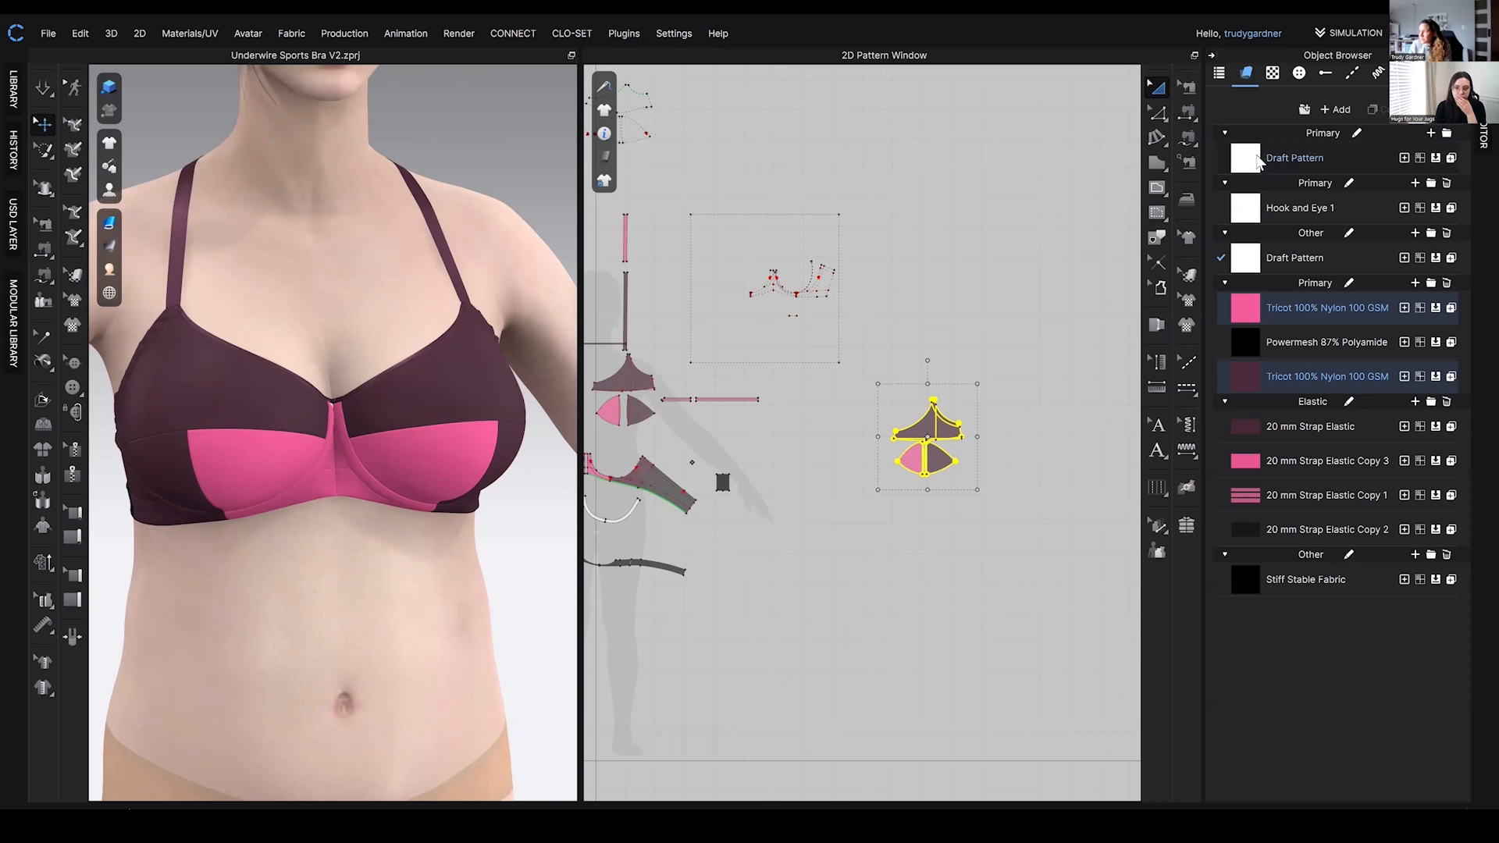
{"action": "left_click", "coordinate": [1258, 160]}
{"action": "left_click_drag", "start_coordinate": [855, 381], "coordinate": [1027, 521]}
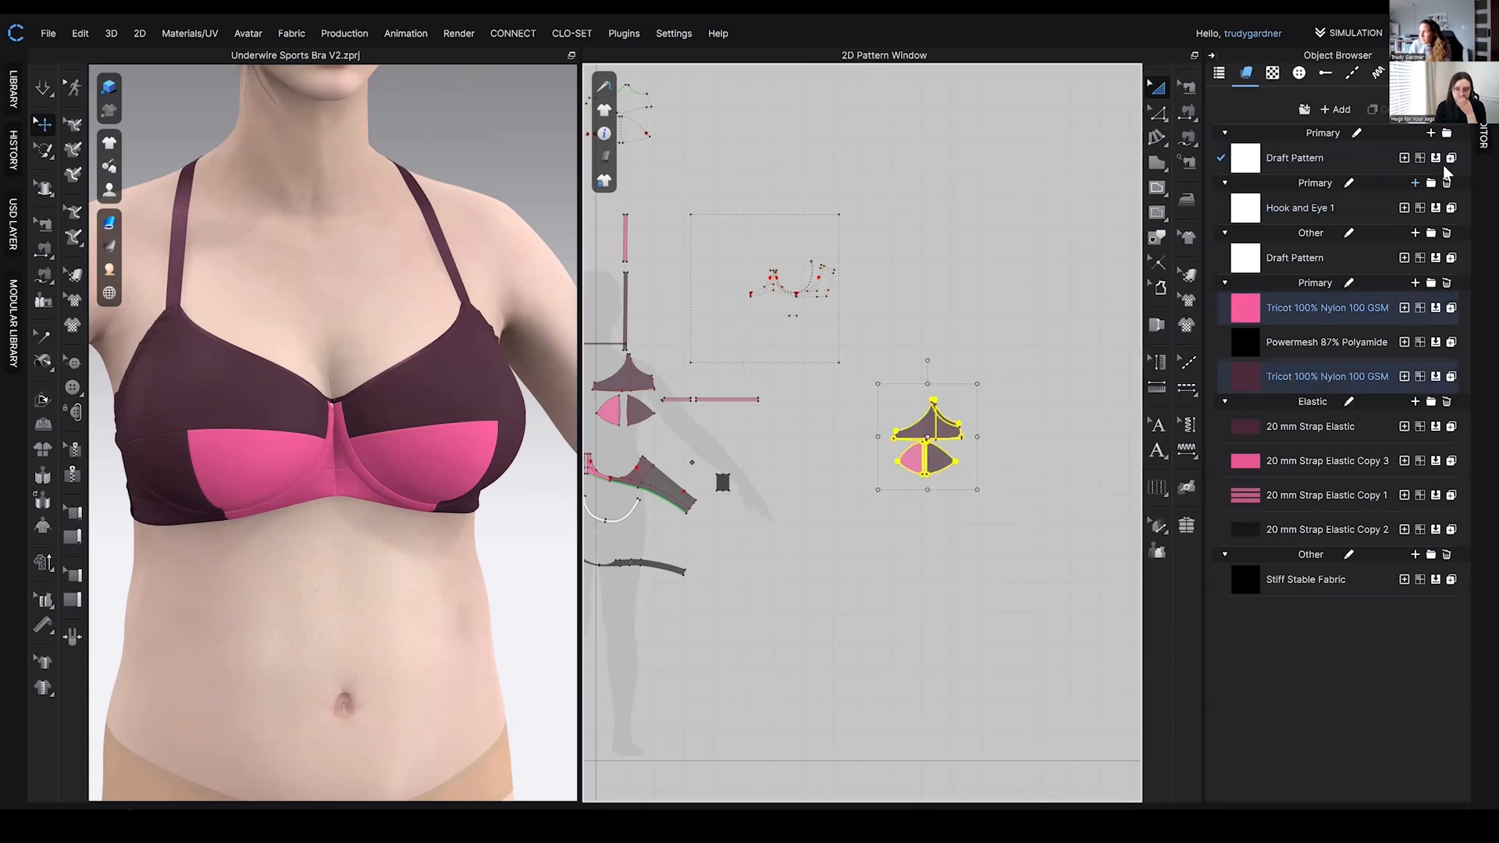
{"action": "left_click", "coordinate": [1435, 158]}
{"action": "left_click", "coordinate": [1211, 54]}
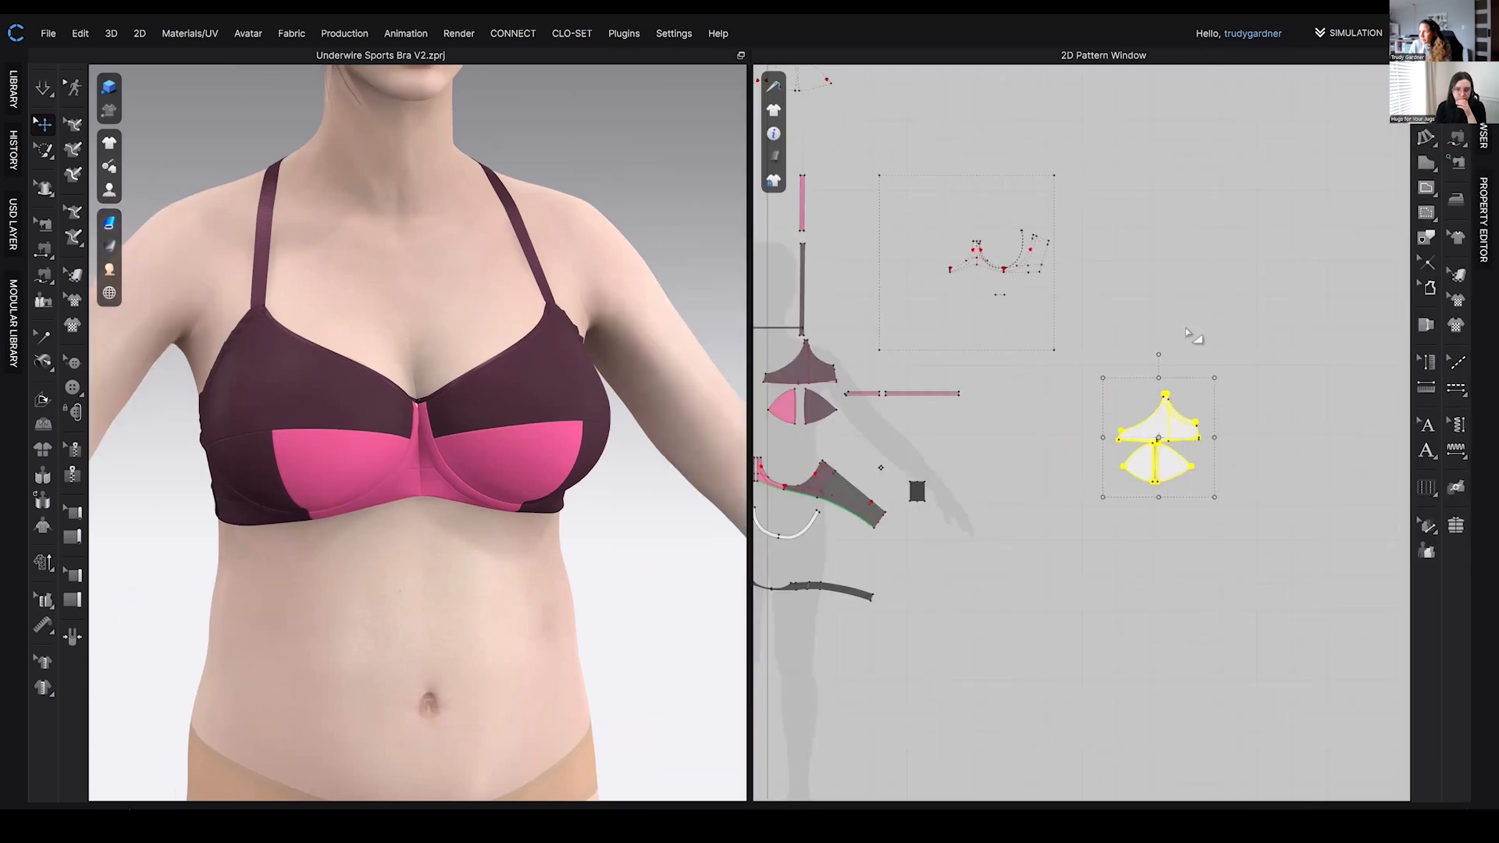
- Move the scaled cup pieces beside the original cup and overlay the scaled inner lower cup on the pink original
{"action": "left_click", "coordinate": [1246, 422]}
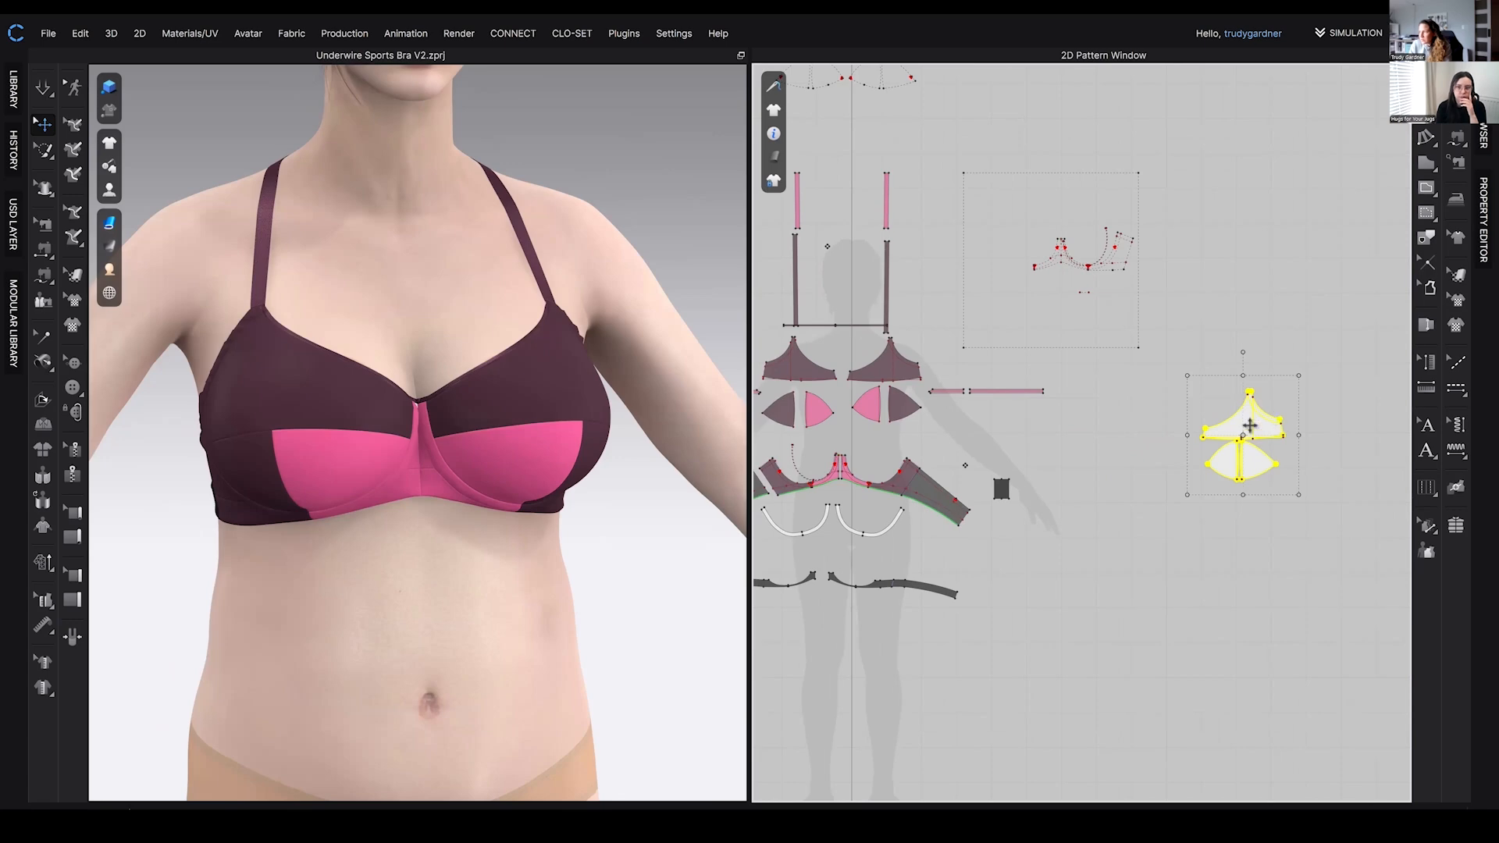
{"action": "left_click_drag", "start_coordinate": [1250, 426], "coordinate": [945, 421]}
{"action": "scroll", "coordinate": [929, 402], "scroll_direction": "up", "scroll_amount": 5}
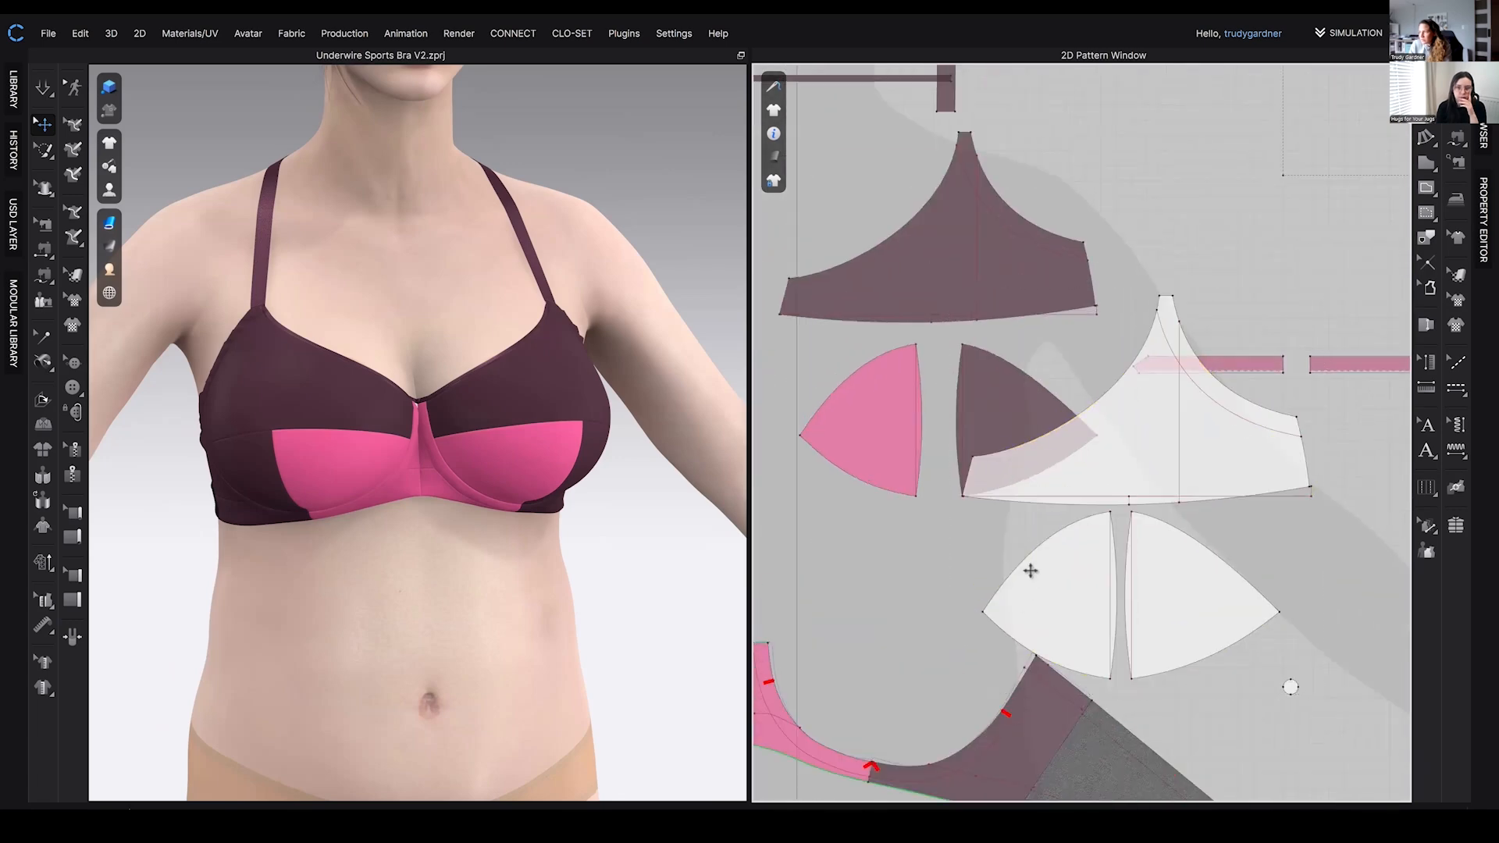
{"action": "left_click_drag", "start_coordinate": [1031, 571], "coordinate": [893, 393]}
{"action": "scroll", "coordinate": [893, 393], "scroll_direction": "up", "scroll_amount": 2}
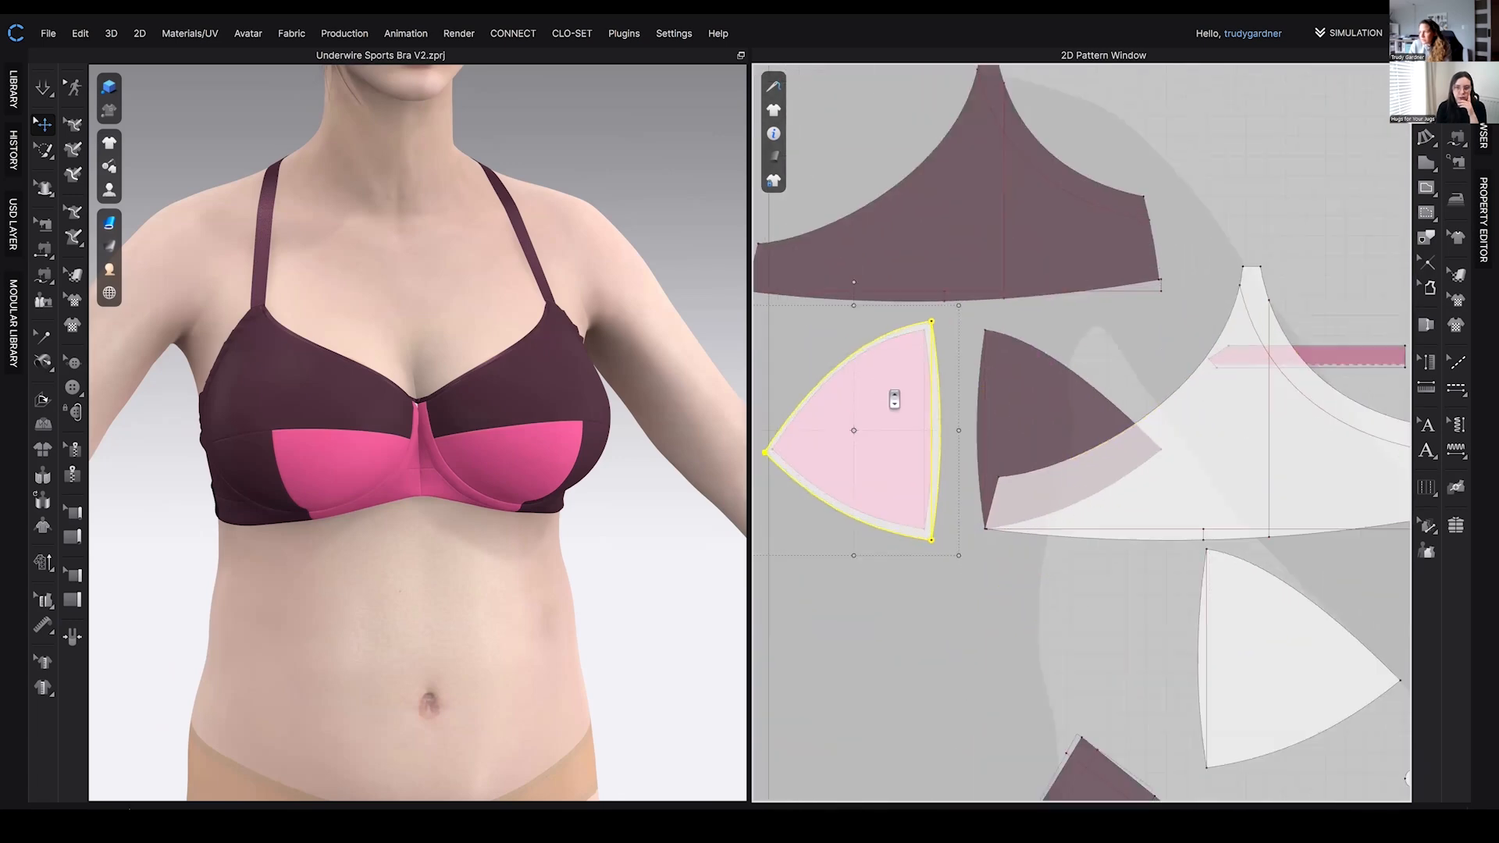
{"action": "scroll", "coordinate": [894, 399], "scroll_direction": "up", "scroll_amount": 3}
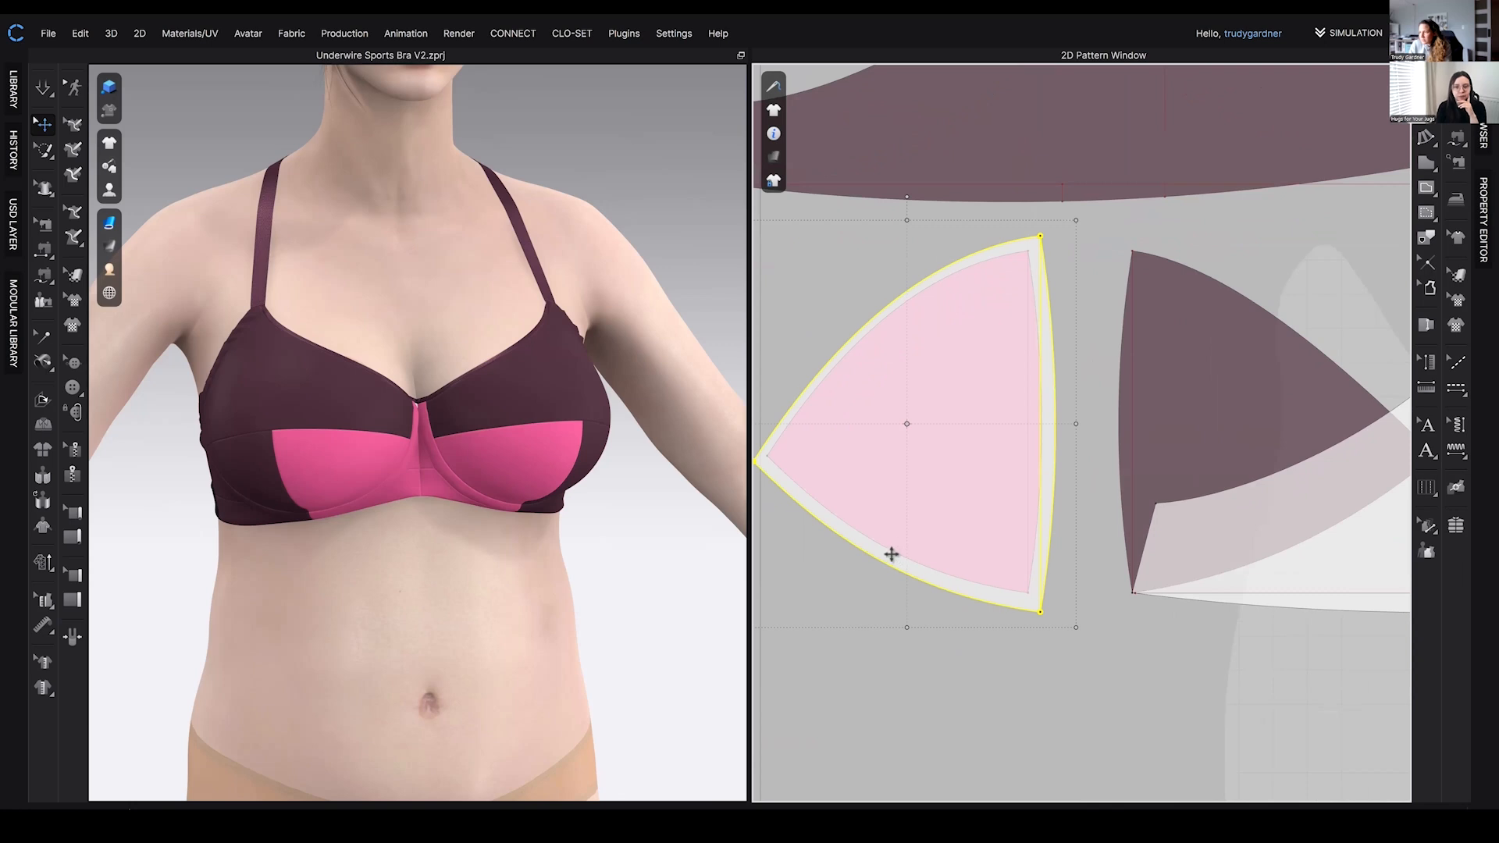
{"action": "scroll", "coordinate": [913, 578], "scroll_direction": "down", "scroll_amount": 4}
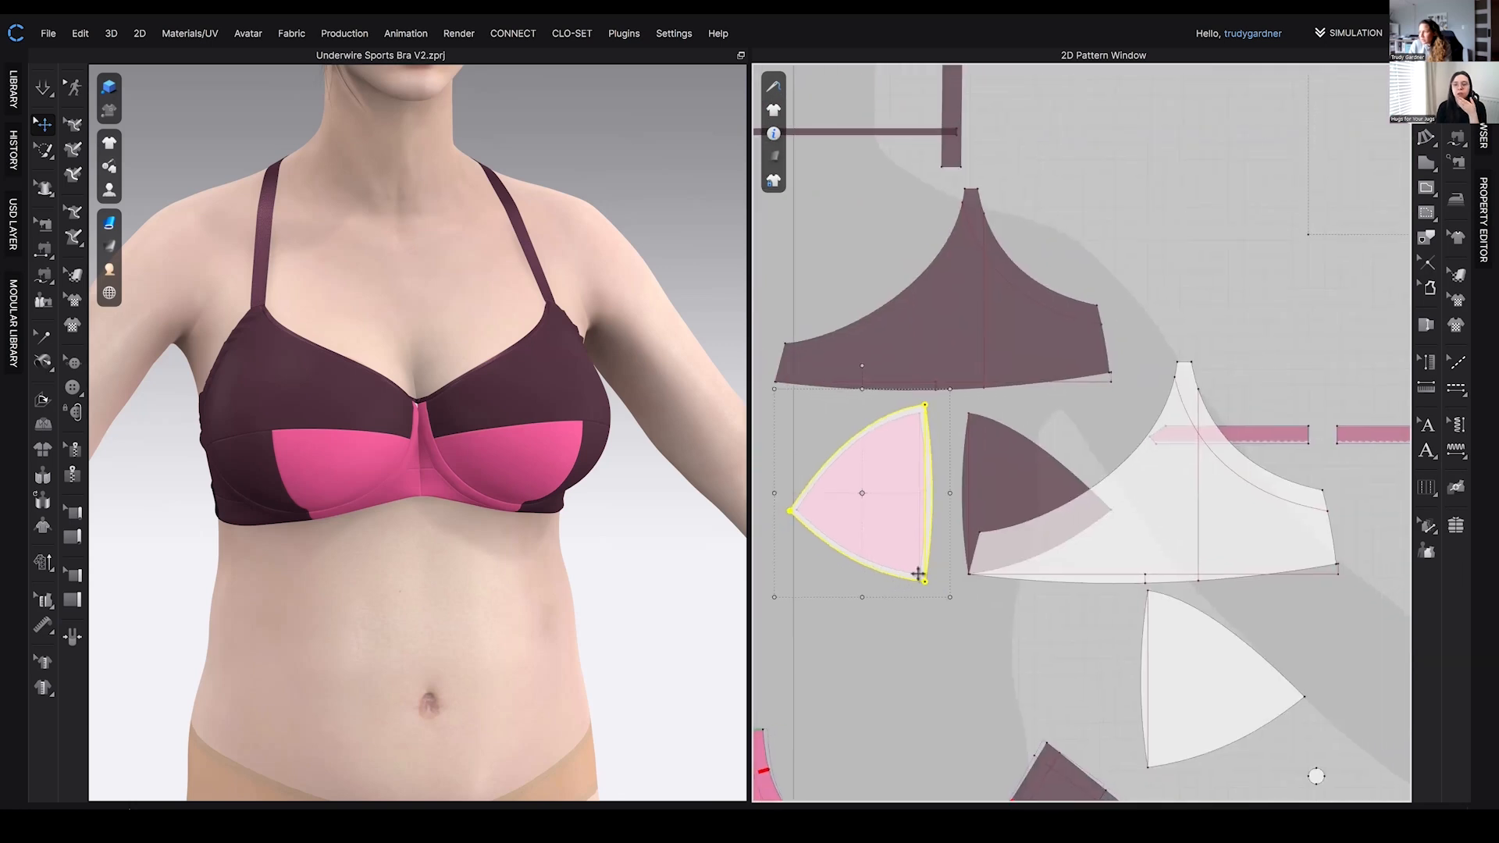
- Overlay the scaled upper cup and the scaled outer lower cup on their dark original pieces
{"action": "left_click_drag", "start_coordinate": [1148, 515], "coordinate": [927, 334]}
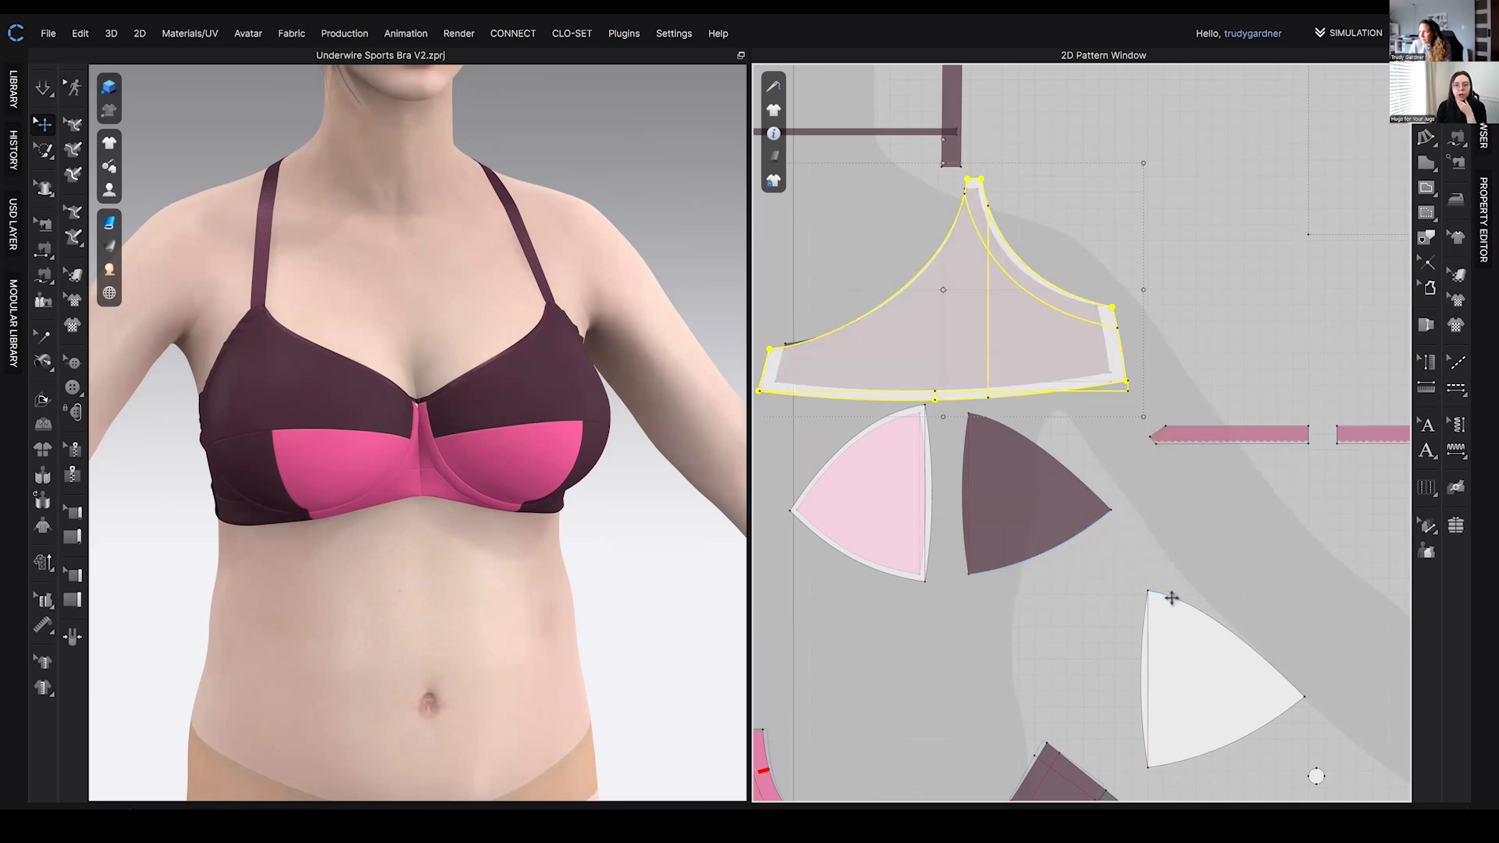
{"action": "left_click", "coordinate": [1171, 597]}
{"action": "left_click", "coordinate": [997, 458], "text": "shift"}
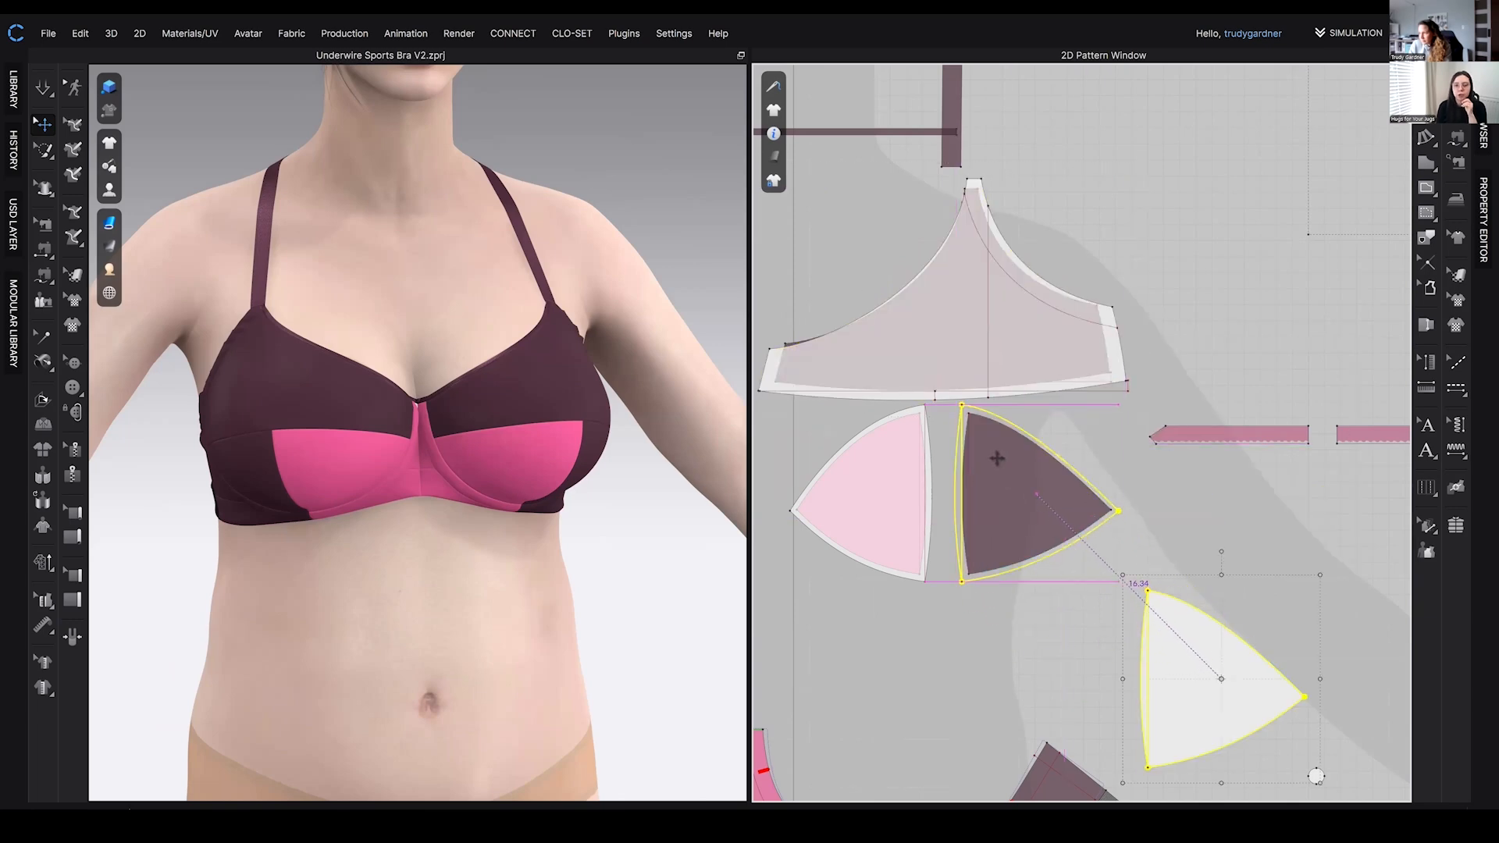
{"action": "left_click_drag", "start_coordinate": [997, 458], "coordinate": [998, 458]}
{"action": "left_click", "coordinate": [1093, 626]}
- Slash the scaled upper cup from its lower-edge point to the inner side edge and spread it by -0.2 cm
{"action": "middle_click_drag", "start_coordinate": [1099, 626], "coordinate": [1258, 662]}
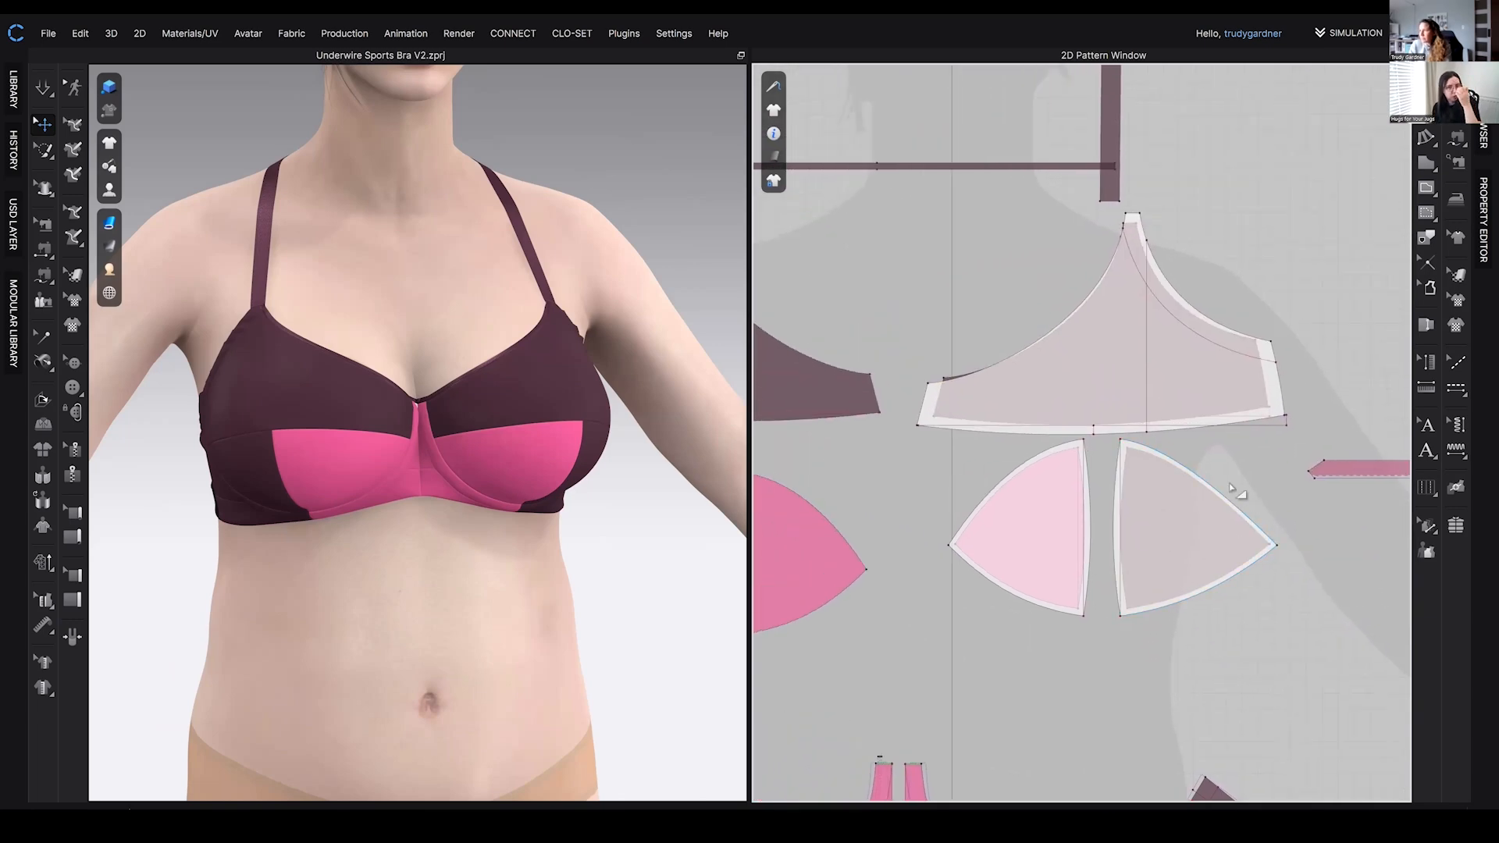
{"action": "scroll", "coordinate": [1265, 441], "scroll_direction": "up", "scroll_amount": 2}
{"action": "left_click", "coordinate": [1301, 394]}
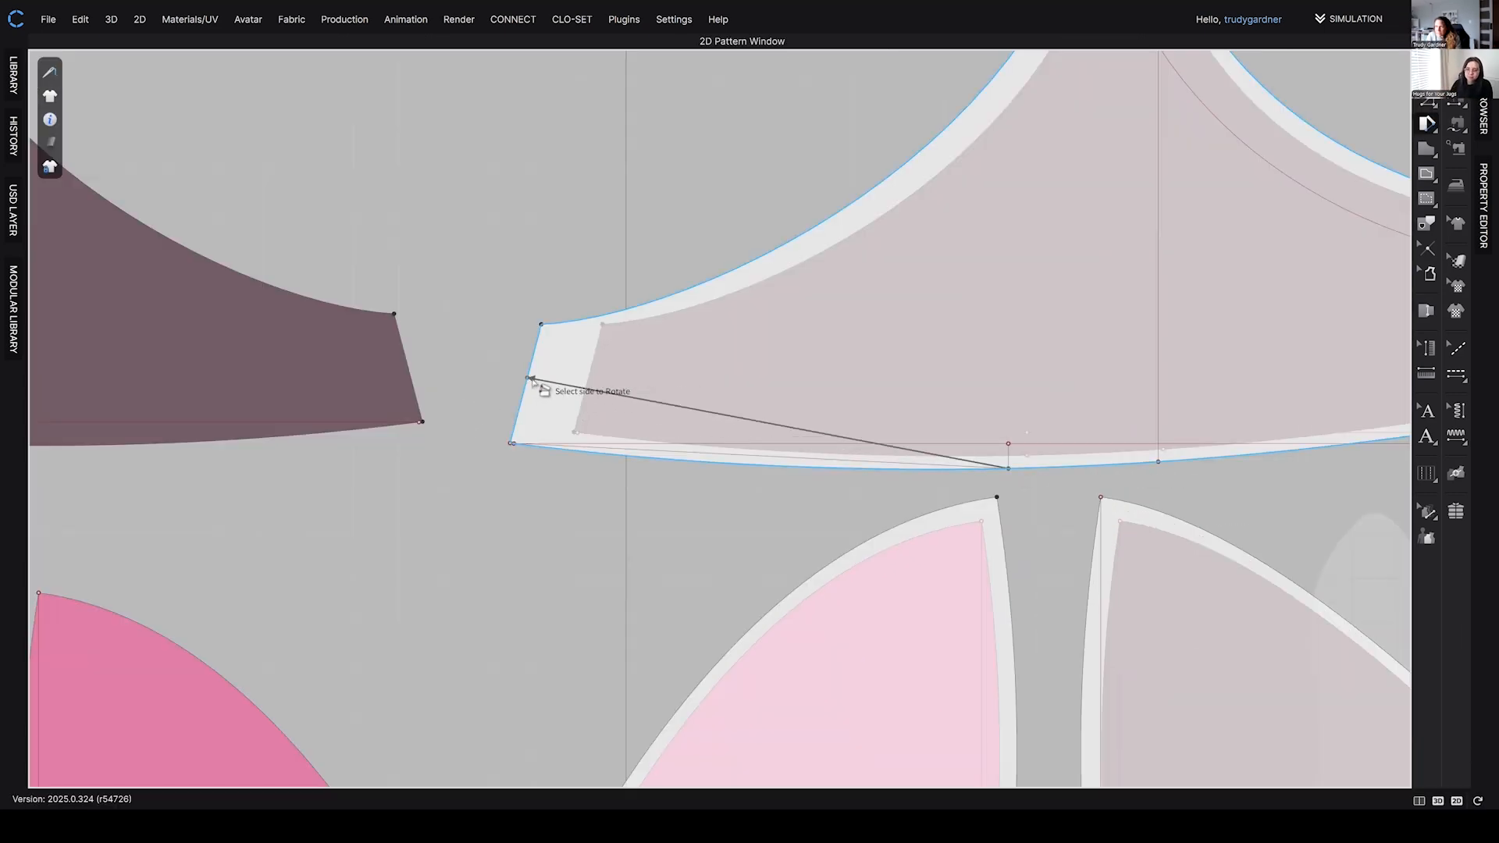
{"action": "left_click", "coordinate": [601, 369]}
{"action": "type", "text": ".2"}
{"action": "key", "text": "Home"}
{"action": "type", "text": "-"}
{"action": "key", "text": "Return"}
{"action": "scroll", "coordinate": [634, 471], "scroll_direction": "down", "scroll_amount": 2}
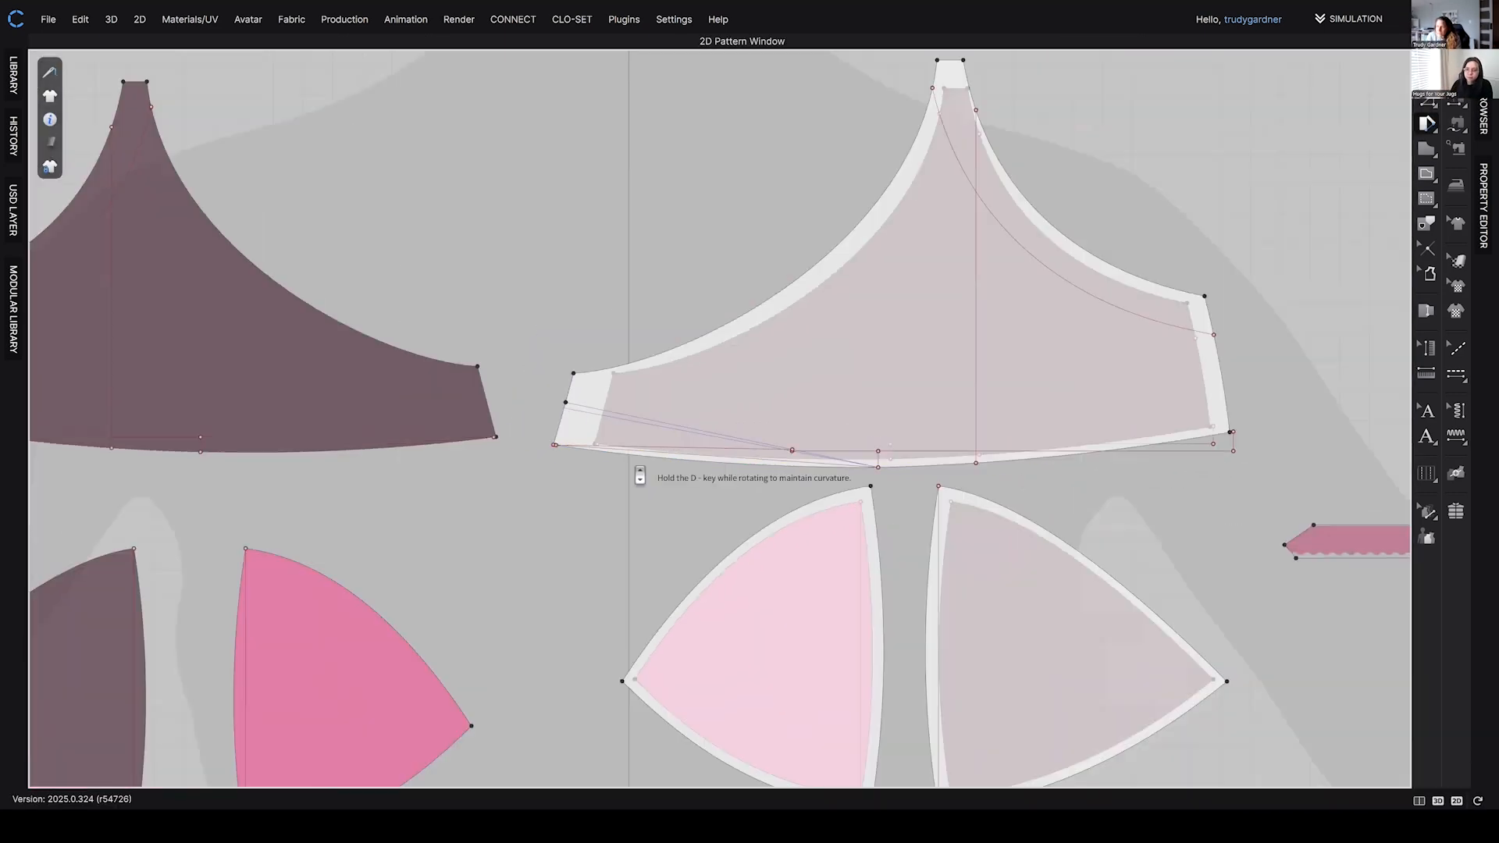
- Shift the scaled upper cup so its inner edge meets the original piece for comparison, and undo the move
{"action": "scroll", "coordinate": [624, 484], "scroll_direction": "up", "scroll_amount": 3}
{"action": "middle_click_drag", "start_coordinate": [619, 491], "coordinate": [416, 498]}
{"action": "key", "text": "a"}
{"action": "left_click", "coordinate": [378, 398]}
{"action": "left_click_drag", "start_coordinate": [340, 394], "coordinate": [407, 392]}
{"action": "scroll", "coordinate": [408, 392], "scroll_direction": "up", "scroll_amount": 2}
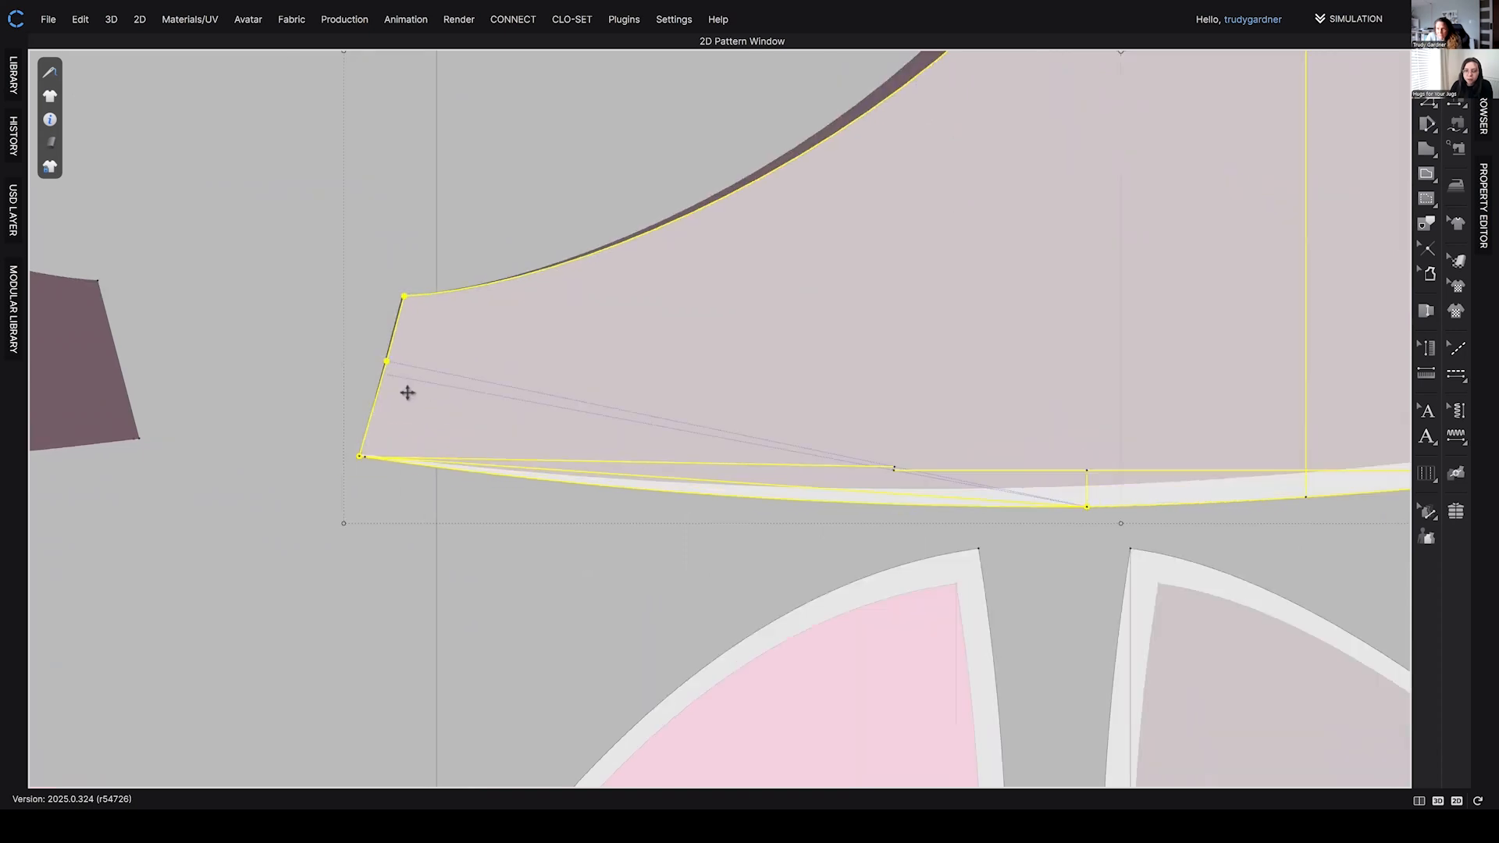
{"action": "key", "text": "ctrl+z"}
- Measure the scaled inner lower cup's lower edge, slash the piece from its top point to that edge and spread it by -0.66 cm
{"action": "key", "text": "z"}
{"action": "left_click", "coordinate": [289, 389]}
{"action": "scroll", "coordinate": [305, 344], "scroll_direction": "down", "scroll_amount": 3}
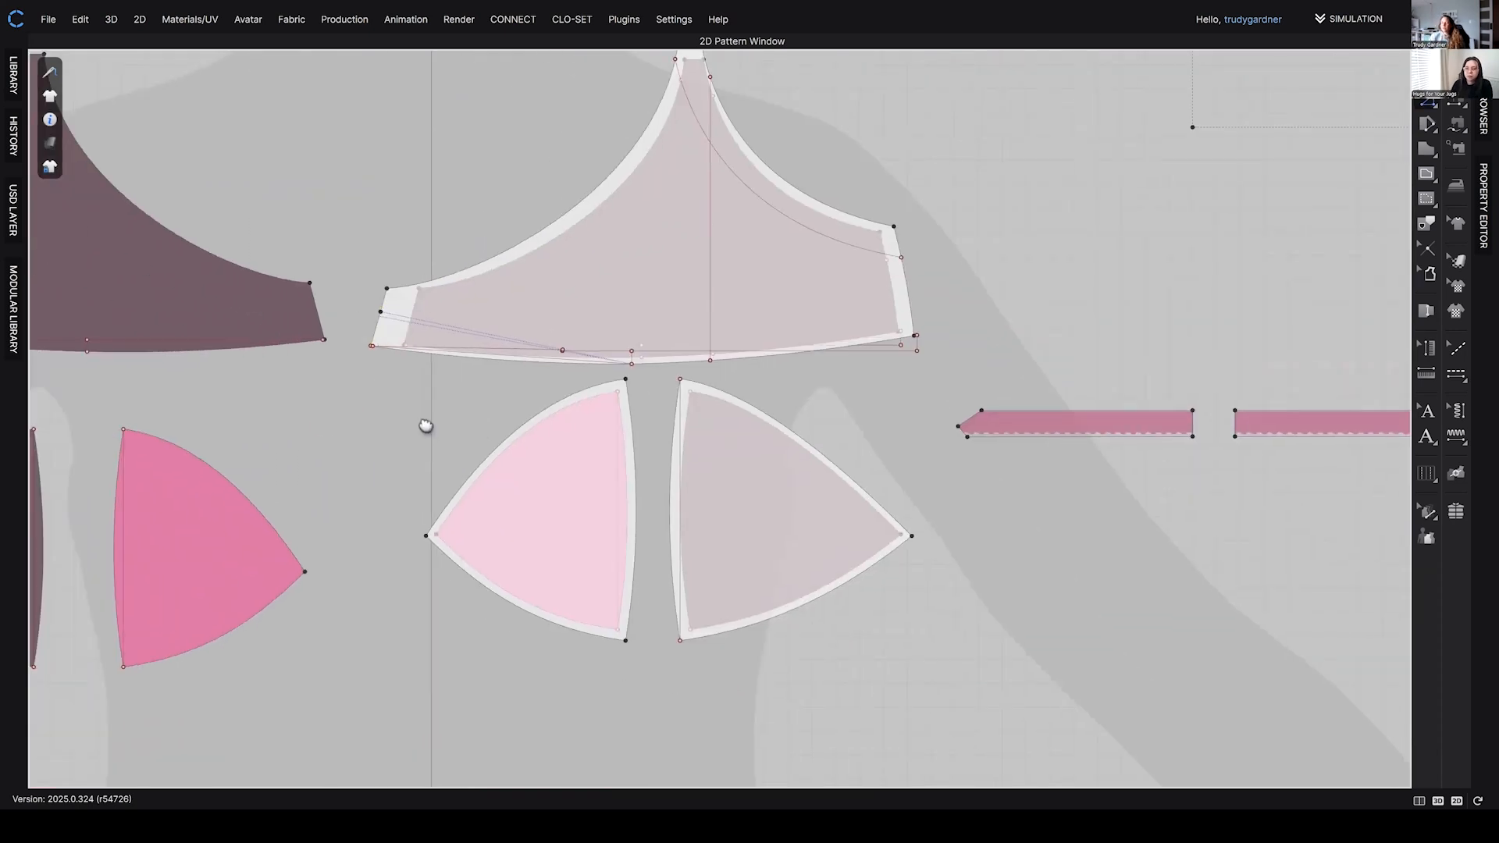
{"action": "scroll", "coordinate": [606, 274], "scroll_direction": "down", "scroll_amount": 3}
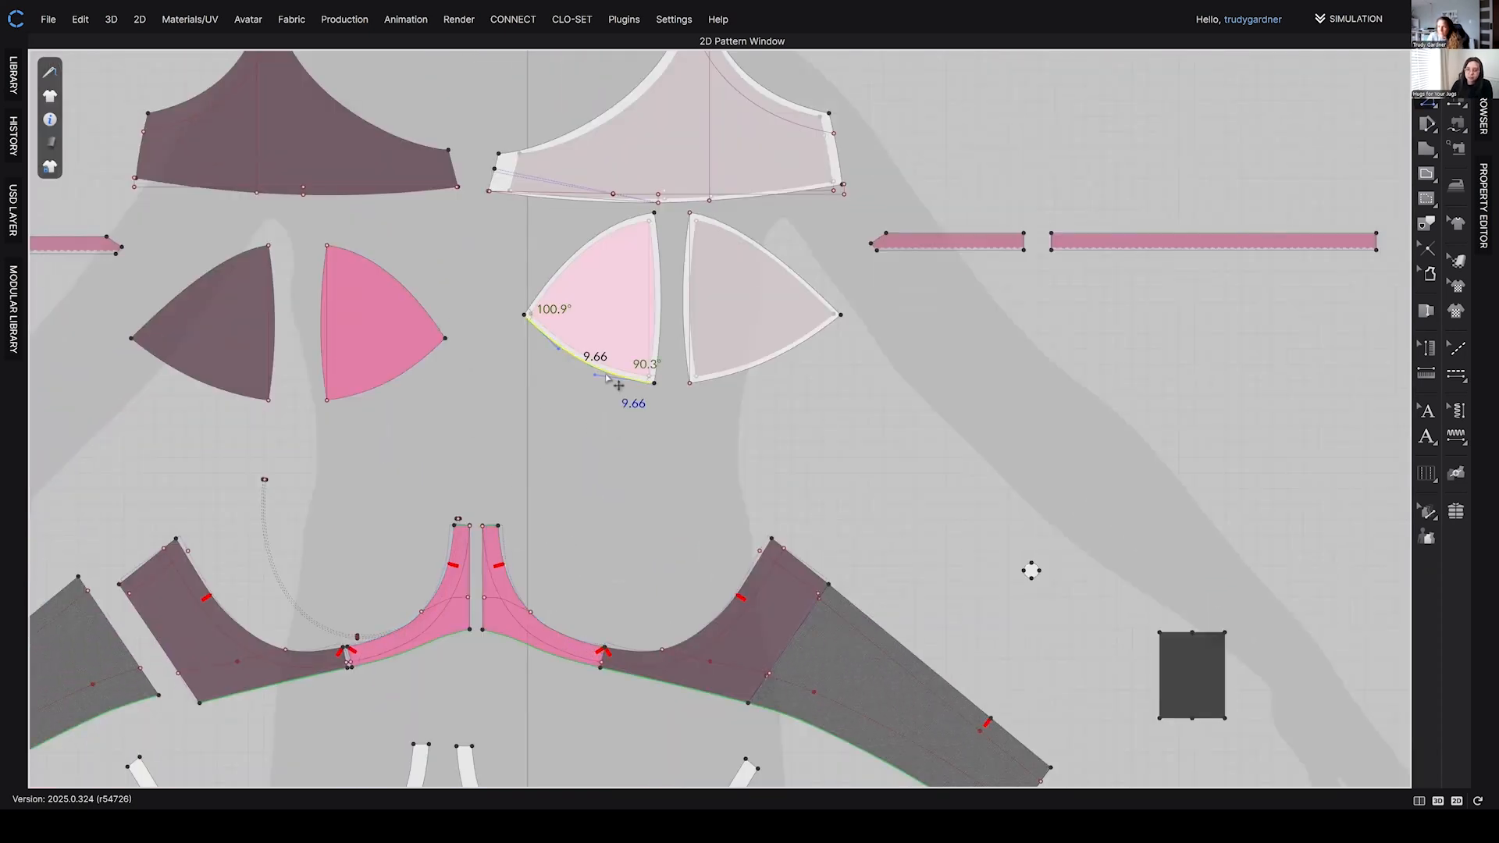
{"action": "scroll", "coordinate": [594, 120], "scroll_direction": "up", "scroll_amount": 1}
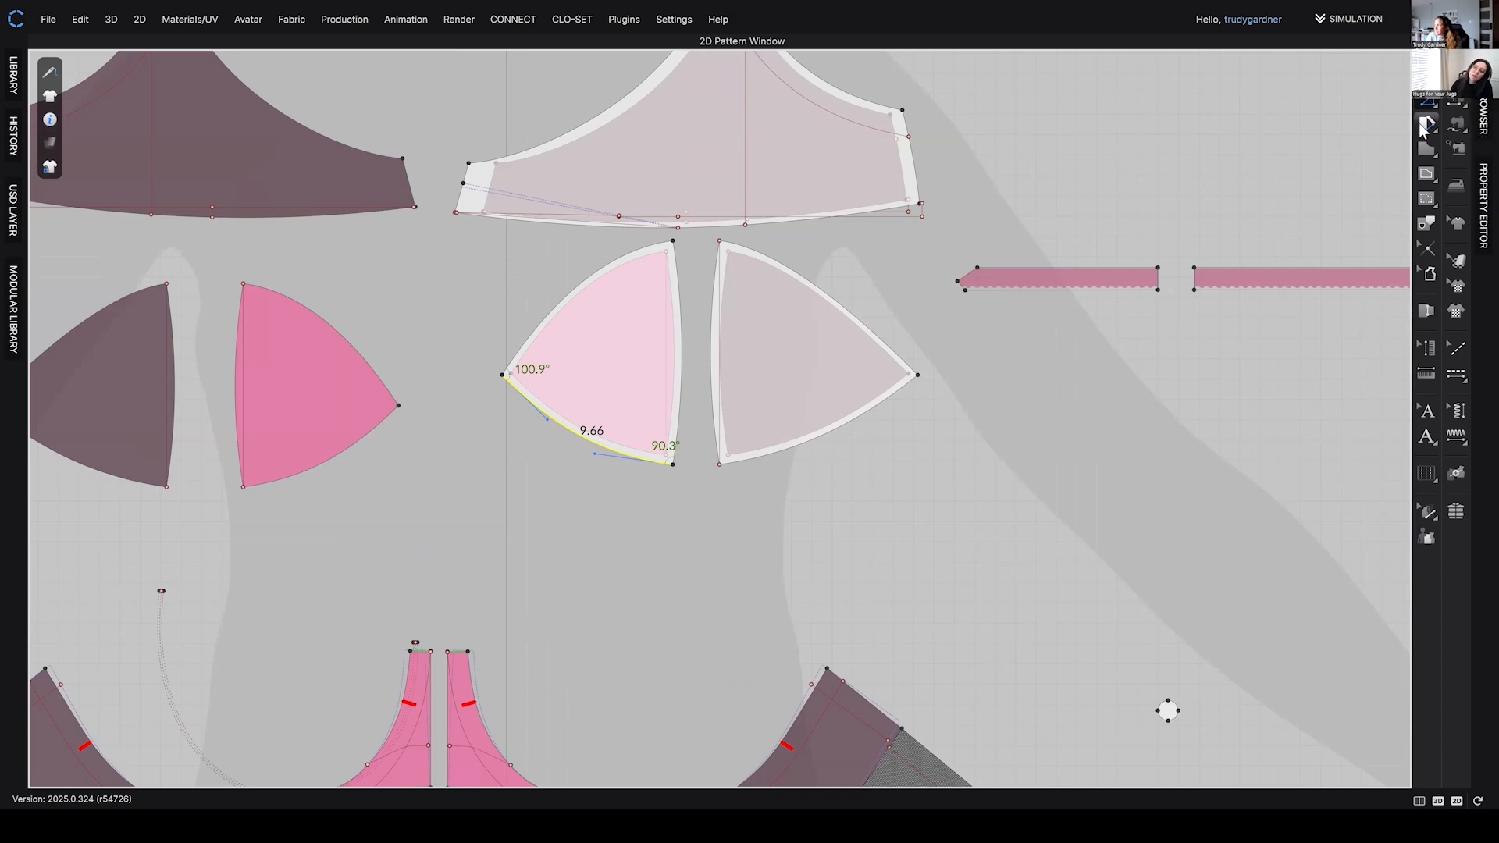
{"action": "left_click", "coordinate": [1427, 124]}
{"action": "left_click", "coordinate": [672, 241]}
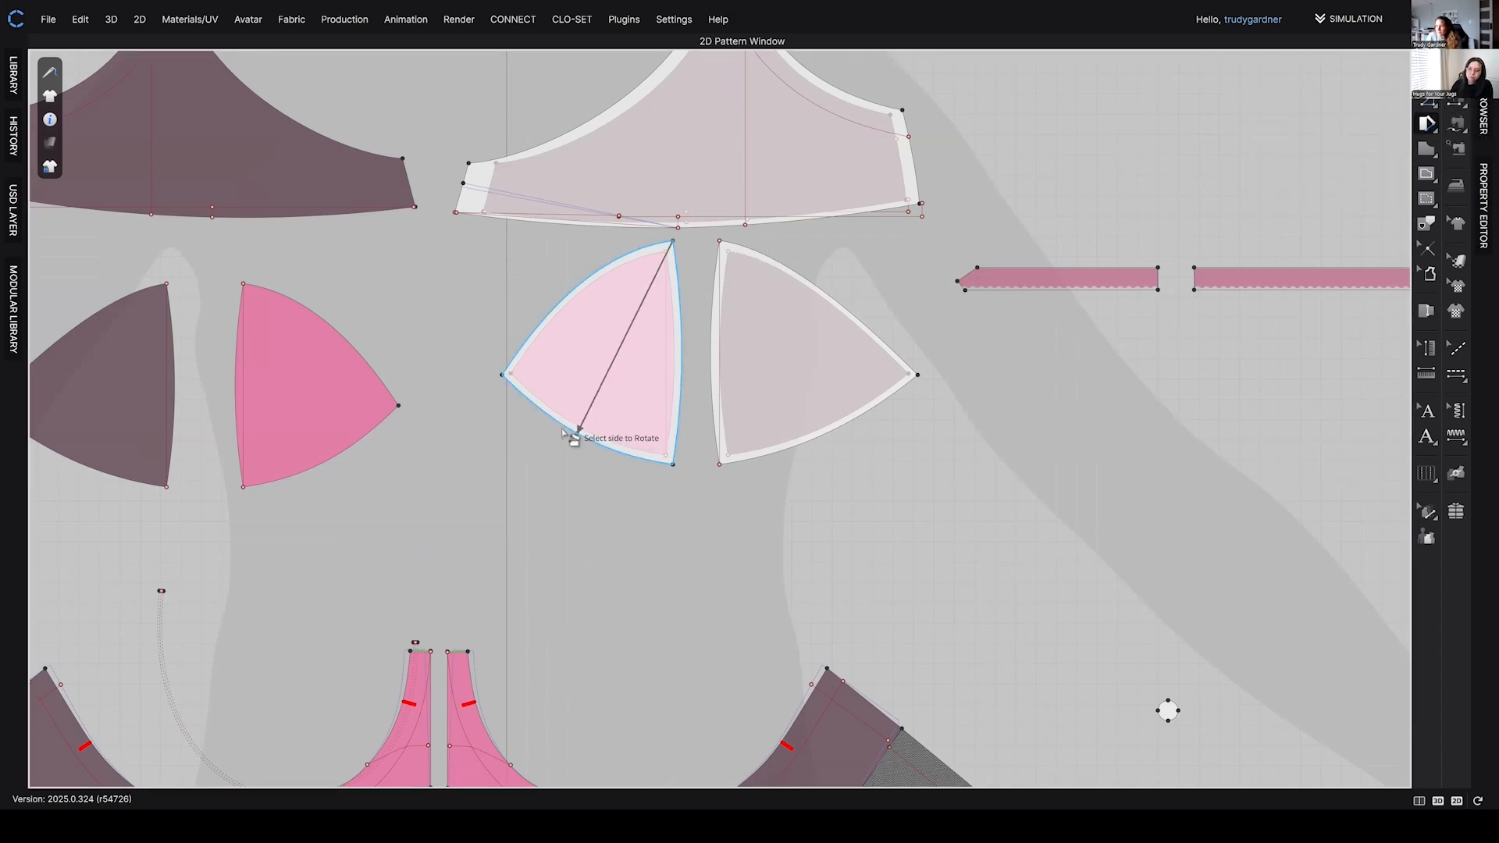
{"action": "left_click", "coordinate": [578, 431]}
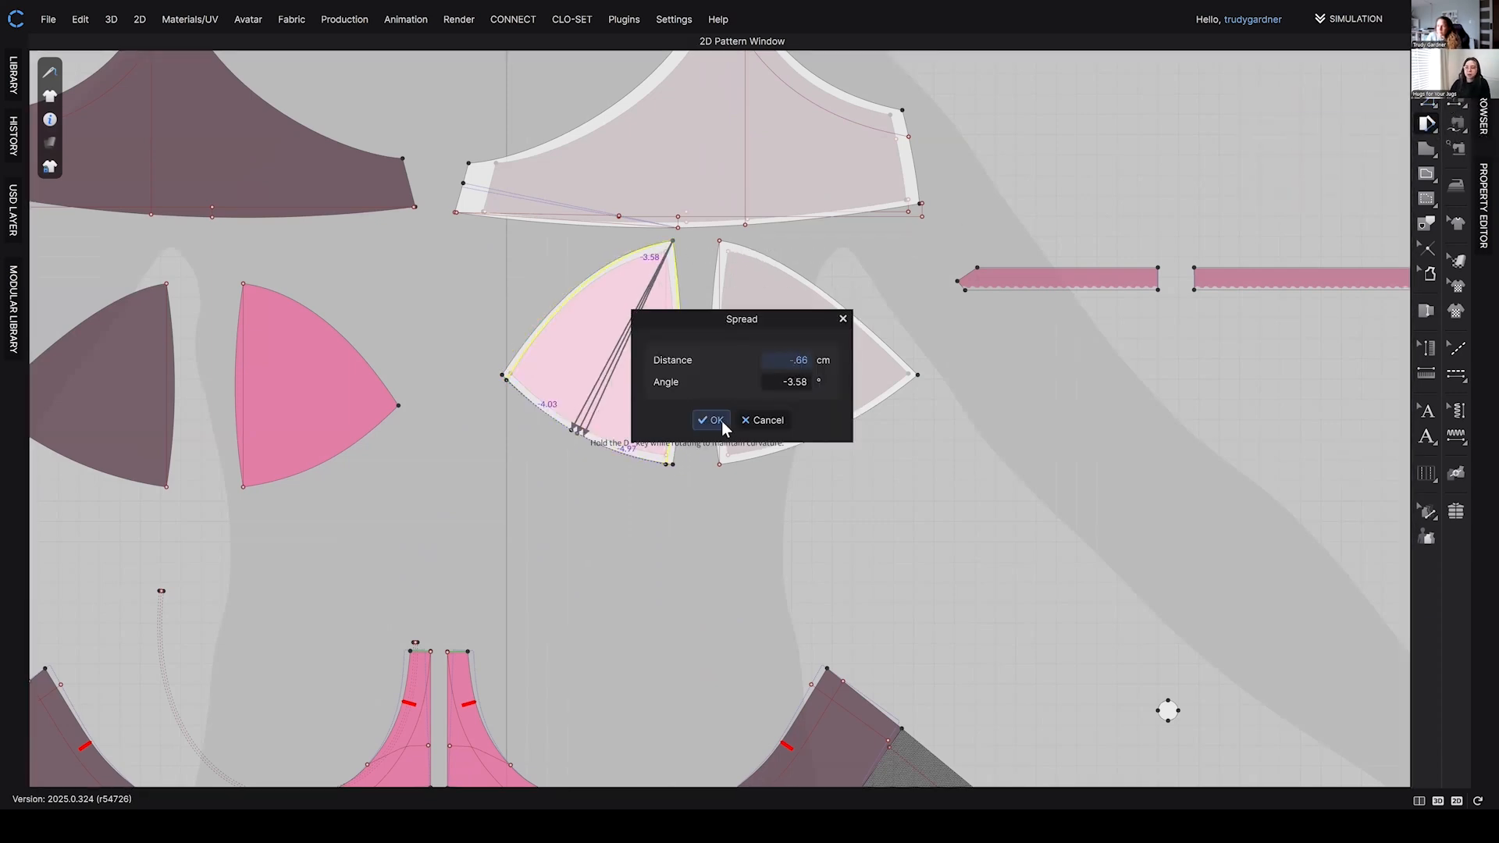
{"action": "left_click", "coordinate": [720, 421]}
{"action": "scroll", "coordinate": [701, 457], "scroll_direction": "down", "scroll_amount": 2}
- Measure the scaled outer lower cup's lower edge and work out its reduction in Calculator
{"action": "key", "text": "z"}
{"action": "left_click", "coordinate": [656, 654]}
{"action": "middle_click_drag", "start_coordinate": [695, 281], "coordinate": [660, 310]}
{"action": "left_click", "coordinate": [717, 387]}
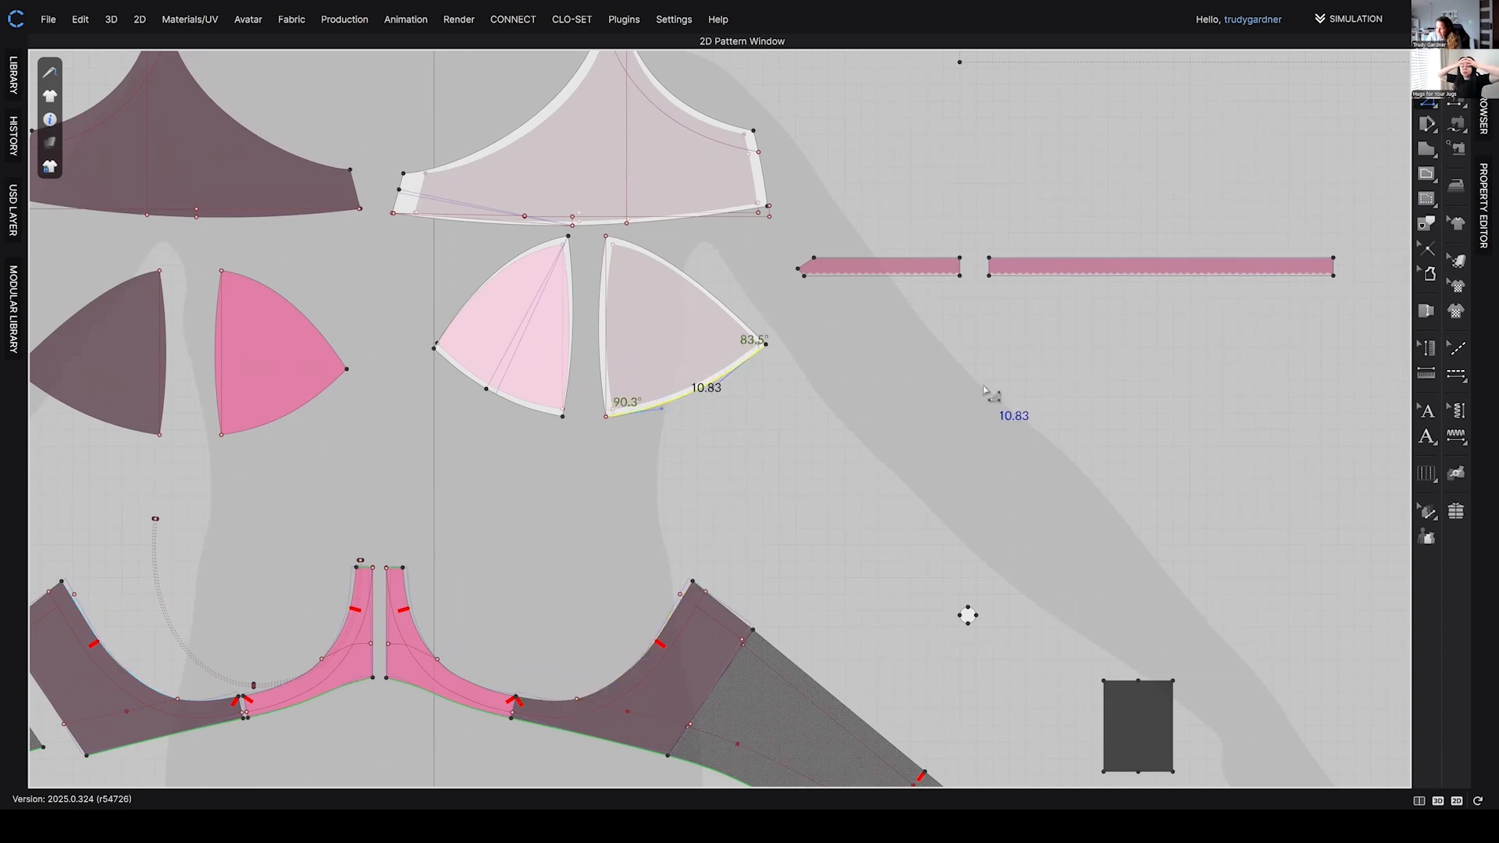
{"action": "key", "text": "alt+Tab"}
{"action": "left_click", "coordinate": [1072, 507]}
{"action": "key", "text": "alt+Tab"}
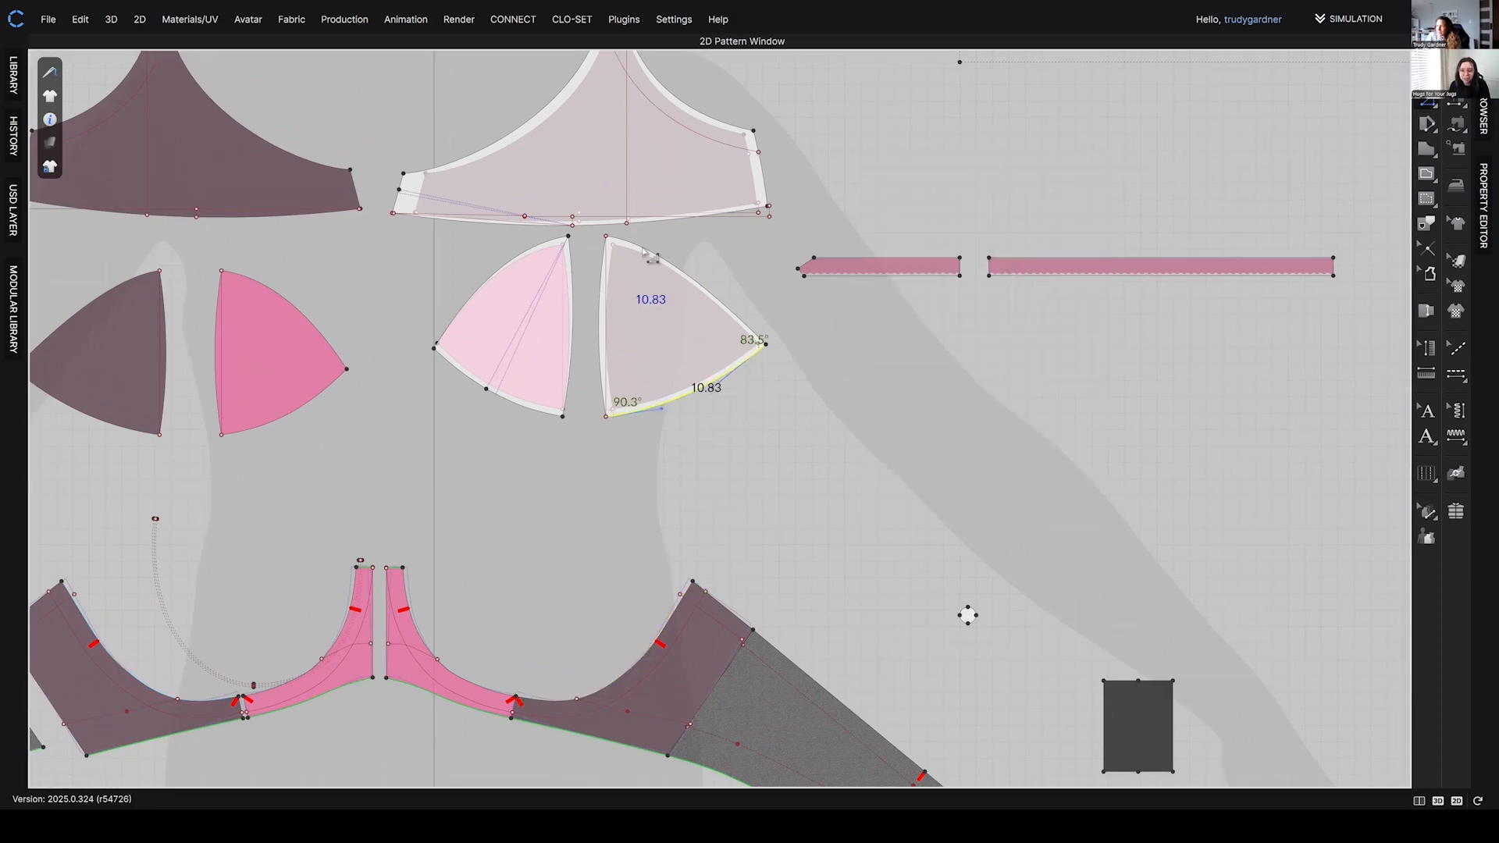
- Slash the scaled outer lower cup from its top point to the lower edge and close the slash by 1 cm
{"action": "left_click", "coordinate": [1427, 124]}
{"action": "left_click", "coordinate": [606, 236]}
{"action": "left_click", "coordinate": [689, 393]}
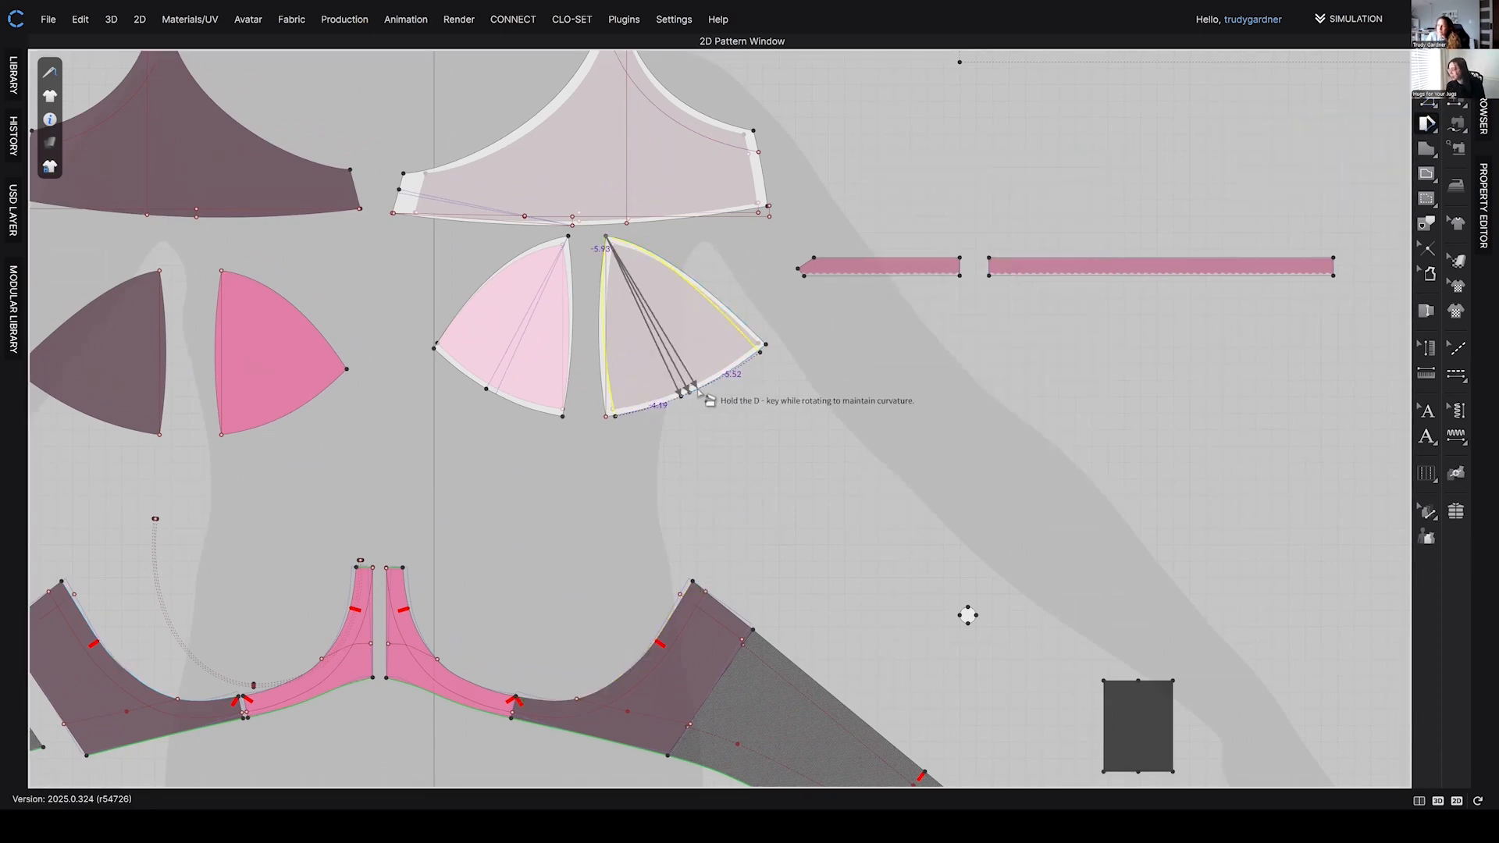
{"action": "right_click", "coordinate": [706, 402]}
{"action": "type", "text": "1"}
{"action": "key", "text": "Return"}
{"action": "scroll", "coordinate": [795, 444], "scroll_direction": "down", "scroll_amount": 2}
{"action": "middle_click_drag", "start_coordinate": [795, 443], "coordinate": [761, 467]}
- Measure the scaled upper cup's outer side edge and calculate 4.68-4.25 in Calculator
{"action": "key", "text": "z"}
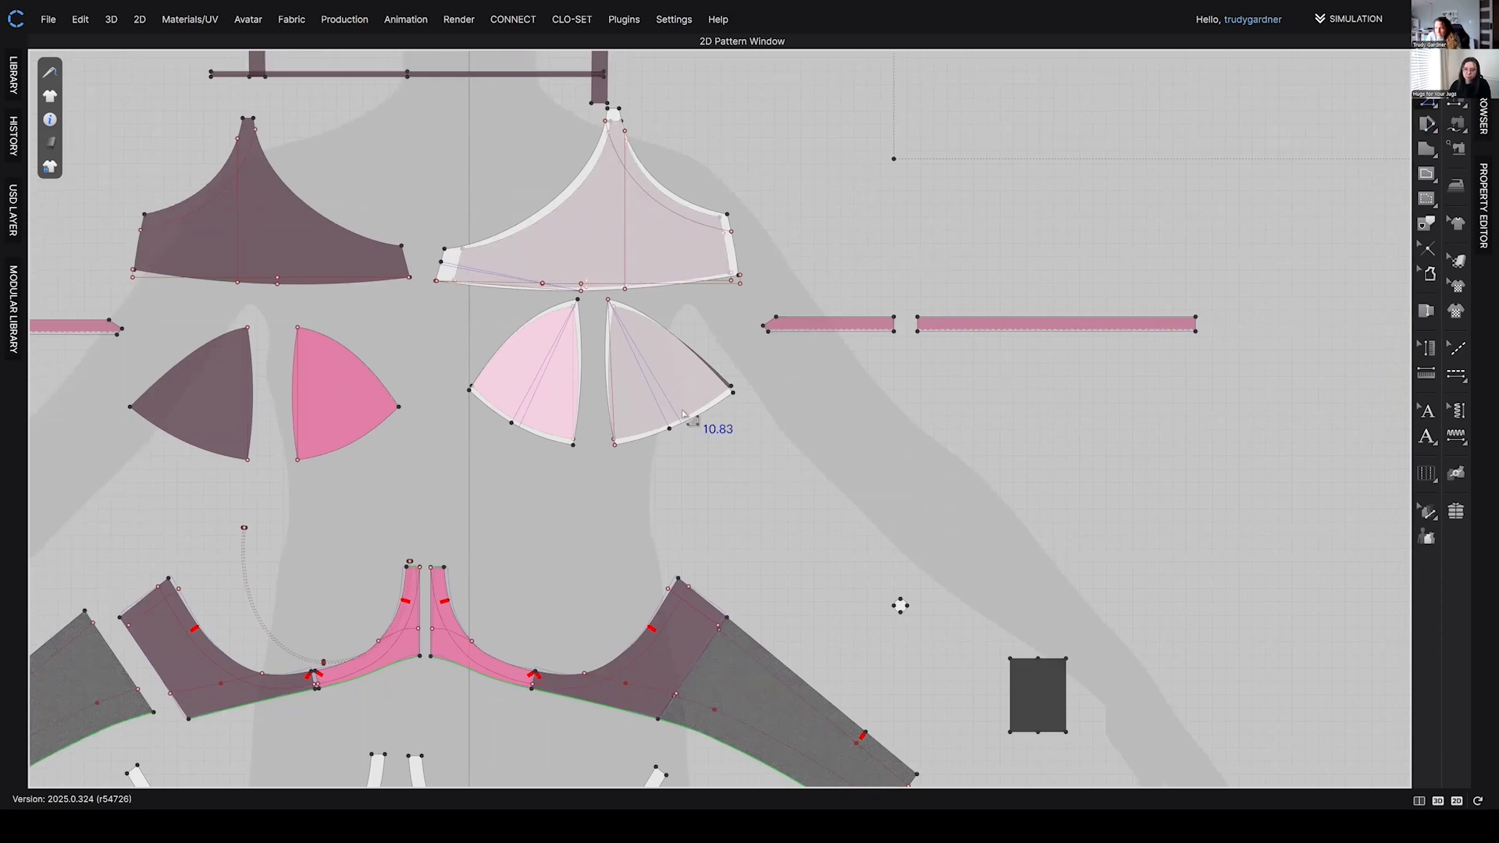
{"action": "left_click", "coordinate": [736, 251]}
{"action": "key", "text": "alt+Tab"}
{"action": "type", "text": "4.68-4.25"}
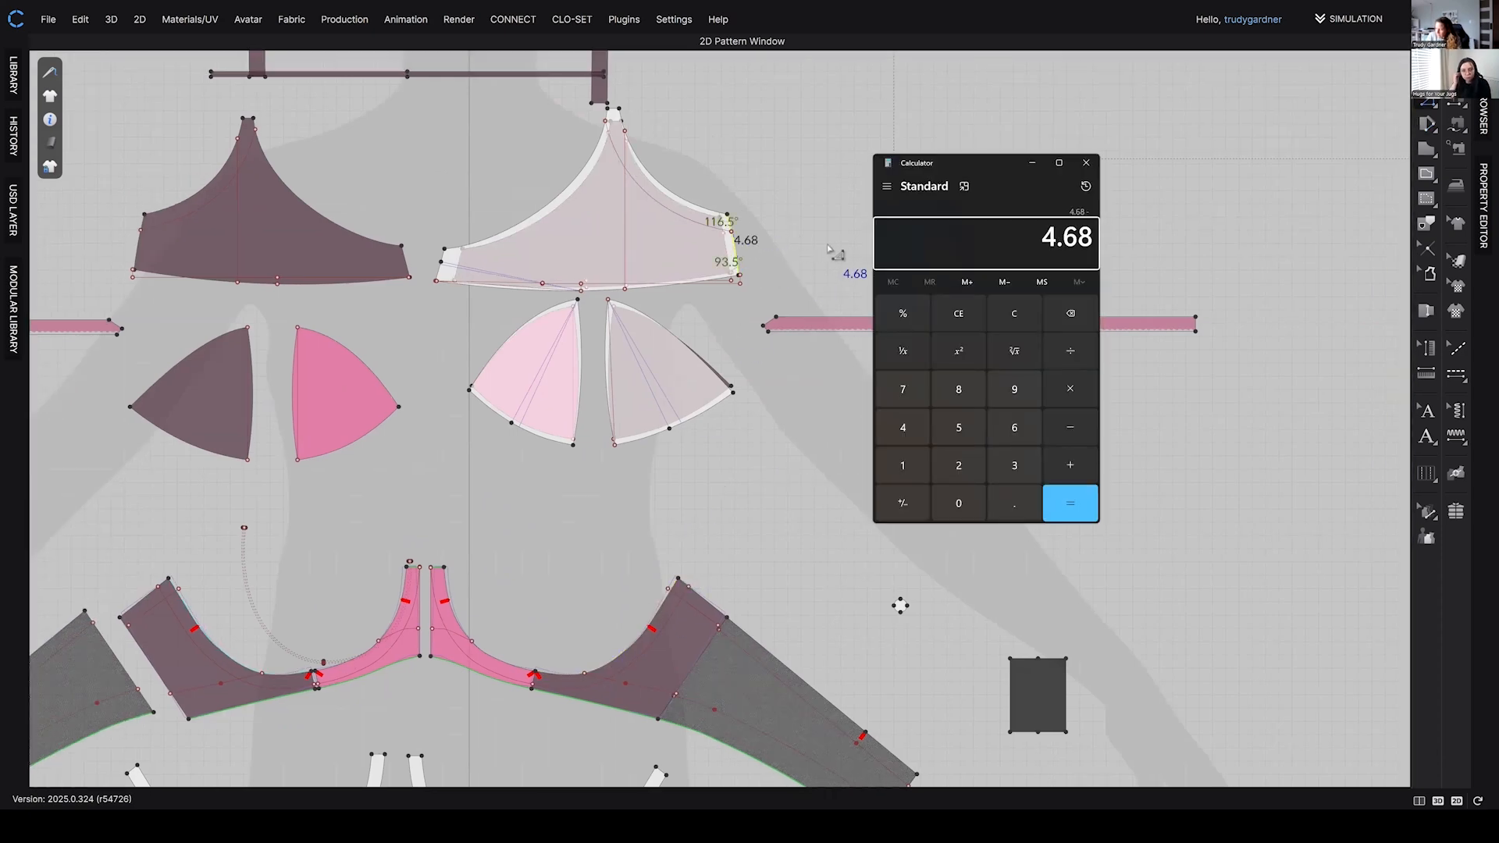
{"action": "key", "text": "Return"}
{"action": "key", "text": "alt+Tab"}
- Slash the scaled upper cup from its lower-edge point to the outer side edge and spread it by -0.43 cm
{"action": "scroll", "coordinate": [703, 109], "scroll_direction": "up", "scroll_amount": 2}
{"action": "left_click", "coordinate": [1423, 125]}
{"action": "left_click", "coordinate": [1348, 123]}
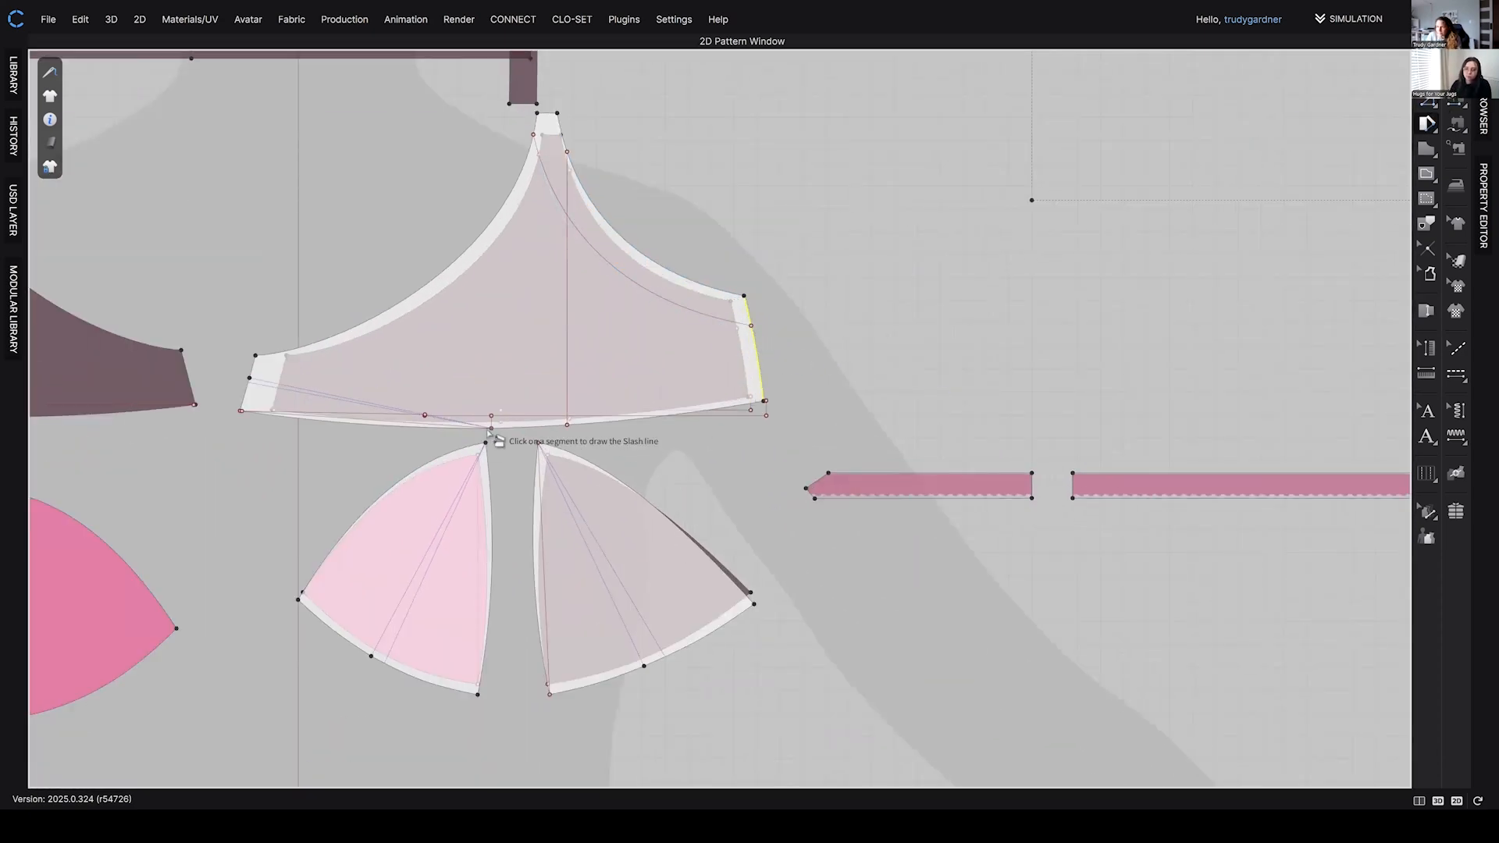
{"action": "left_click", "coordinate": [492, 428]}
{"action": "left_click", "coordinate": [755, 348]}
{"action": "right_click", "coordinate": [759, 356]}
{"action": "type", "text": "-.43"}
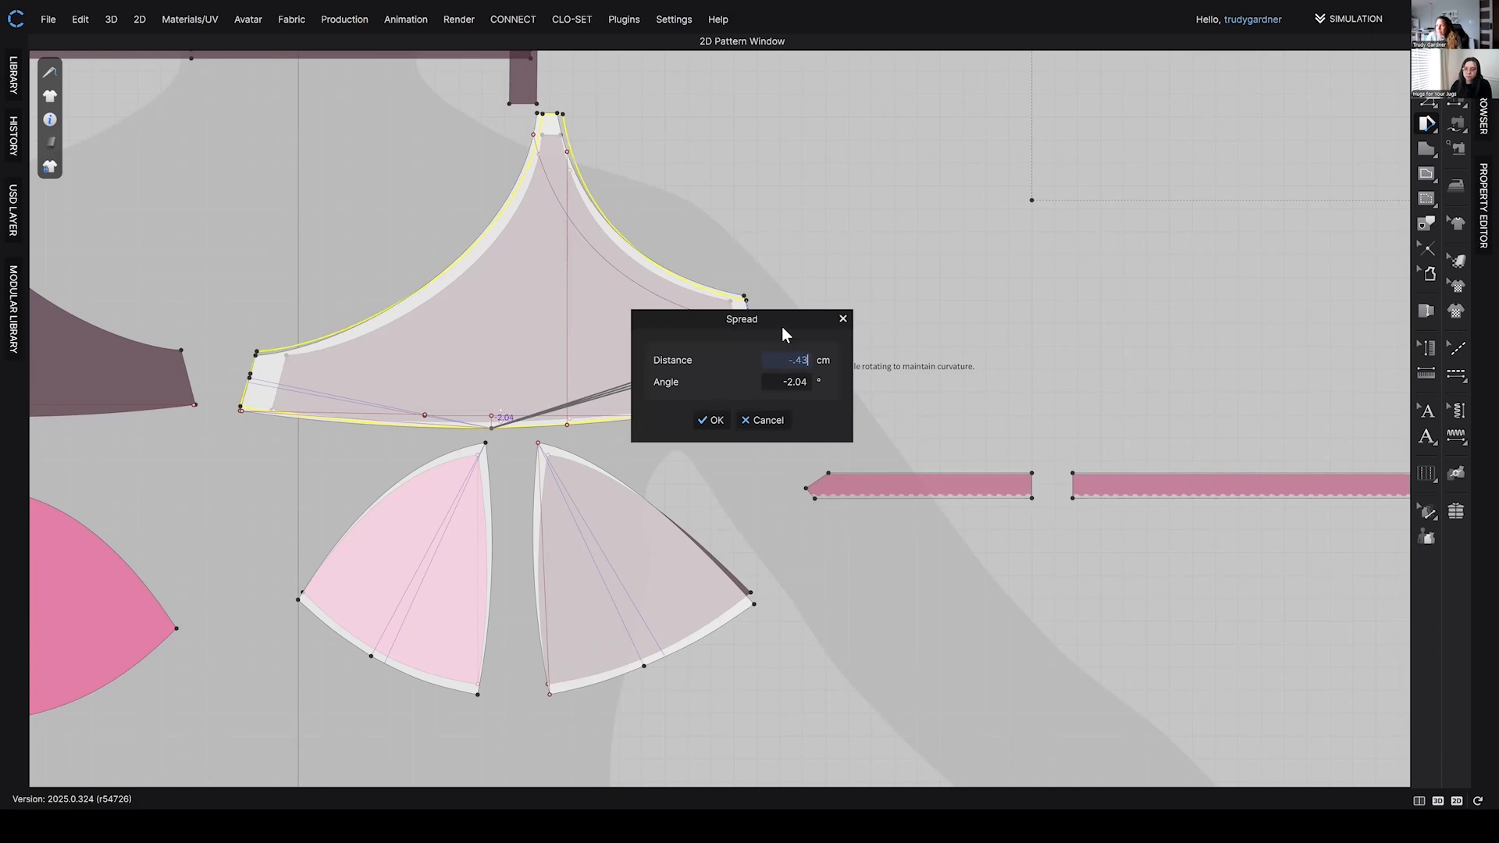
{"action": "left_click_drag", "start_coordinate": [781, 323], "coordinate": [1059, 292]}
{"action": "left_click", "coordinate": [991, 389]}
{"action": "scroll", "coordinate": [759, 204], "scroll_direction": "down", "scroll_amount": 3}
- Align the scaled upper cup's lower-edge point with the matching point on the original upper cup beneath it
{"action": "key", "text": "a"}
{"action": "left_click", "coordinate": [670, 311]}
{"action": "scroll", "coordinate": [663, 323], "scroll_direction": "up", "scroll_amount": 6}
{"action": "scroll", "coordinate": [622, 281], "scroll_direction": "up", "scroll_amount": 2}
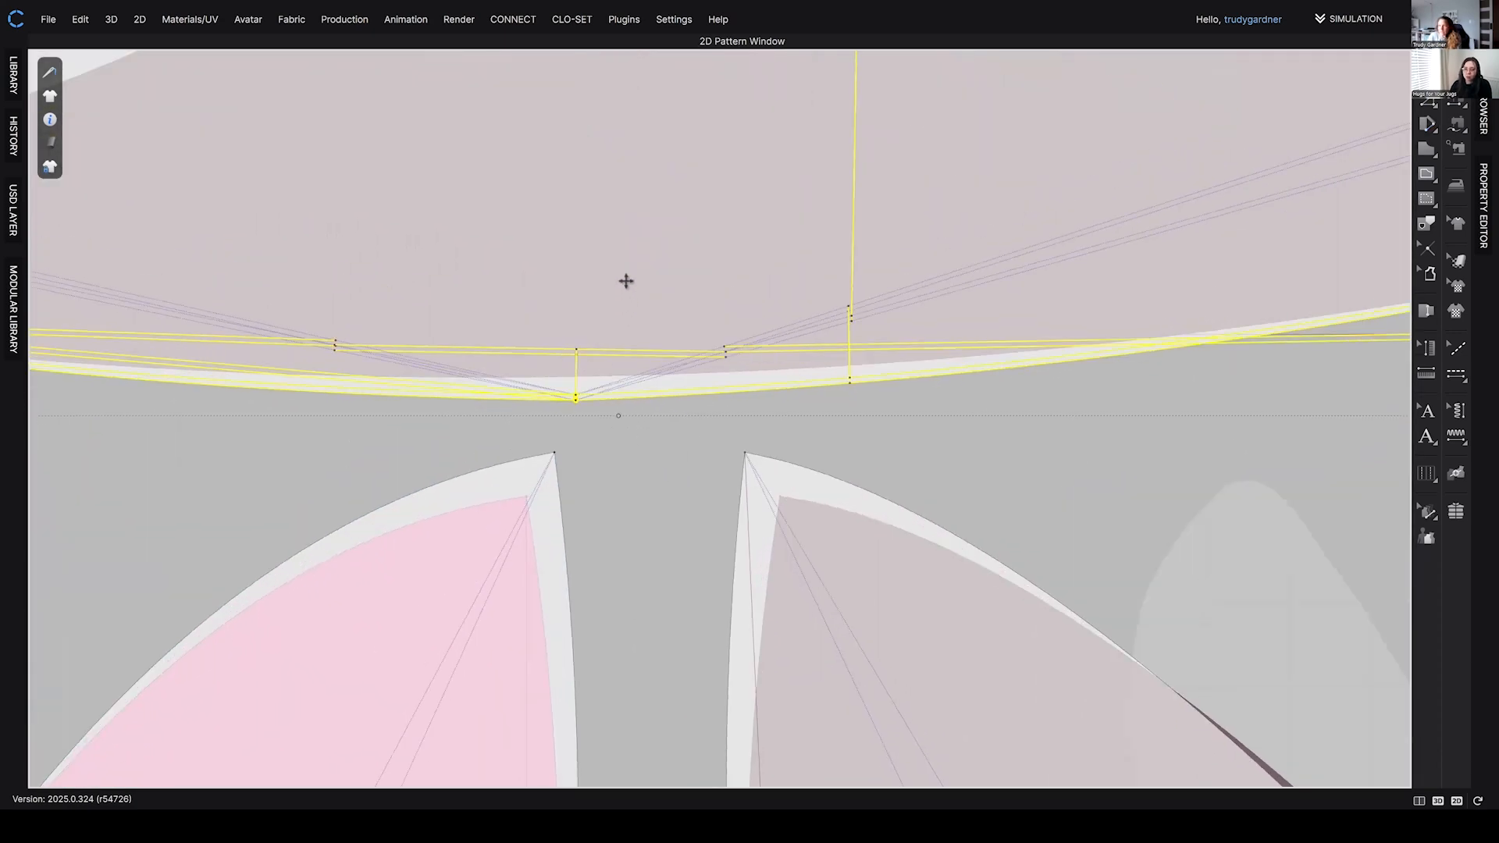
{"action": "scroll", "coordinate": [632, 266], "scroll_direction": "up", "scroll_amount": 3}
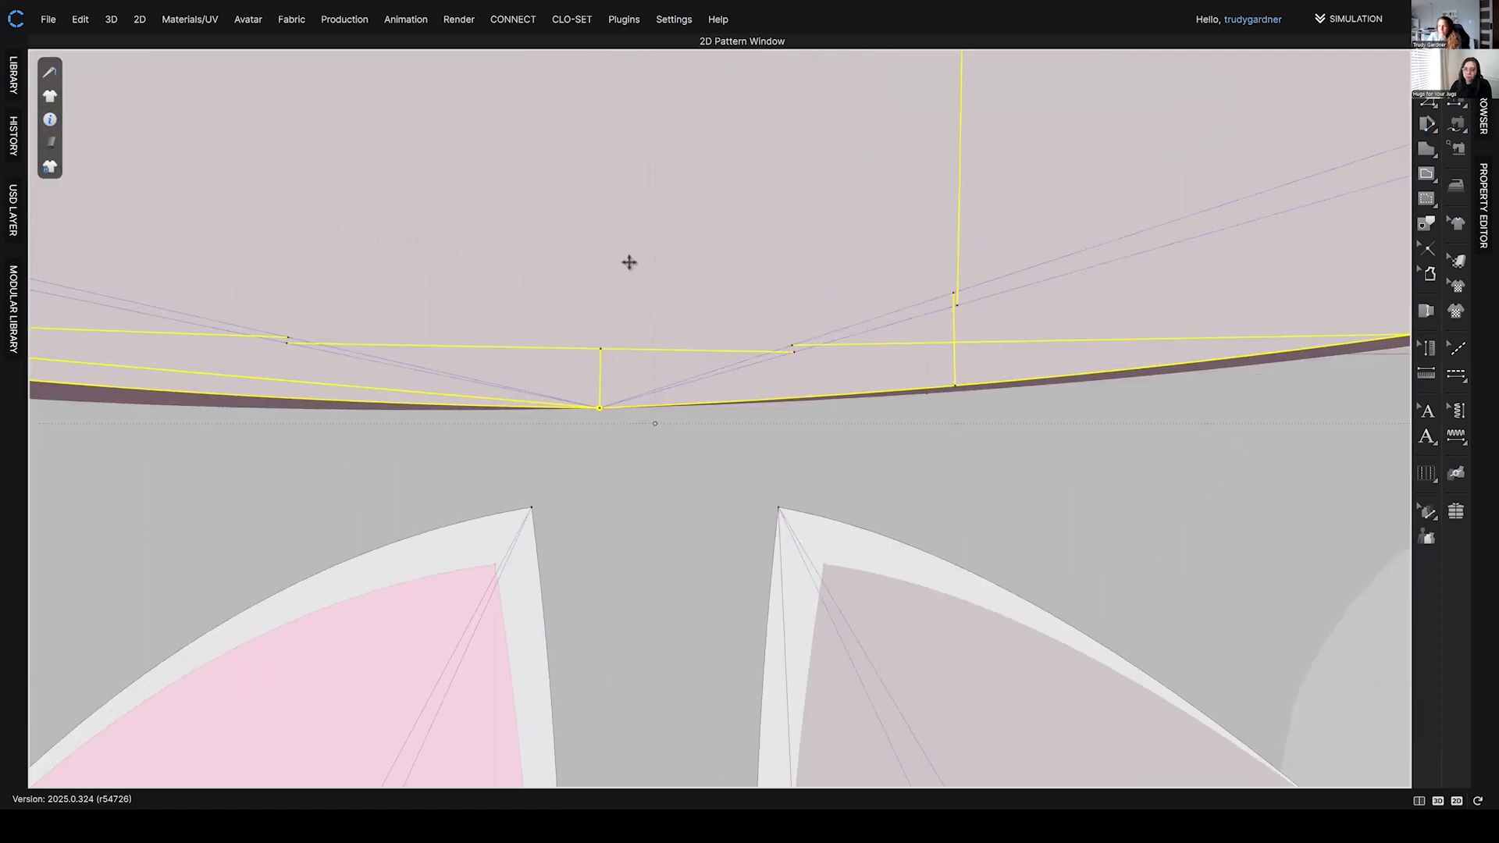
{"action": "scroll", "coordinate": [570, 544], "scroll_direction": "up", "scroll_amount": 2}
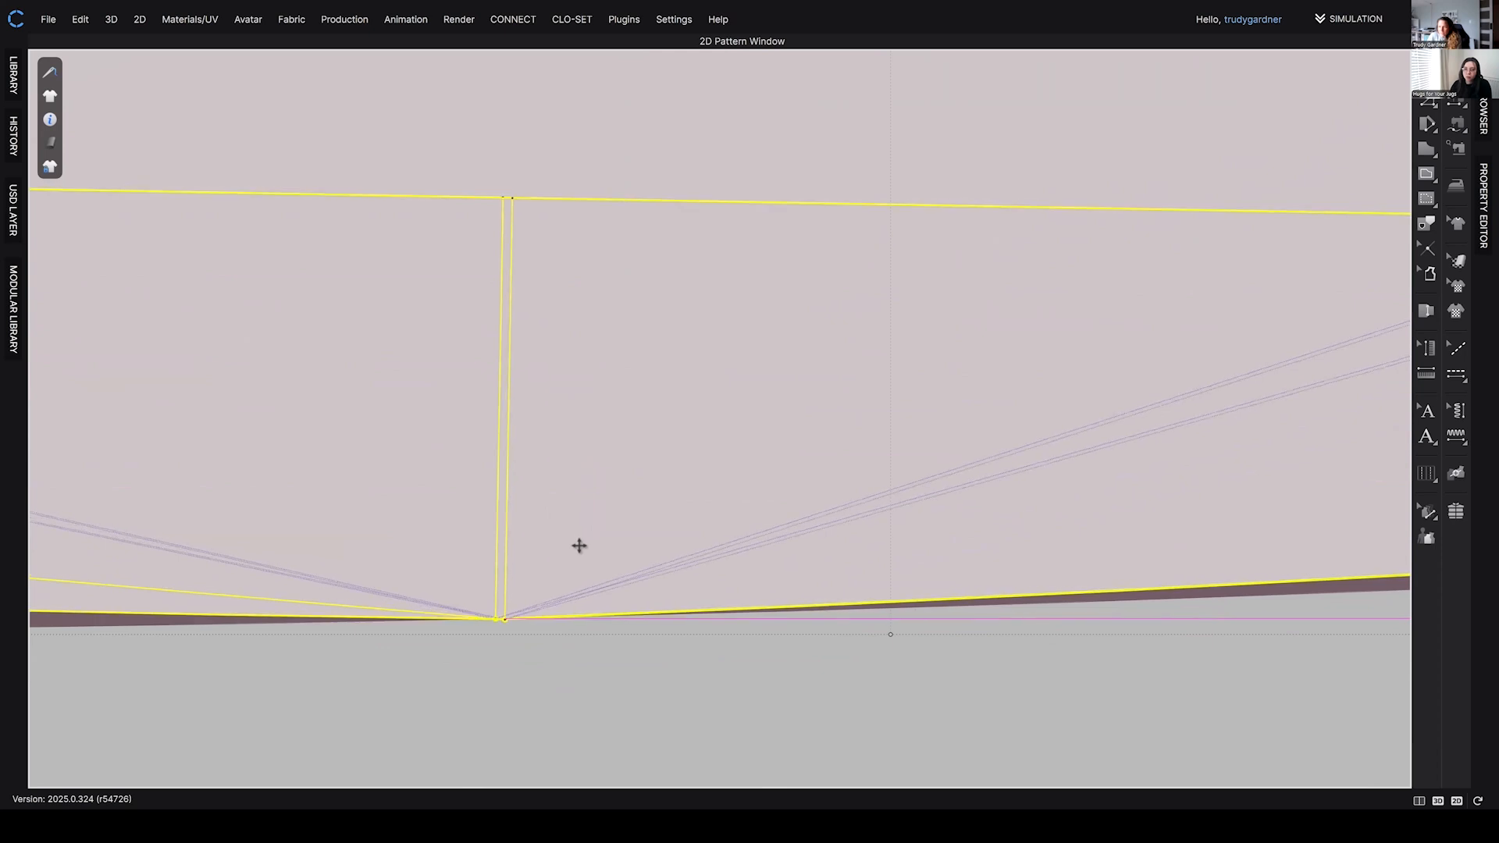
{"action": "scroll", "coordinate": [578, 546], "scroll_direction": "down", "scroll_amount": 2}
- Reposition both scaled lower cups so their top points sit on the top points of the original pieces
{"action": "middle_click_drag", "start_coordinate": [636, 509], "coordinate": [952, 134]}
{"action": "scroll", "coordinate": [952, 133], "scroll_direction": "down", "scroll_amount": 4}
{"action": "left_click", "coordinate": [826, 355]}
{"action": "left_click_drag", "start_coordinate": [787, 430], "coordinate": [783, 438]}
{"action": "scroll", "coordinate": [766, 397], "scroll_direction": "down", "scroll_amount": 1}
{"action": "middle_click_drag", "start_coordinate": [767, 396], "coordinate": [572, 429]}
{"action": "left_click_drag", "start_coordinate": [841, 351], "coordinate": [880, 400]}
{"action": "scroll", "coordinate": [908, 391], "scroll_direction": "down", "scroll_amount": 3}
{"action": "left_click", "coordinate": [1130, 417]}
- Unlock all baselines and delete the leftover slash baselines from the scaled cup pieces
{"action": "middle_click_drag", "start_coordinate": [1129, 418], "coordinate": [1000, 470]}
{"action": "scroll", "coordinate": [999, 470], "scroll_direction": "down", "scroll_amount": 3}
{"action": "scroll", "coordinate": [995, 469], "scroll_direction": "up", "scroll_amount": 2}
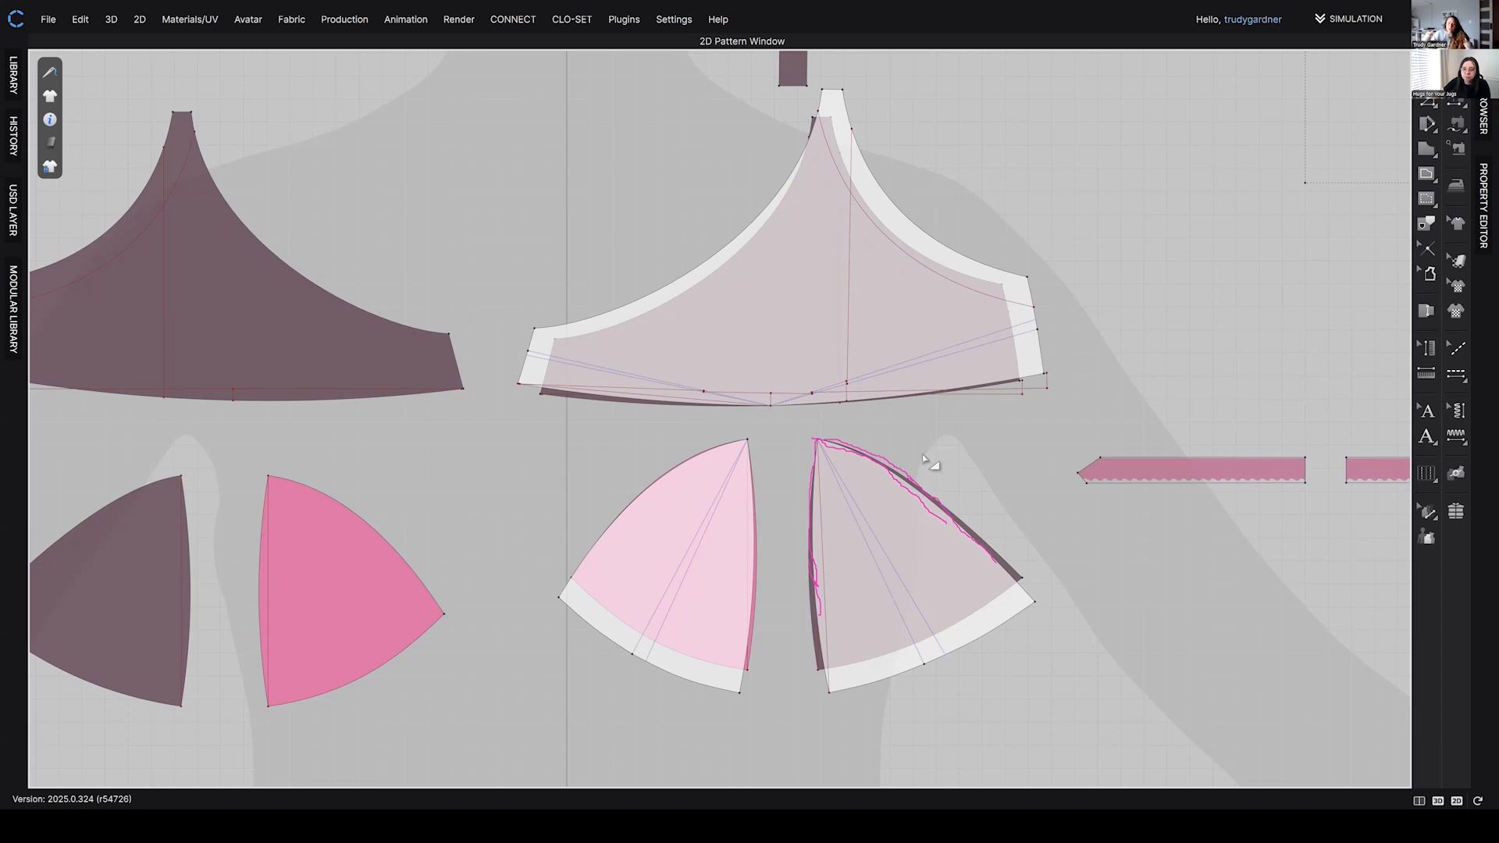
{"action": "left_click", "coordinate": [652, 397]}
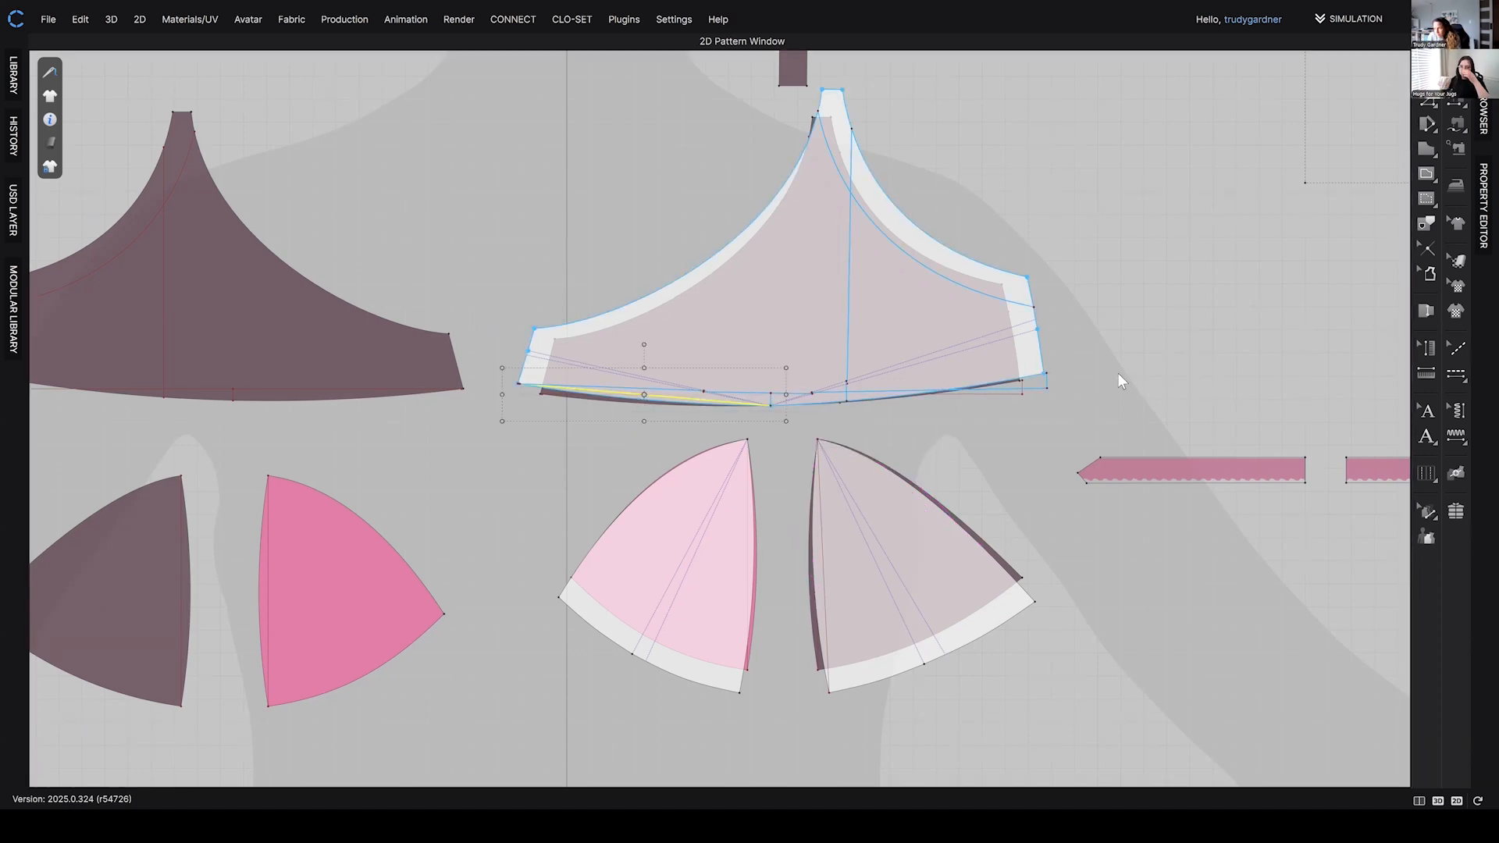
{"action": "left_click", "coordinate": [49, 165]}
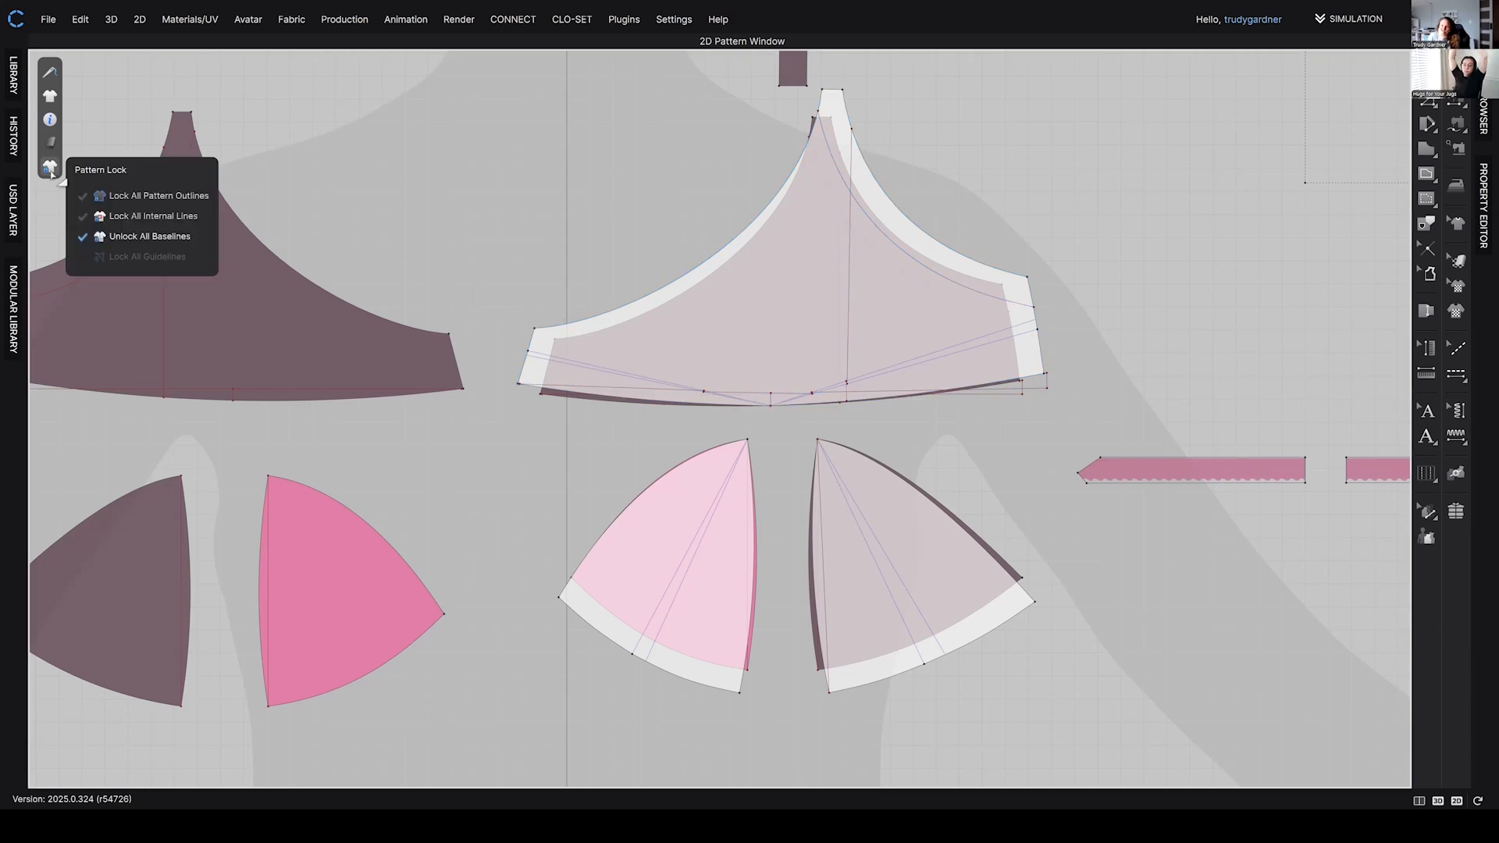
{"action": "scroll", "coordinate": [877, 401], "scroll_direction": "up", "scroll_amount": 3}
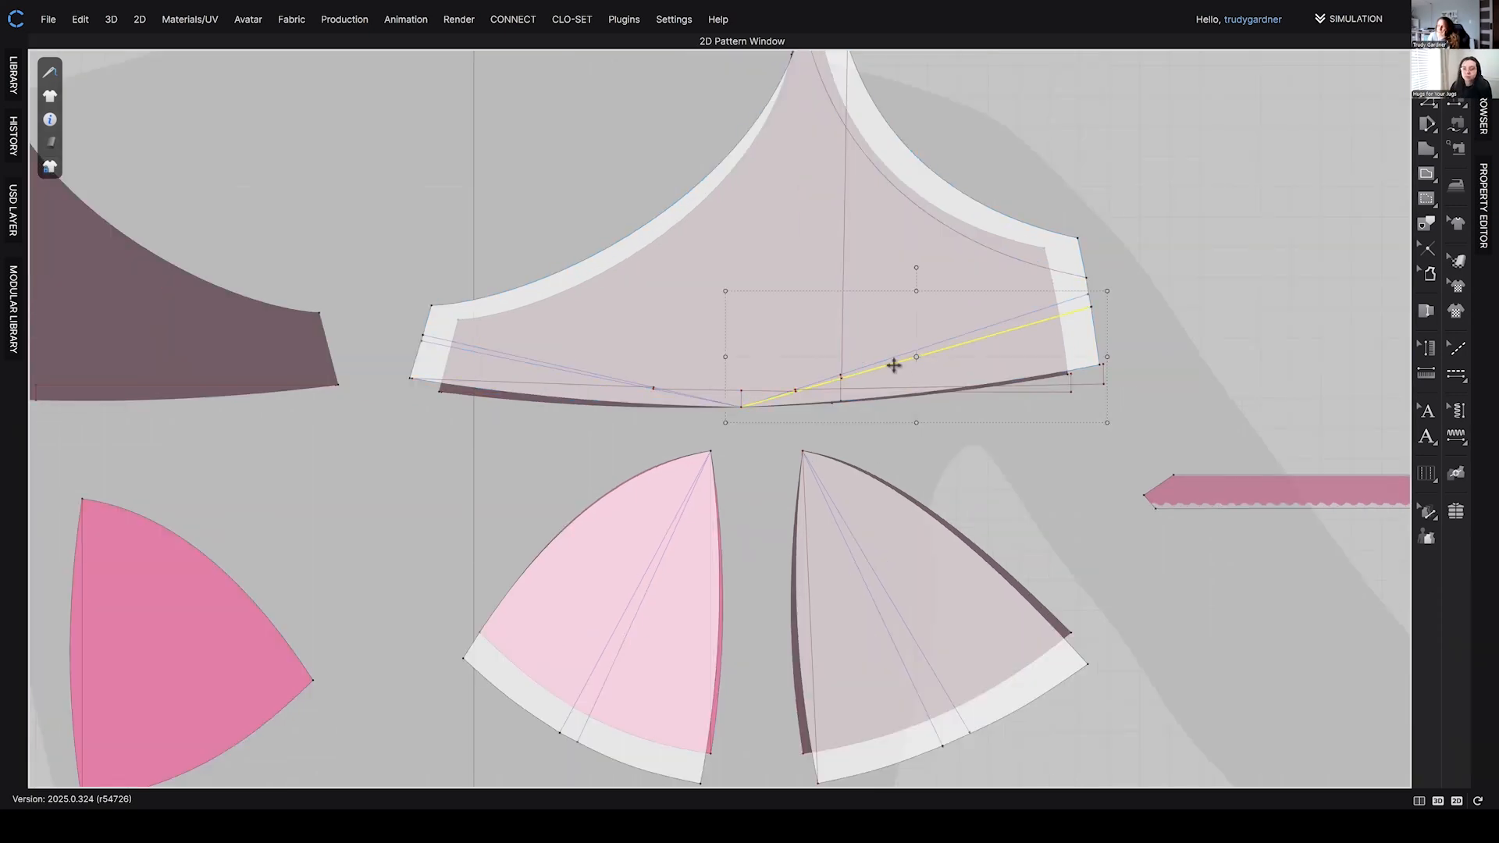
{"action": "scroll", "coordinate": [617, 388], "scroll_direction": "up", "scroll_amount": 2}
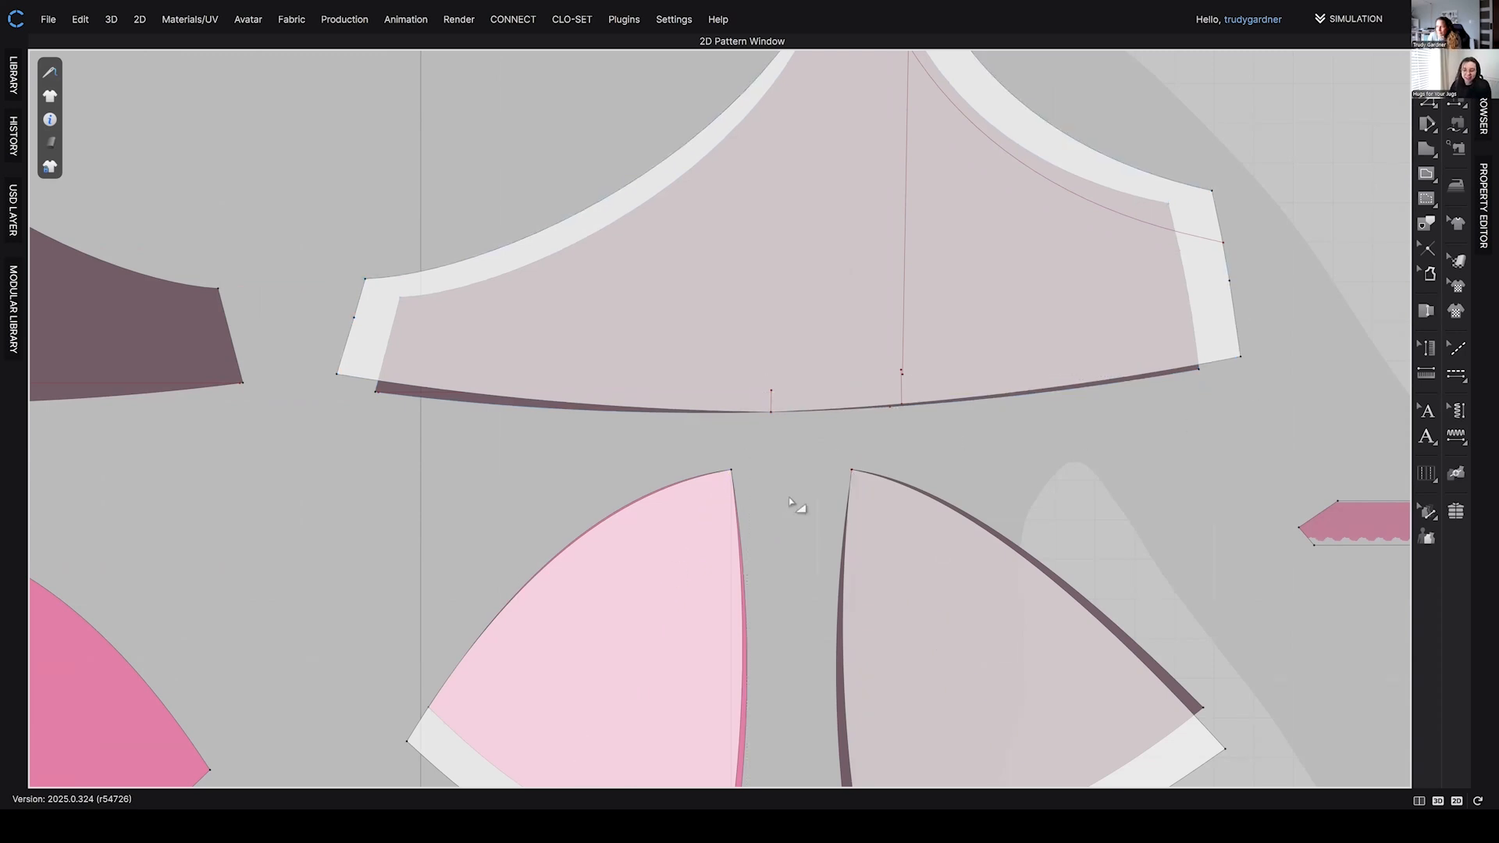
- Curve the vertical seam edges of both scaled lower cups outward to follow the original cup outlines
{"action": "scroll", "coordinate": [796, 414], "scroll_direction": "down", "scroll_amount": 2}
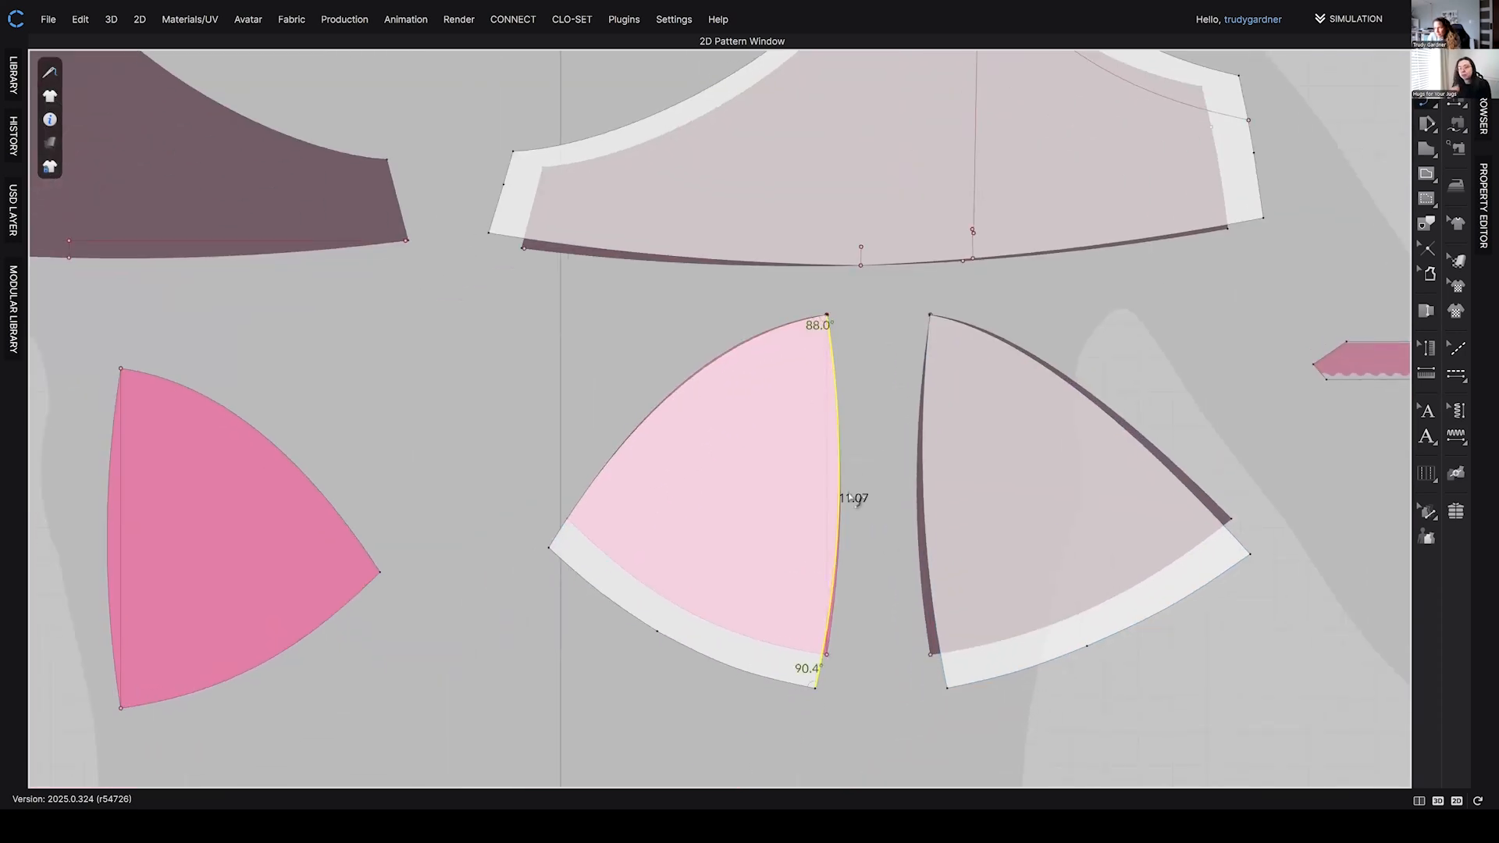
{"action": "scroll", "coordinate": [718, 363], "scroll_direction": "up", "scroll_amount": 2}
{"action": "scroll", "coordinate": [750, 353], "scroll_direction": "down", "scroll_amount": 2}
{"action": "scroll", "coordinate": [1094, 572], "scroll_direction": "up", "scroll_amount": 2}
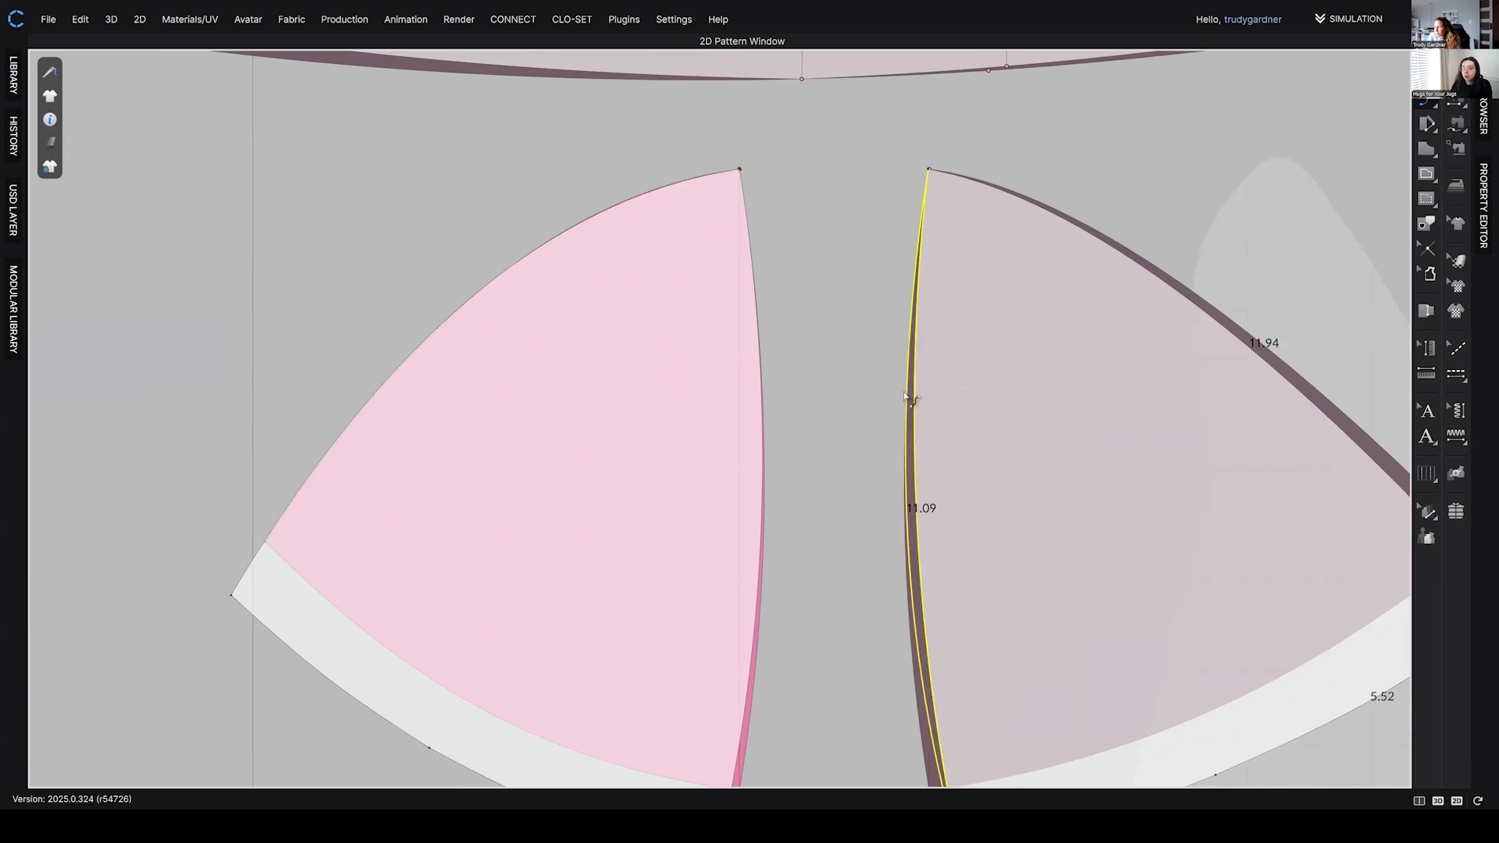
{"action": "middle_click_drag", "start_coordinate": [1090, 297], "coordinate": [943, 348]}
{"action": "scroll", "coordinate": [750, 255], "scroll_direction": "up", "scroll_amount": 4}
{"action": "scroll", "coordinate": [830, 301], "scroll_direction": "down", "scroll_amount": 5}
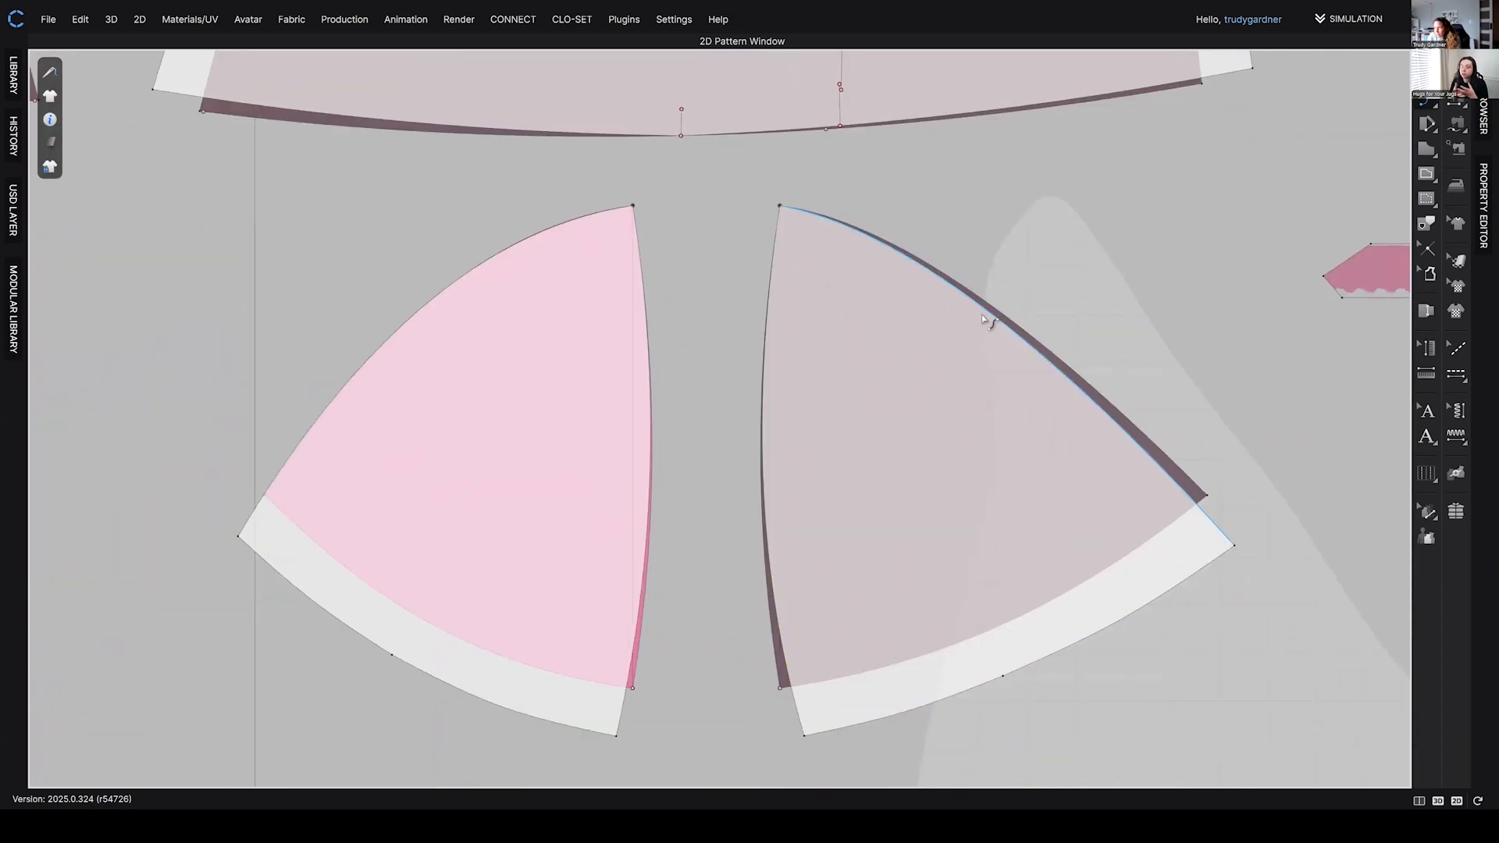
- Curve the scaled outer lower cup's upper edge outward and refine its vertical seam to match the original outline
{"action": "left_click_drag", "start_coordinate": [983, 315], "coordinate": [998, 306]}
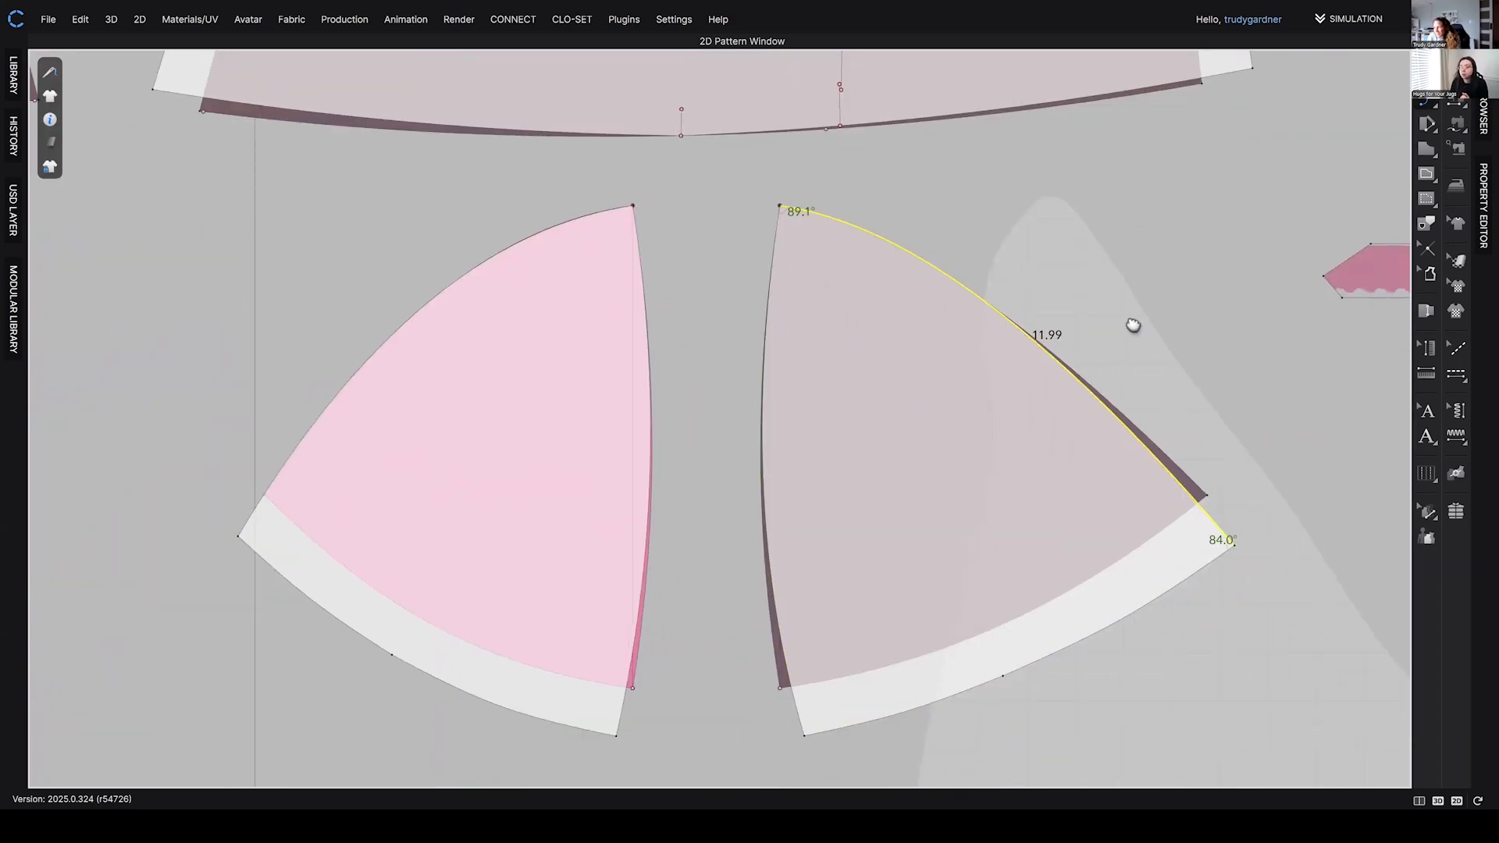
{"action": "middle_click_drag", "start_coordinate": [1134, 325], "coordinate": [1125, 294]}
{"action": "left_click_drag", "start_coordinate": [756, 468], "coordinate": [751, 469]}
{"action": "left_click_drag", "start_coordinate": [1084, 370], "coordinate": [1092, 363]}
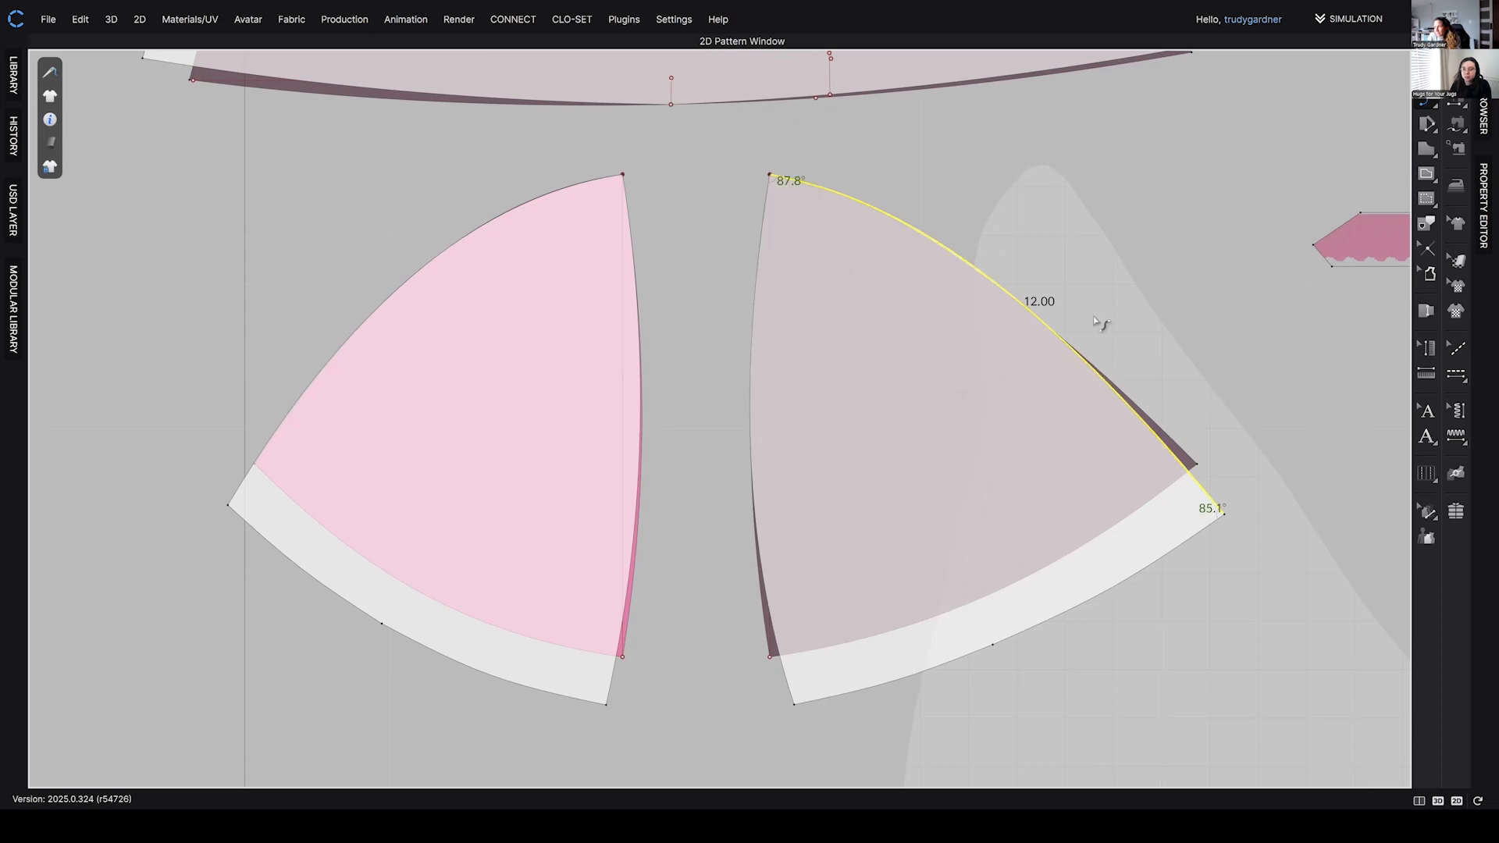
- Draw a curved neckline guide about 13.8 cm long on the avatar from the center front, ending at the strap, using 3D Pen (Avatar)
{"action": "scroll", "coordinate": [1099, 321], "scroll_direction": "down", "scroll_amount": 6}
{"action": "middle_click_drag", "start_coordinate": [1127, 319], "coordinate": [1178, 469]}
{"action": "scroll", "coordinate": [742, 338], "scroll_direction": "up", "scroll_amount": 1}
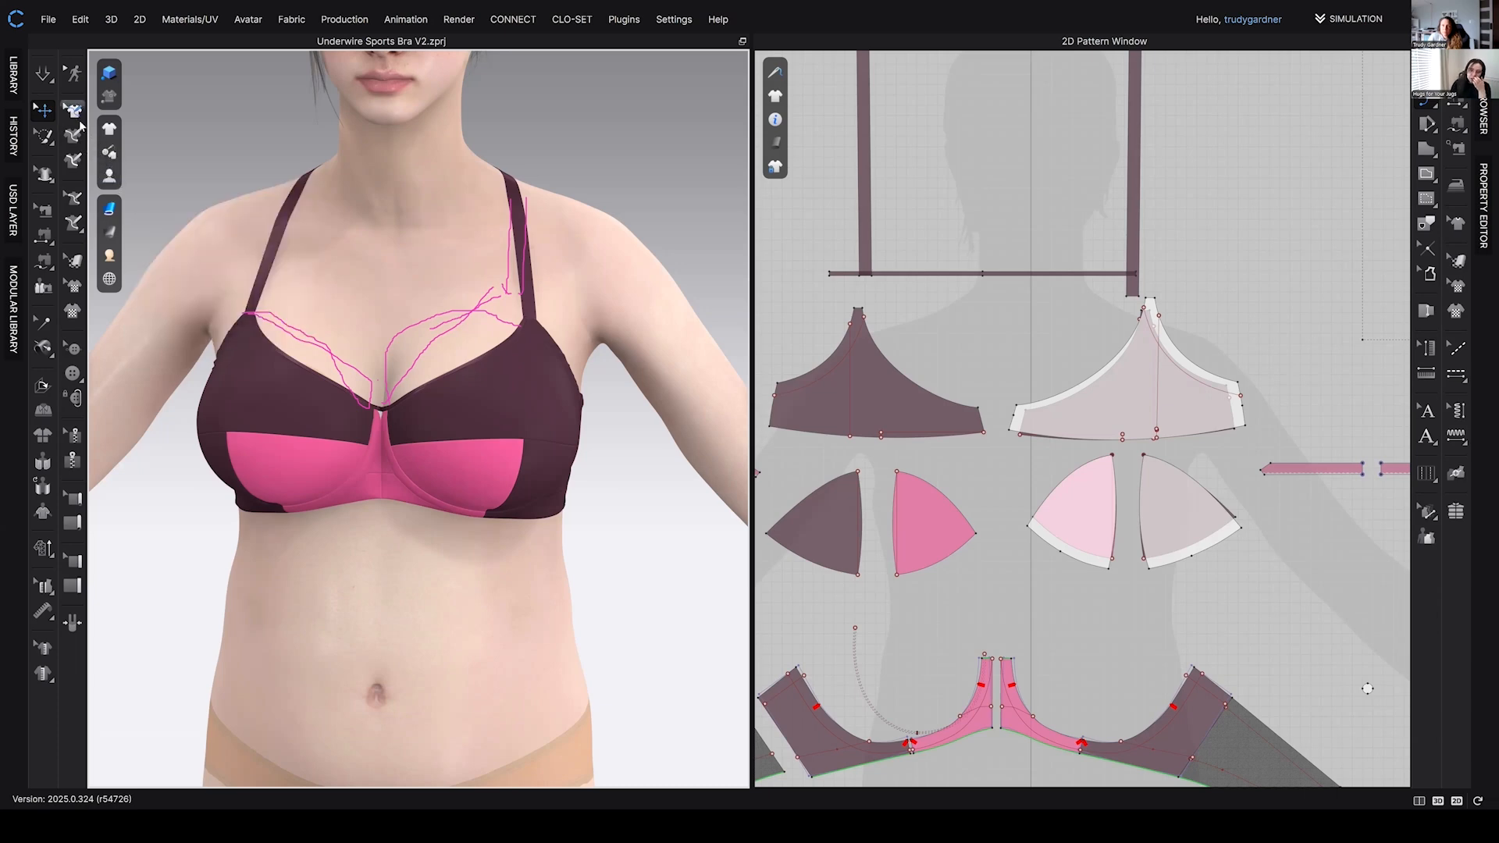
{"action": "mouse_move", "coordinate": [81, 232]}
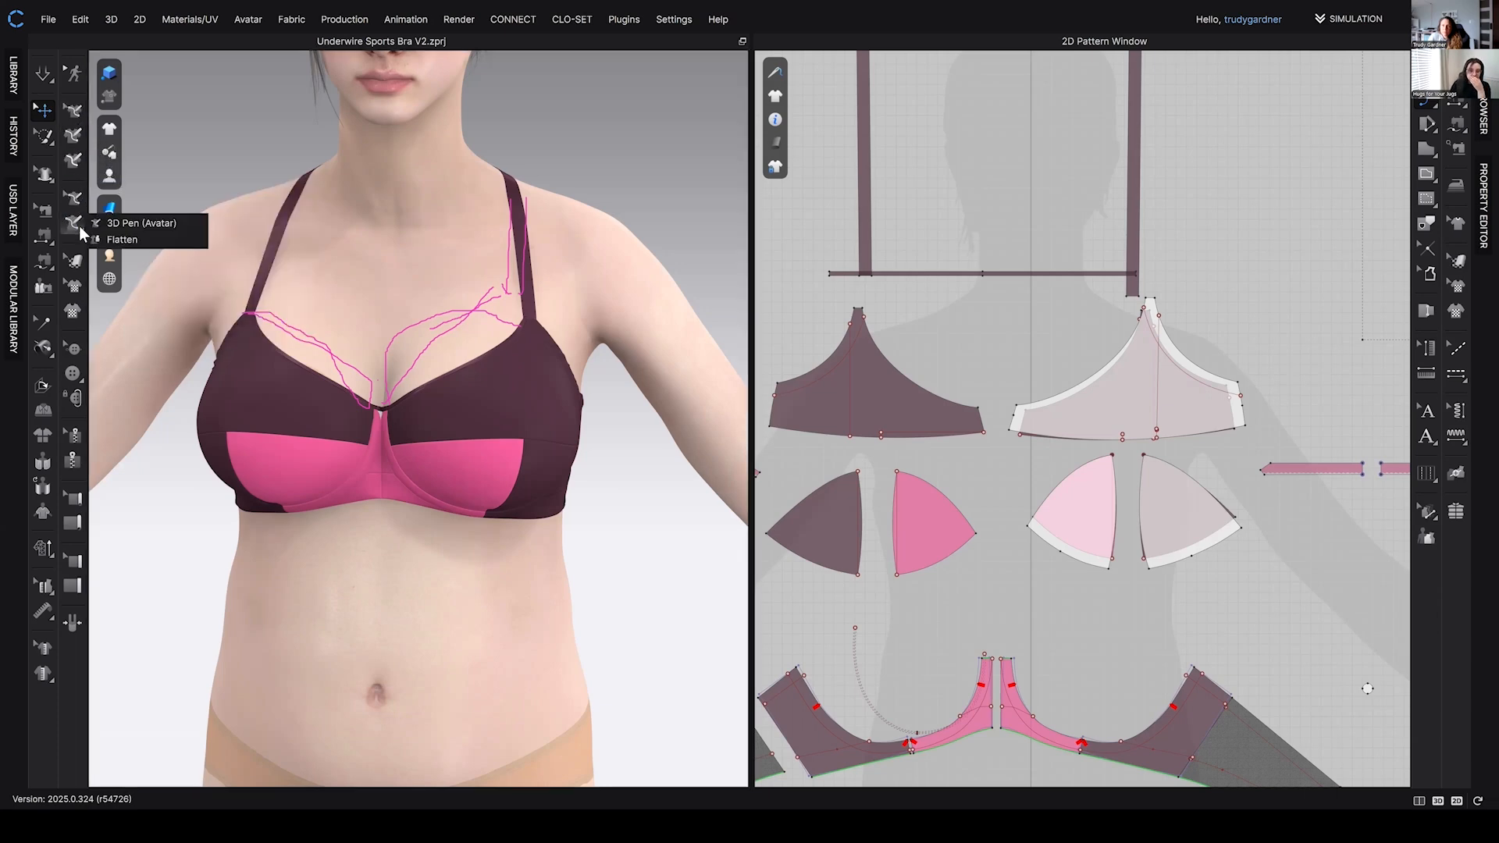
{"action": "left_click", "coordinate": [141, 223]}
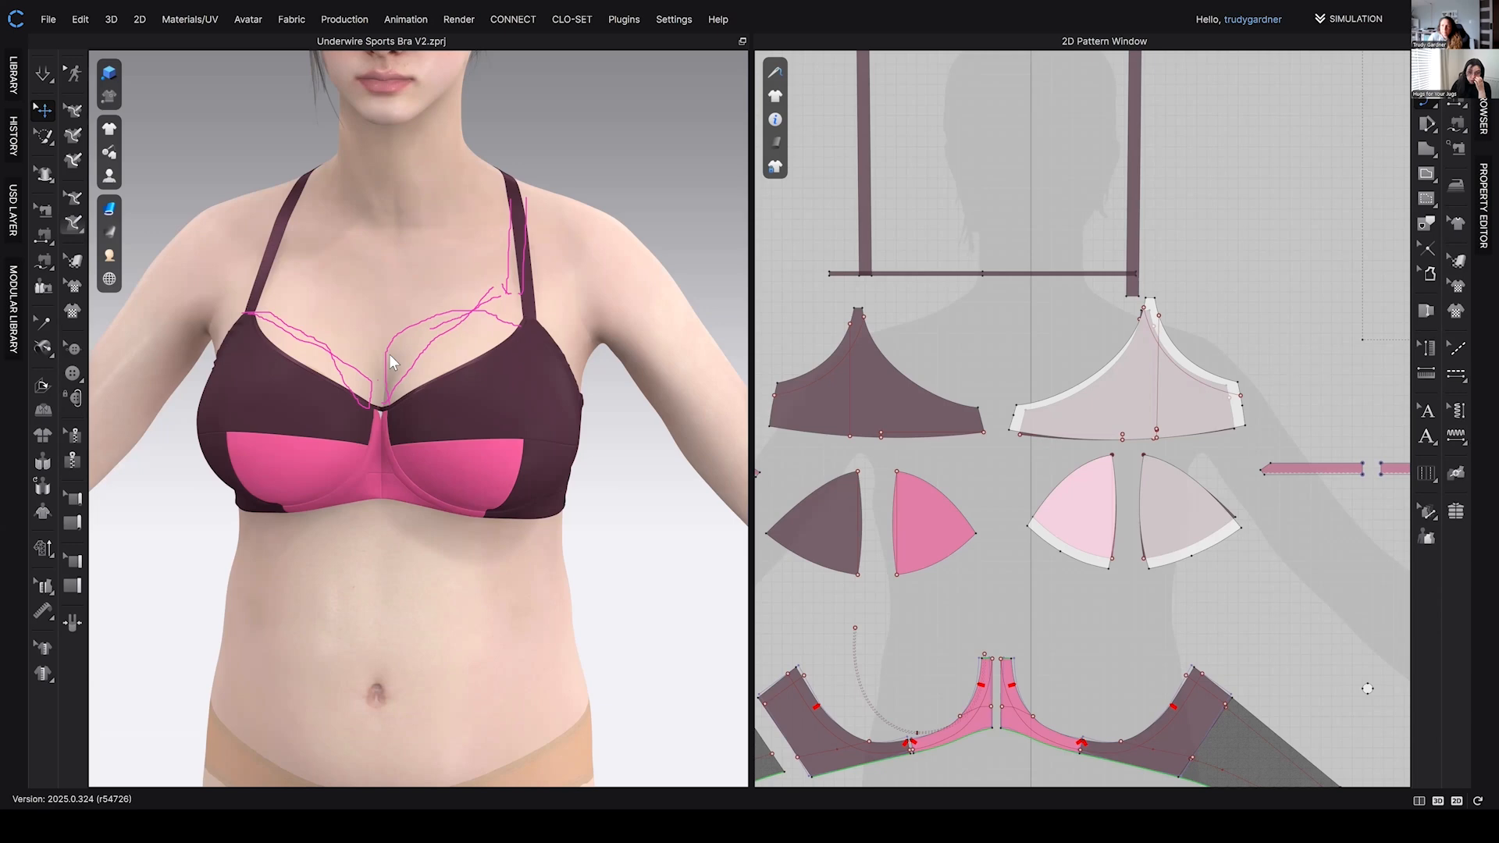
{"action": "left_click", "coordinate": [383, 403]}
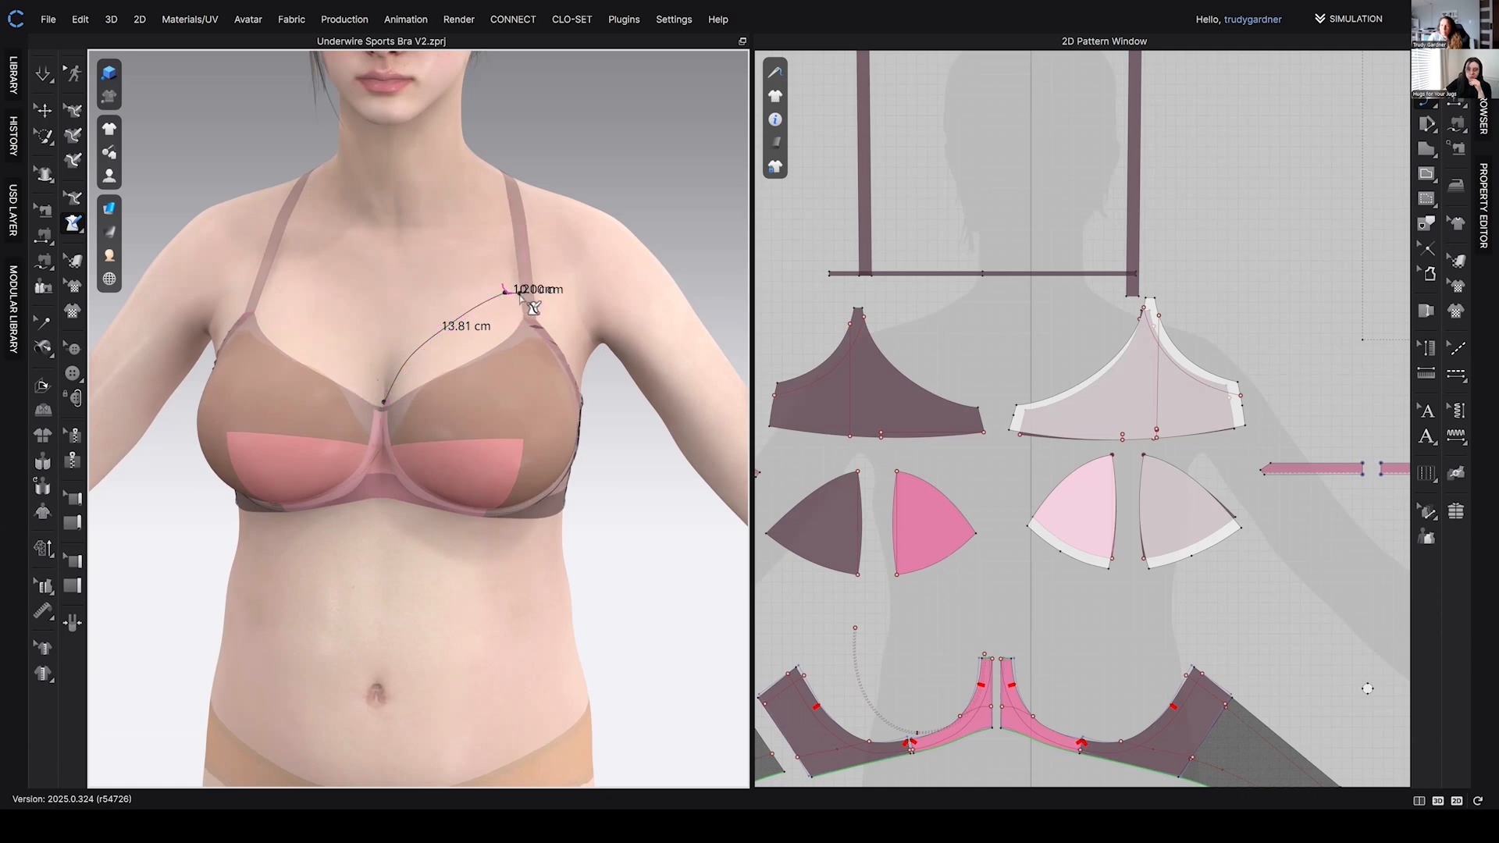
{"action": "double_click", "coordinate": [520, 293]}
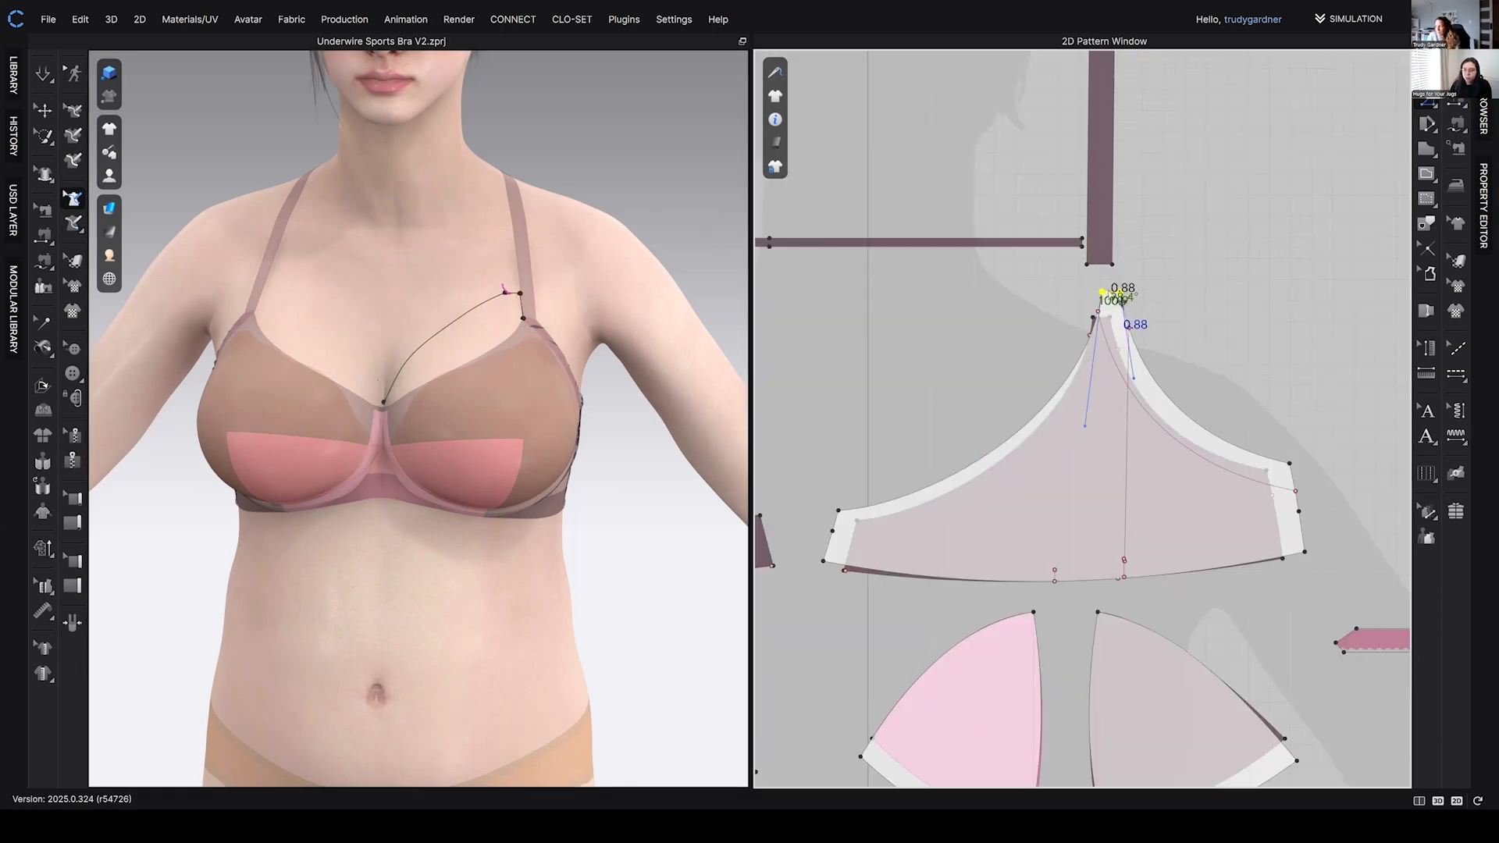
- Move the scaled upper cup's strap end up by 2.6 cm and toward the center front by 1.2 cm
{"action": "left_click_drag", "start_coordinate": [1104, 293], "coordinate": [1110, 287]}
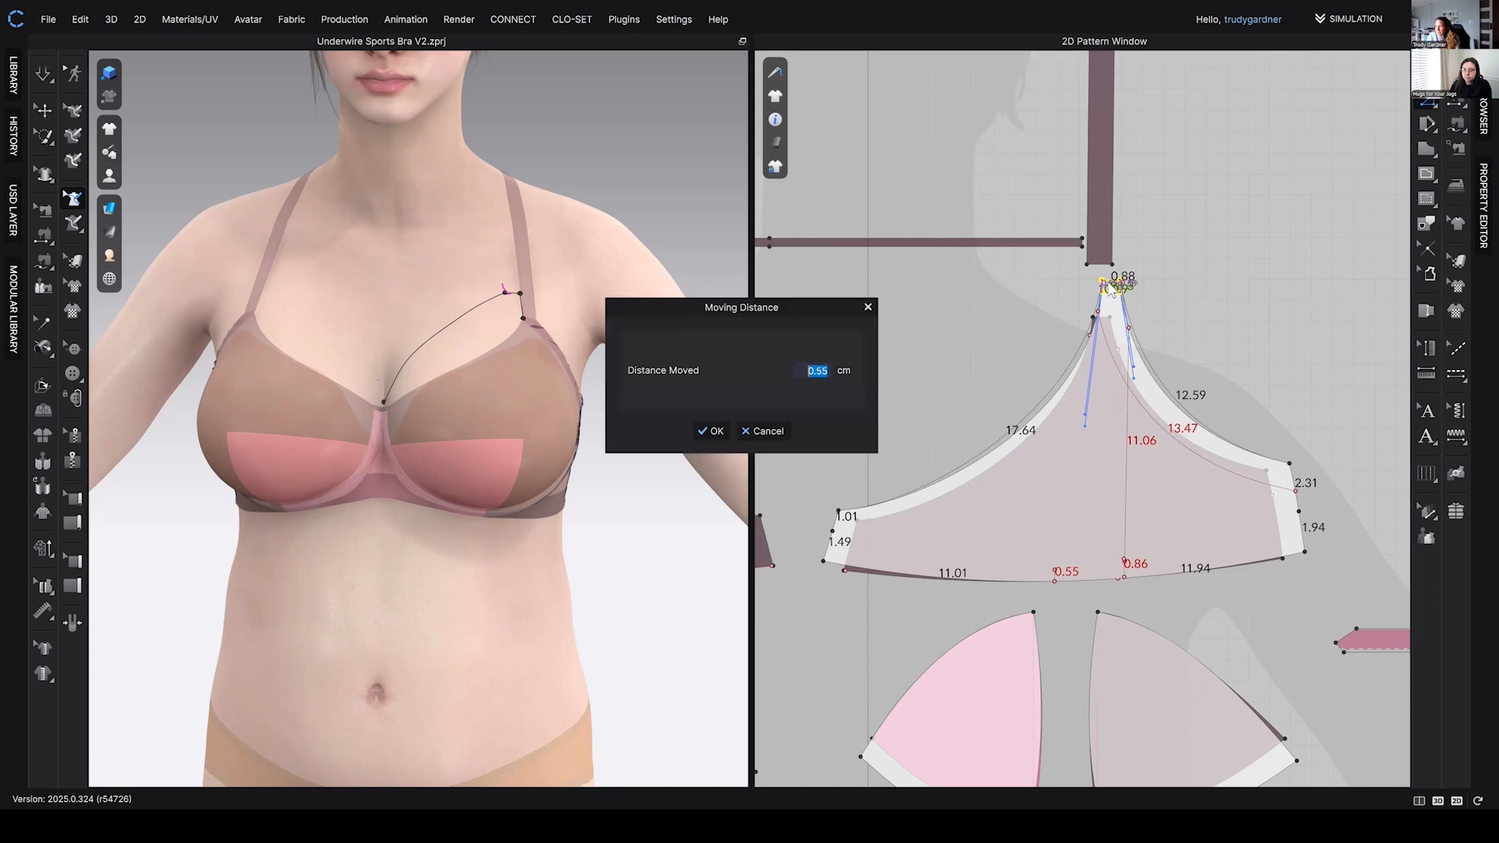
{"action": "type", "text": "2.6"}
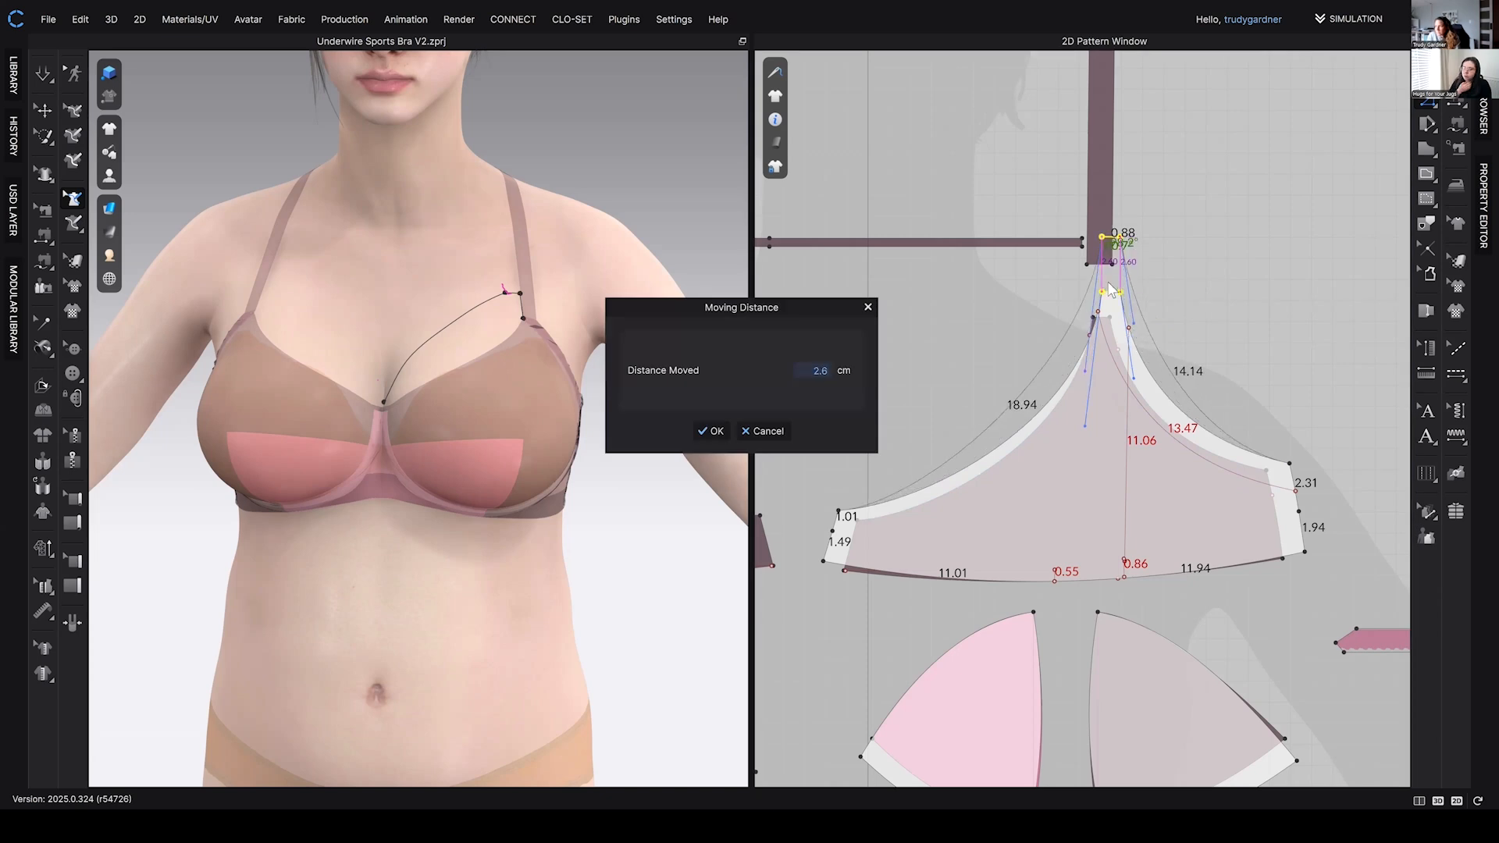
{"action": "left_click", "coordinate": [709, 431]}
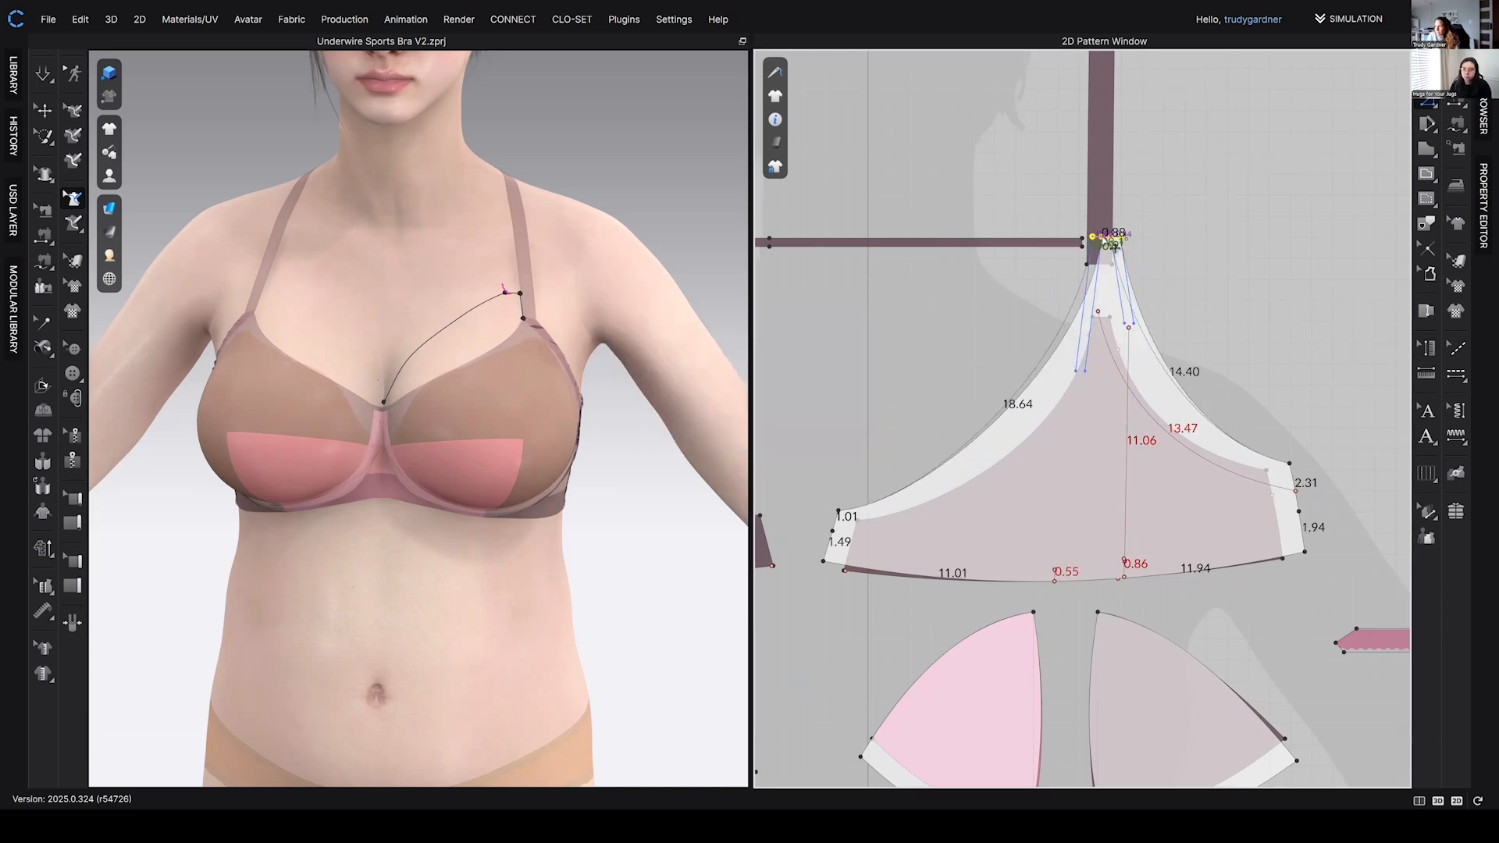
{"action": "left_click_drag", "start_coordinate": [1104, 239], "coordinate": [1080, 237]}
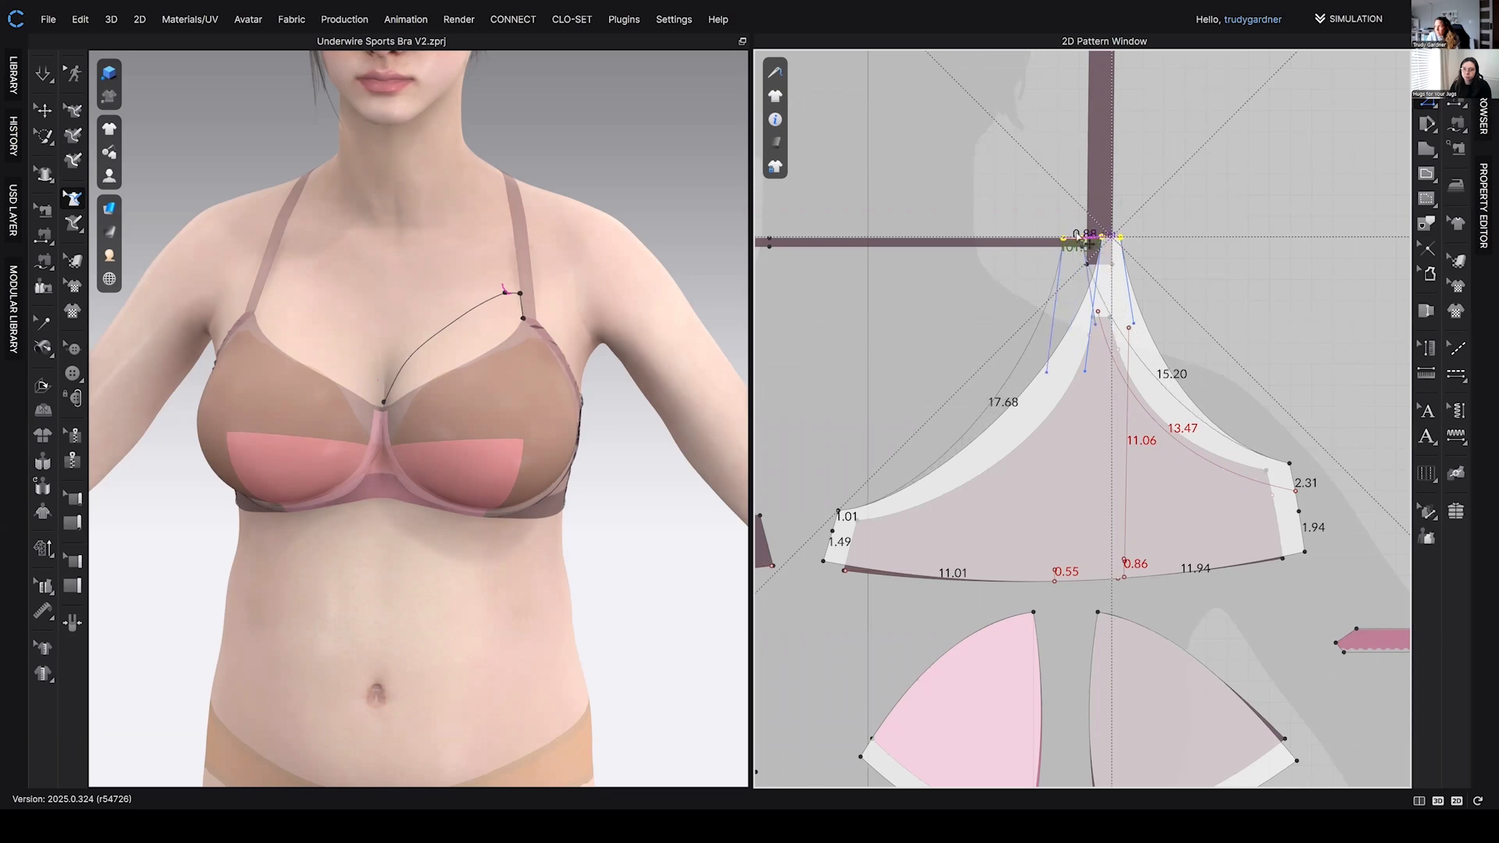
{"action": "right_click", "coordinate": [1087, 238]}
{"action": "type", "text": "1.2"}
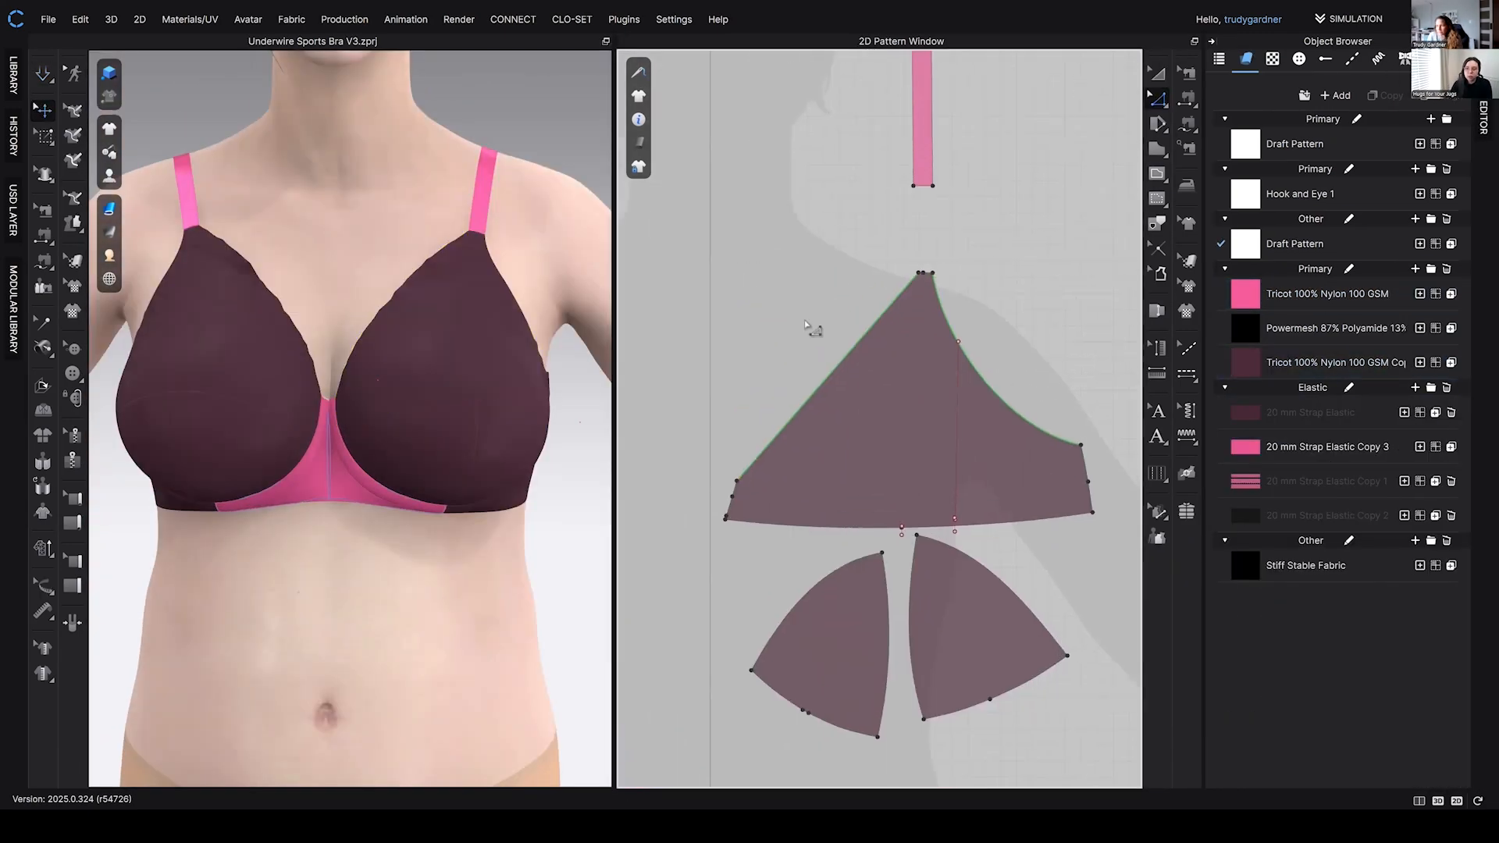
- In the Underwire Sports Bra V3 project, curve the upper cup's straight neckline edge inward
{"action": "scroll", "coordinate": [824, 403], "scroll_direction": "up", "scroll_amount": 3}
{"action": "left_click_drag", "start_coordinate": [824, 402], "coordinate": [855, 428]}
{"action": "scroll", "coordinate": [478, 415], "scroll_direction": "down", "scroll_amount": 2}
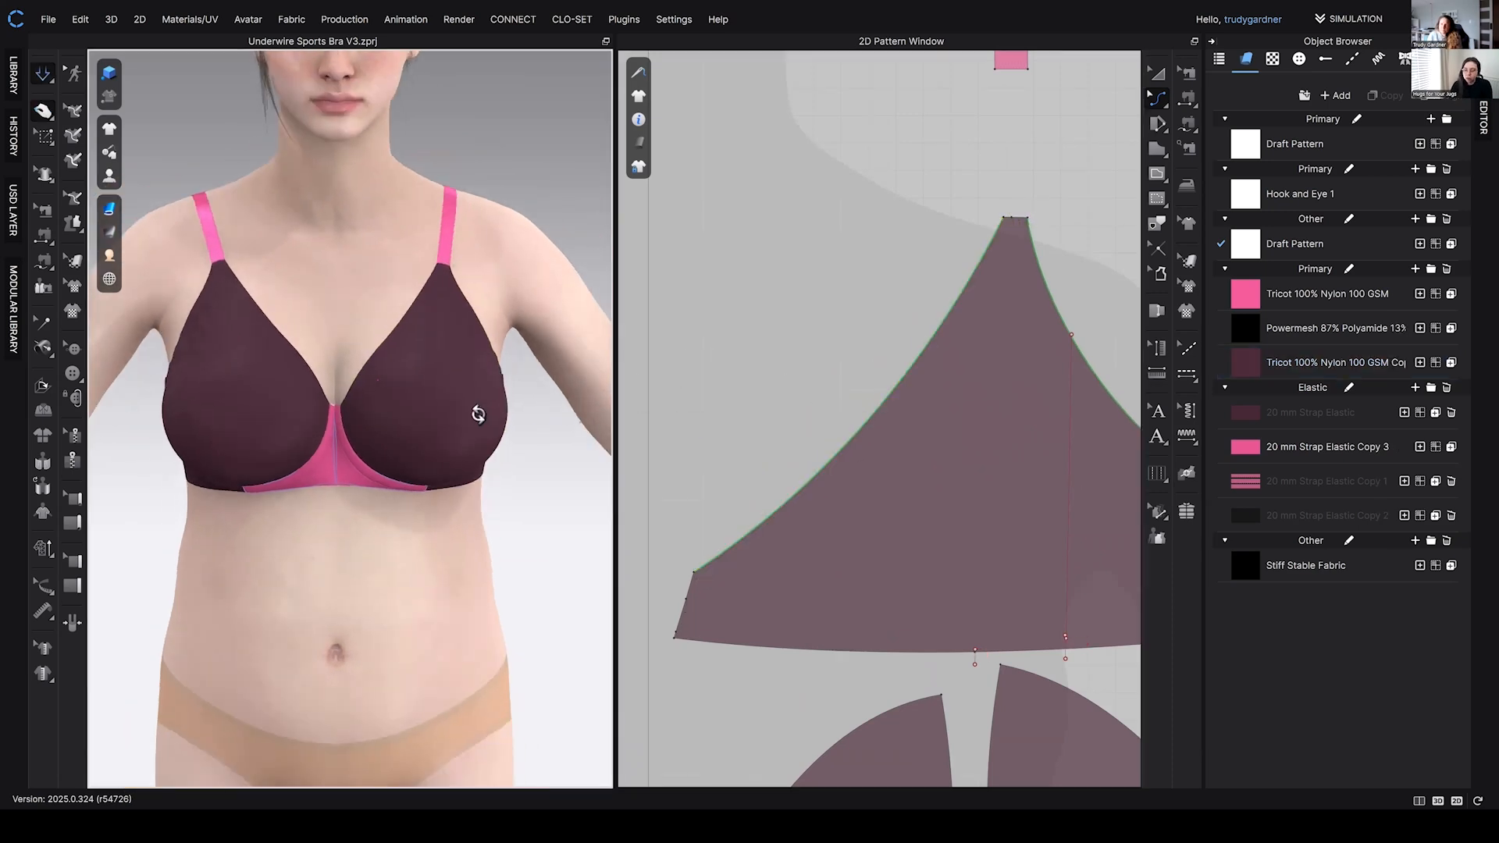
- Pull both shoulder straps upward on the simulated avatar and examine how the bra fits
{"action": "left_click_drag", "start_coordinate": [457, 201], "coordinate": [440, 164]}
{"action": "left_click_drag", "start_coordinate": [202, 200], "coordinate": [224, 163]}
{"action": "scroll", "coordinate": [258, 188], "scroll_direction": "down", "scroll_amount": 3}
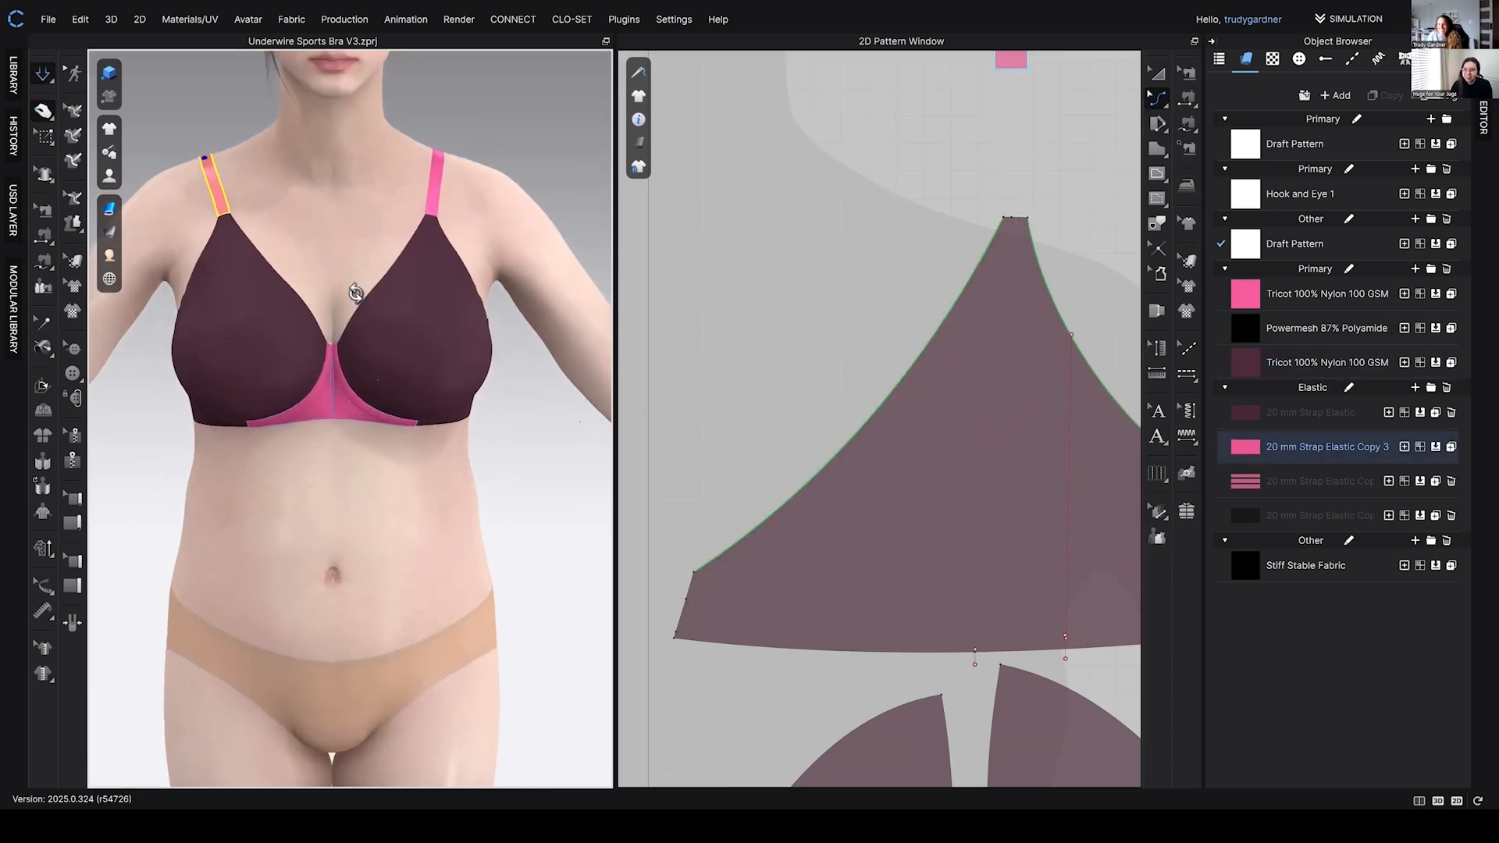
{"action": "scroll", "coordinate": [358, 367], "scroll_direction": "up", "scroll_amount": 2}
{"action": "scroll", "coordinate": [913, 388], "scroll_direction": "down", "scroll_amount": 4}
{"action": "middle_click_drag", "start_coordinate": [896, 385], "coordinate": [850, 326]}
{"action": "right_click_drag", "start_coordinate": [501, 329], "coordinate": [429, 333]}
- Apply Fullness to the upper cup's neckline in both directions, slashing to the front part of the lower edge, with a length of 15.5 cm
{"action": "middle_click_drag", "start_coordinate": [880, 395], "coordinate": [933, 435]}
{"action": "scroll", "coordinate": [912, 382], "scroll_direction": "up", "scroll_amount": 2}
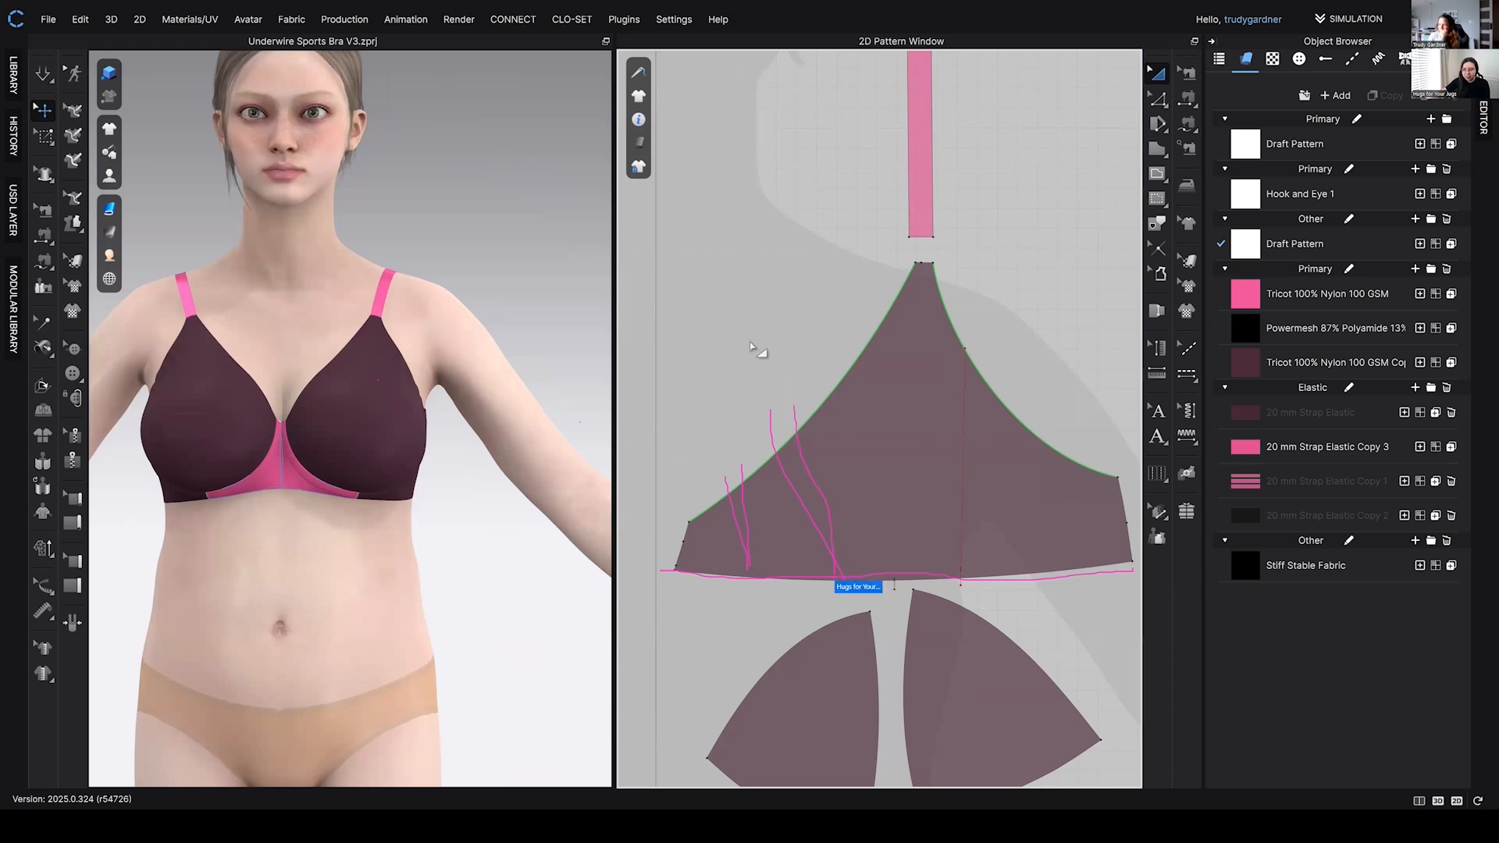
{"action": "left_click", "coordinate": [1158, 98]}
{"action": "left_click", "coordinate": [1158, 125]}
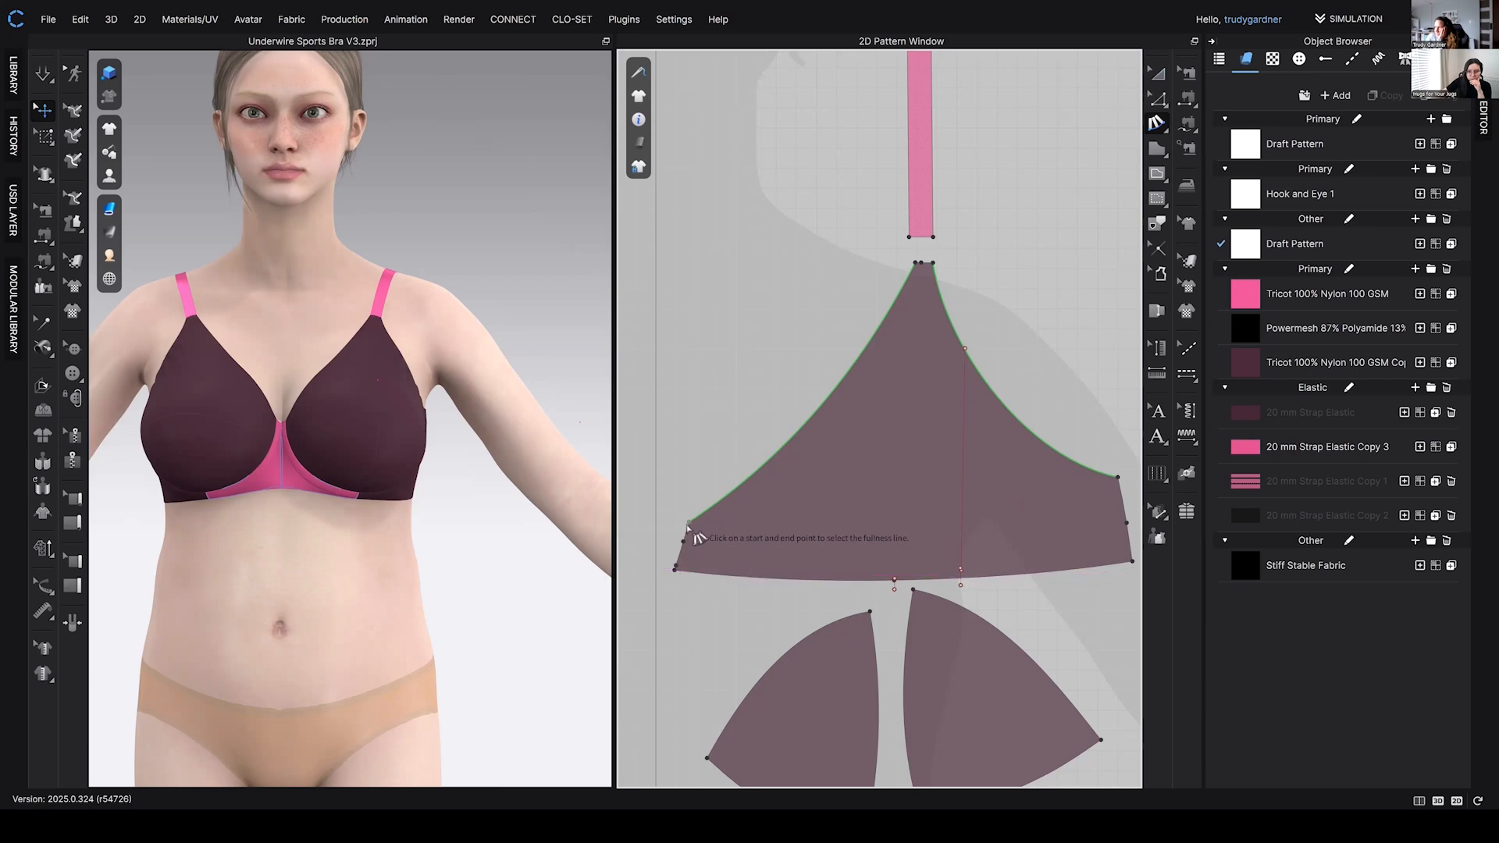
{"action": "left_click", "coordinate": [690, 520]}
{"action": "left_click", "coordinate": [914, 264]}
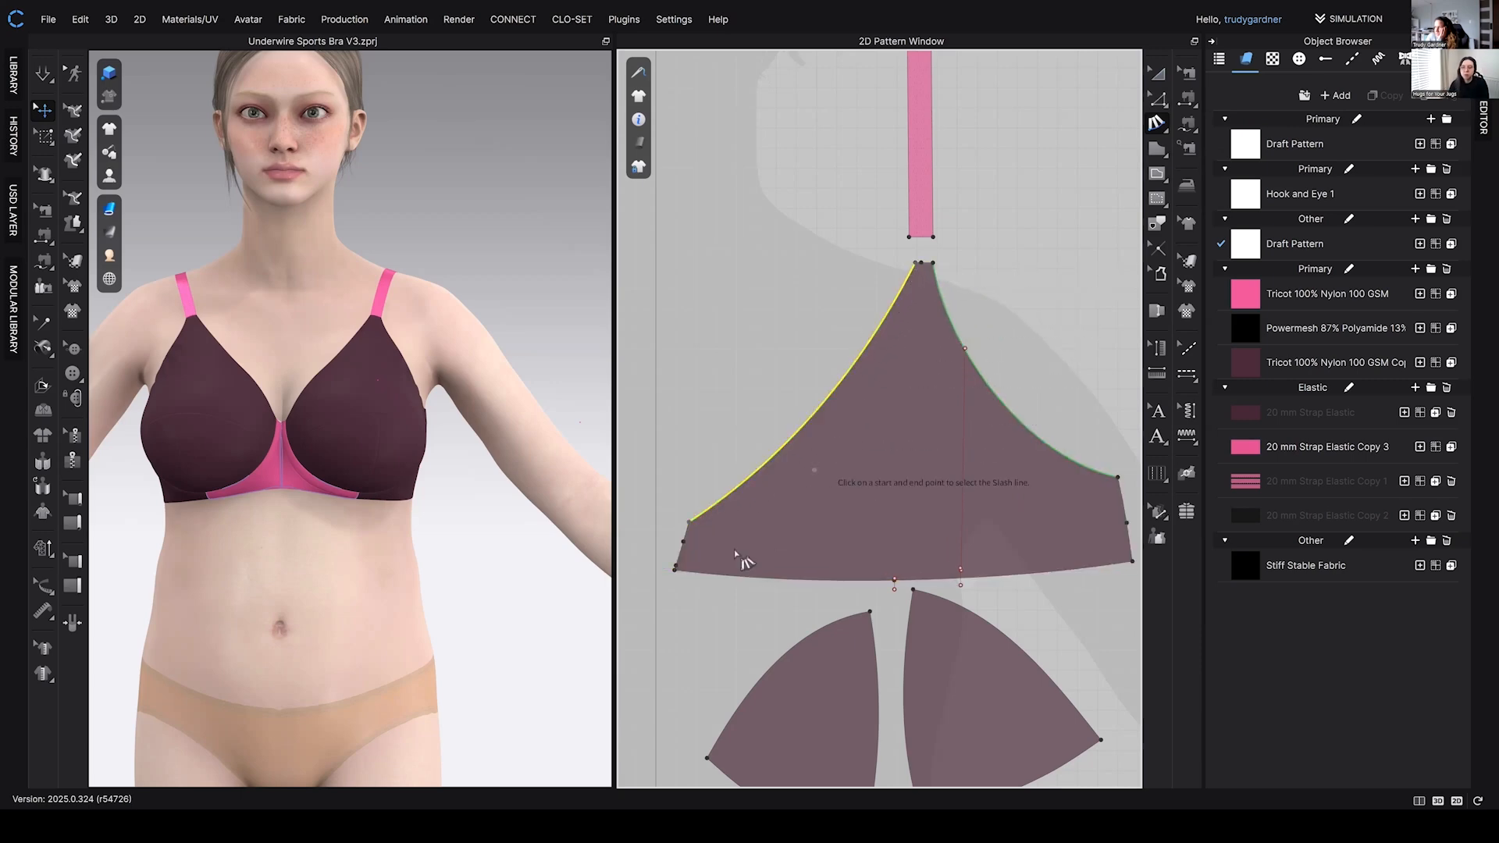
{"action": "left_click", "coordinate": [675, 570]}
{"action": "left_click", "coordinate": [894, 579]}
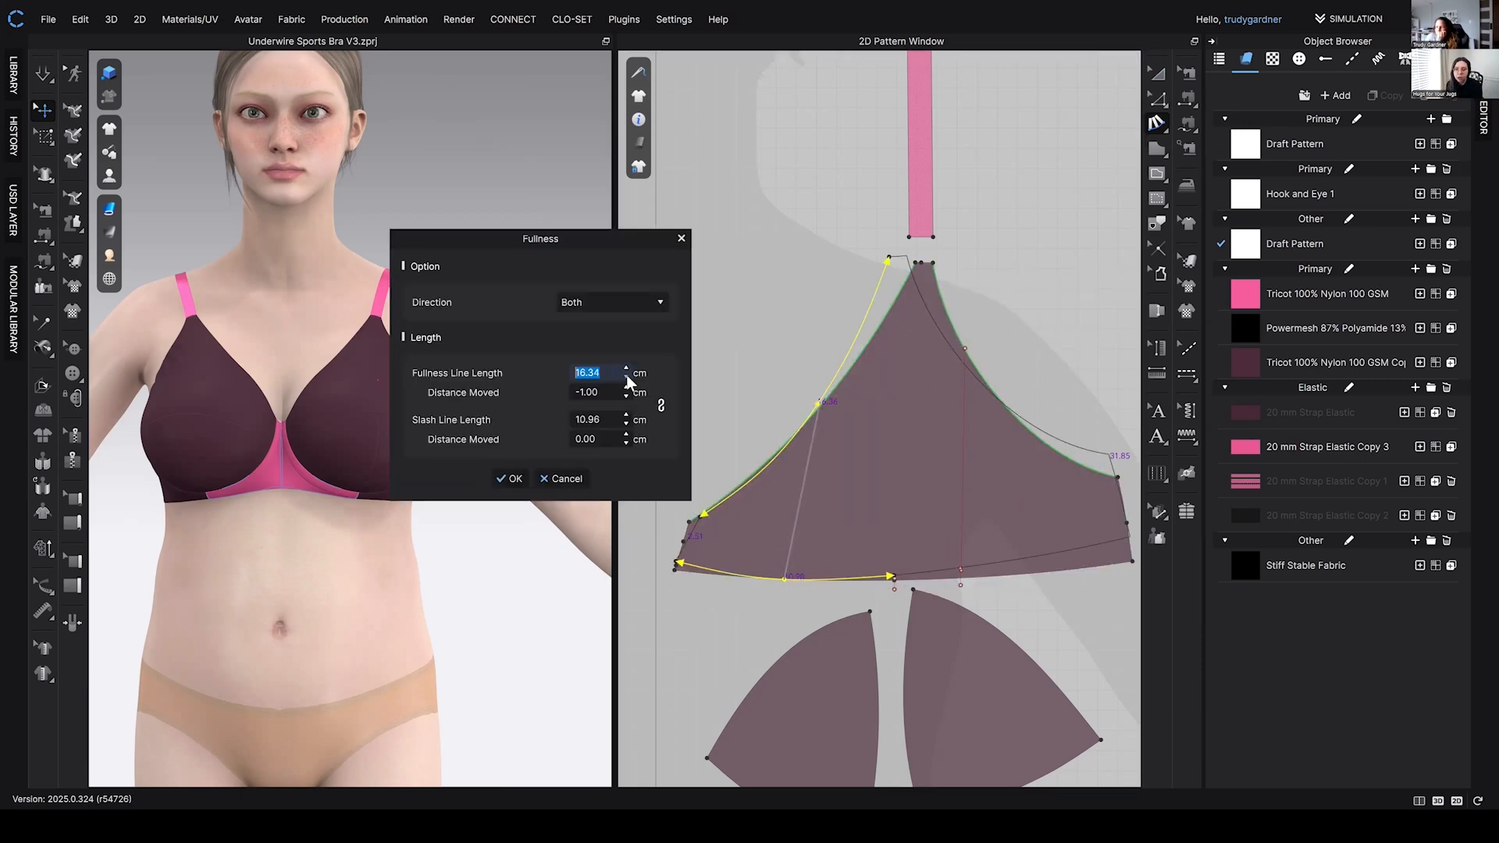
{"action": "left_click", "coordinate": [626, 377]}
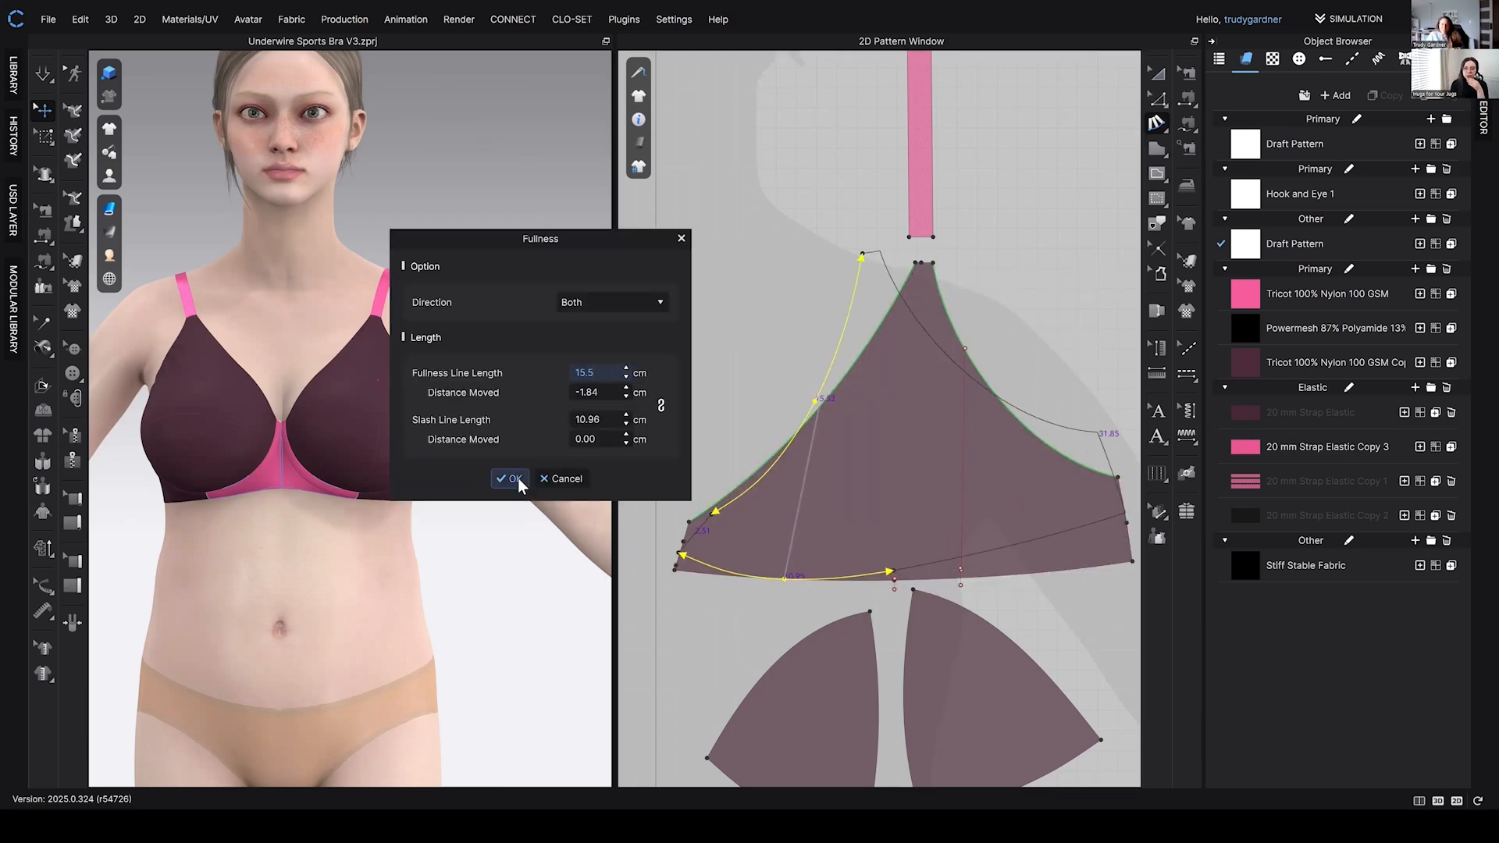
{"action": "left_click", "coordinate": [511, 479]}
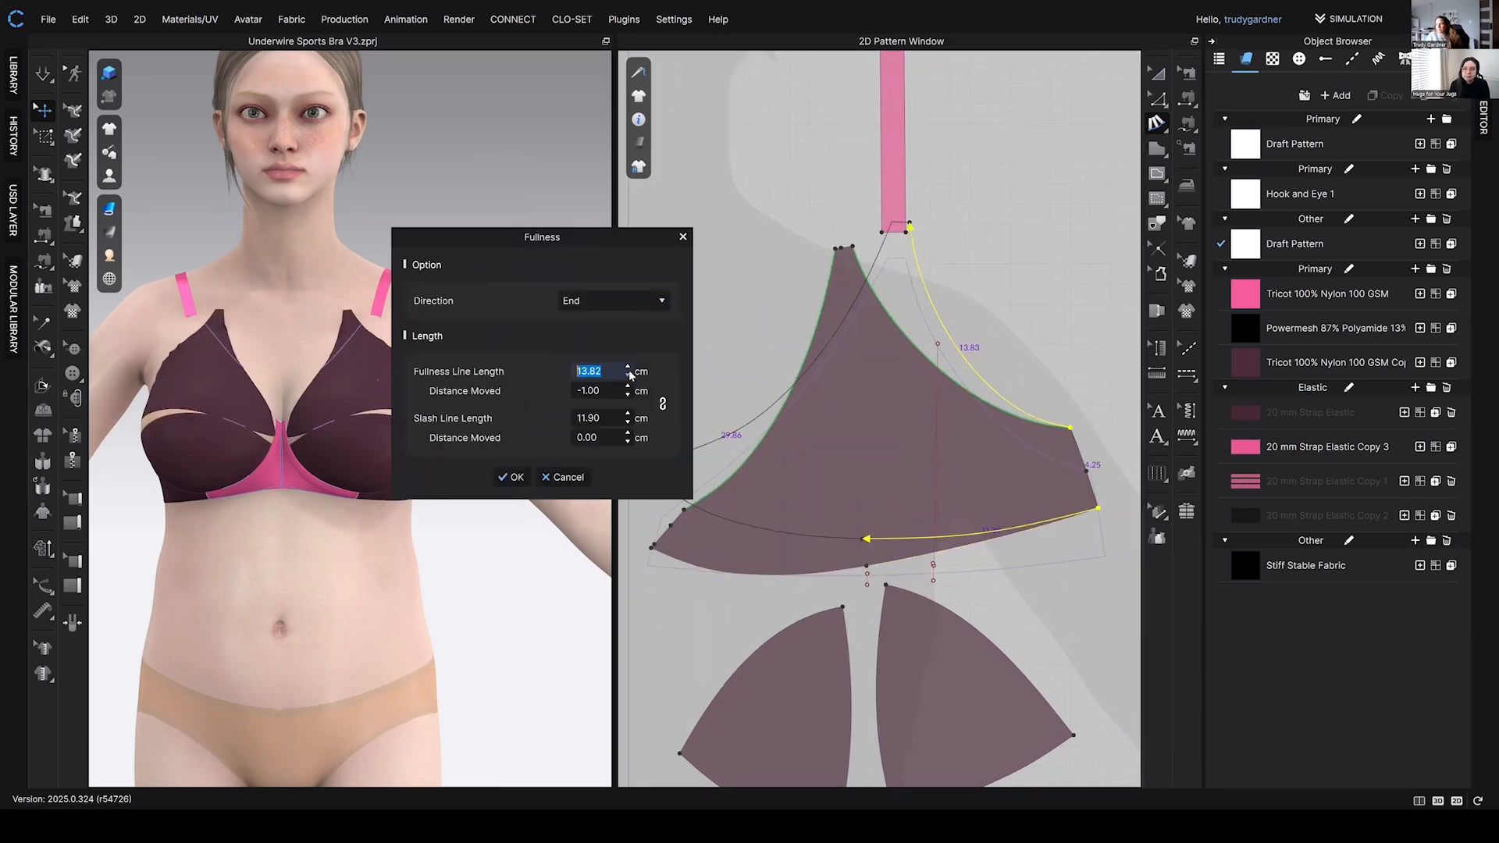
- Shorten the upper cup's armhole edge with Fullness, using the rear part of the lower edge as the slash line
{"action": "left_click", "coordinate": [626, 368]}
{"action": "left_click", "coordinate": [509, 479]}
{"action": "left_click", "coordinate": [1100, 513]}
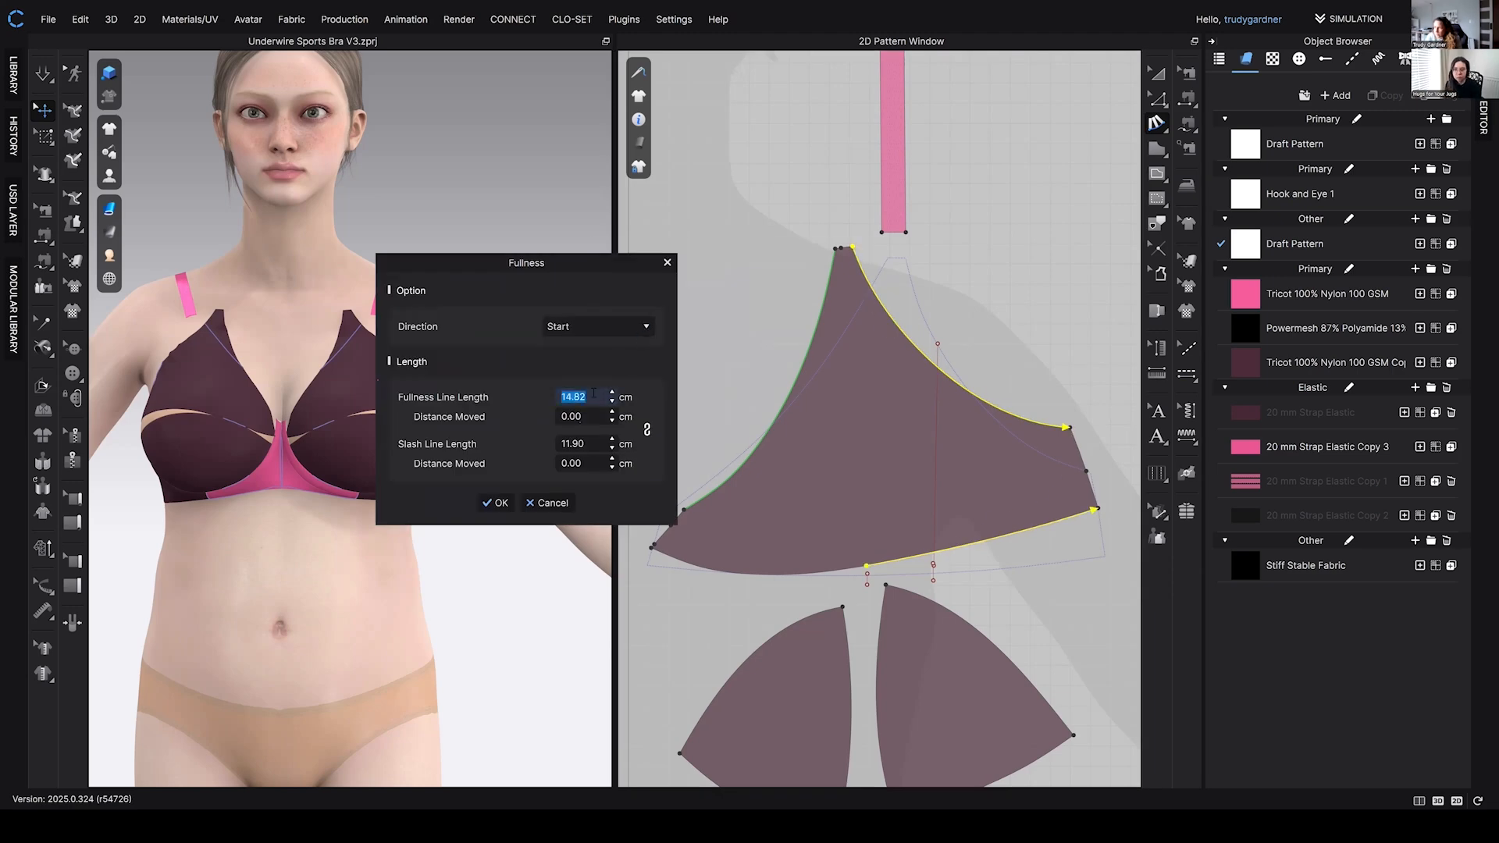
{"action": "left_click", "coordinate": [510, 479]}
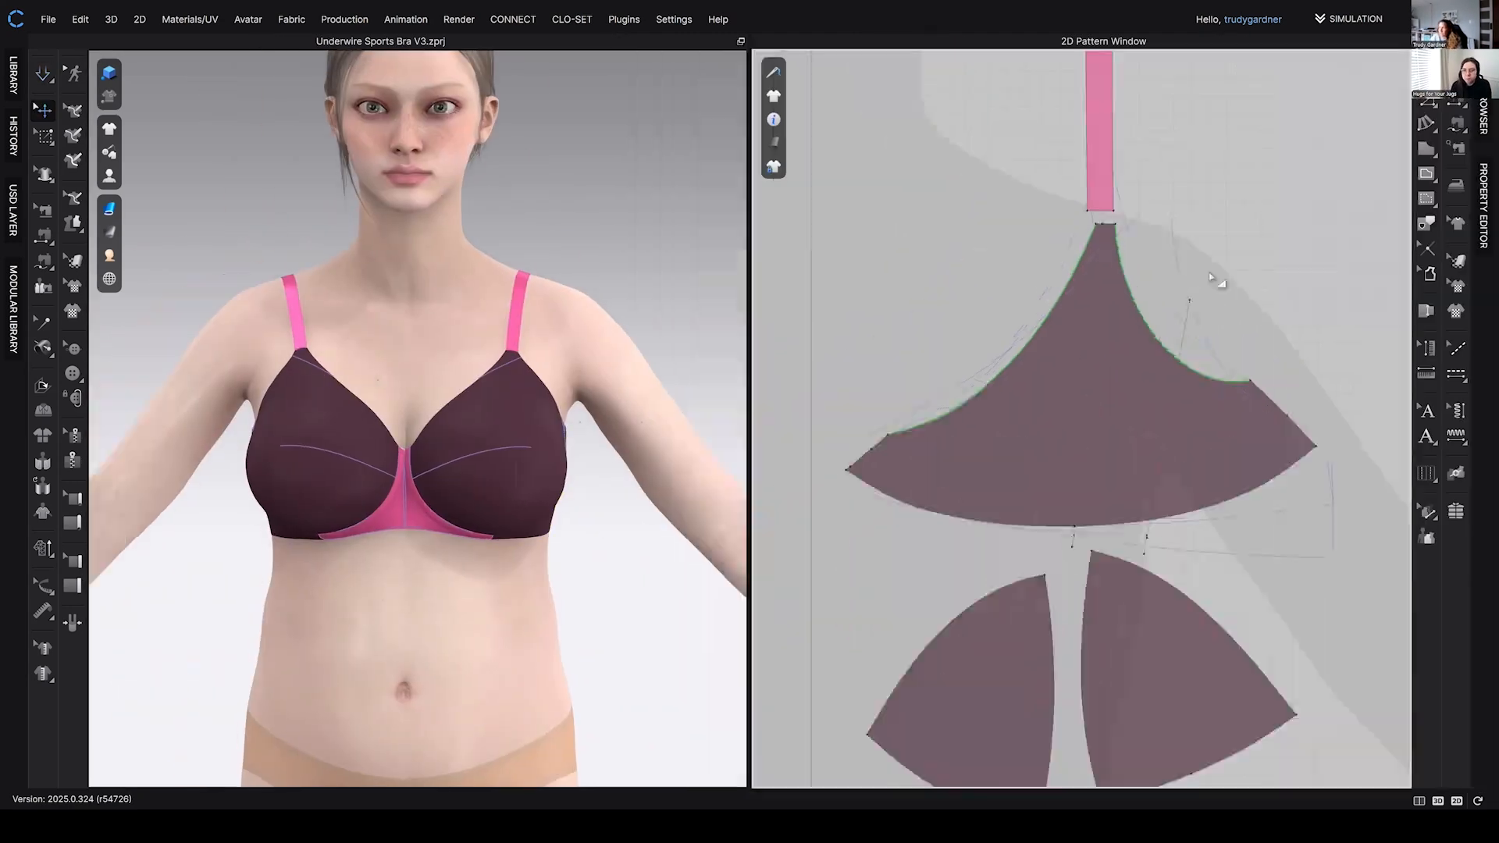
- Inspect the upper cup's front corner and the lower cup's curved bottom edge in the 2D patterns
{"action": "left_click", "coordinate": [773, 167]}
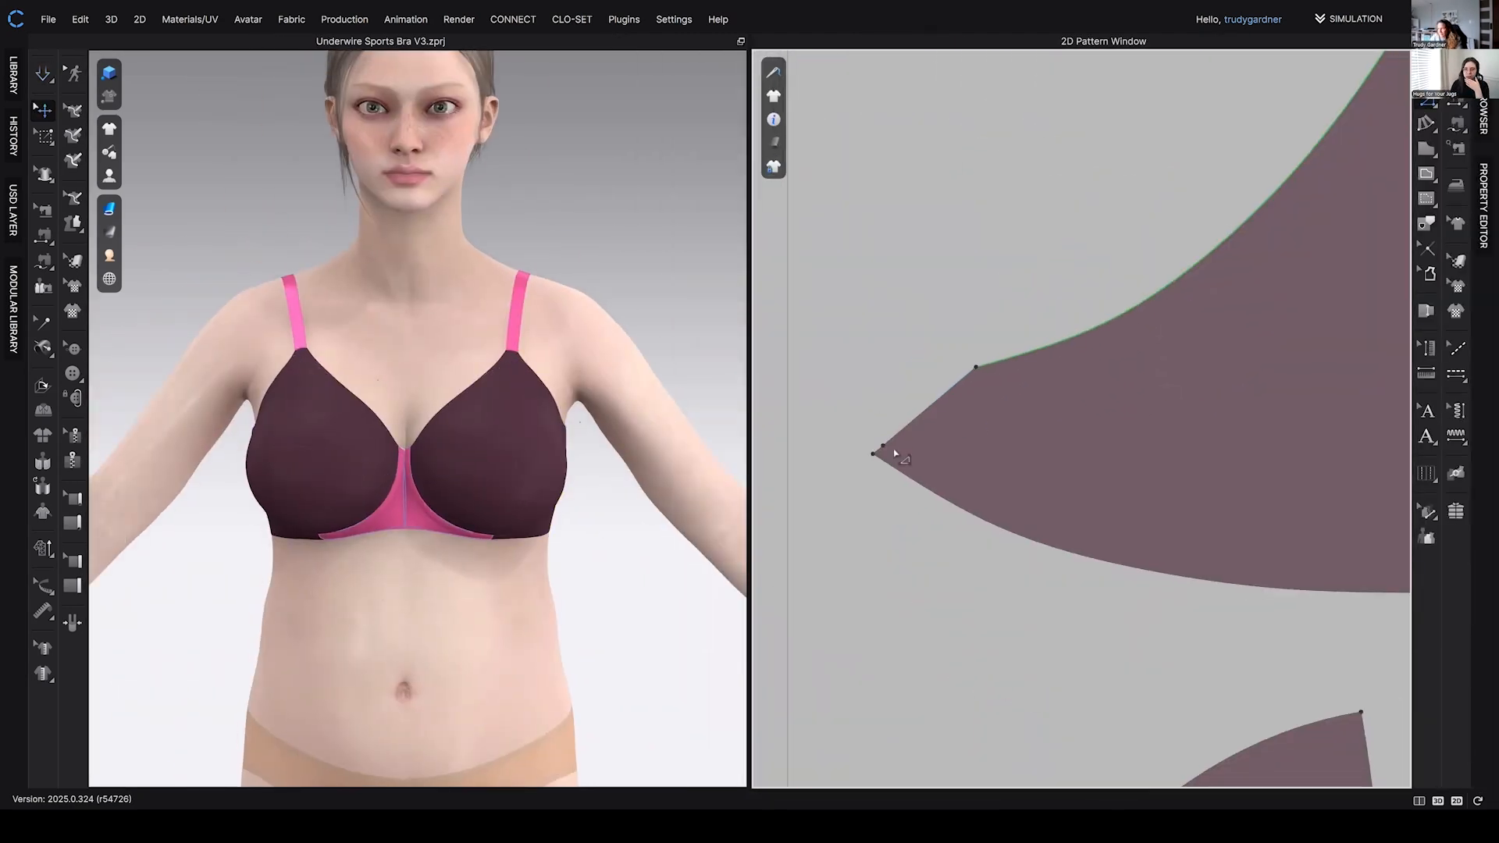
{"action": "right_click", "coordinate": [915, 390]}
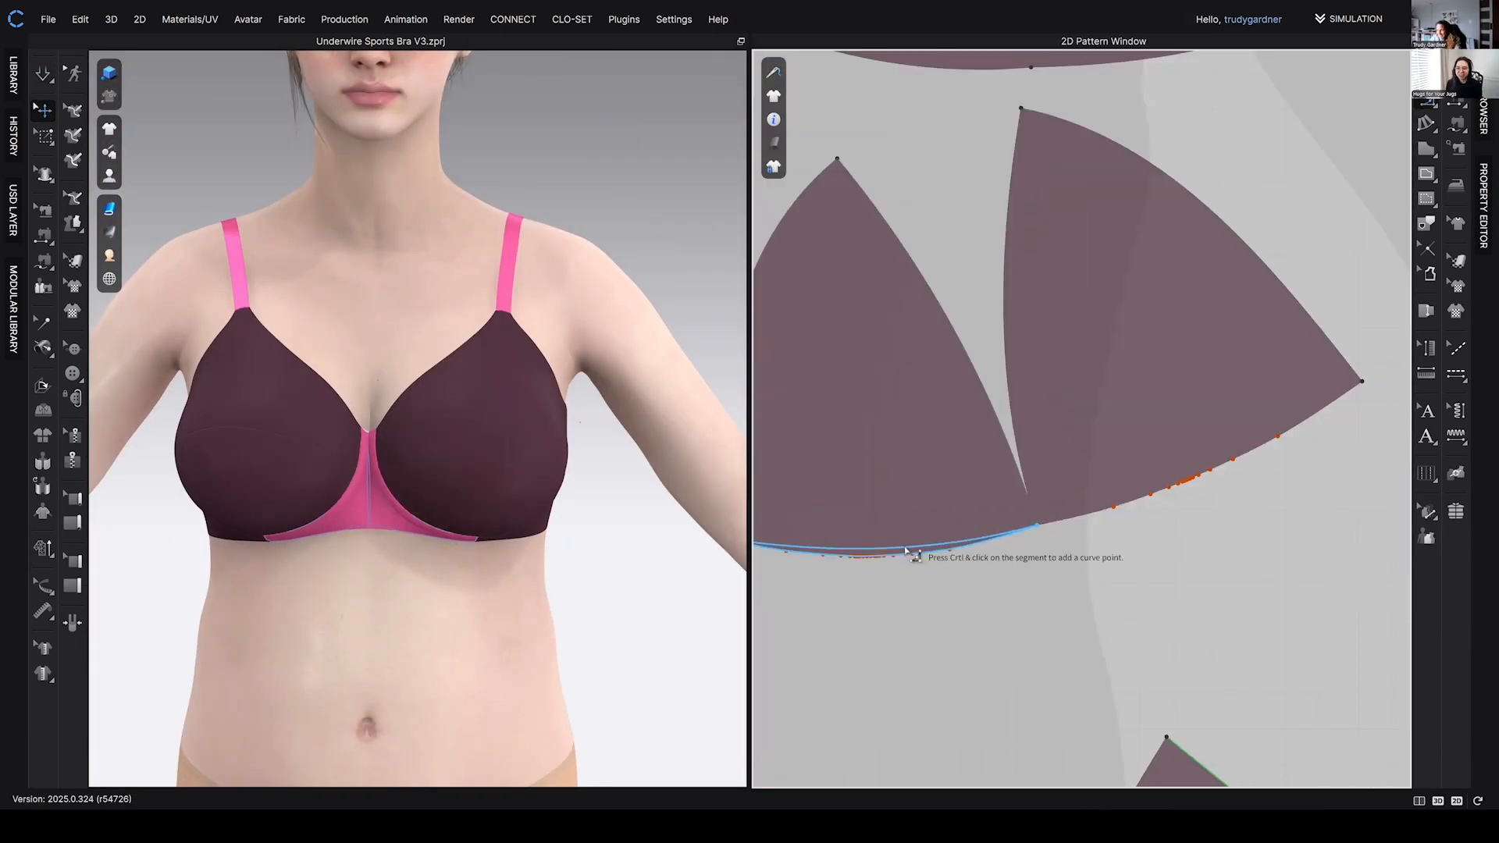
{"action": "scroll", "coordinate": [905, 551], "scroll_direction": "down", "scroll_amount": 2}
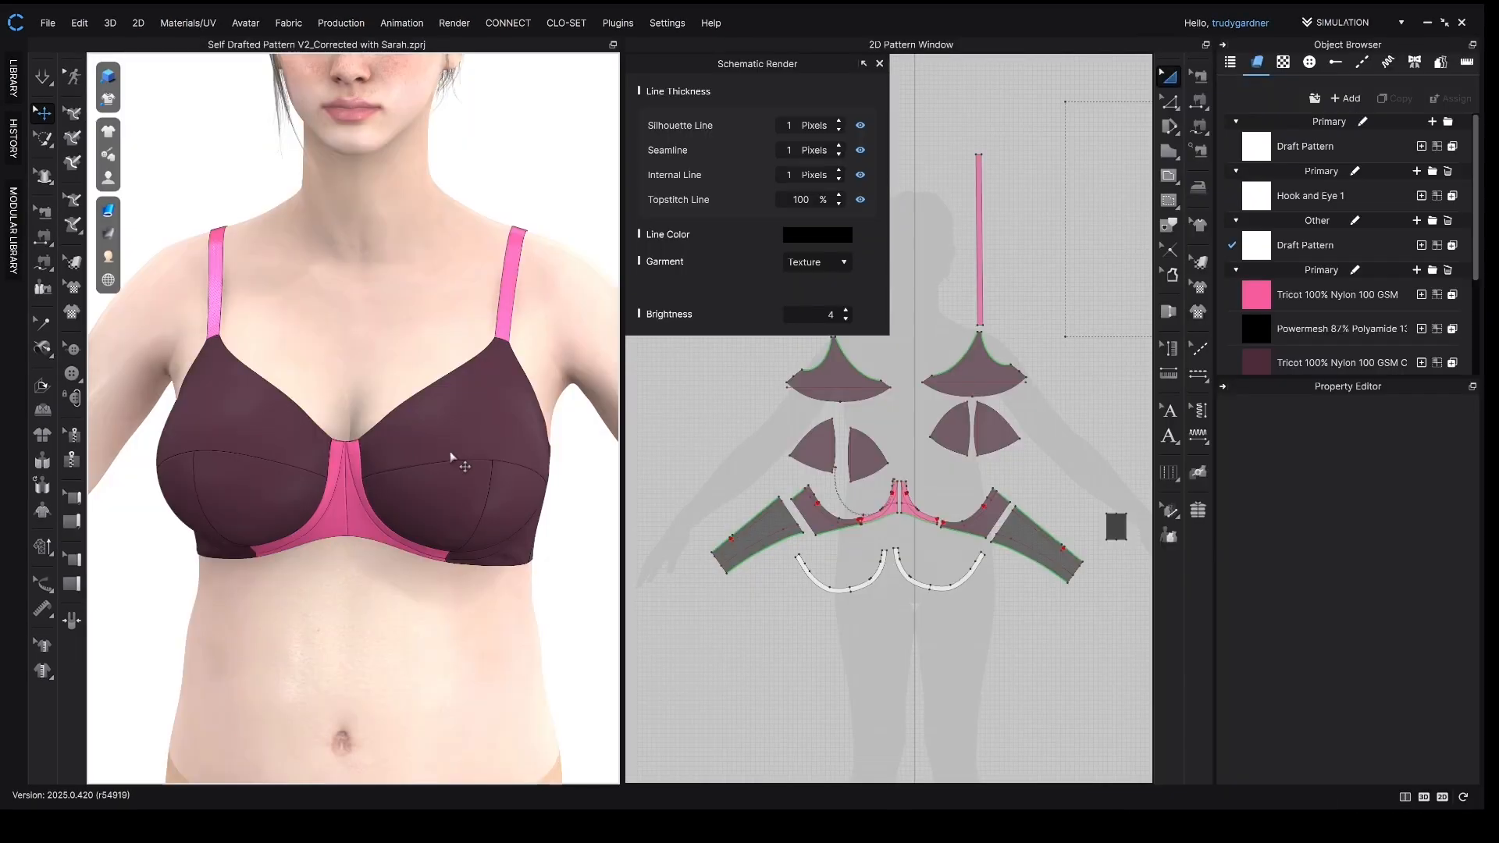
- Clear the Schematic Render window off the patterns in the Self Drafted Pattern V2 project and examine the bra from the front and side
{"action": "right_click_drag", "start_coordinate": [454, 487], "coordinate": [578, 491]}
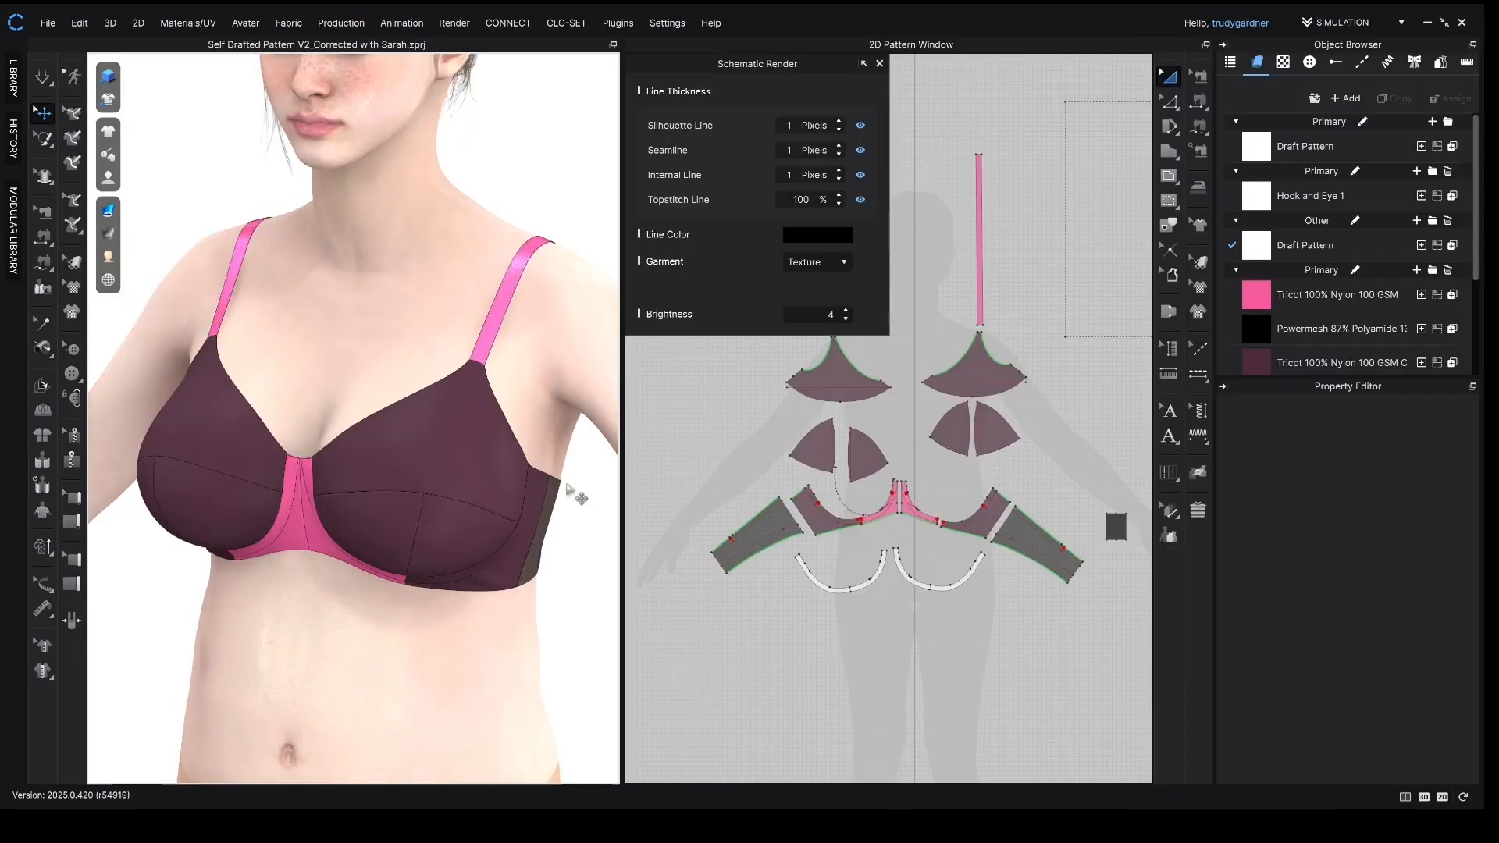
{"action": "left_click", "coordinate": [879, 64]}
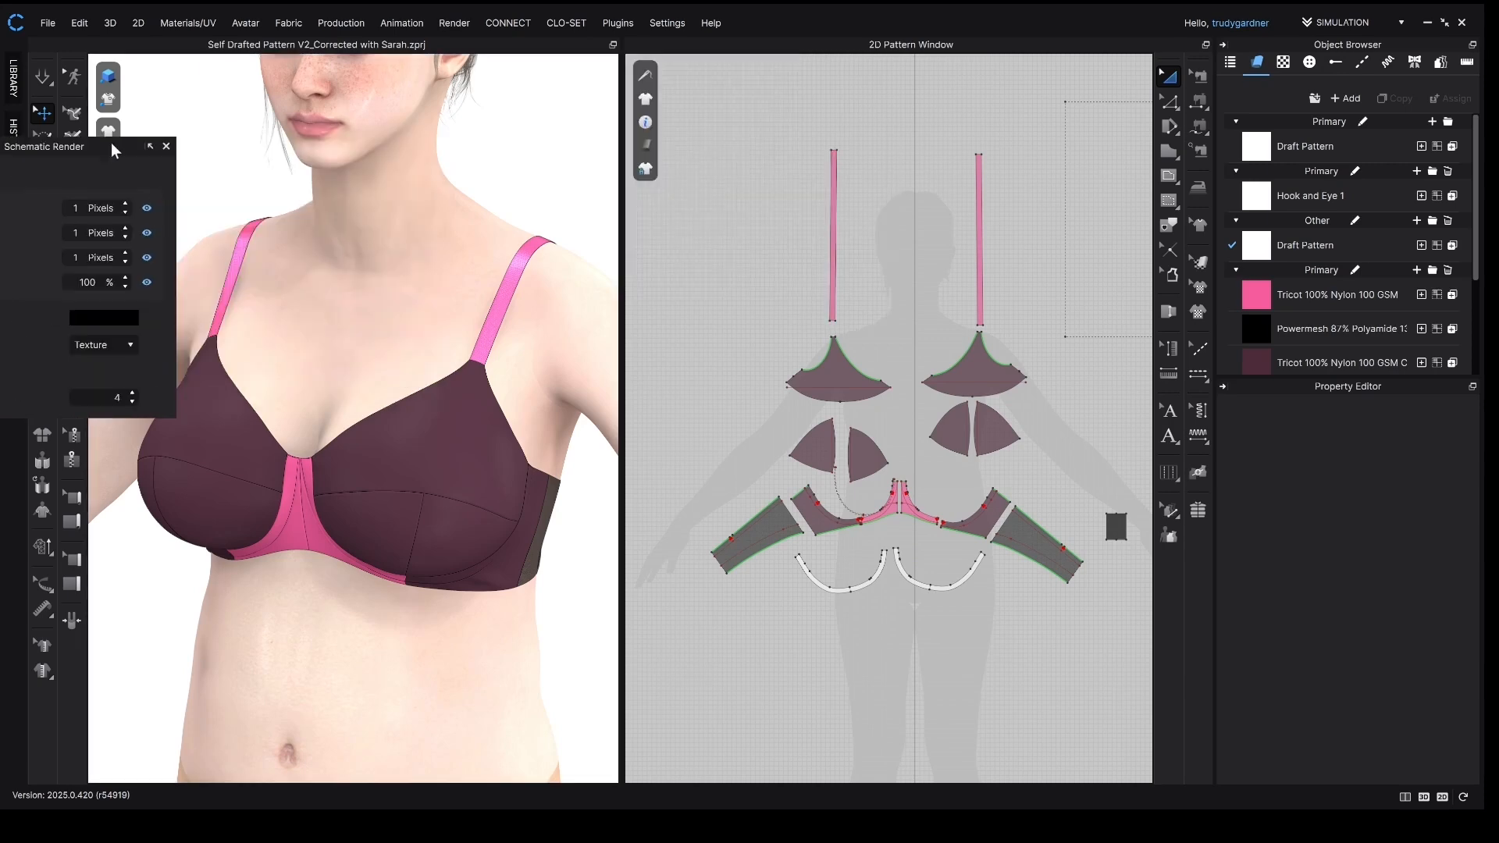
{"action": "right_click_drag", "start_coordinate": [383, 332], "coordinate": [375, 367]}
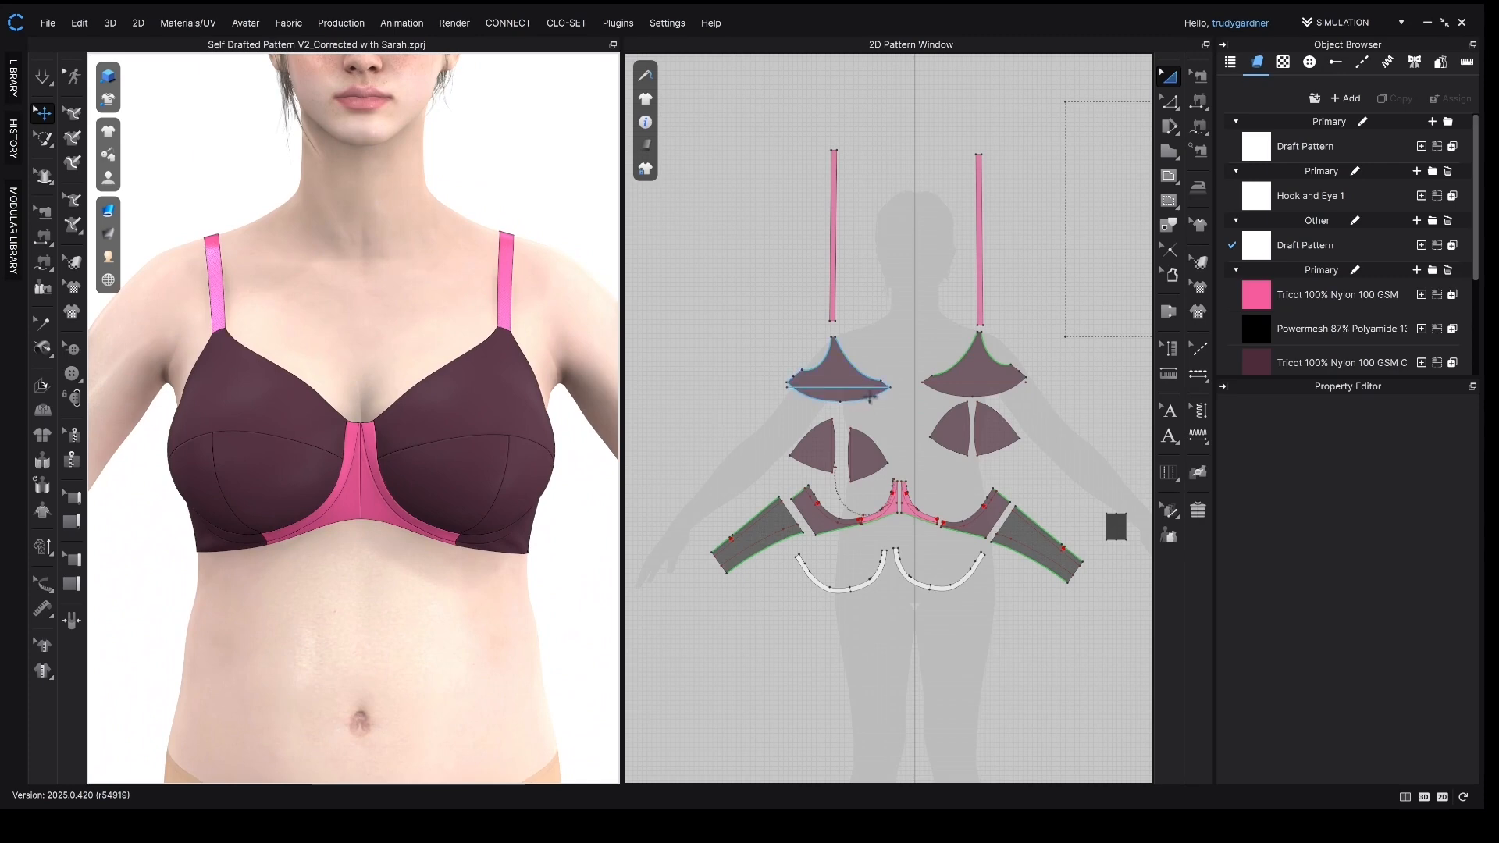
{"action": "scroll", "coordinate": [878, 426], "scroll_direction": "up", "scroll_amount": 1}
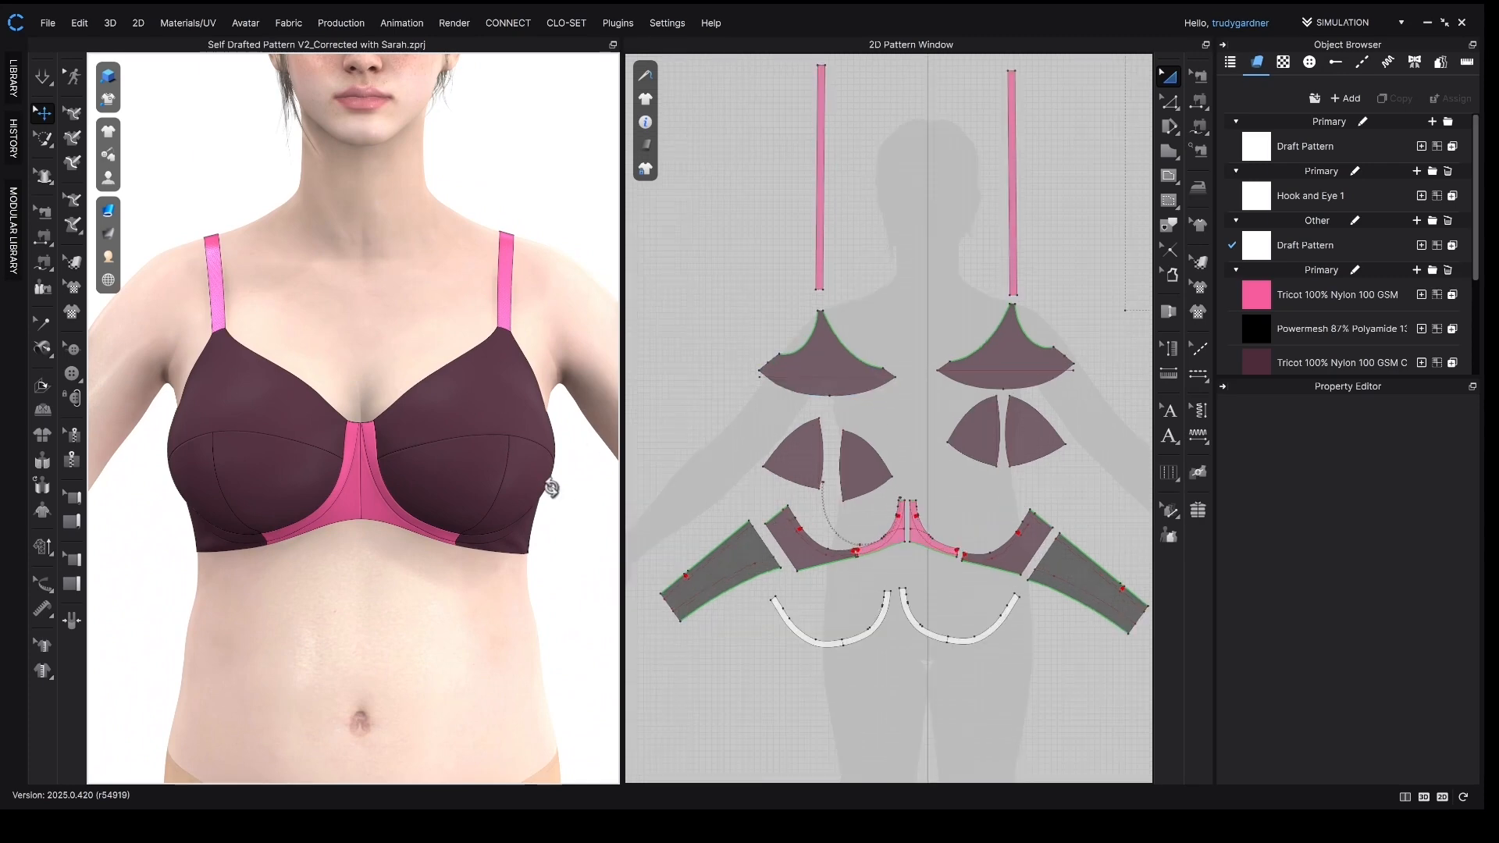
{"action": "right_click_drag", "start_coordinate": [551, 489], "coordinate": [518, 485]}
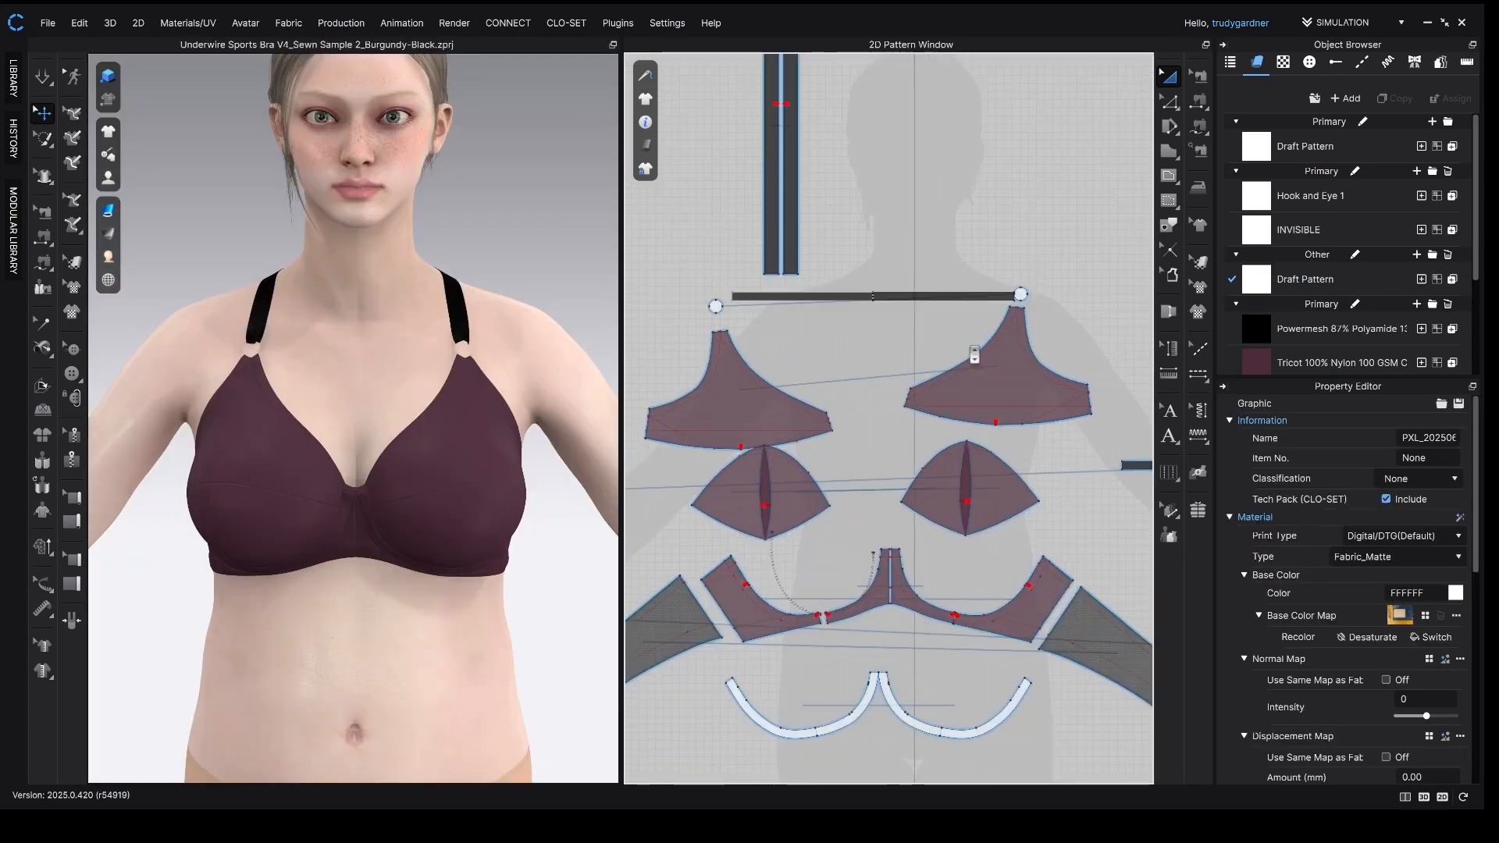
- In the Underwire Sports Bra V4 project, select the upper cup and the curve point on its neckline to check that edge
{"action": "left_click", "coordinate": [1005, 388]}
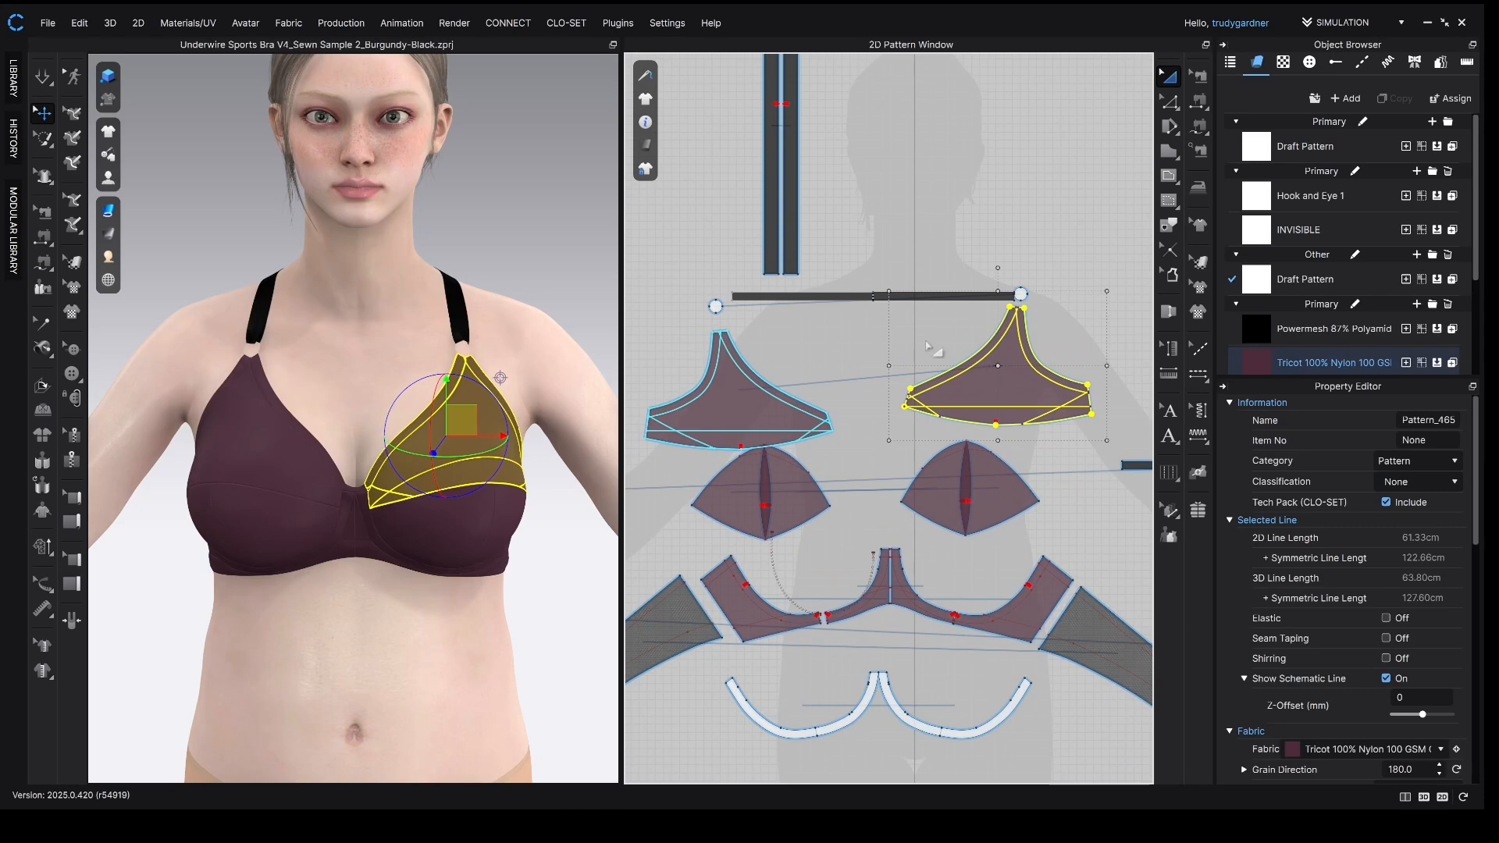
{"action": "left_click", "coordinate": [959, 353]}
{"action": "key", "text": "z"}
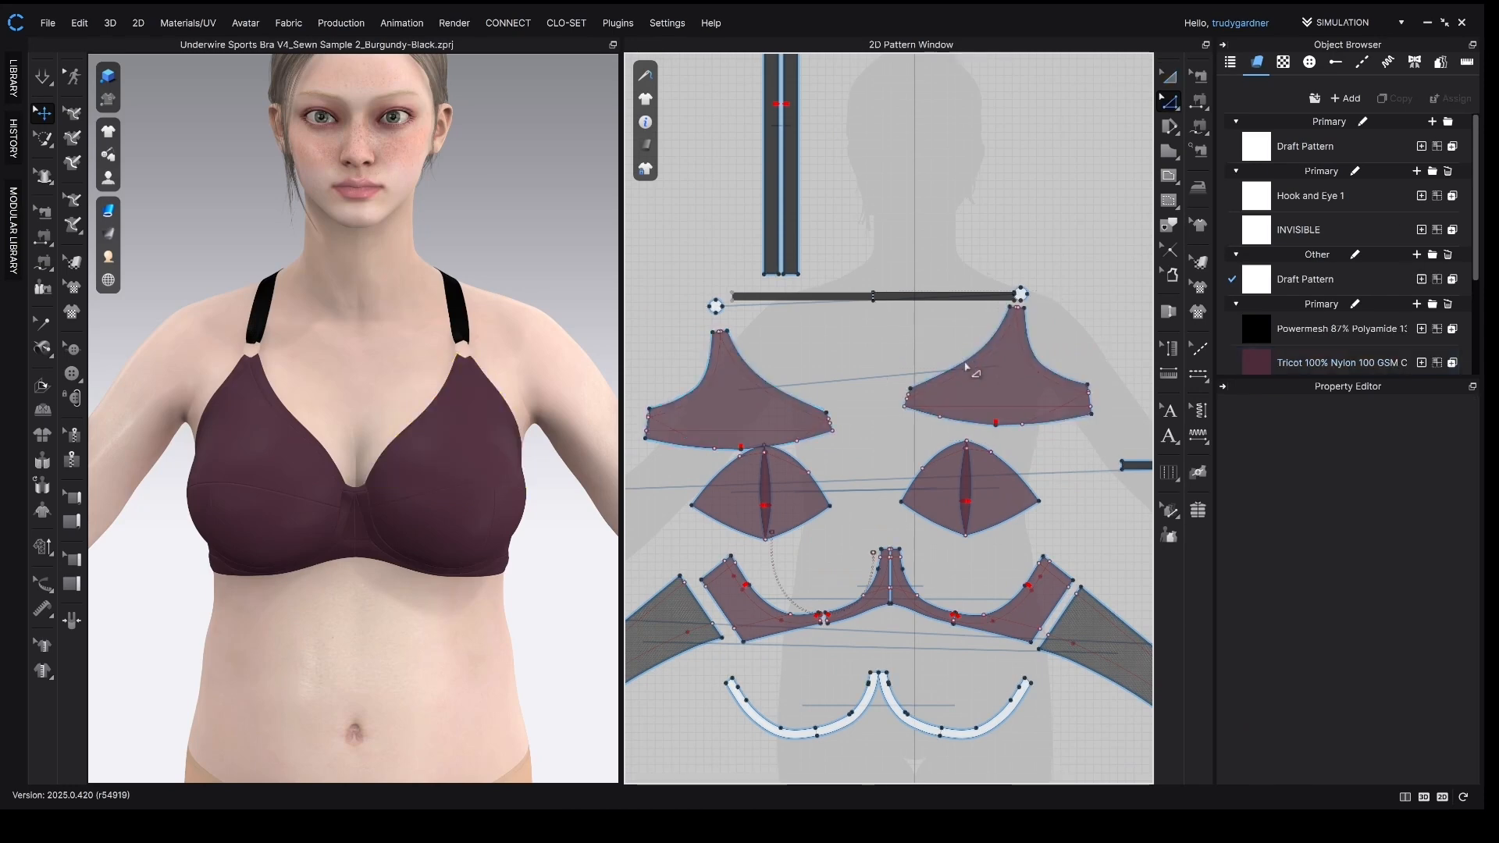
{"action": "left_click", "coordinate": [966, 364]}
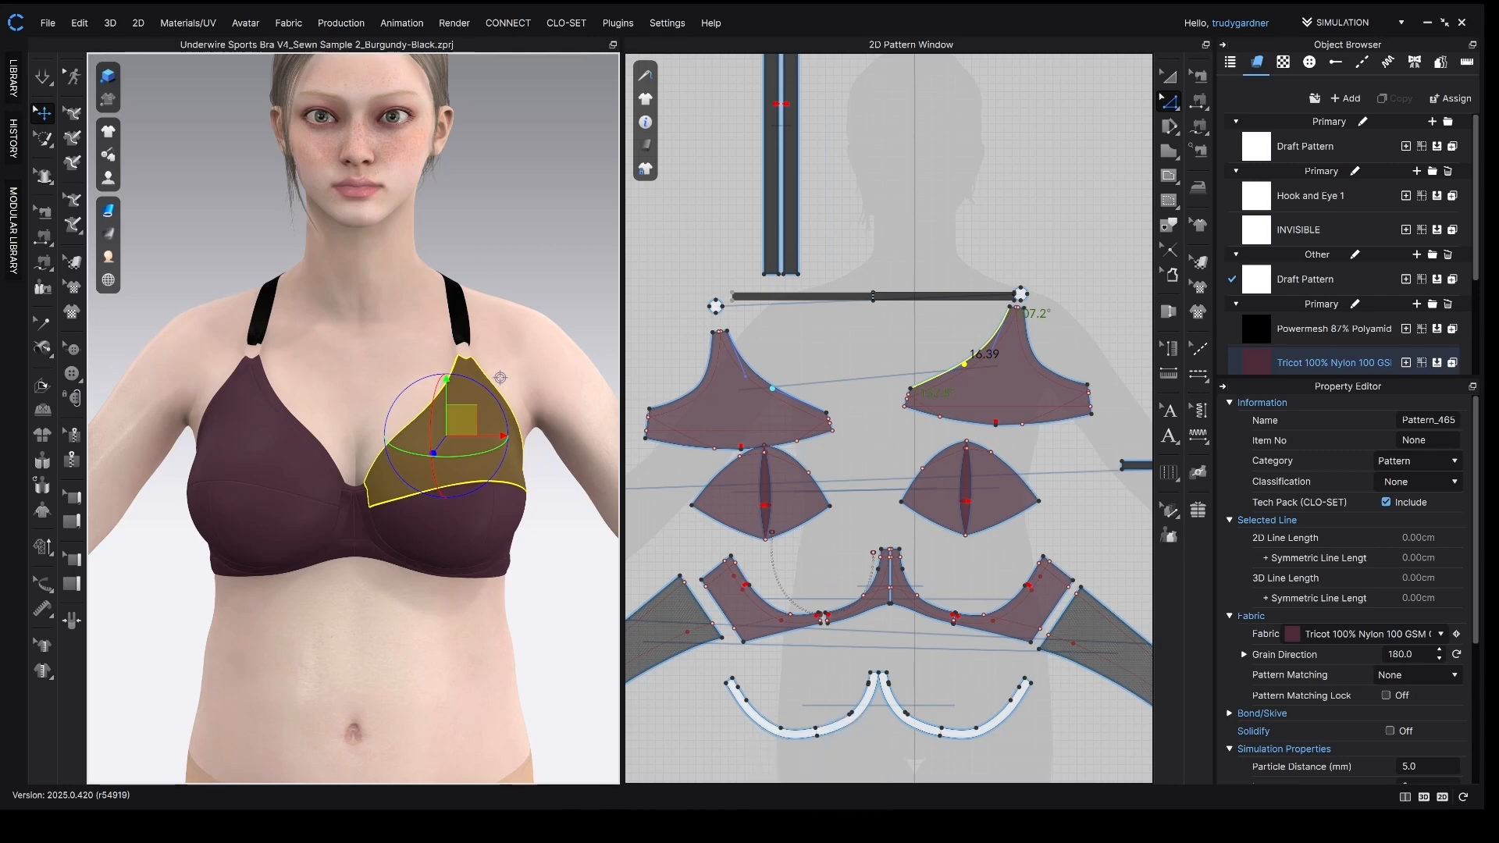
- Copy the upper cup from the other open project into the V4 project and lay it over the current upper cup to compare shapes
{"action": "mouse_move", "coordinate": [845, 826]}
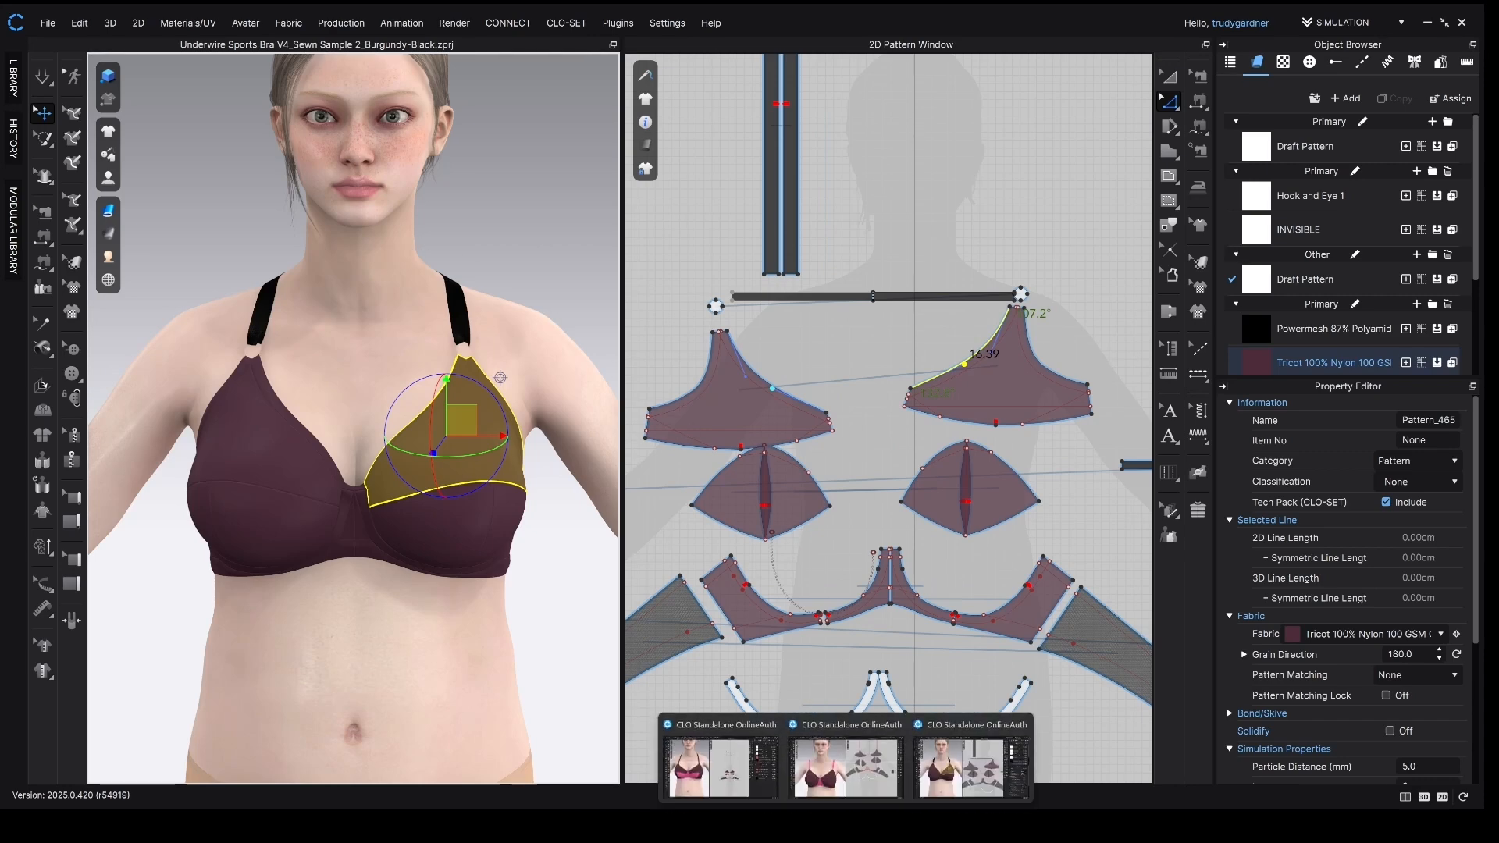
{"action": "left_click", "coordinate": [876, 785]}
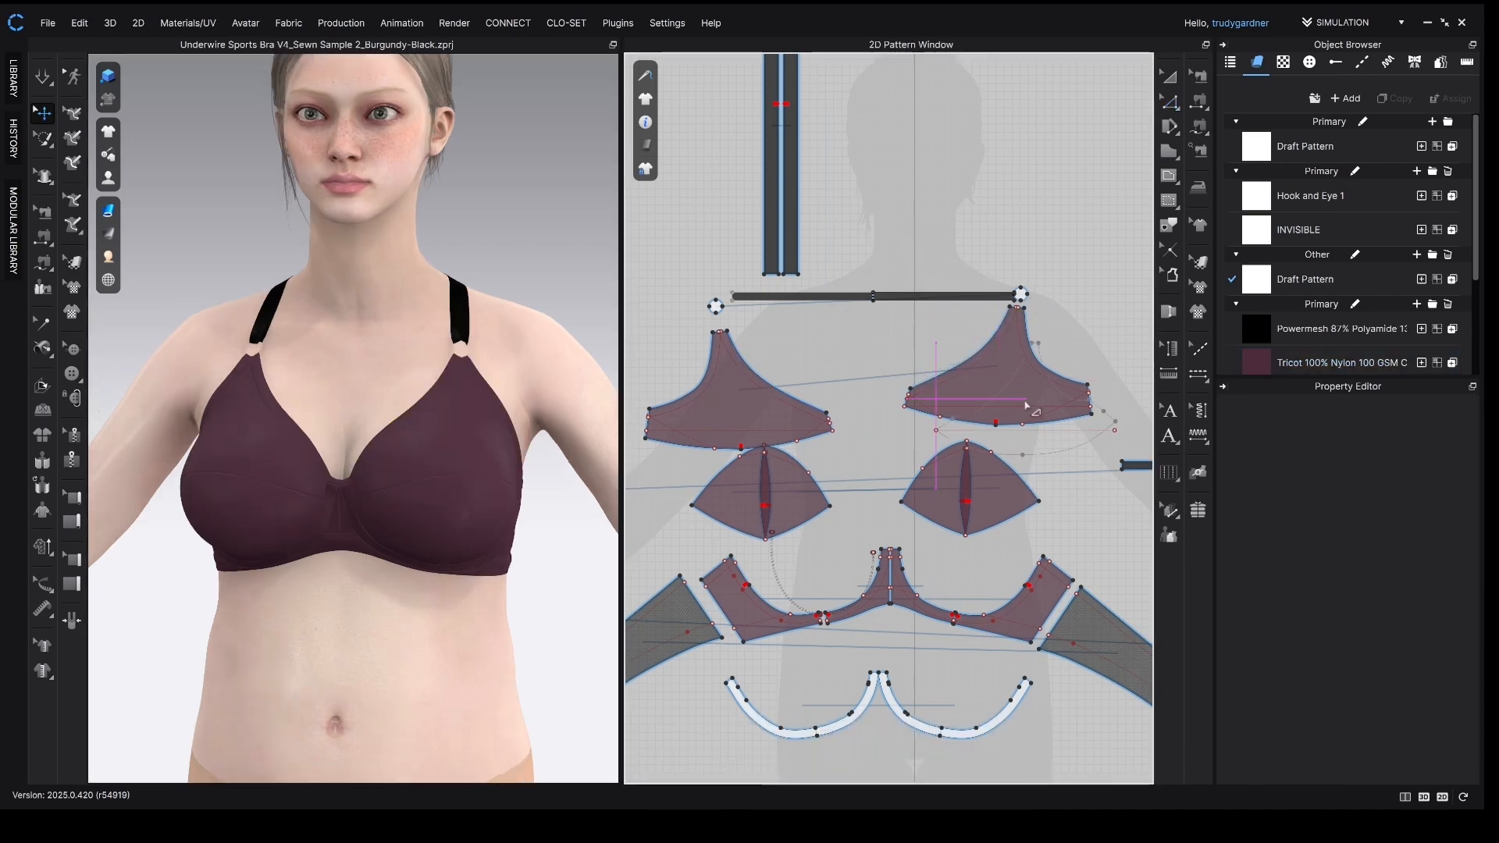
{"action": "left_click", "coordinate": [1003, 378]}
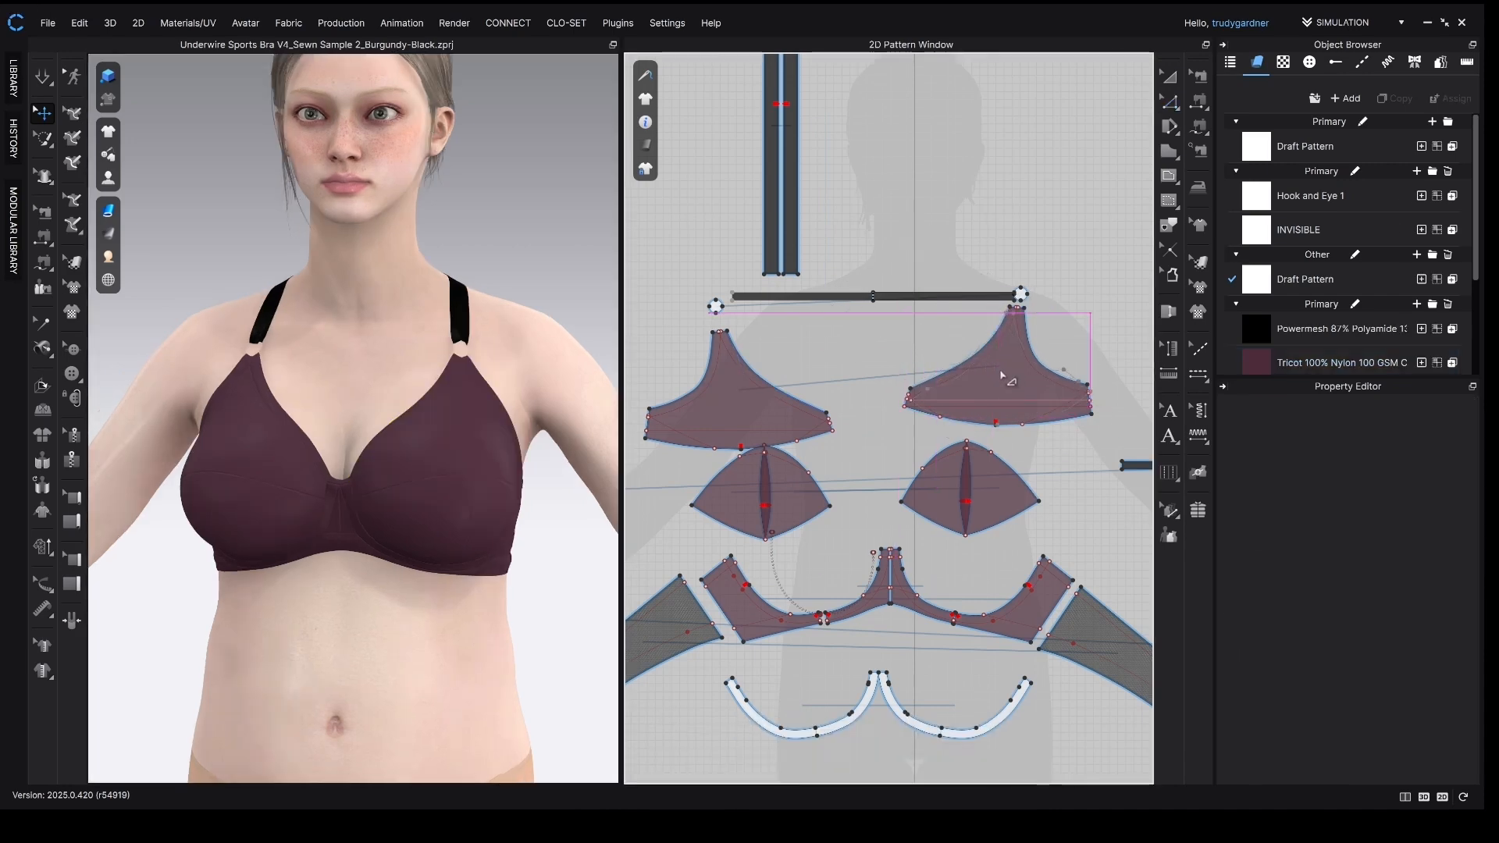
{"action": "left_click", "coordinate": [1007, 377]}
{"action": "scroll", "coordinate": [1012, 381], "scroll_direction": "up", "scroll_amount": 3}
{"action": "middle_click_drag", "start_coordinate": [990, 395], "coordinate": [902, 439]}
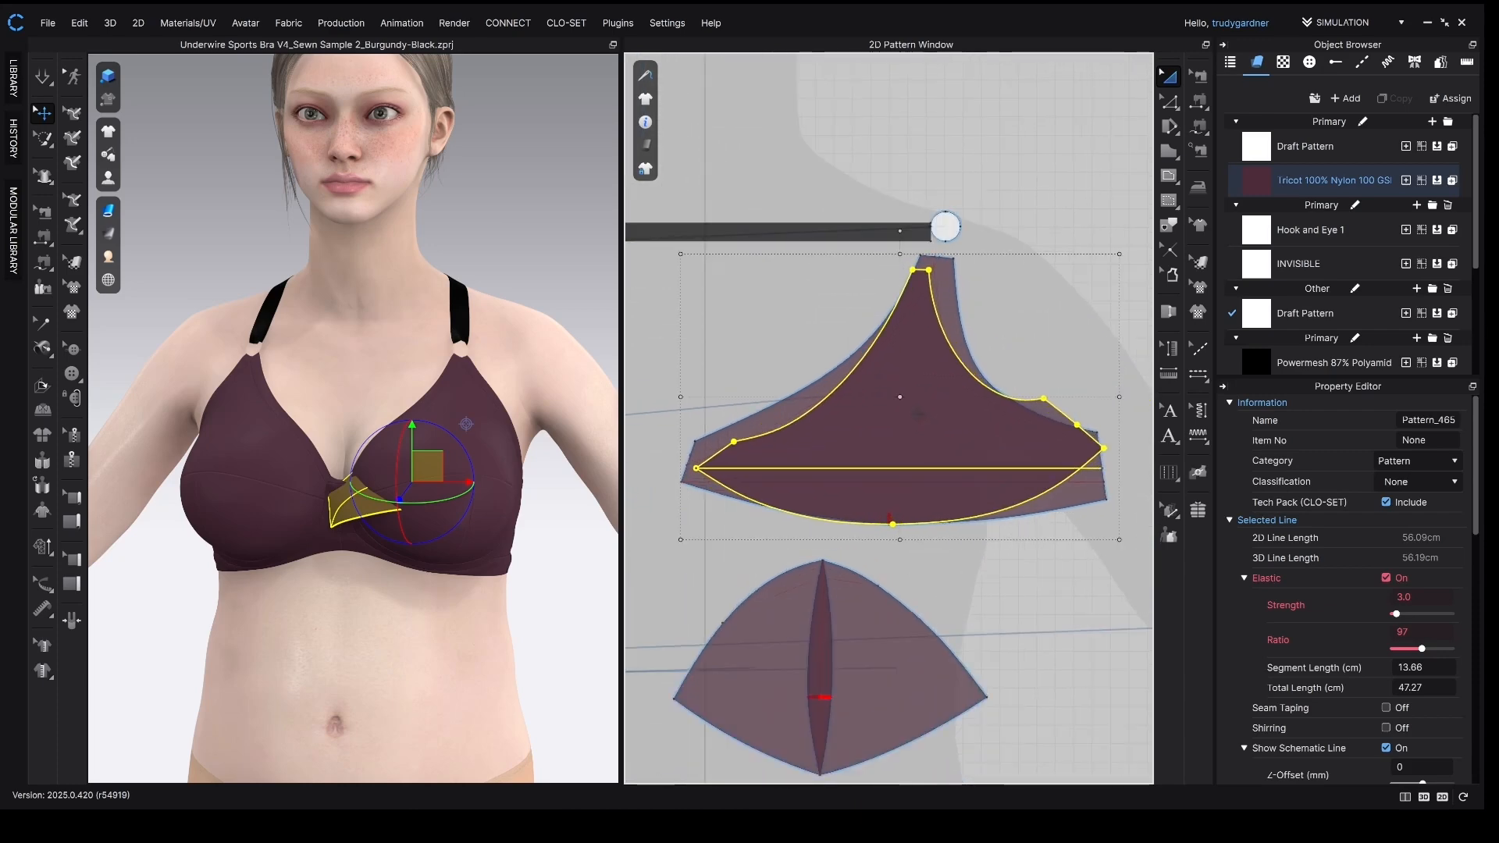
{"action": "left_click_drag", "start_coordinate": [902, 439], "coordinate": [899, 427]}
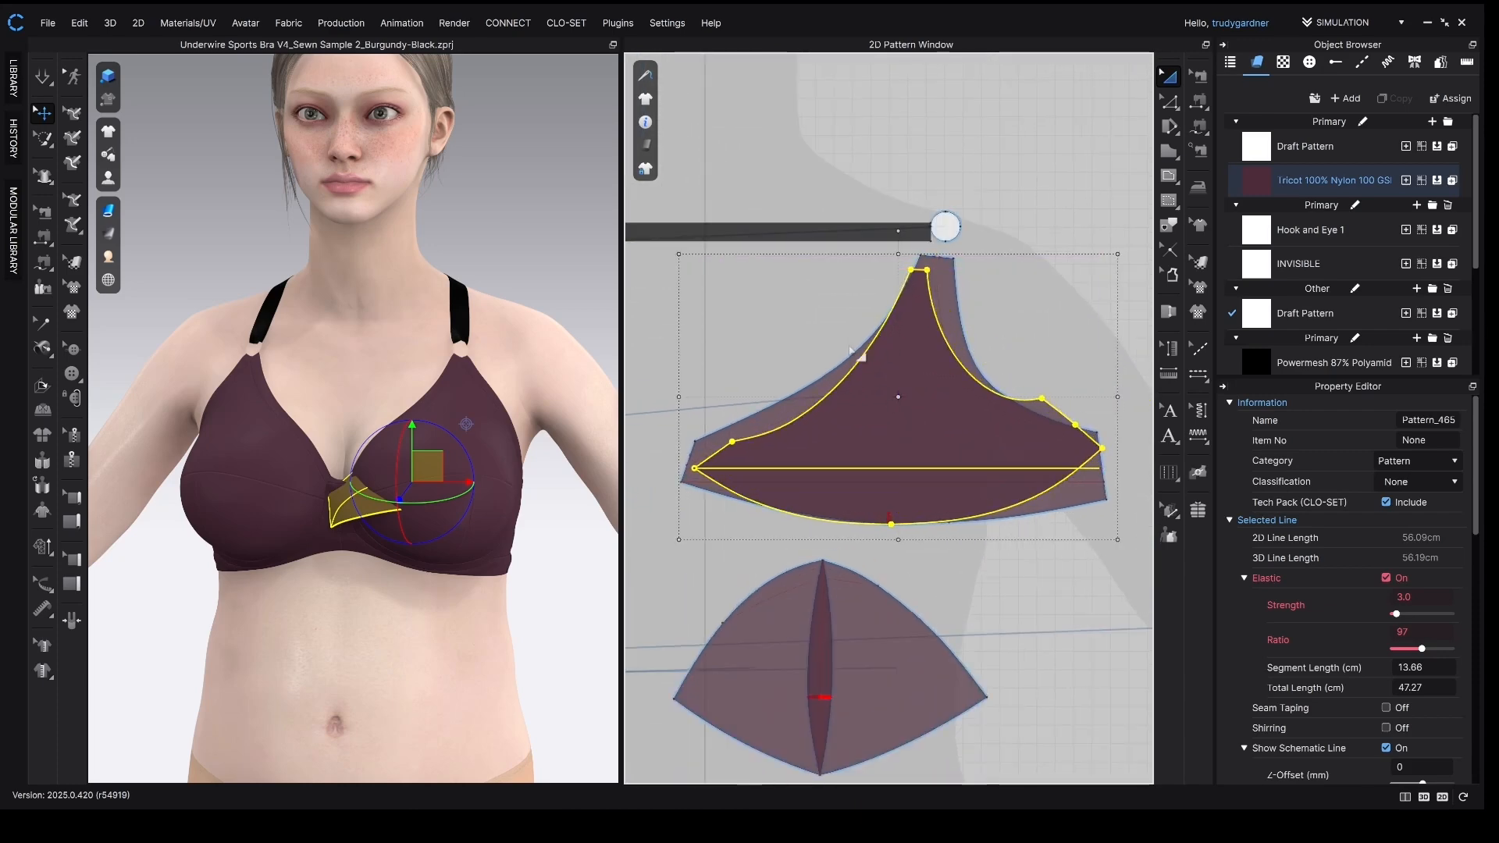
- Move the pasted upper cup off the current one into the empty area beside the avatar silhouette's head
{"action": "scroll", "coordinate": [974, 430], "scroll_direction": "down", "scroll_amount": 3}
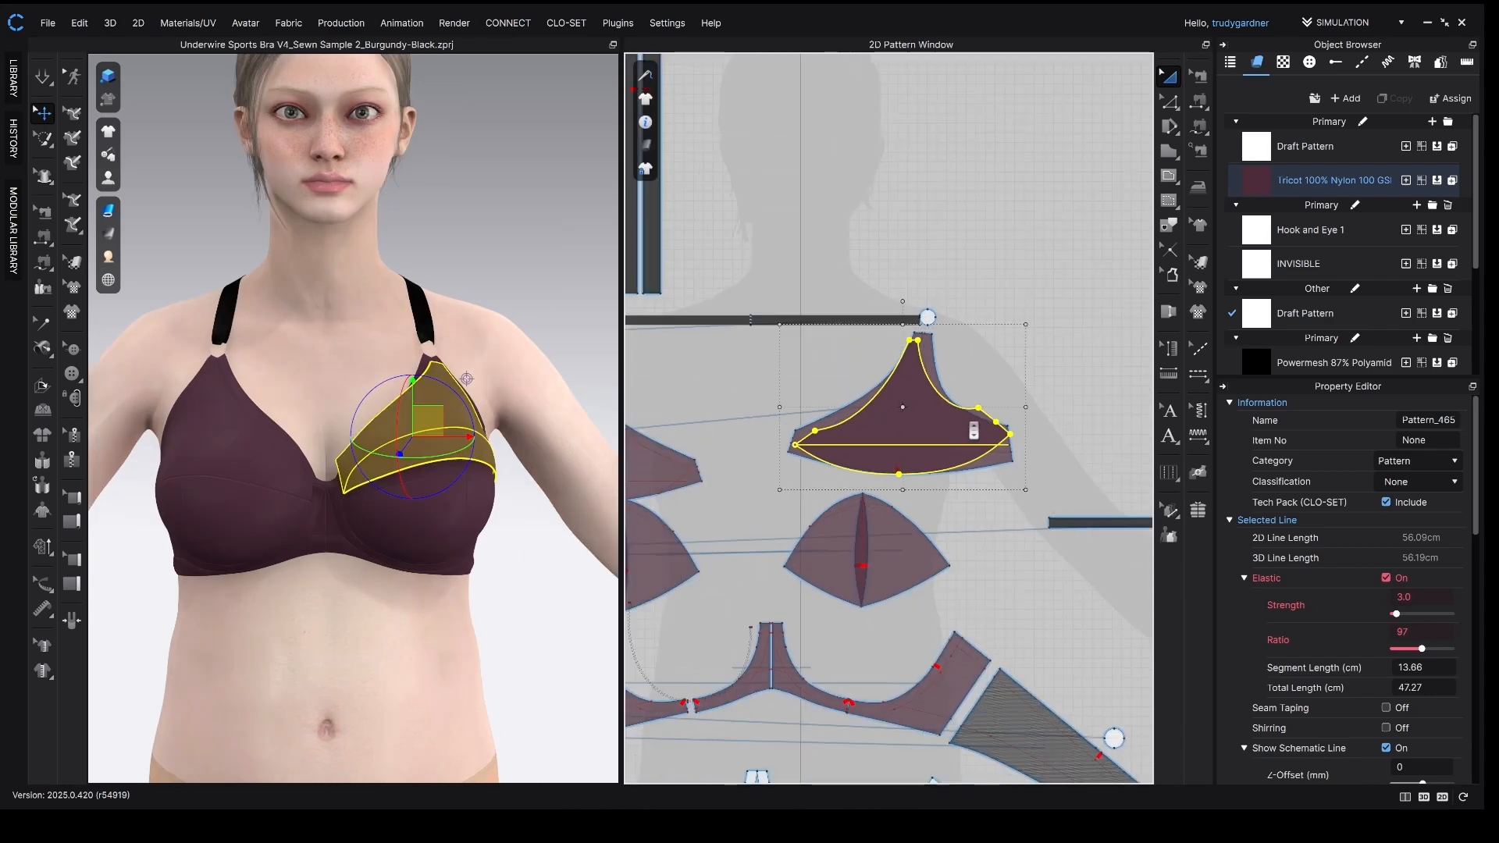
{"action": "middle_click_drag", "start_coordinate": [973, 430], "coordinate": [925, 471]}
{"action": "left_click_drag", "start_coordinate": [906, 462], "coordinate": [1084, 294]}
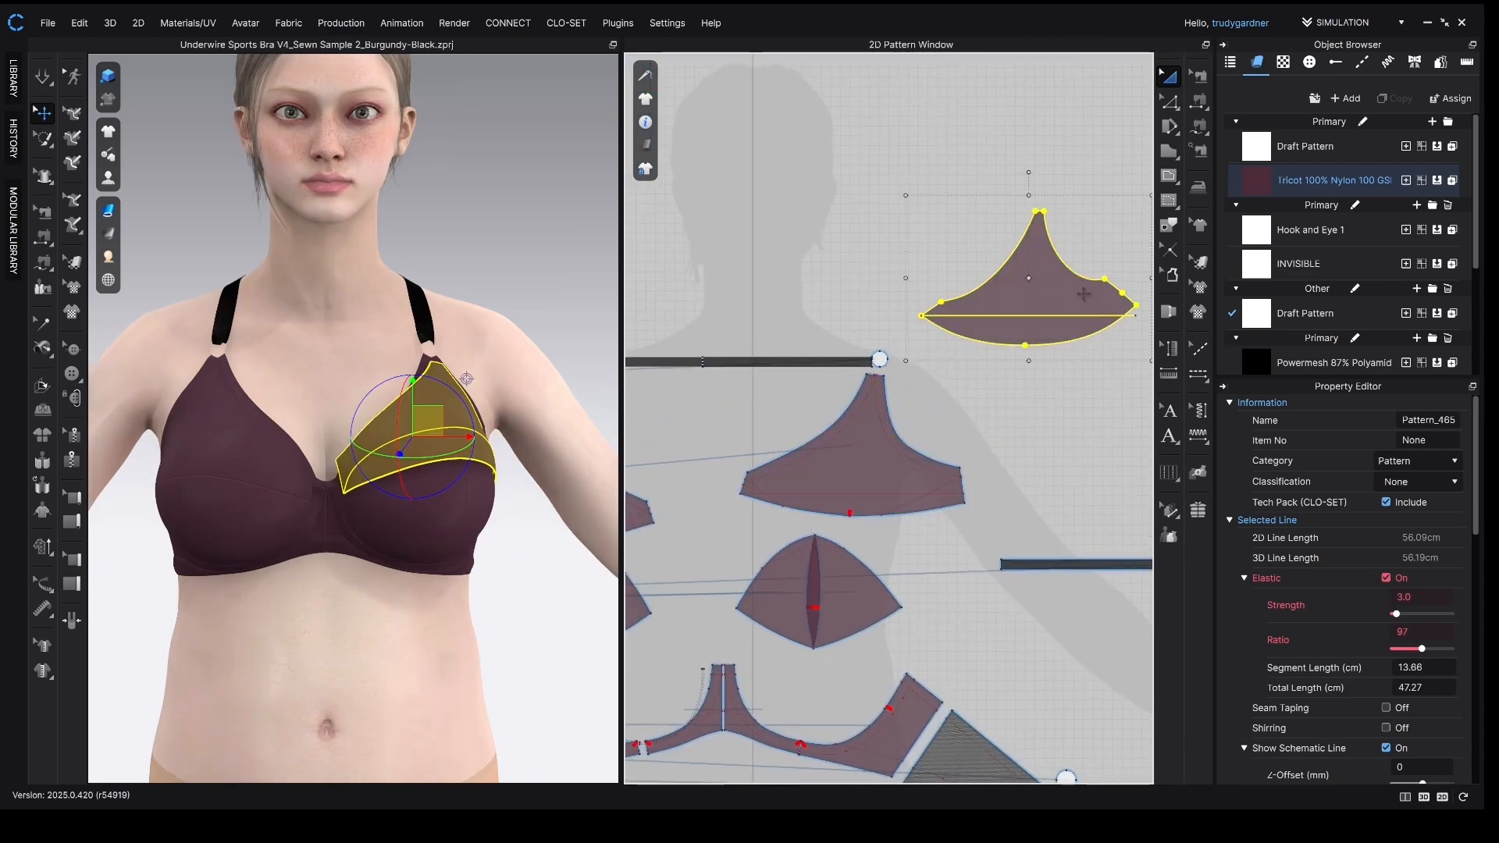